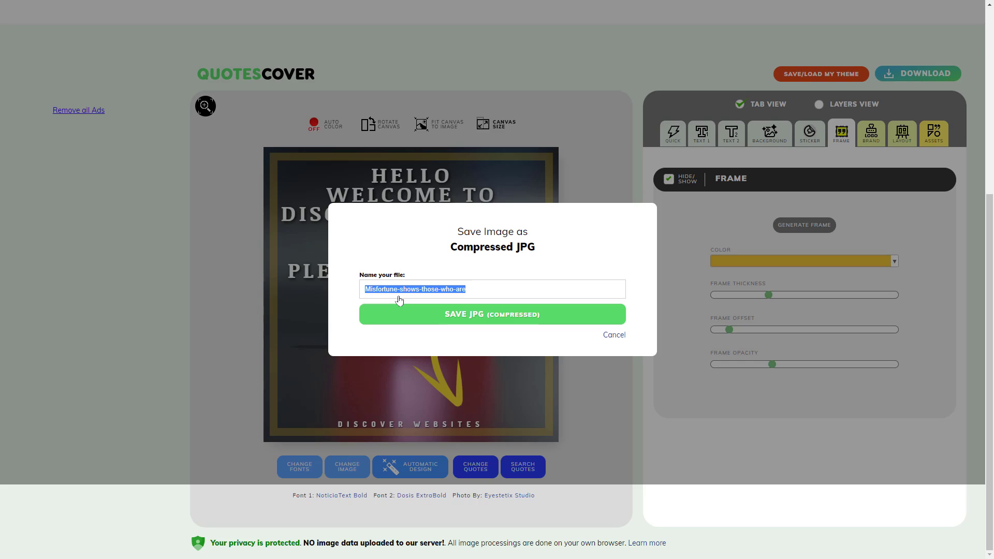
# Save the quote image as a compressed JPG named "discover-websites".
pyautogui.write('discover-websites')
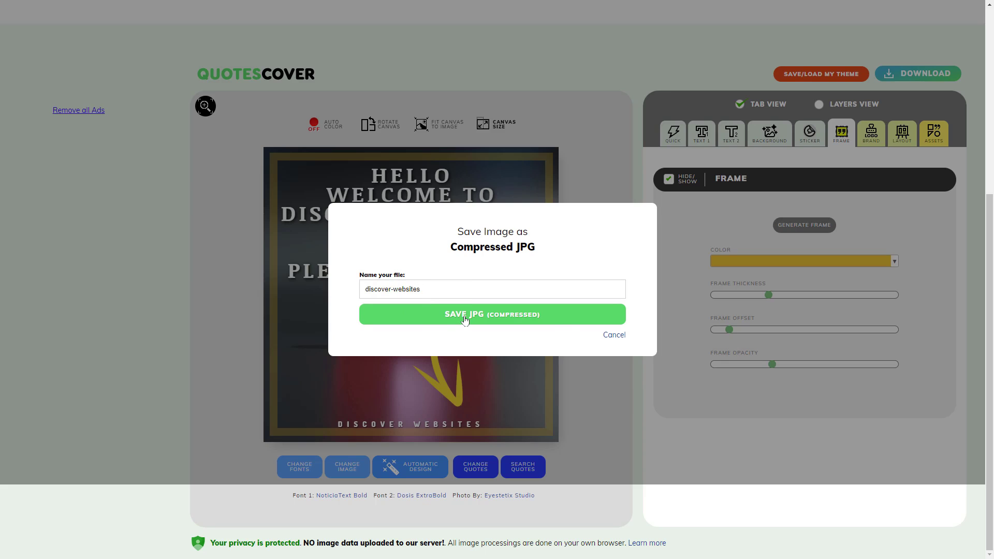
pyautogui.click(464, 315)
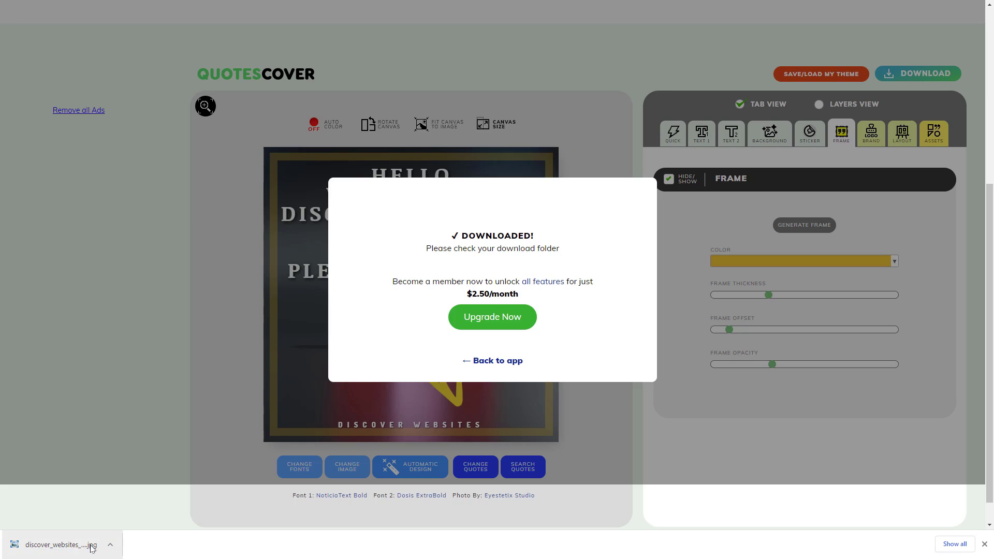
pyautogui.click(109, 544)
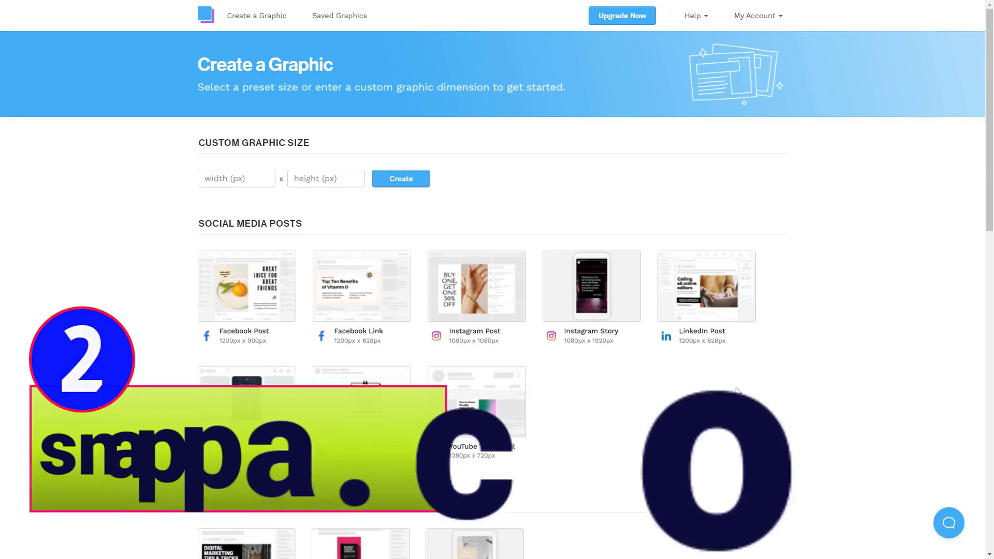
# In Snappa, start a new Pinterest Pin graphic at the 735 x 1102 px preset size.
pyautogui.scroll(-2, 738, 392)
pyautogui.scroll(-9, 737, 392)
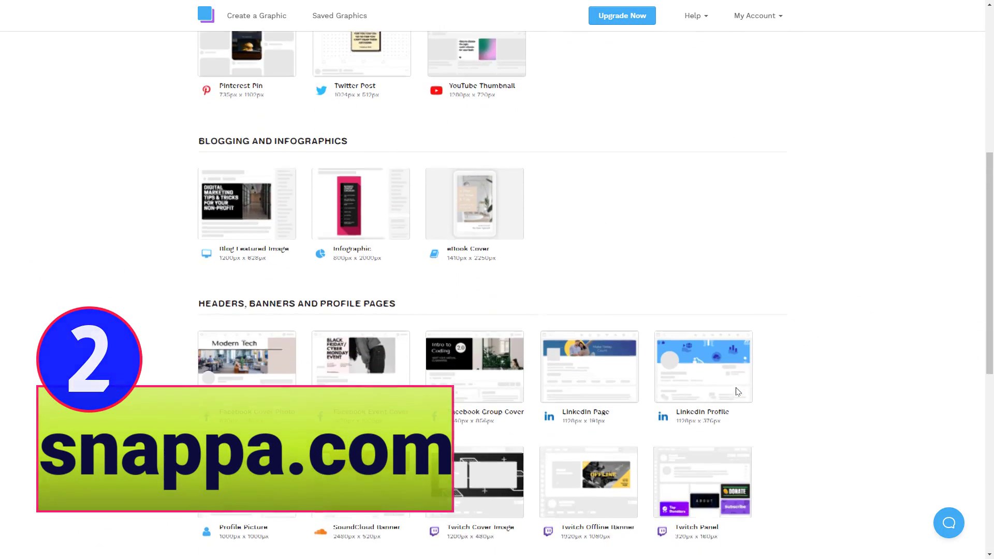
pyautogui.scroll(-5, 737, 392)
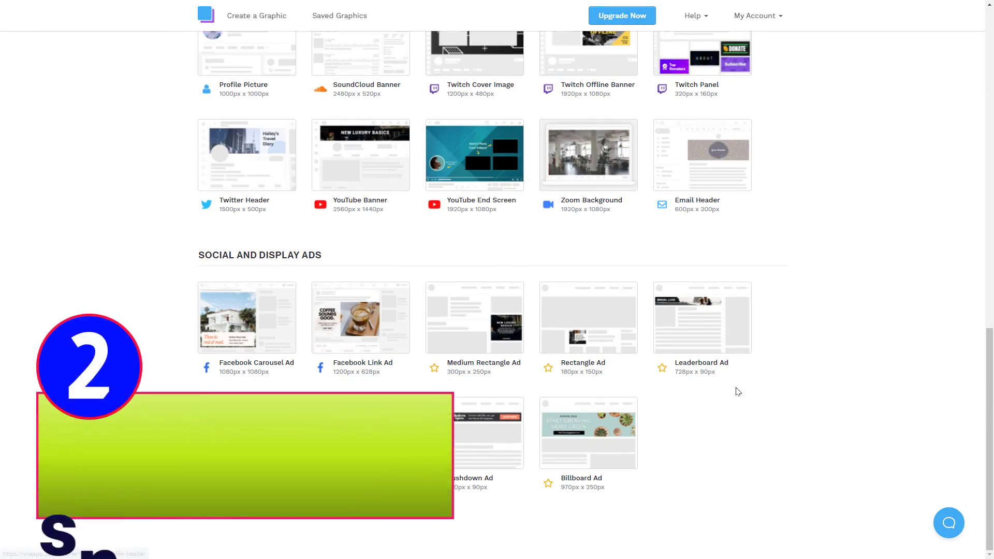
pyautogui.scroll(6, 737, 391)
pyautogui.scroll(10, 737, 392)
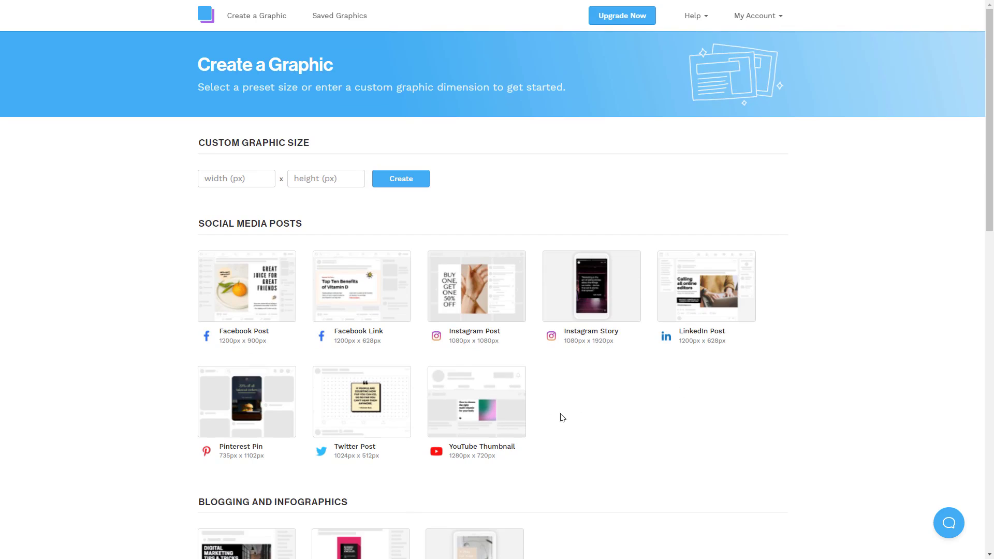
pyautogui.click(238, 391)
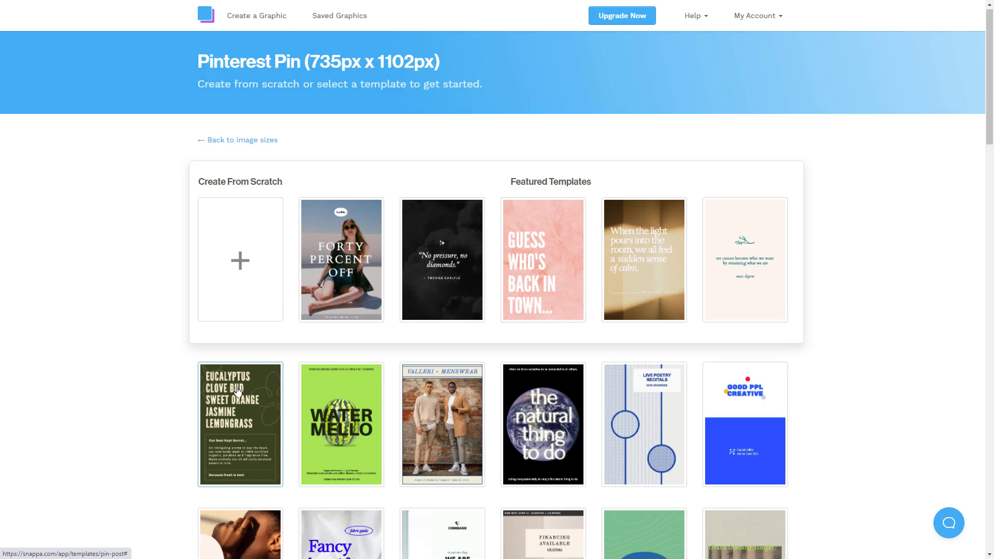
# Open the dark navy template with the crescent moon and the "Dreams are illustrations" quote.
pyautogui.scroll(-3, 238, 391)
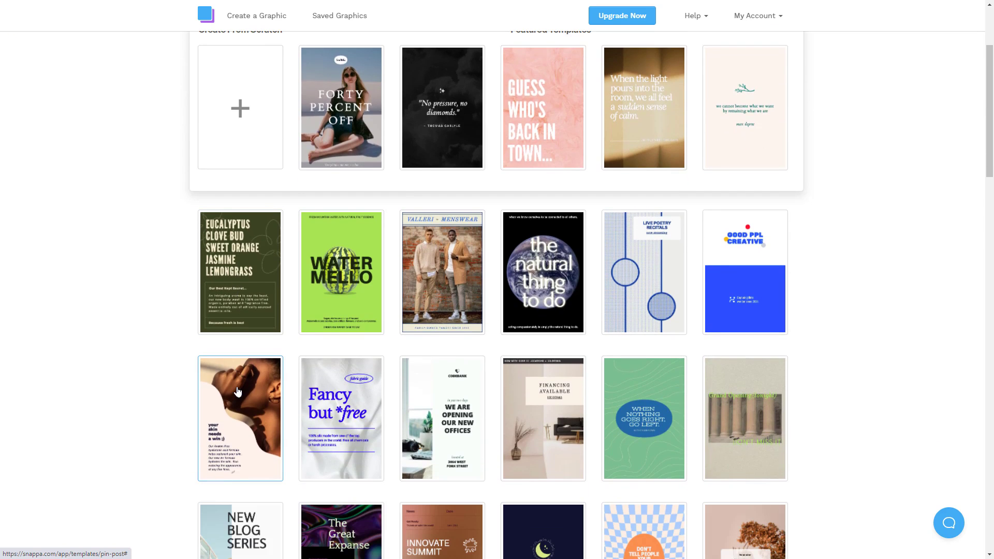
pyautogui.scroll(-5, 238, 391)
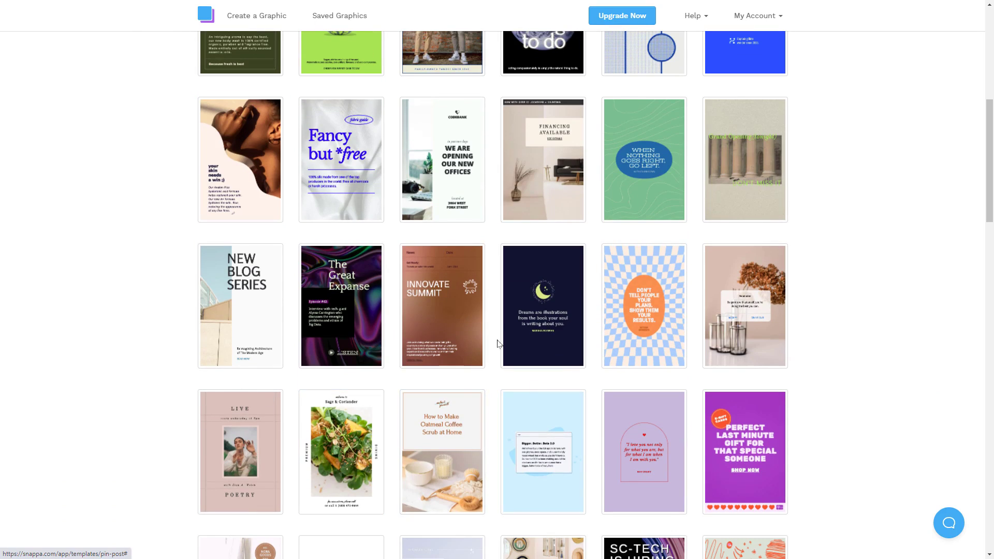
pyautogui.click(507, 326)
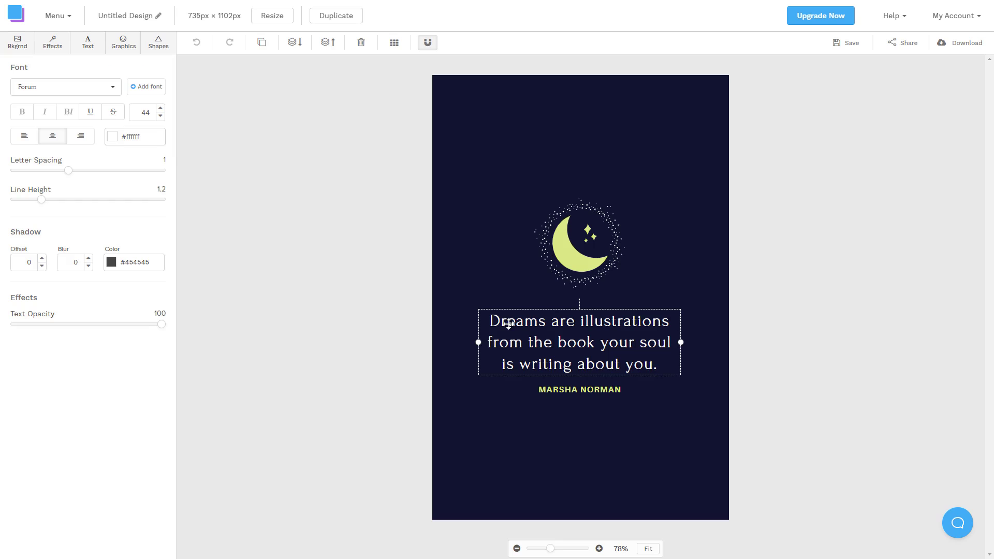
# Replace the quote below the moon with three lines: "HI", "Welcome To" and "Discover Websites :)".
pyautogui.doubleClick(518, 326)
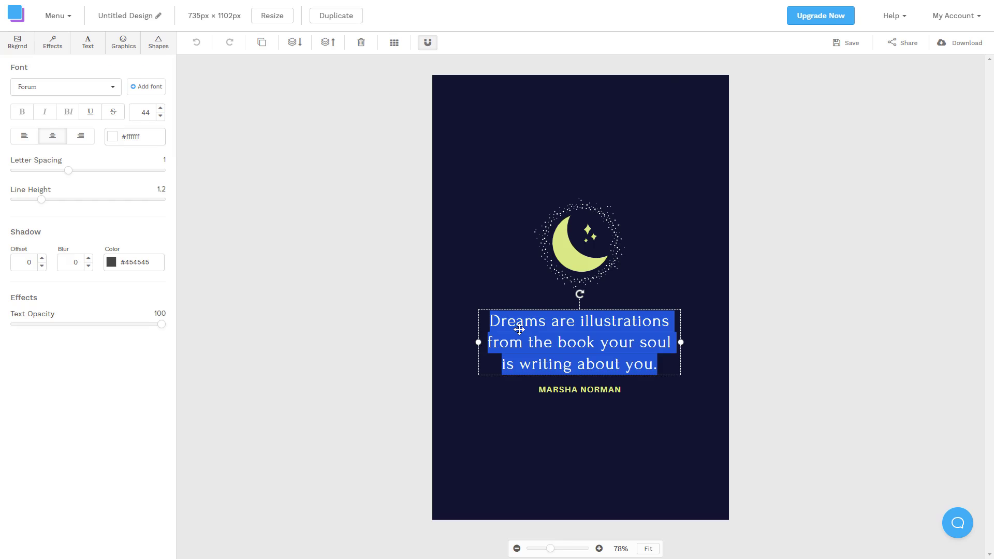
pyautogui.write('HI')
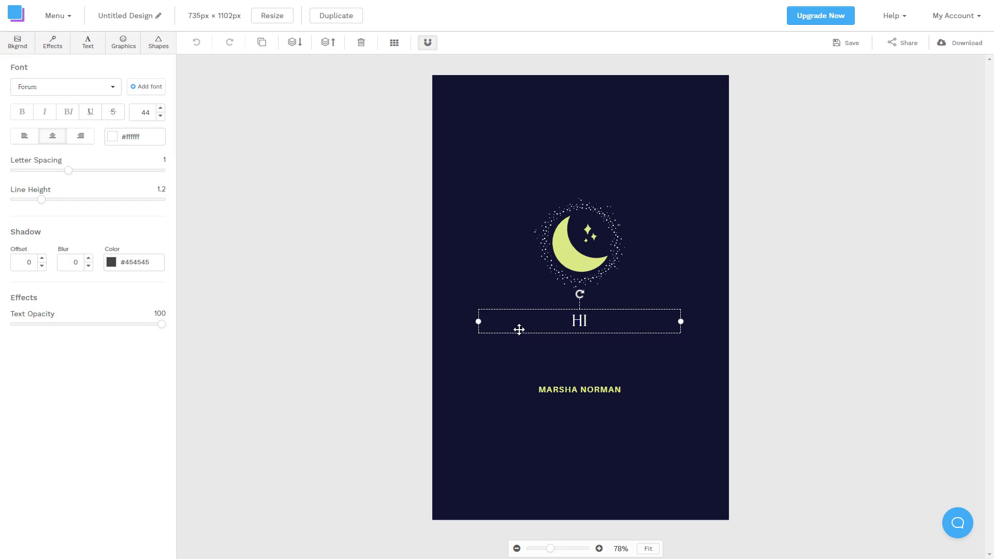
pyautogui.press('Return')
pyautogui.write('Wel')
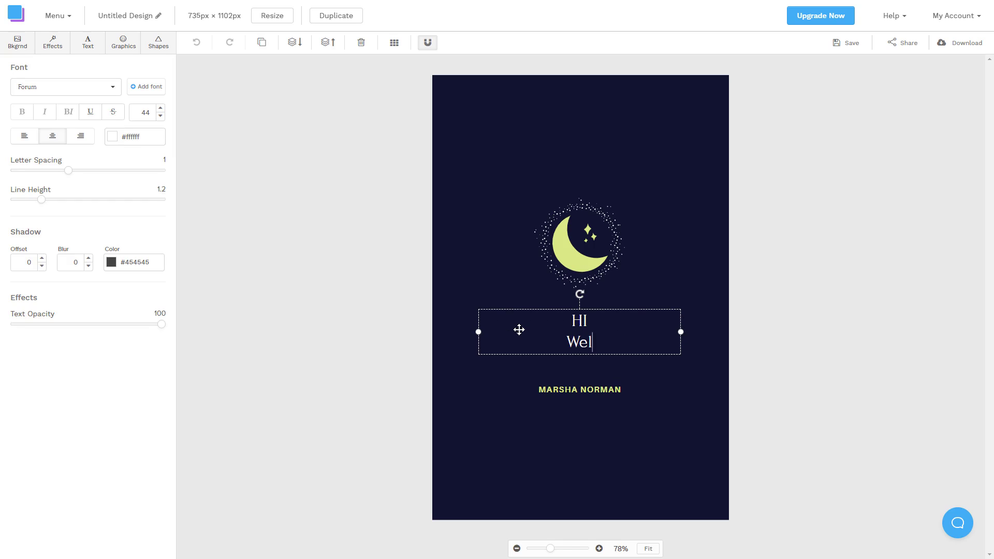
pyautogui.write('come To')
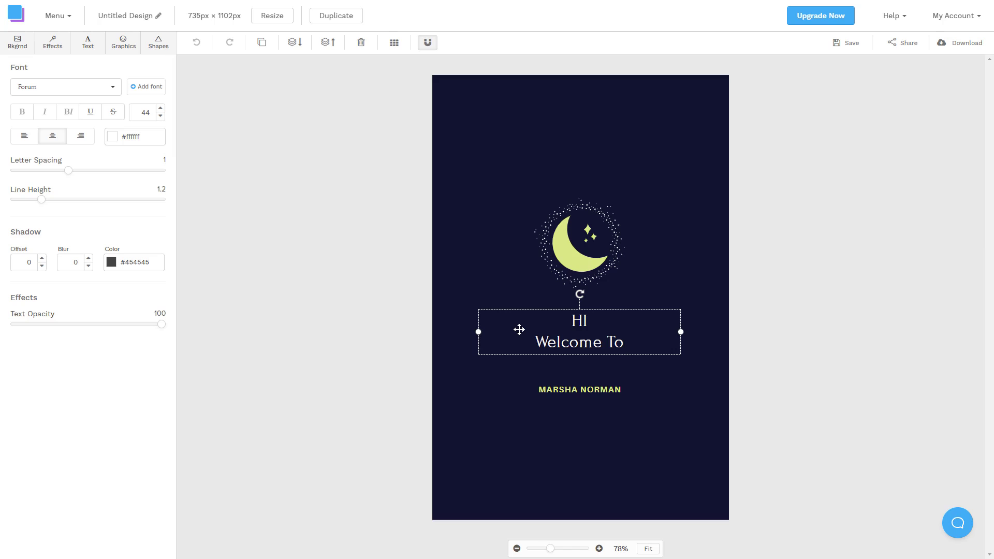
pyautogui.press('Return')
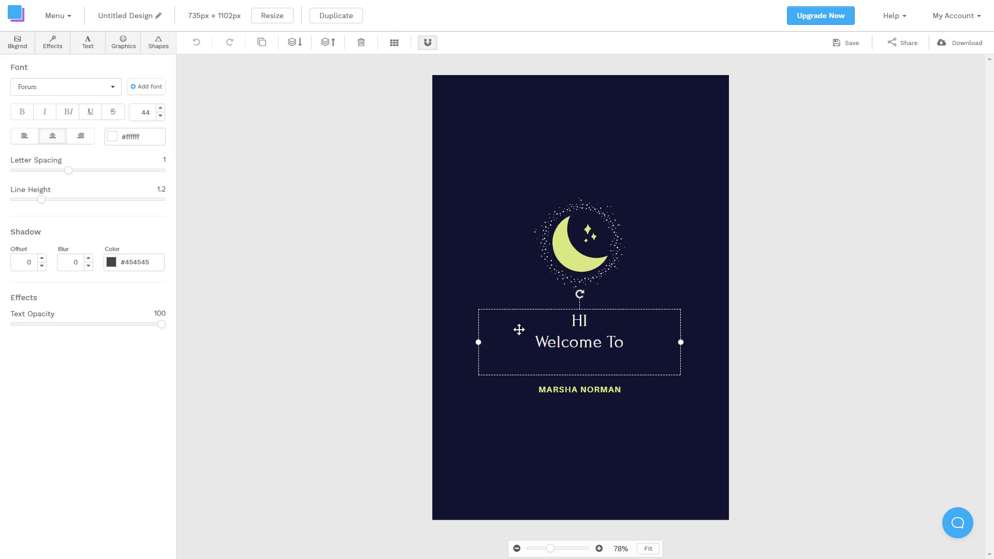
pyautogui.write('Discover Website')
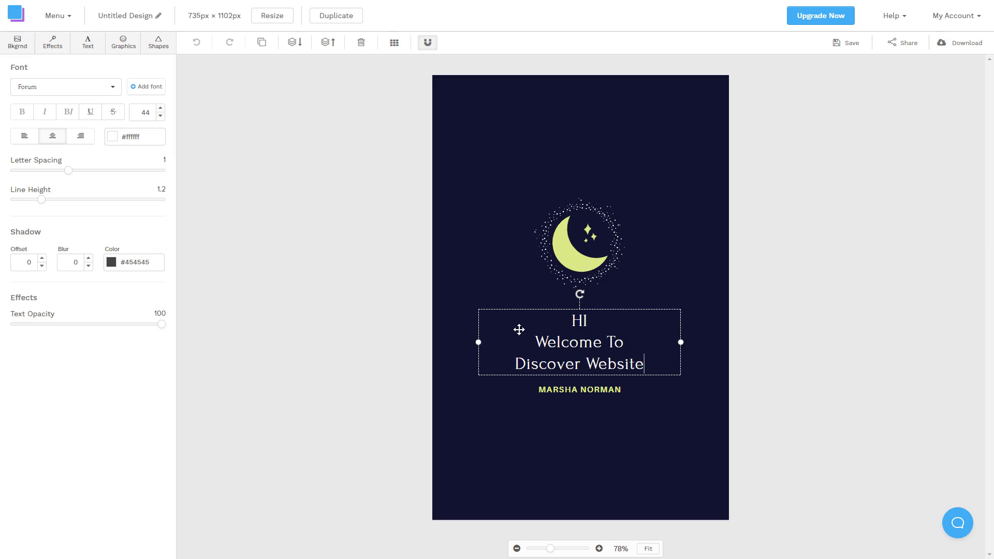
pyautogui.write('s :)')
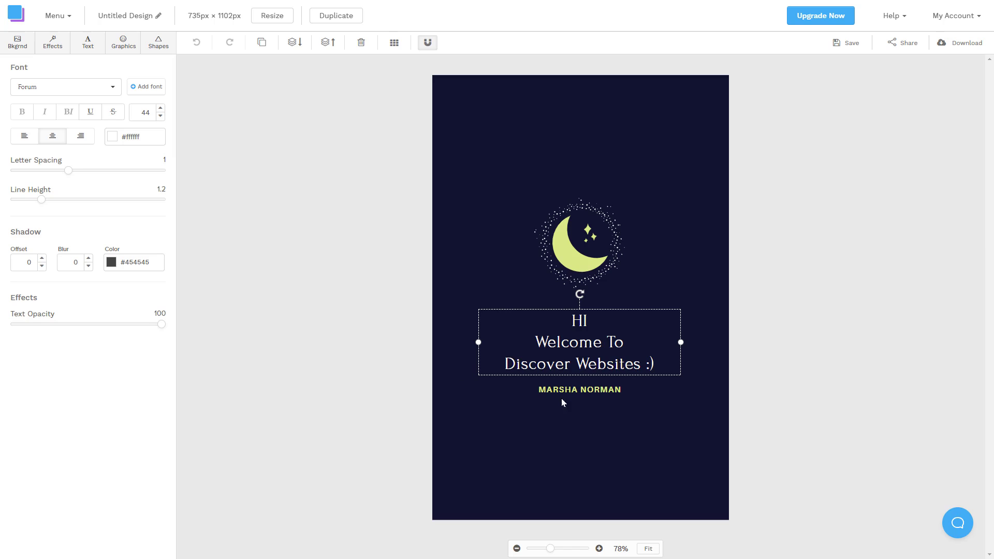
# Replace the author name beneath the main text with "Discover Websites".
pyautogui.doubleClick(580, 390)
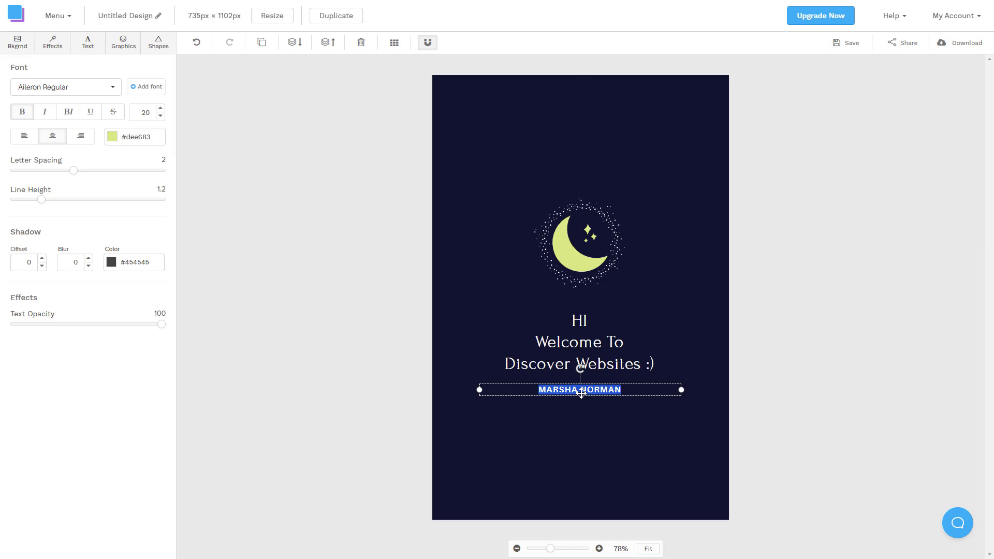
pyautogui.write('Disc')
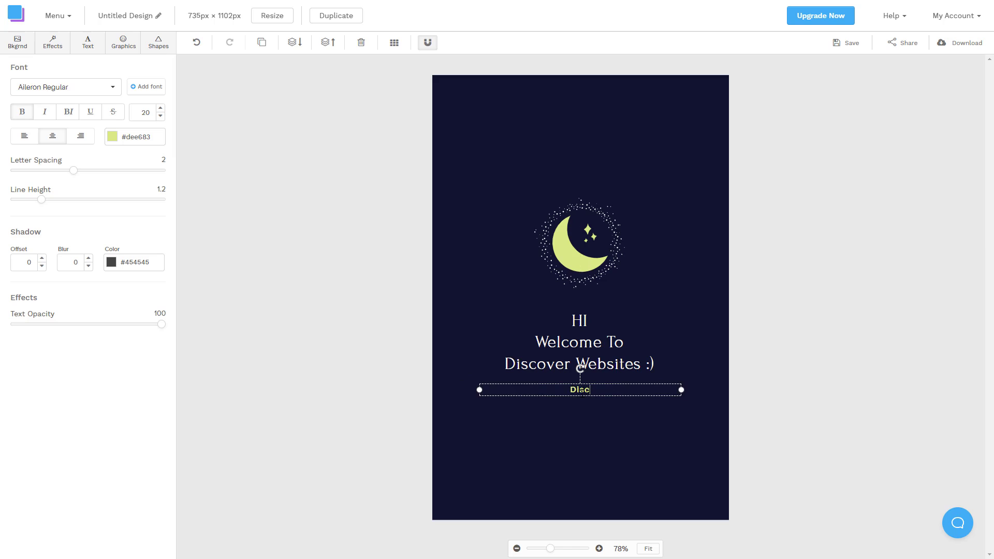
pyautogui.write('over Websites')
pyautogui.click(389, 394)
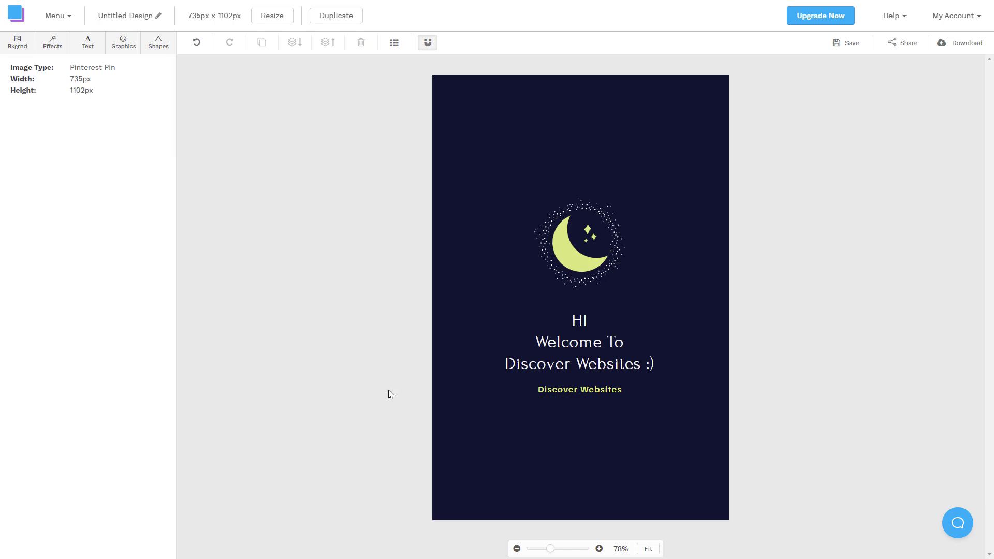
# Change the color of the small "Discover Websites" line to pink.
pyautogui.click(552, 389)
pyautogui.click(112, 138)
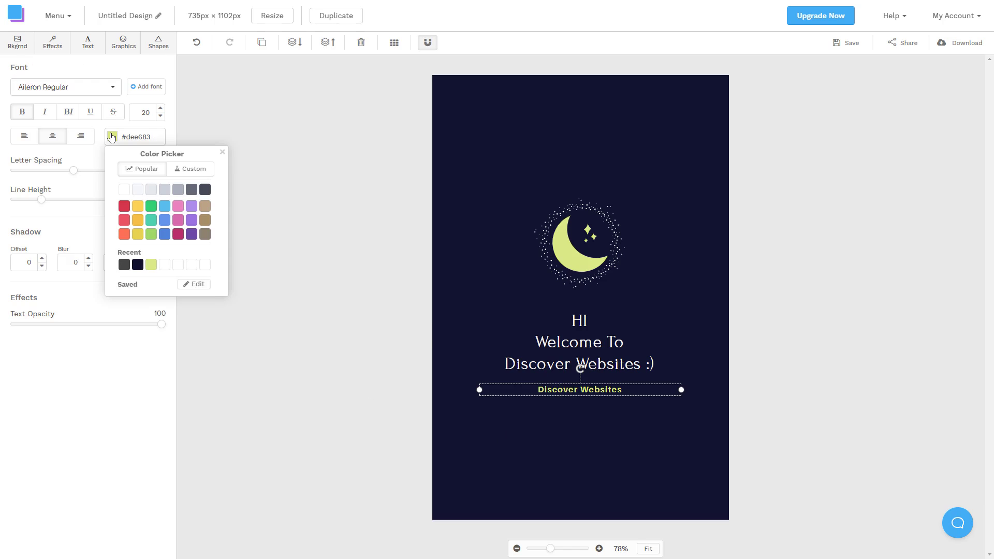
pyautogui.click(179, 209)
pyautogui.click(348, 327)
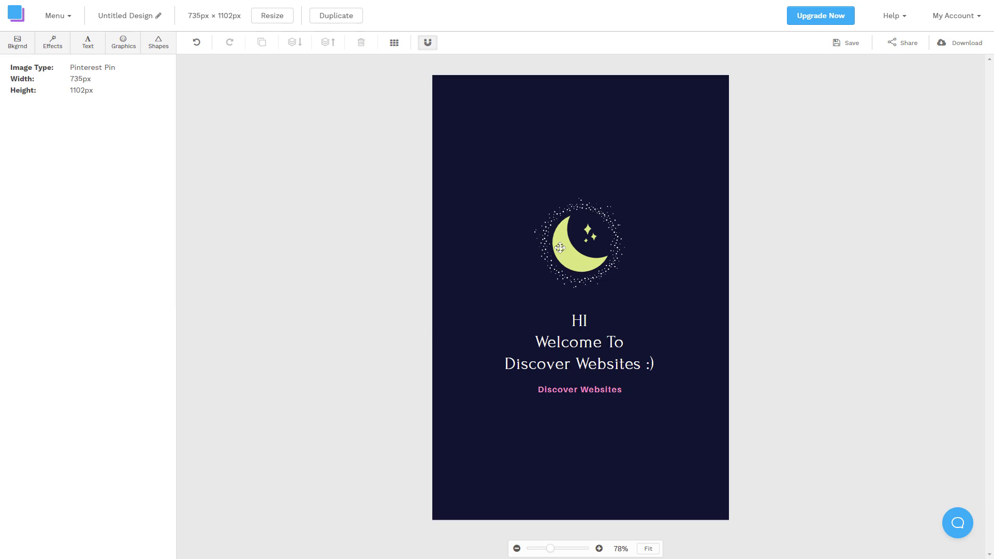
# Change the crescent moon's fill color to light blue (#4fc1e9).
pyautogui.click(578, 239)
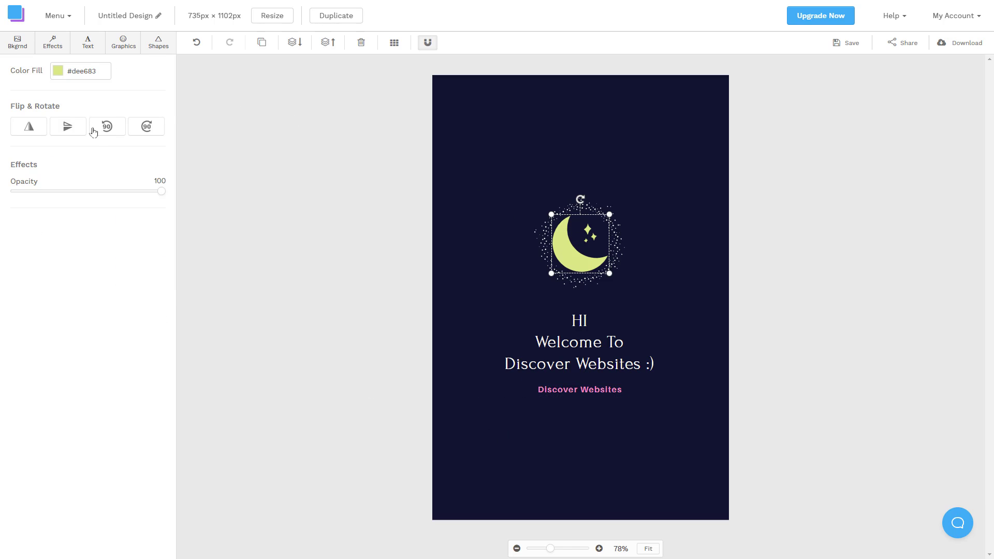
pyautogui.click(58, 76)
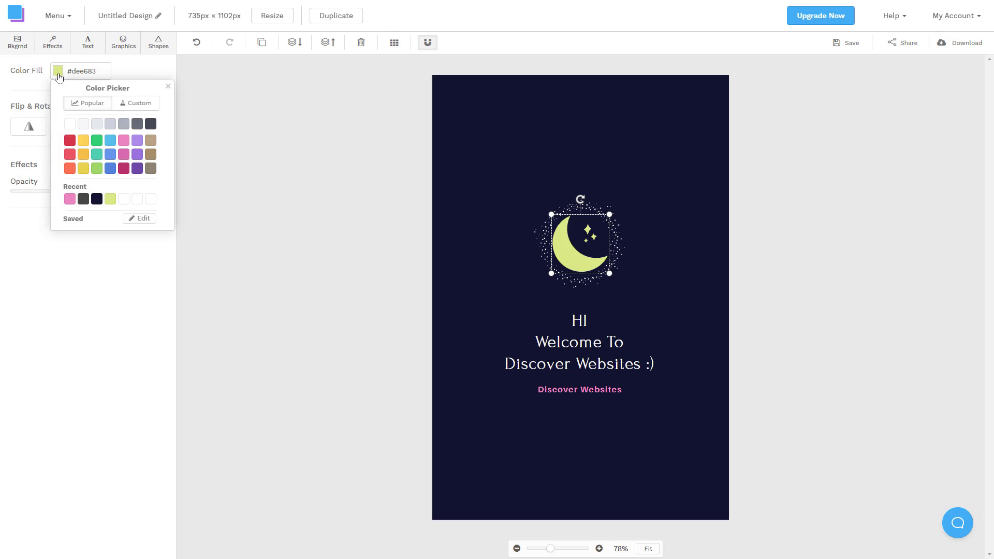
pyautogui.click(70, 154)
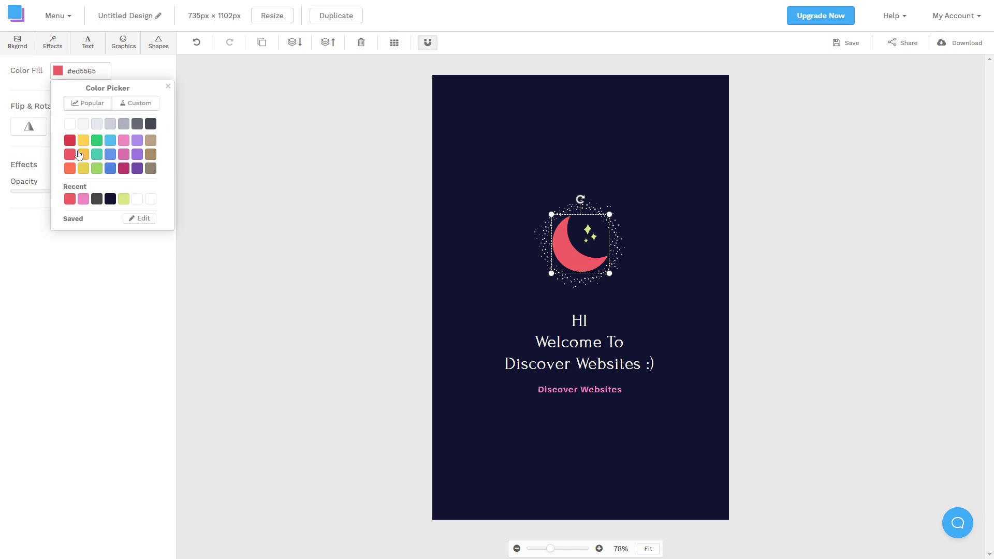
pyautogui.click(110, 141)
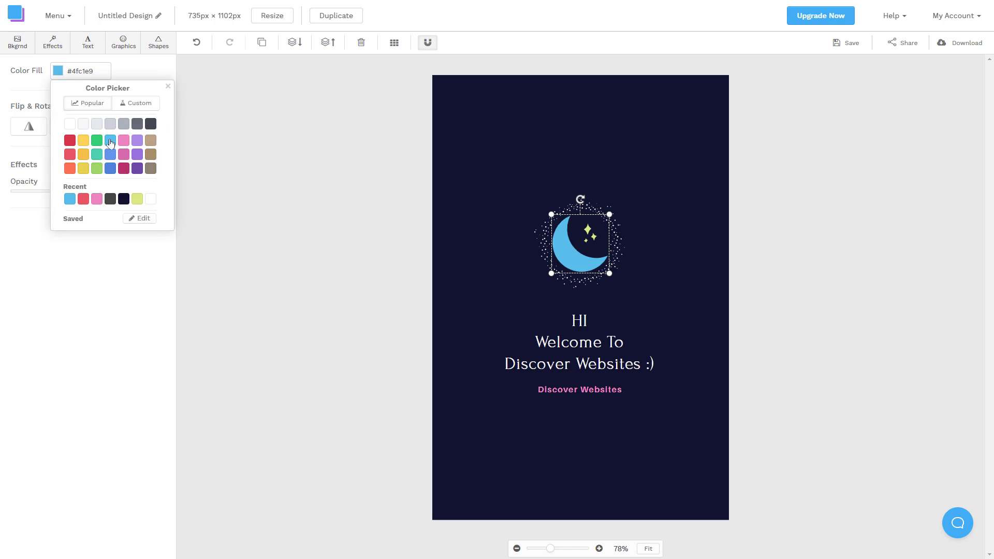
# Add the Earth cross-section icon and place it centered below the small "Discover Websites" line.
pyautogui.click(122, 43)
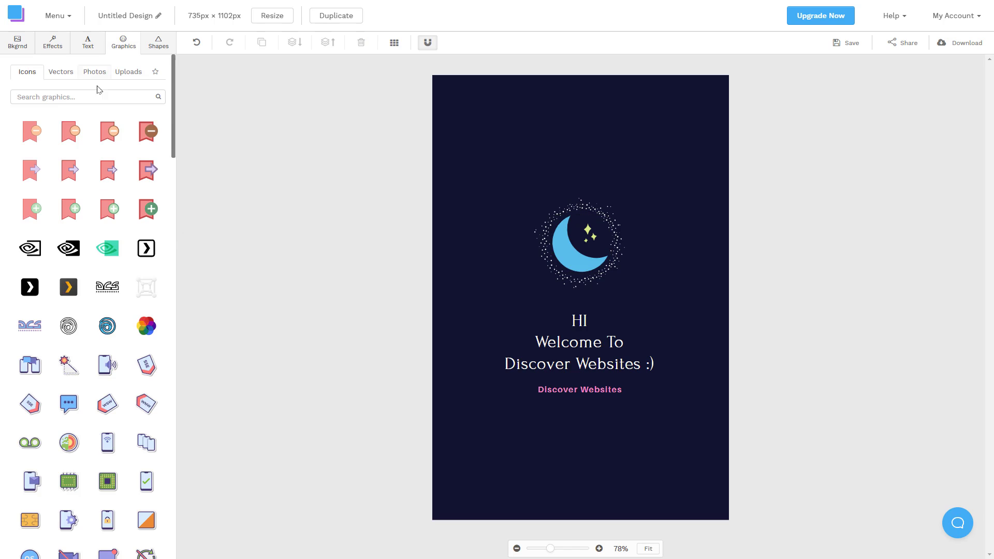
pyautogui.click(67, 448)
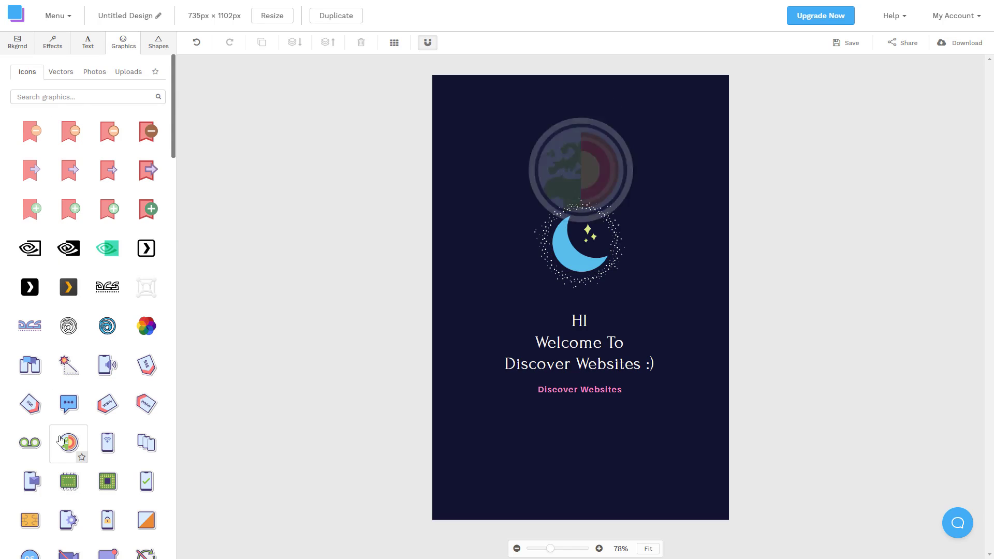
pyautogui.moveTo(572, 320); pyautogui.dragTo(568, 466)
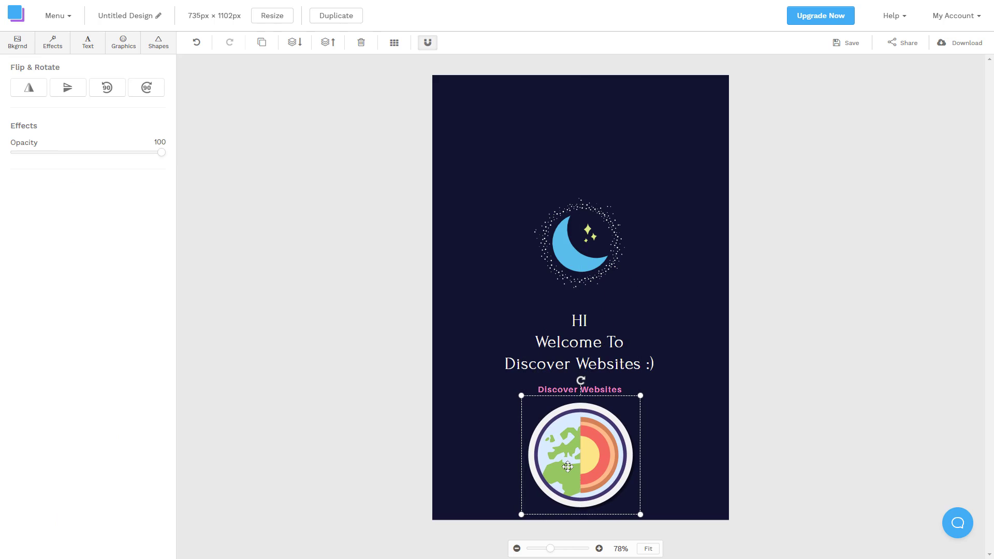
# Add the blue speech bubble icon with three asterisks and place it near the canvas's right edge, beside the moon.
pyautogui.click(126, 48)
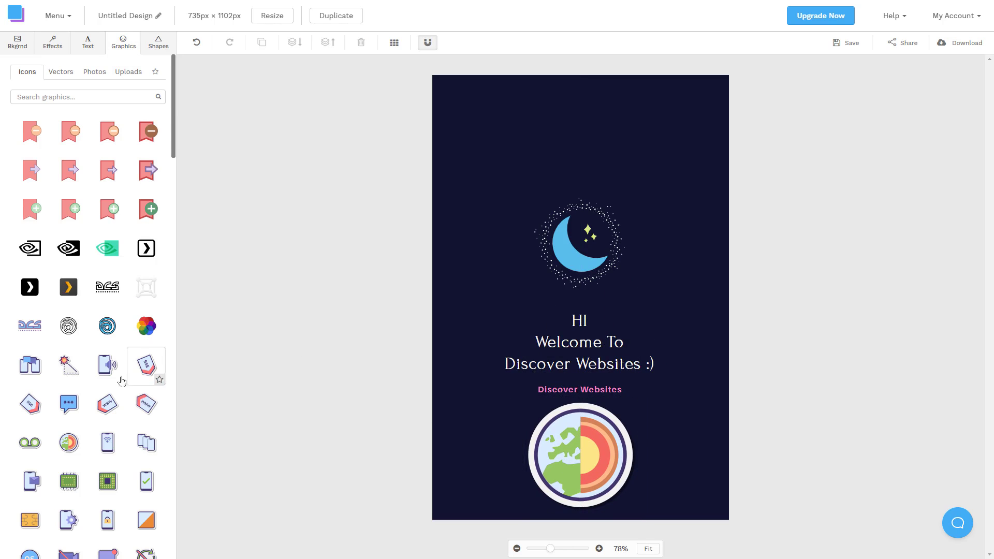
pyautogui.click(70, 404)
pyautogui.moveTo(621, 309); pyautogui.dragTo(688, 293)
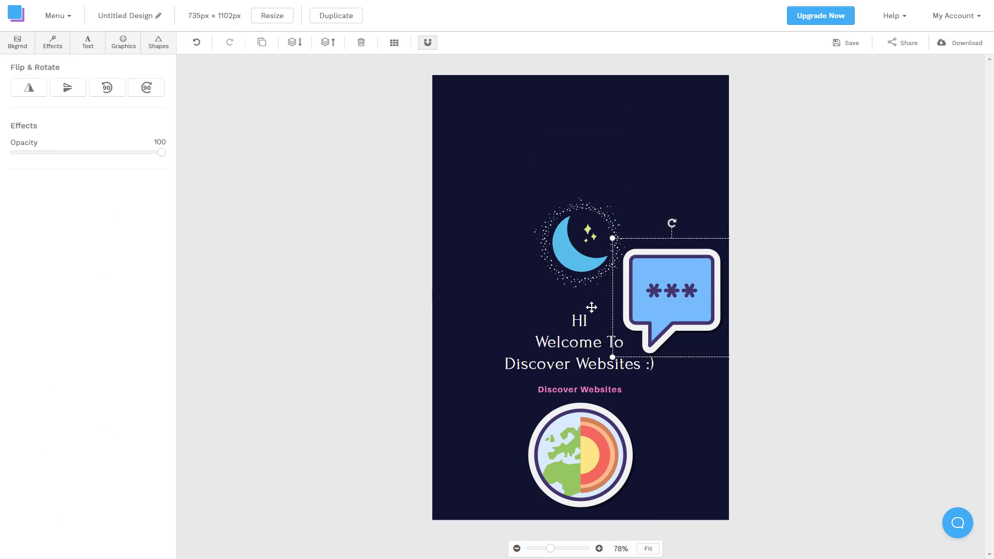
# Add the tilted WSW icon and place it in the upper left corner of the canvas.
pyautogui.click(124, 43)
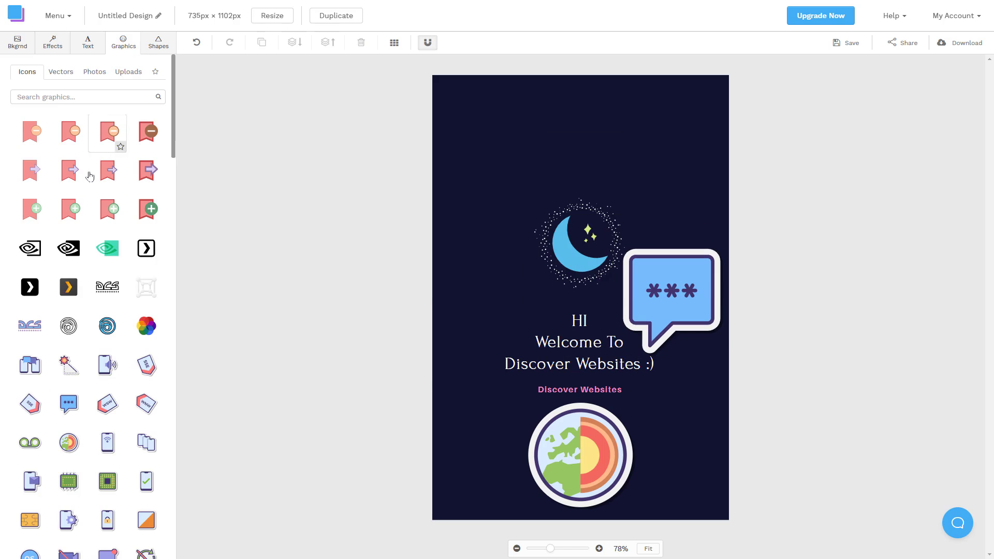
pyautogui.click(107, 403)
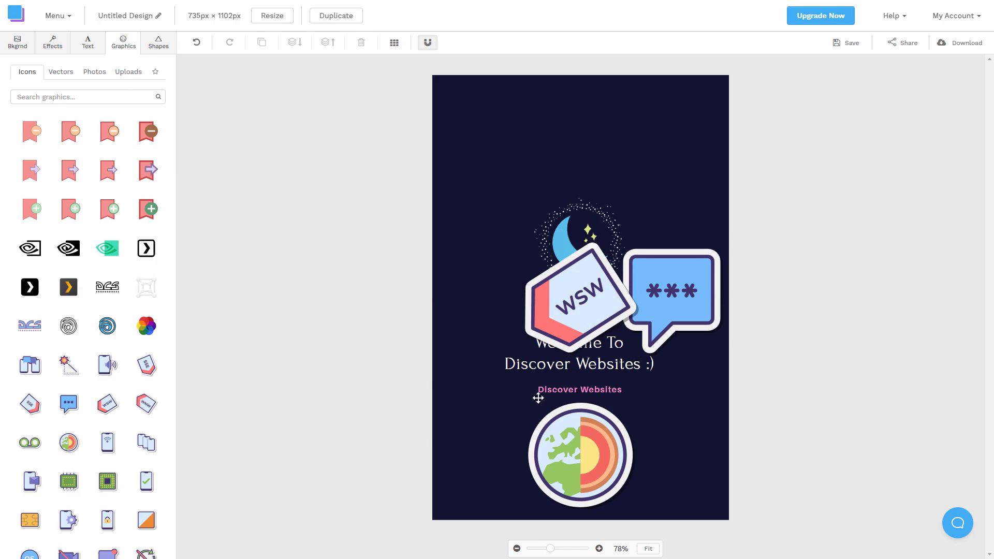
pyautogui.moveTo(596, 298); pyautogui.dragTo(519, 152)
# Add a solid right triangle, place it in the canvas's upper right corner, and fill it with yellow-orange (#f6bb42).
pyautogui.click(158, 42)
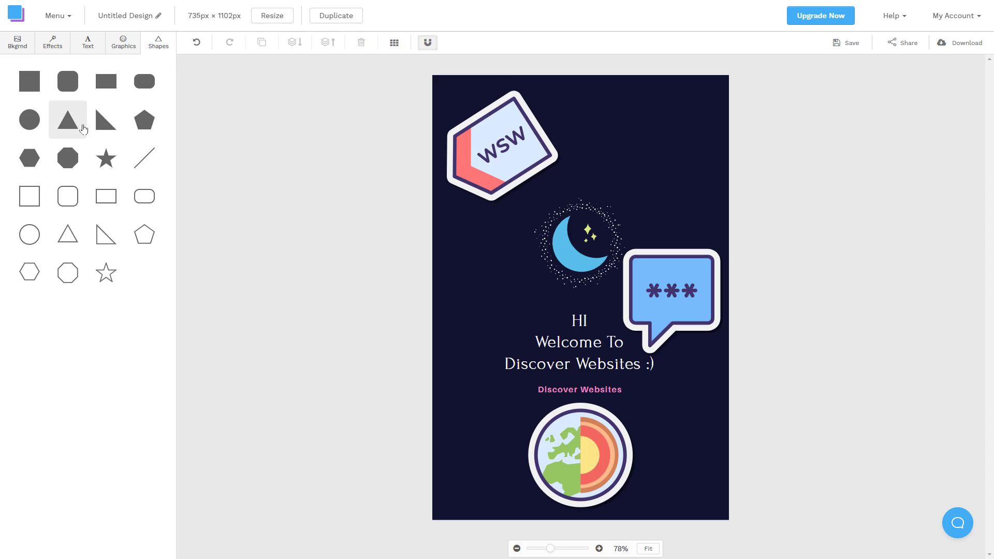
pyautogui.click(104, 129)
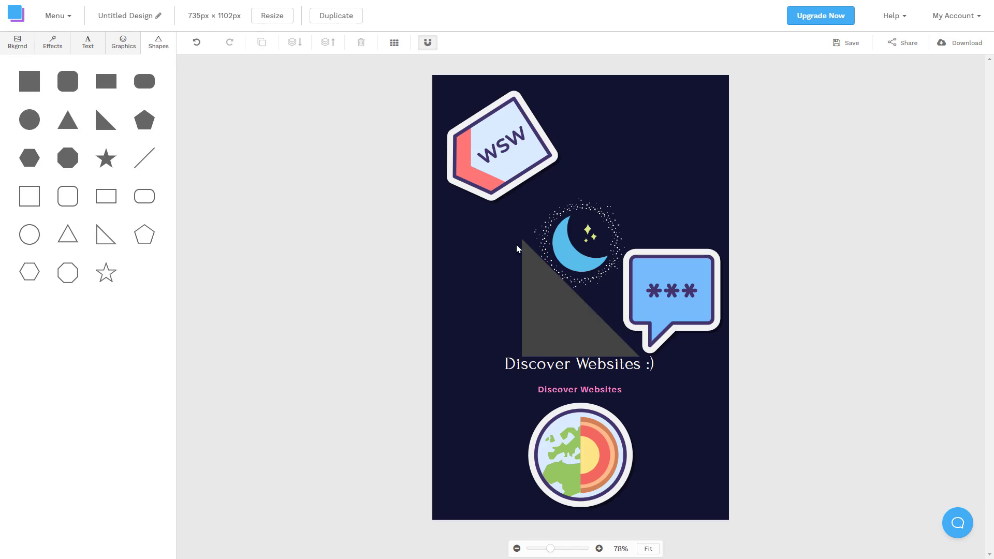
pyautogui.moveTo(565, 323); pyautogui.dragTo(717, 100)
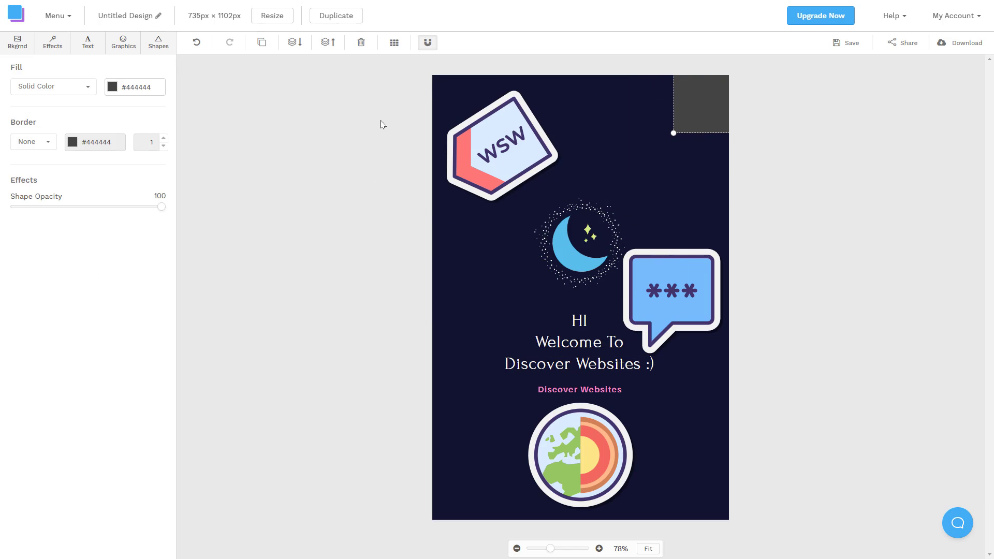
pyautogui.click(112, 87)
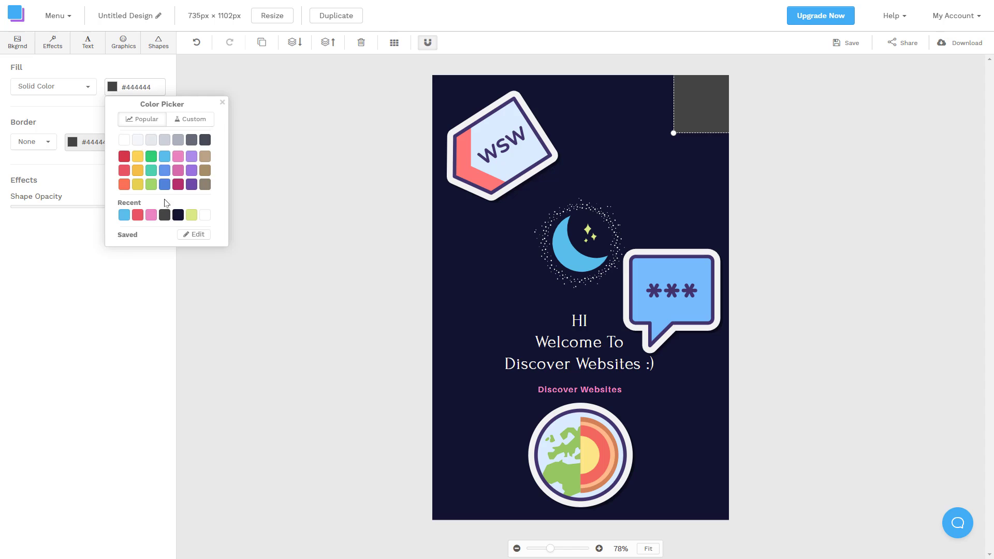
pyautogui.click(137, 171)
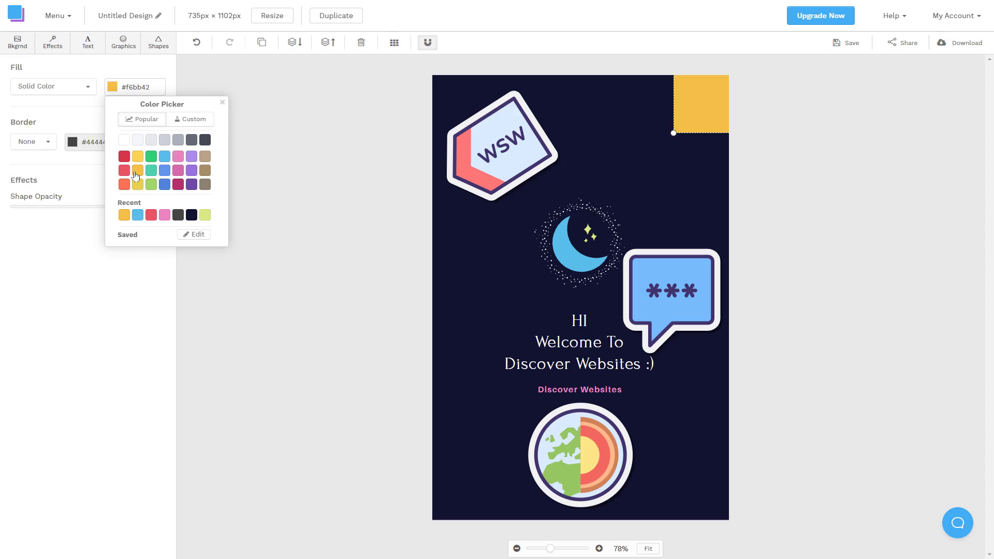
# Delete the WSW, speech bubble and Earth cross-section icons from the canvas.
pyautogui.click(473, 170)
pyautogui.press('Delete')
pyautogui.click(663, 302)
pyautogui.press('Delete')
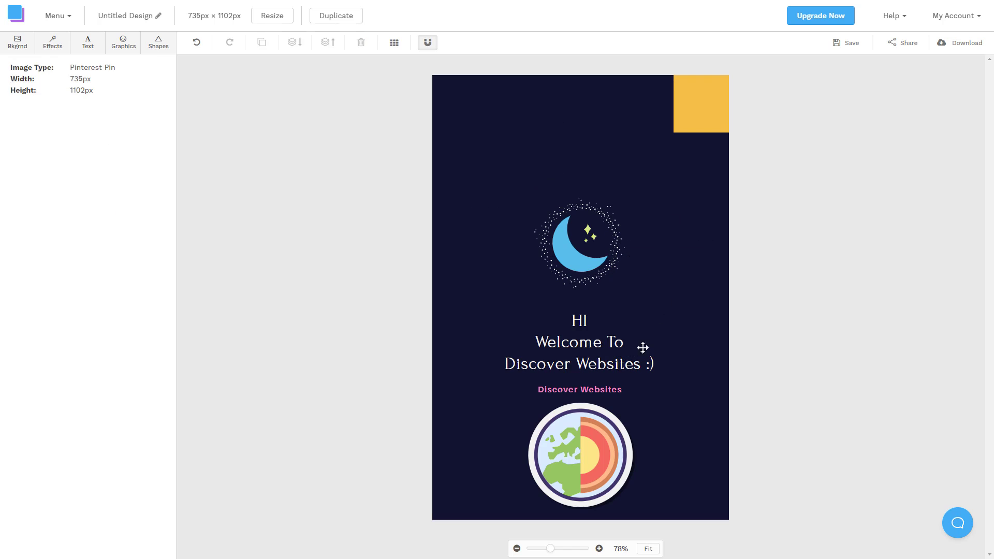
pyautogui.click(619, 446)
pyautogui.press('Delete')
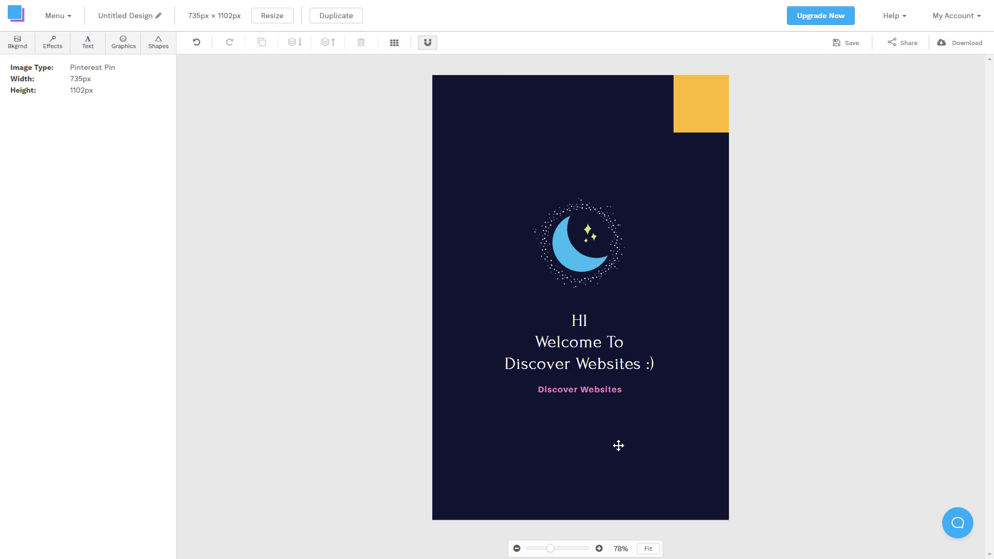
# Try several photos as the background, including the blonde woman, the pink notebook with color swatches, and the laptop showing code.
pyautogui.click(684, 114)
pyautogui.click(18, 41)
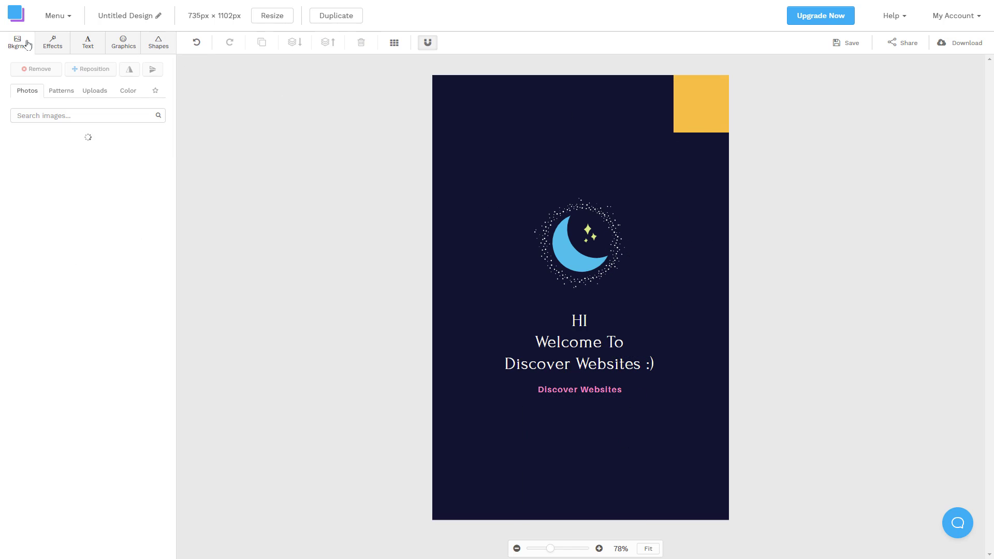
pyautogui.click(55, 481)
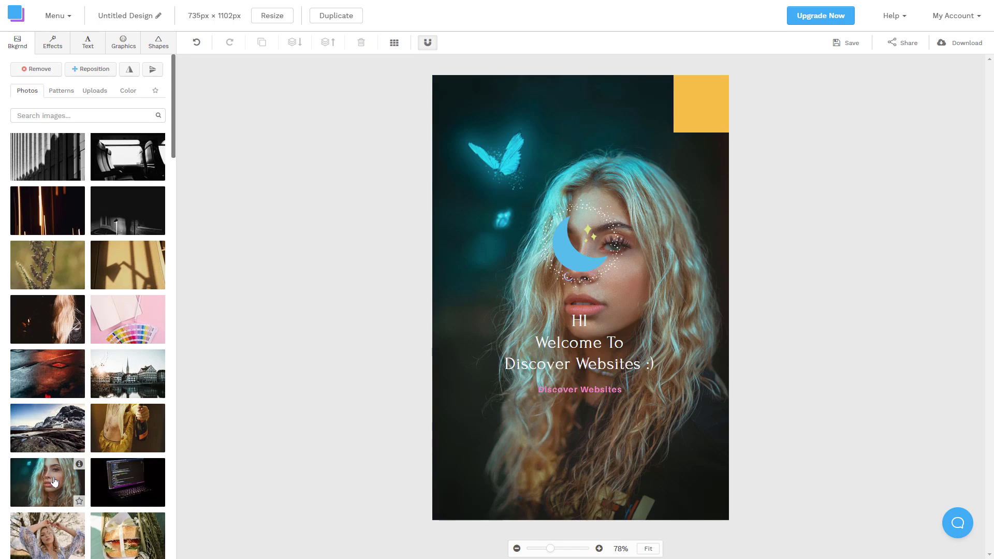
pyautogui.click(127, 320)
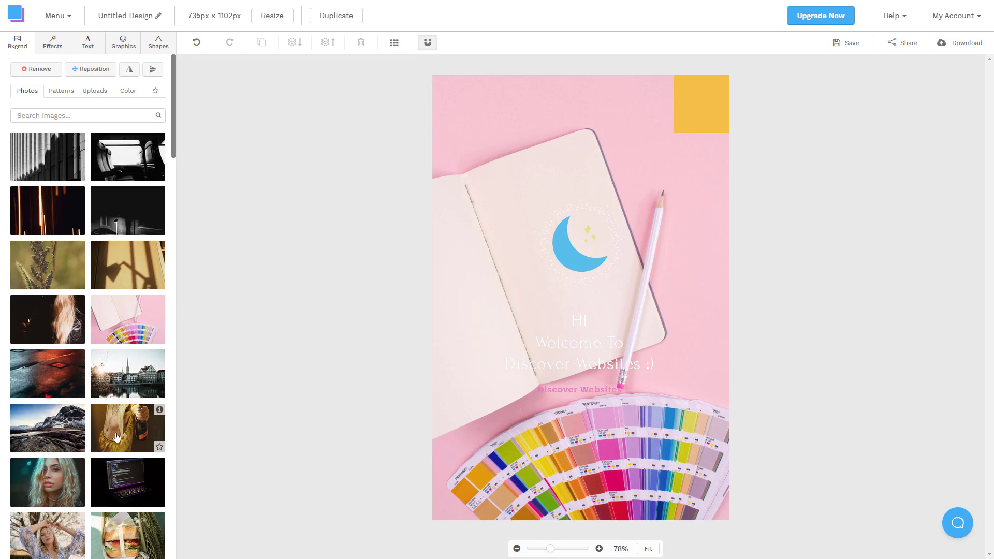
pyautogui.click(116, 436)
pyautogui.click(130, 479)
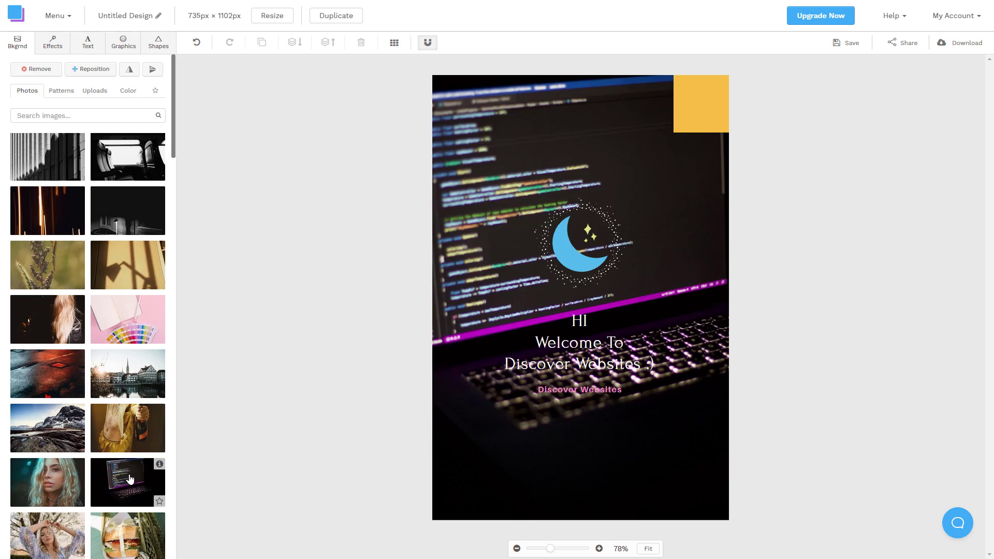
# Set the background to the photo of a silhouetted woman in front of the sea under a purple sky.
pyautogui.scroll(-3, 129, 479)
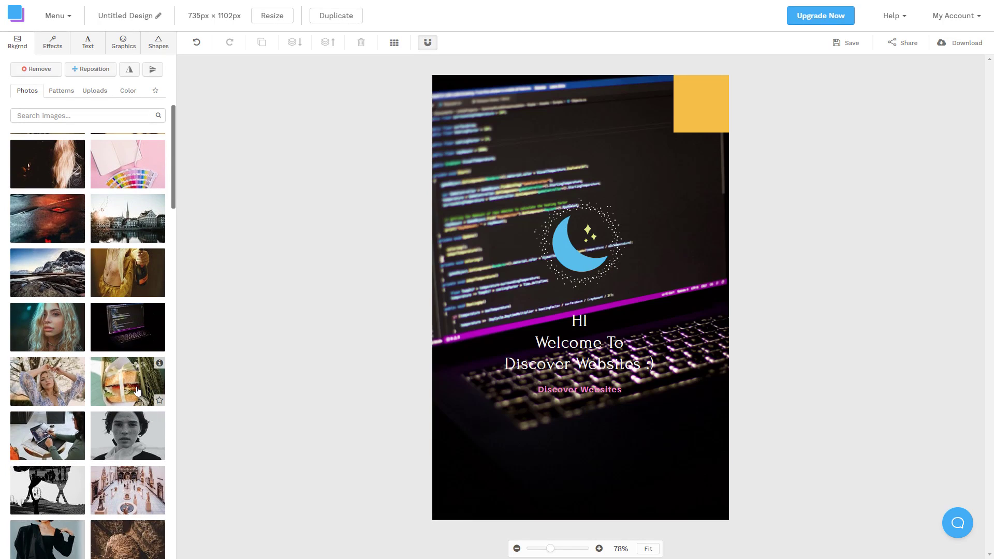
pyautogui.scroll(-4, 137, 390)
pyautogui.click(130, 393)
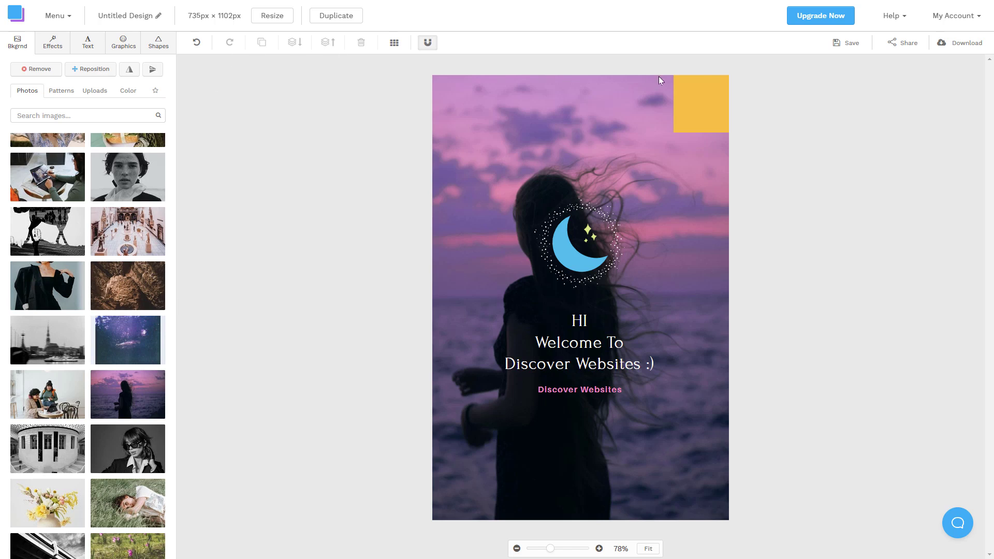
# Download the finished pin as a web optimized JPG and open the options of the downloaded file.
pyautogui.click(967, 45)
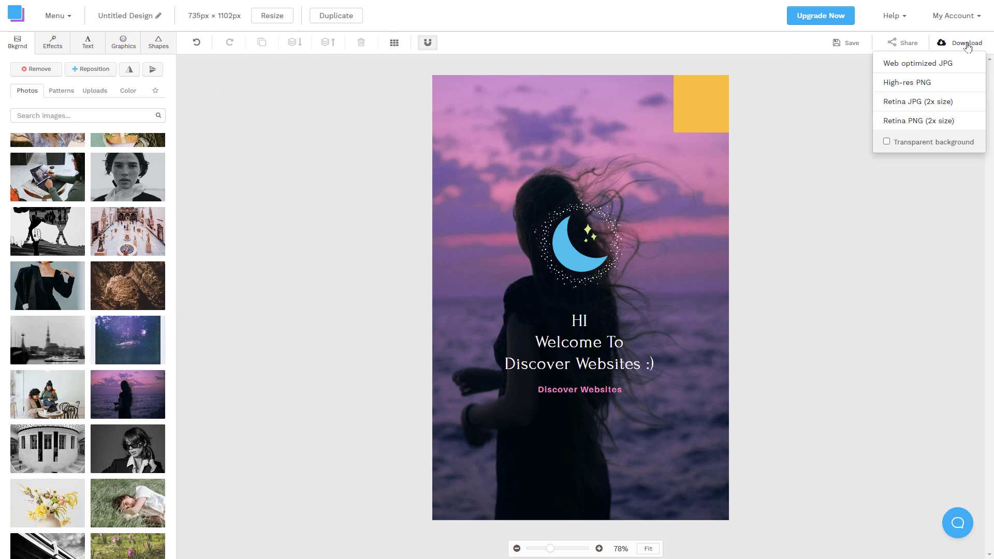
pyautogui.click(950, 71)
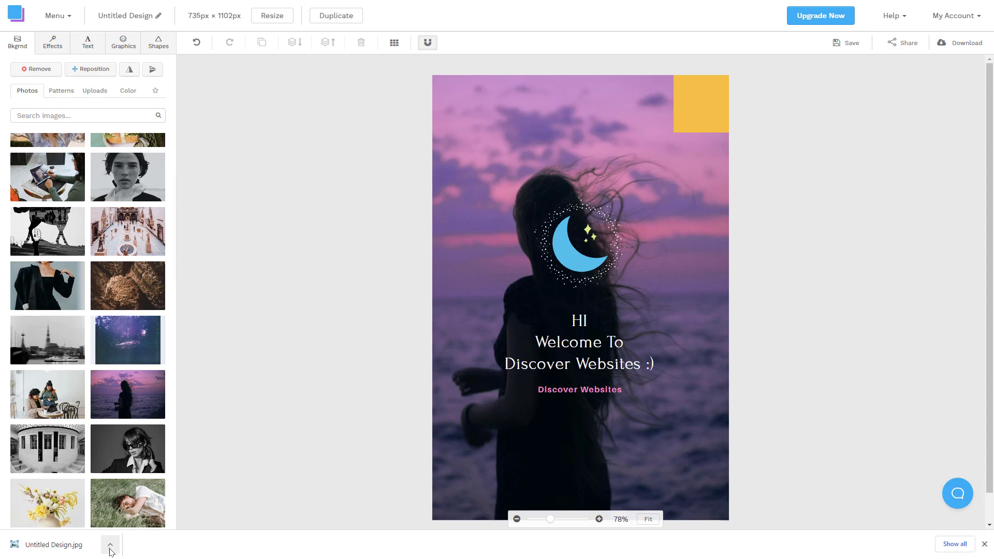
pyautogui.click(110, 546)
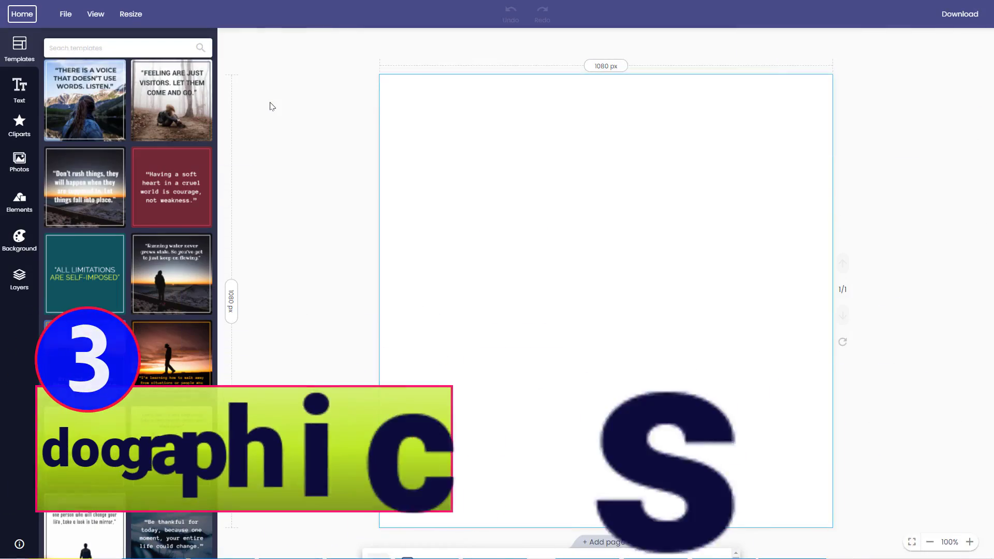
# In DooGraphics, apply the "Feeling are just visitors" quote template and replace its quote with "Welcome" and "How Are You?" on two lines.
pyautogui.click(166, 113)
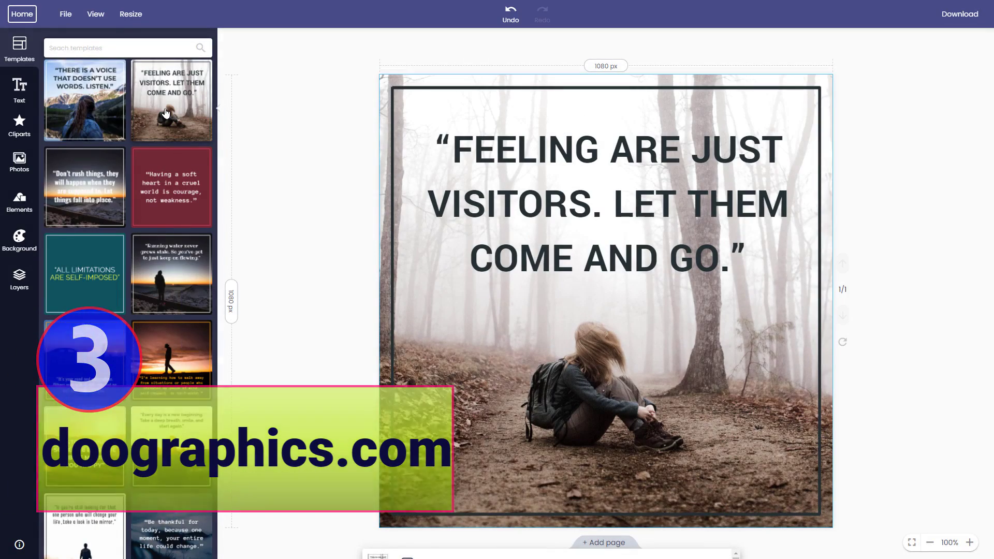
pyautogui.click(15, 85)
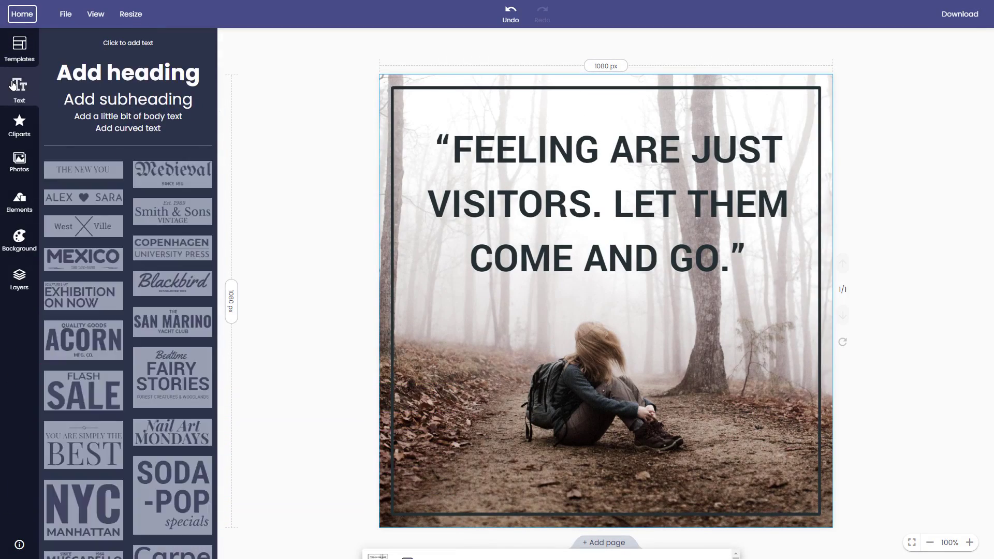
pyautogui.click(538, 217)
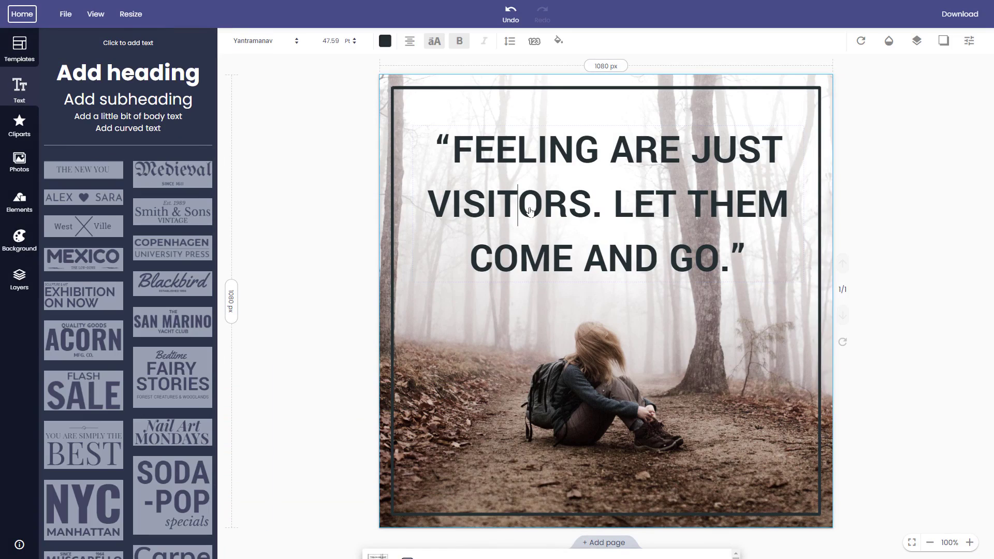
pyautogui.doubleClick(530, 211)
pyautogui.hotkey('ctrl', 'a')
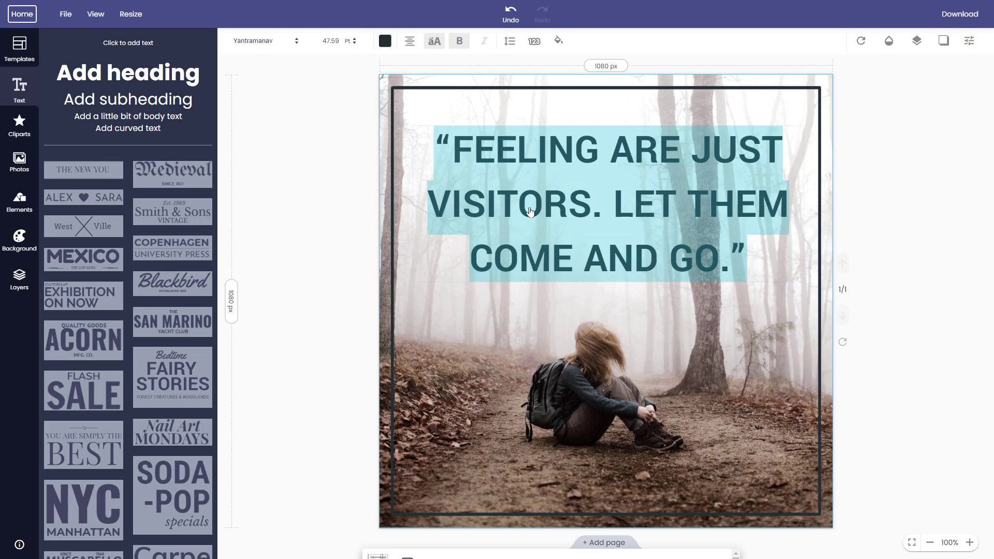
pyautogui.write('We')
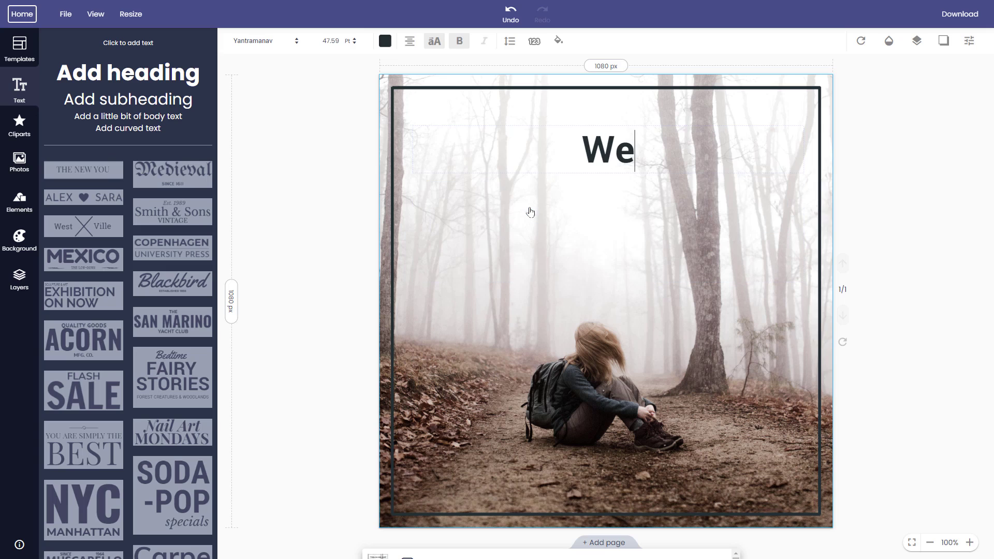
pyautogui.write('lcome ')
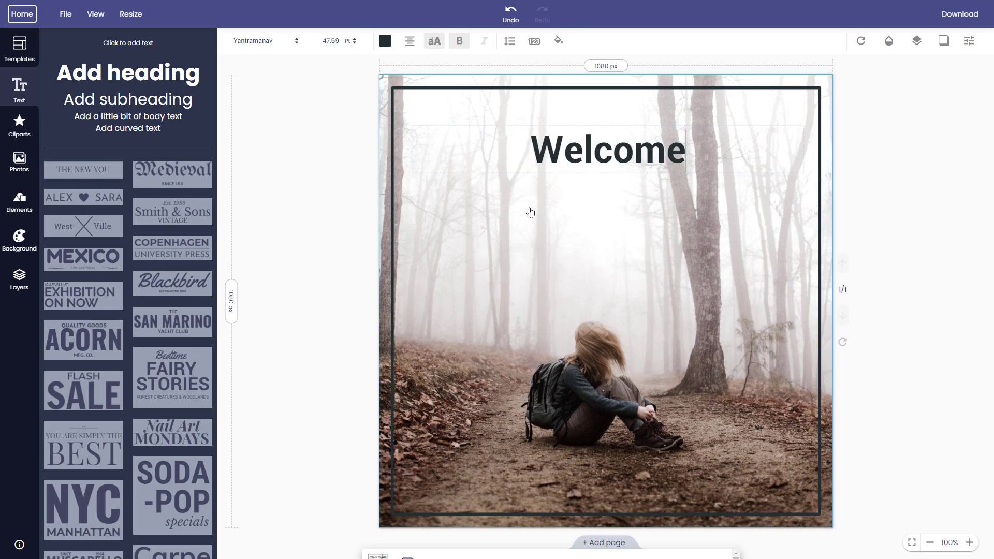
pyautogui.write('H')
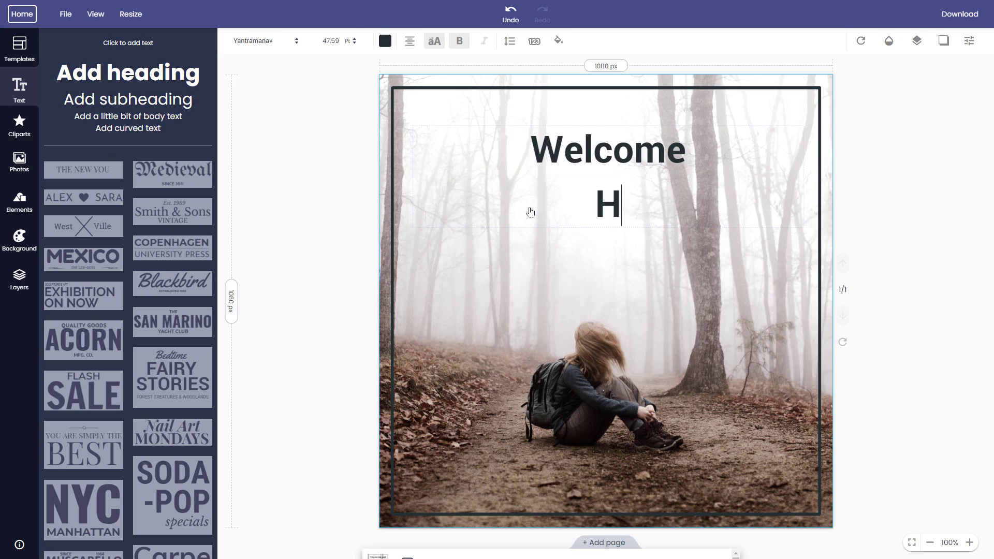
pyautogui.write('ow A')
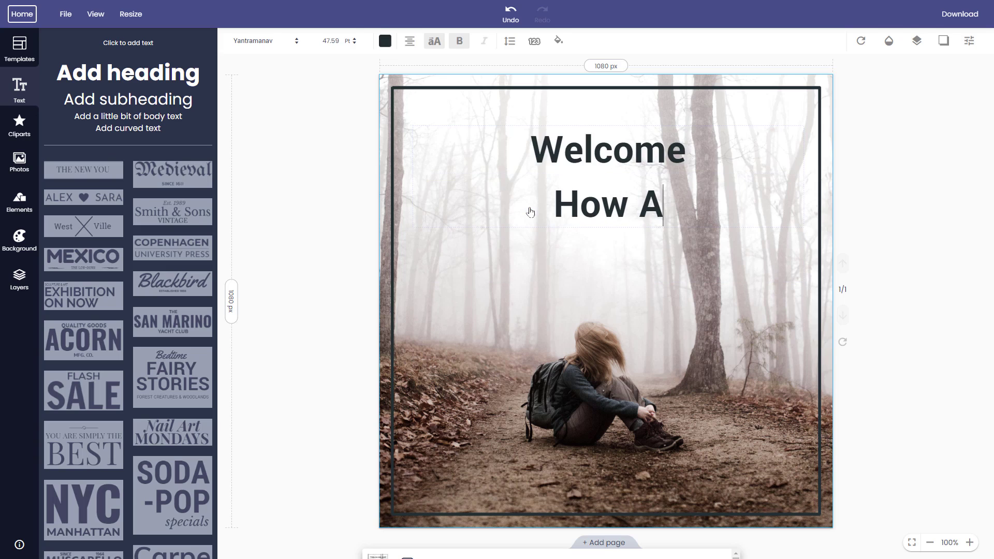
pyautogui.write('re Yo')
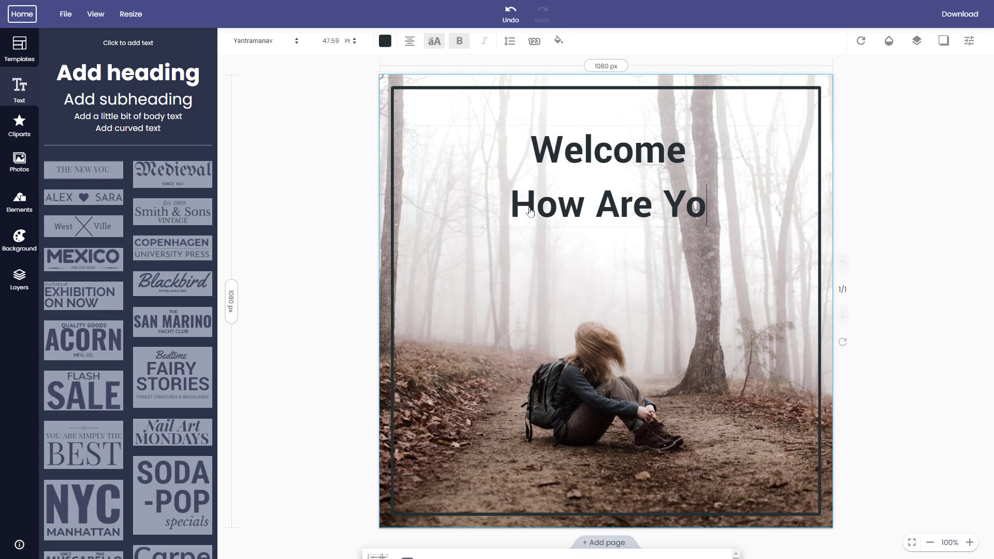
pyautogui.write('u?')
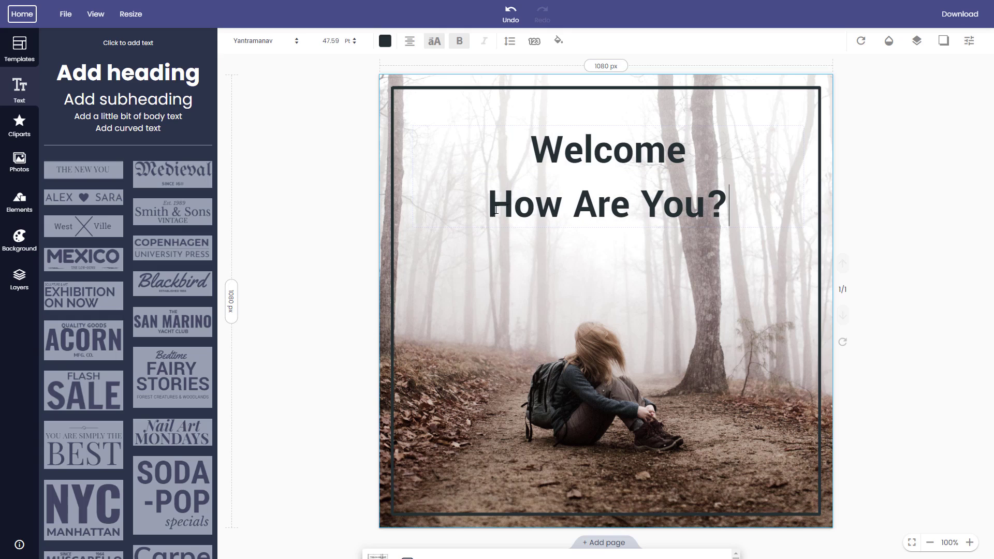
# Add the "Medieval" text design, enlarge its title to about 99 pt, and arrange the title and "SINCE 1611" line below the greeting.
pyautogui.click(174, 174)
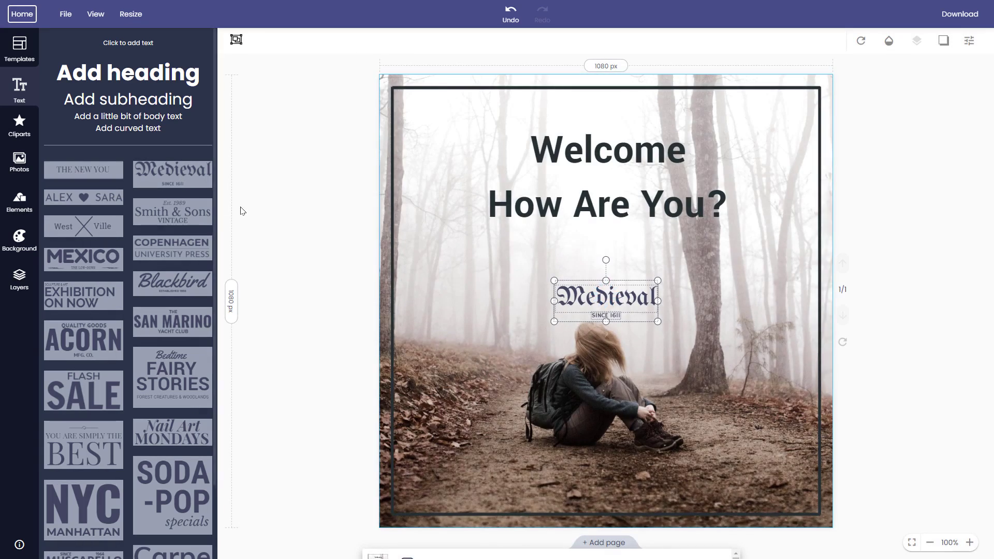
pyautogui.moveTo(555, 321); pyautogui.dragTo(448, 345)
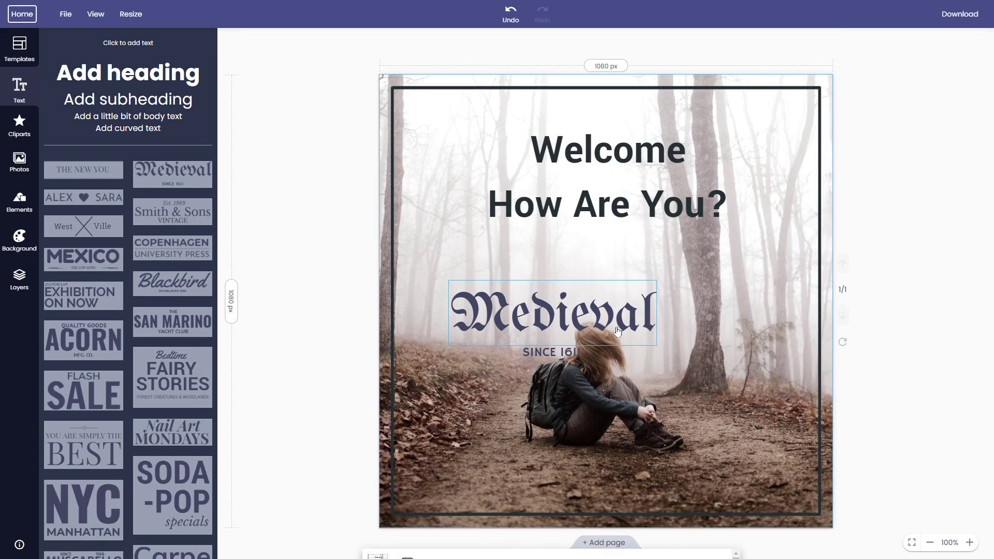
pyautogui.click(624, 333)
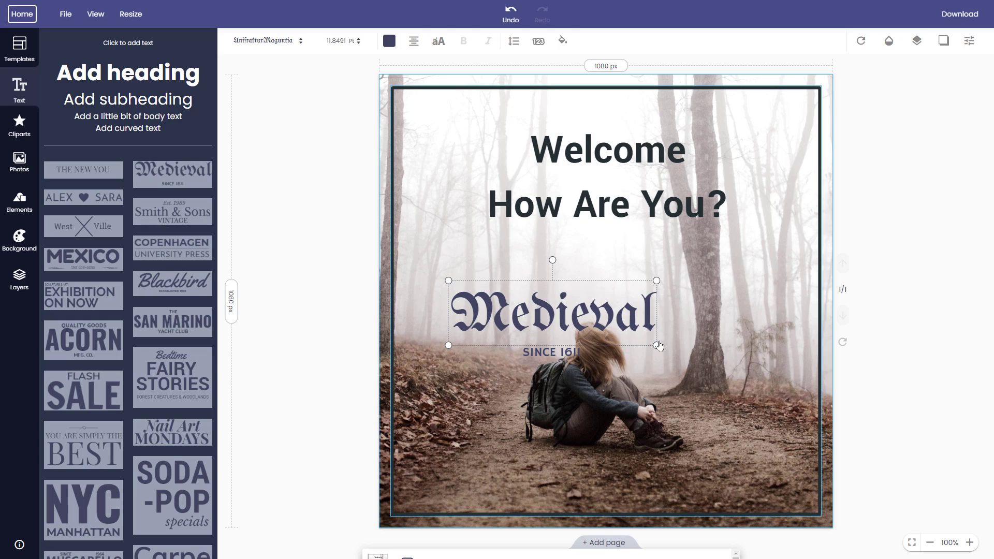
pyautogui.moveTo(656, 345); pyautogui.dragTo(774, 379)
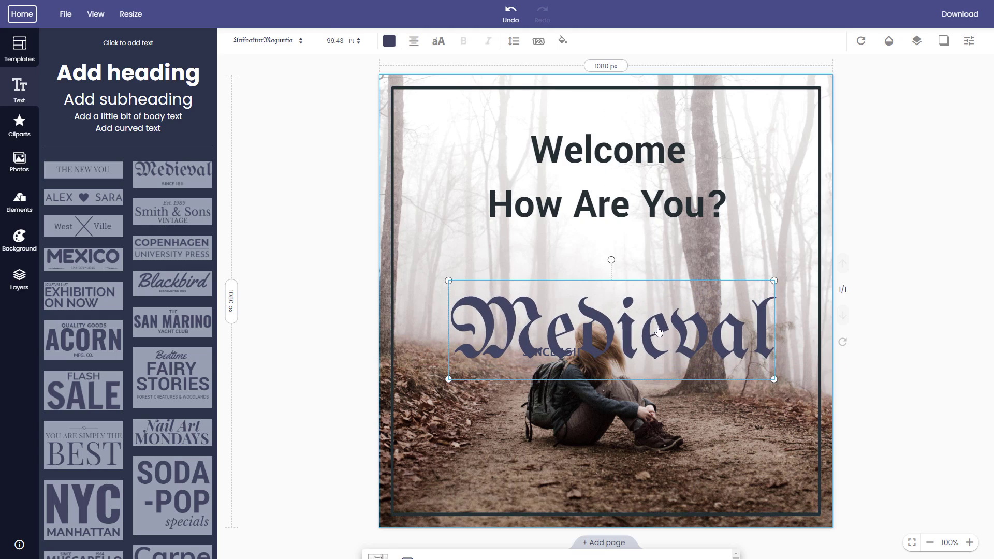
pyautogui.moveTo(661, 330); pyautogui.dragTo(650, 277)
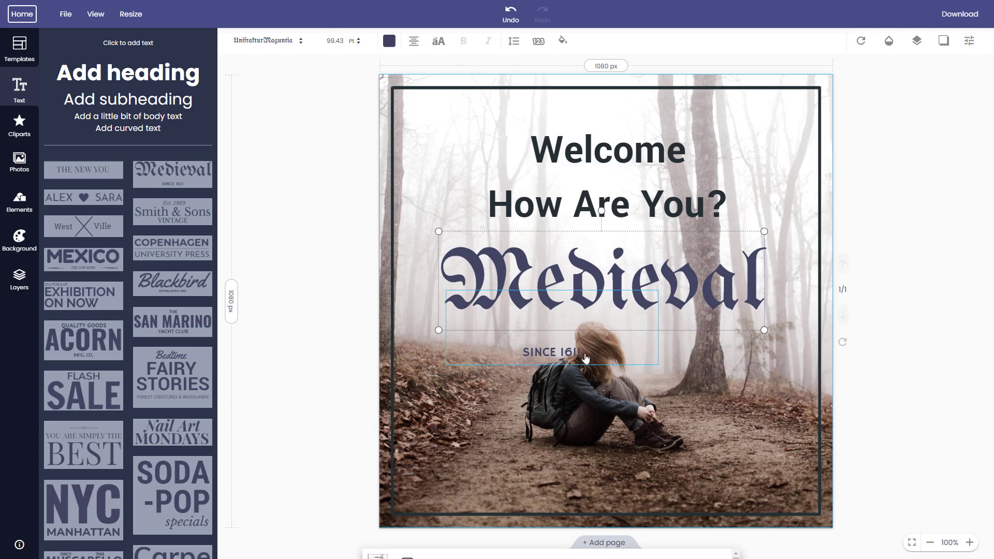
pyautogui.moveTo(612, 346); pyautogui.dragTo(683, 326)
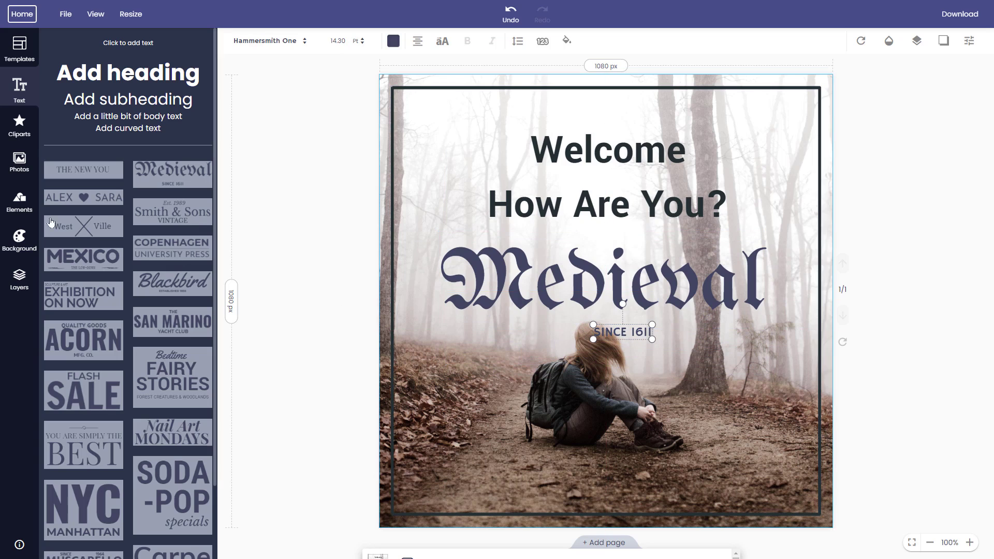
# Add the blue microphone clipart, shrink it, and place it just in front of the seated girl.
pyautogui.click(21, 135)
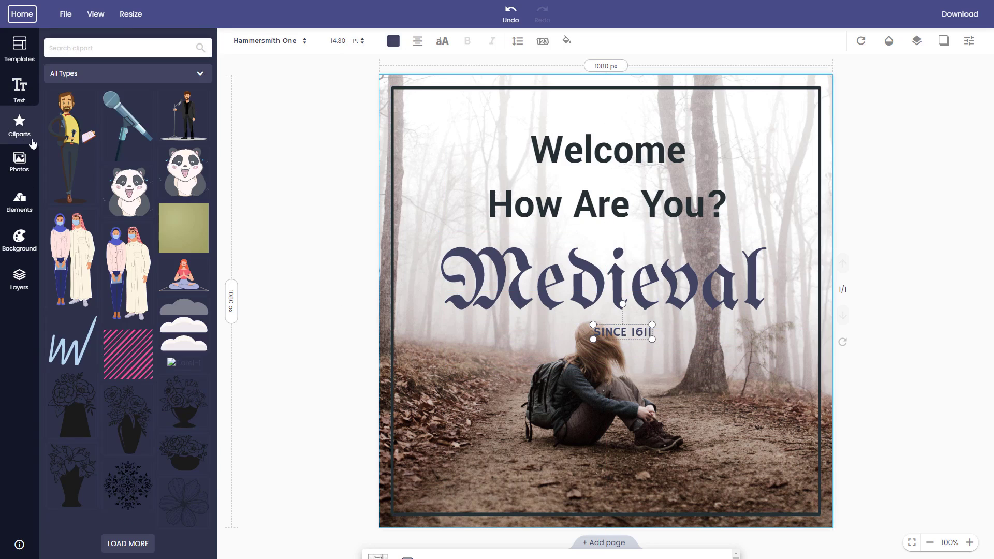
pyautogui.click(137, 134)
pyautogui.moveTo(615, 272); pyautogui.dragTo(780, 289)
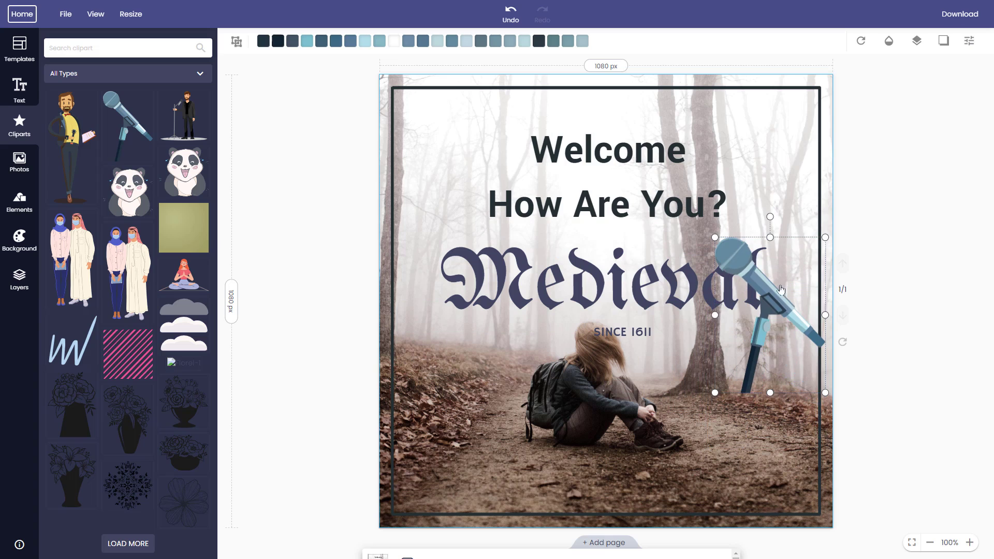
pyautogui.moveTo(825, 237); pyautogui.dragTo(784, 295)
pyautogui.moveTo(740, 362); pyautogui.dragTo(655, 375)
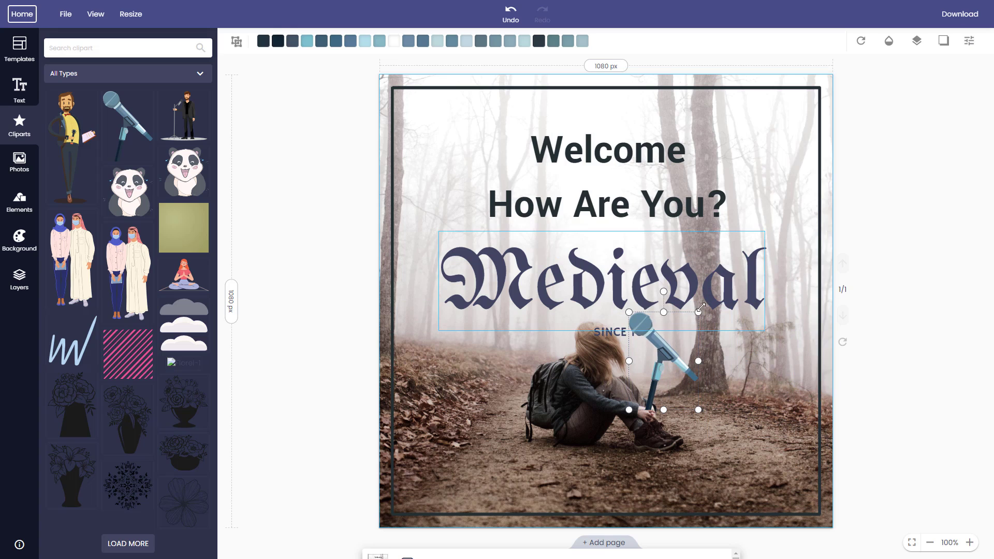
# Shrink the blue microphone clipart further and place it just above the seated girl's hands.
pyautogui.click(698, 319)
pyautogui.click(681, 360)
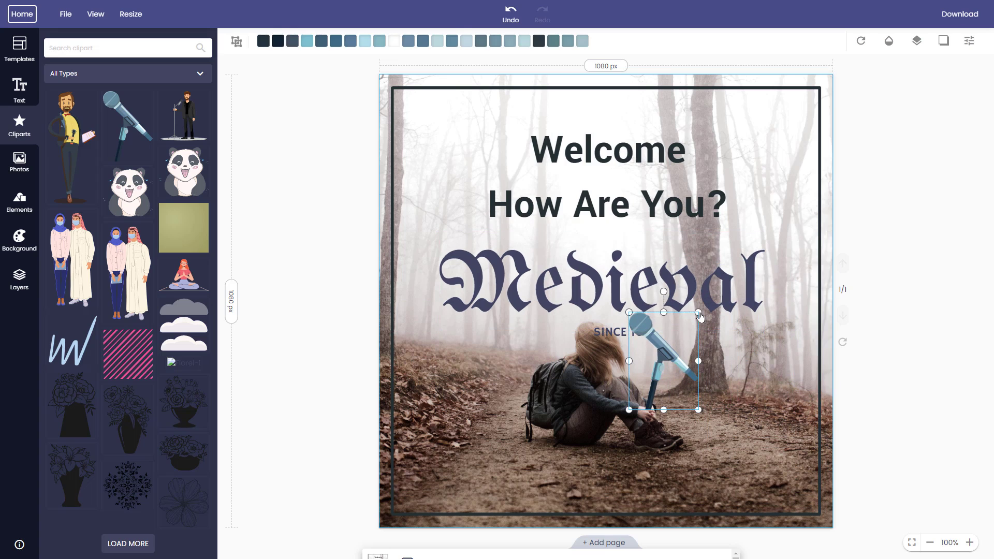
pyautogui.moveTo(698, 312); pyautogui.dragTo(669, 356)
pyautogui.moveTo(647, 384); pyautogui.dragTo(653, 378)
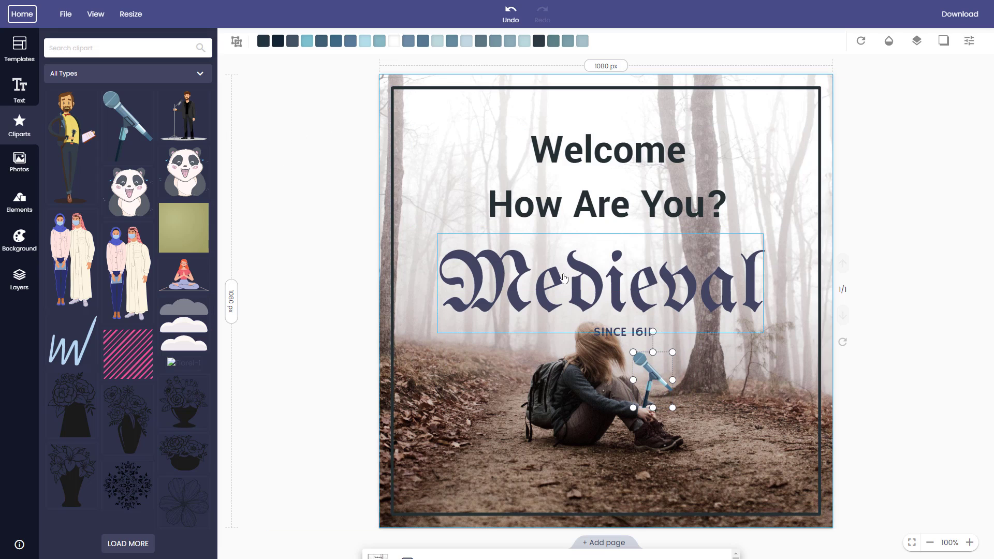
# Search the Pexels photos for "youtube" and add the red YouTube logo photo with water drops to the design.
pyautogui.click(29, 169)
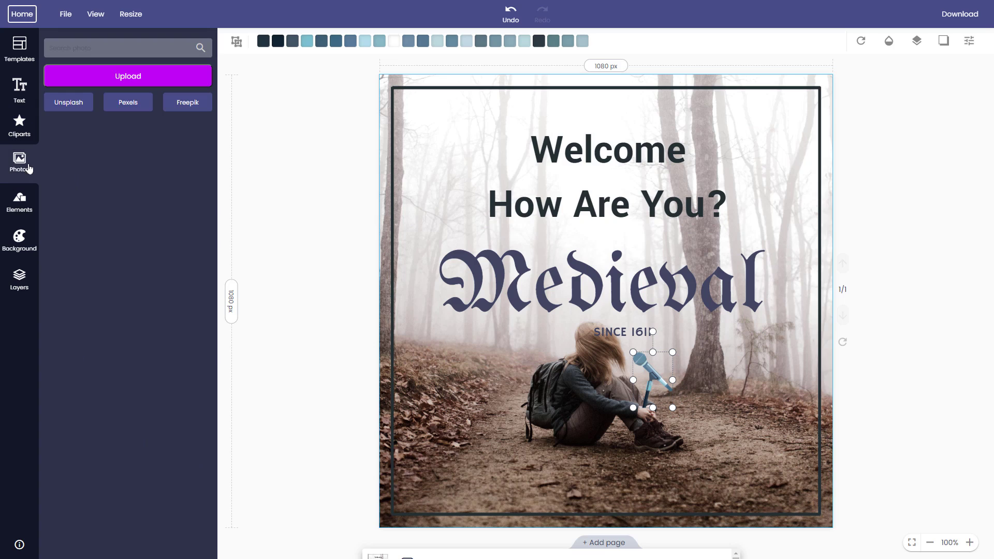
pyautogui.click(120, 105)
pyautogui.click(103, 48)
pyautogui.write('youtube')
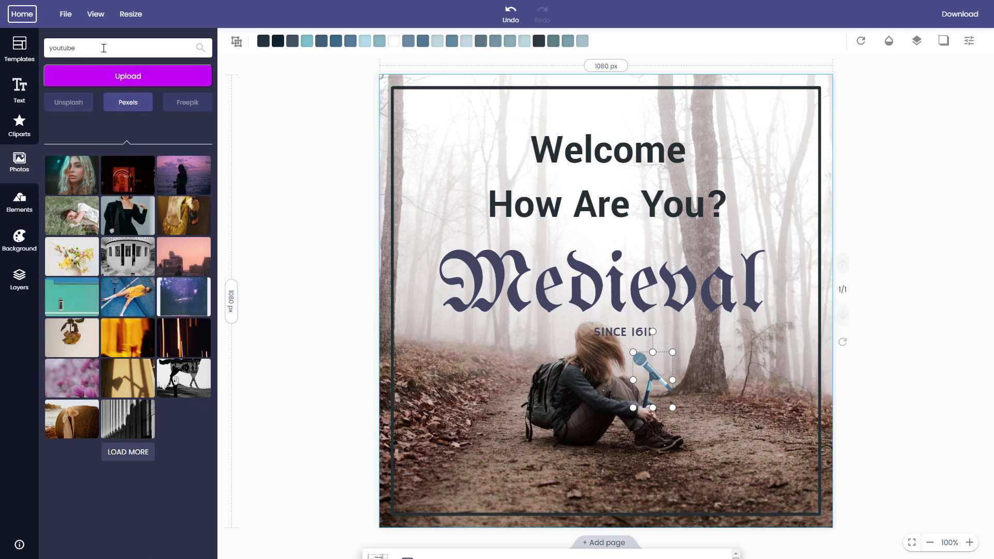
pyautogui.press('Return')
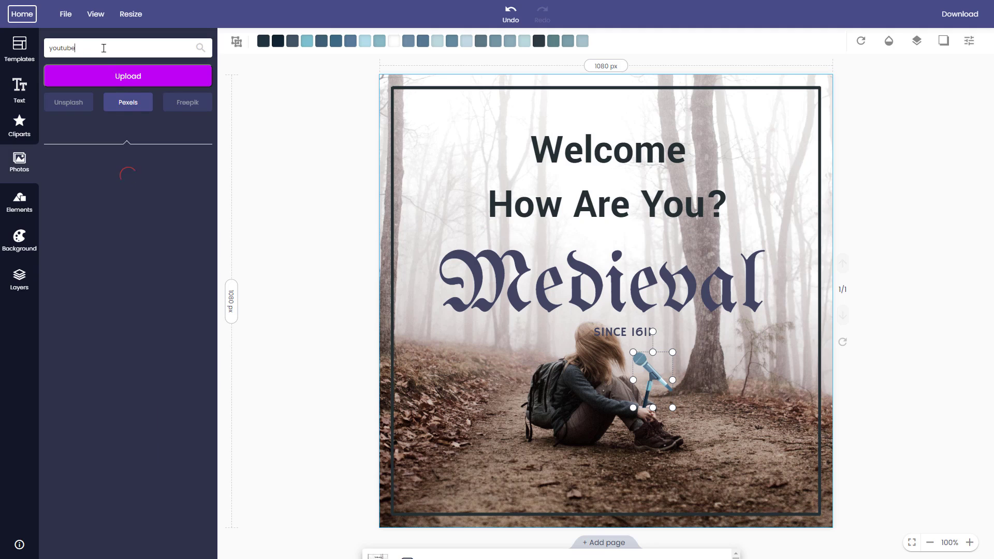
pyautogui.click(118, 181)
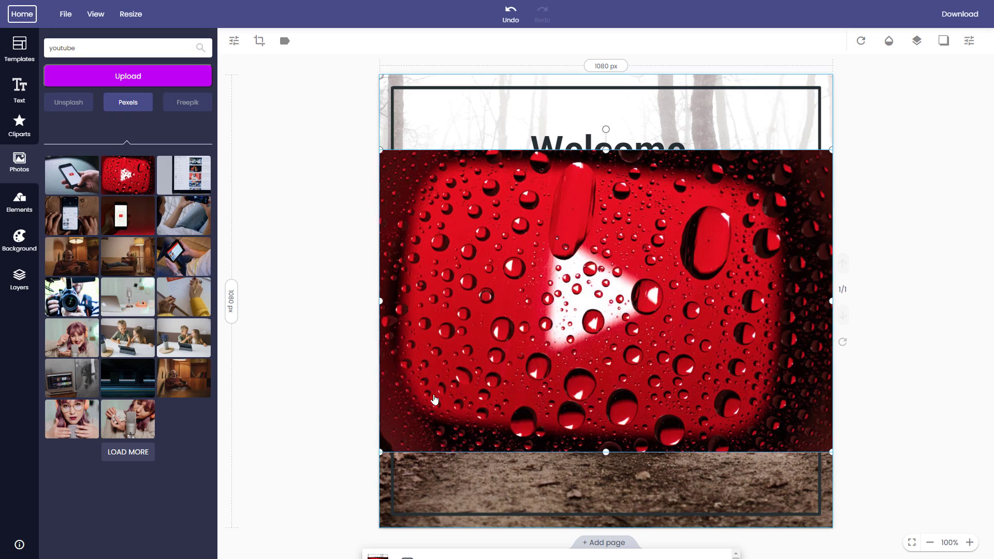
# Shrink the YouTube logo photo to a small thumbnail and place it in the lower-left corner inside the frame.
pyautogui.moveTo(445, 399); pyautogui.dragTo(445, 421)
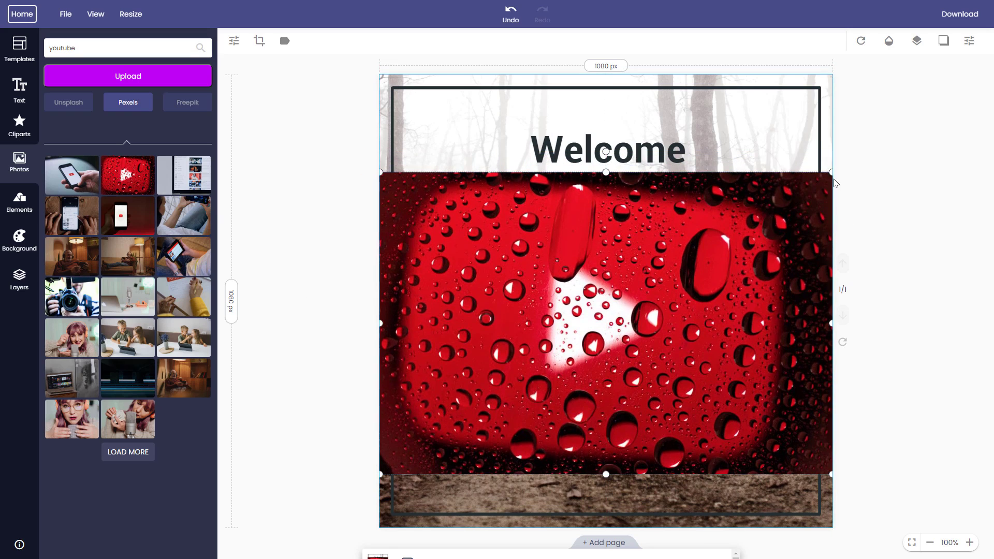
pyautogui.moveTo(824, 181); pyautogui.dragTo(547, 367)
pyautogui.moveTo(506, 423); pyautogui.dragTo(586, 406)
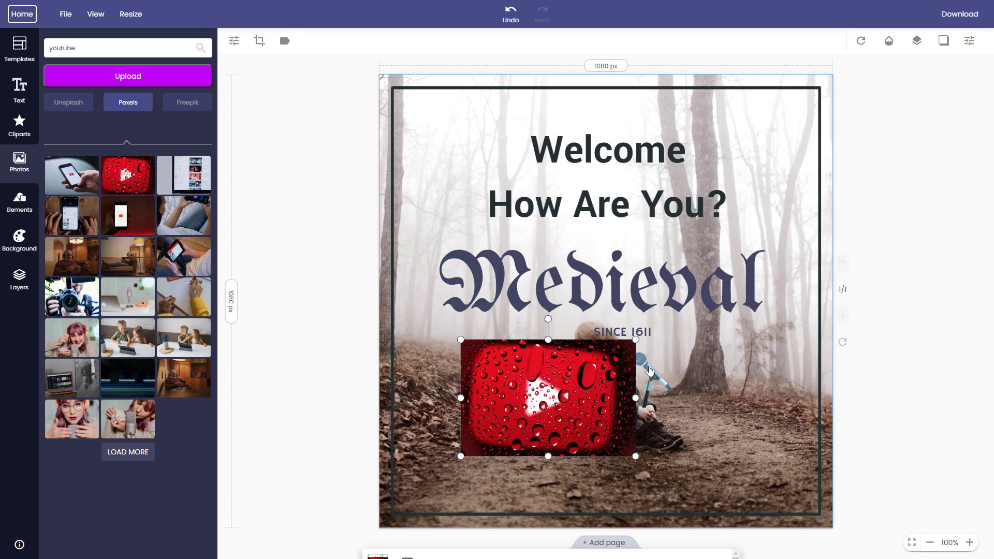
pyautogui.moveTo(637, 340); pyautogui.dragTo(556, 382)
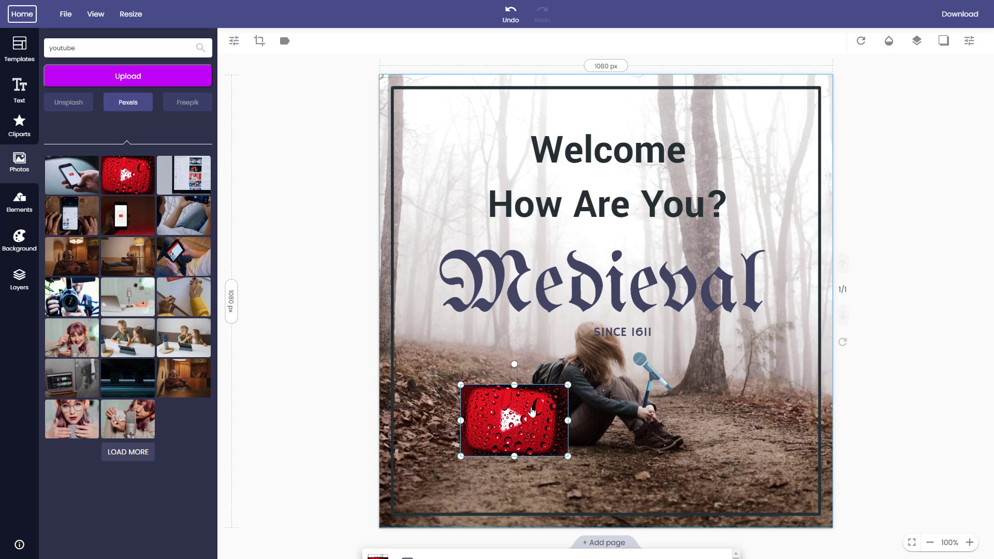
pyautogui.moveTo(528, 412); pyautogui.dragTo(470, 466)
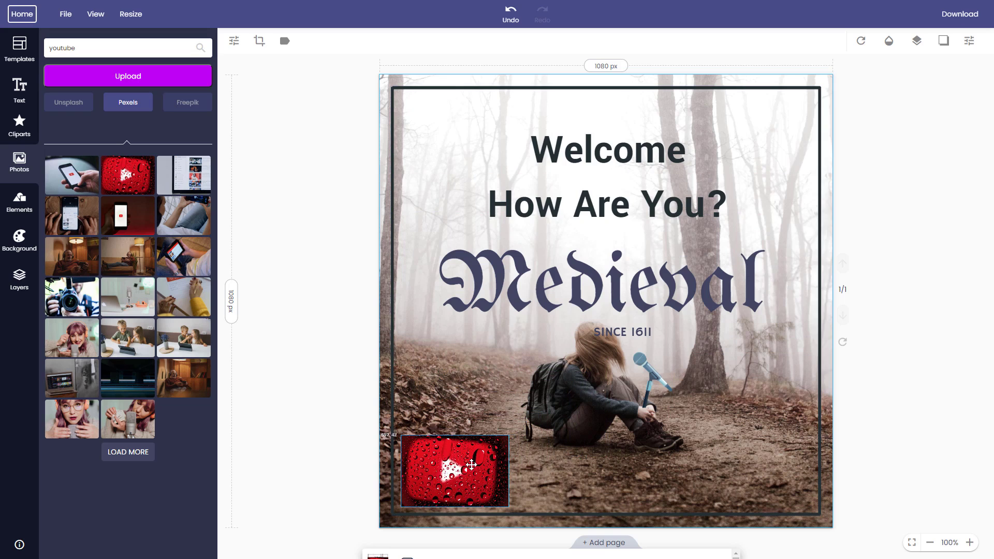
pyautogui.moveTo(509, 434); pyautogui.dragTo(480, 454)
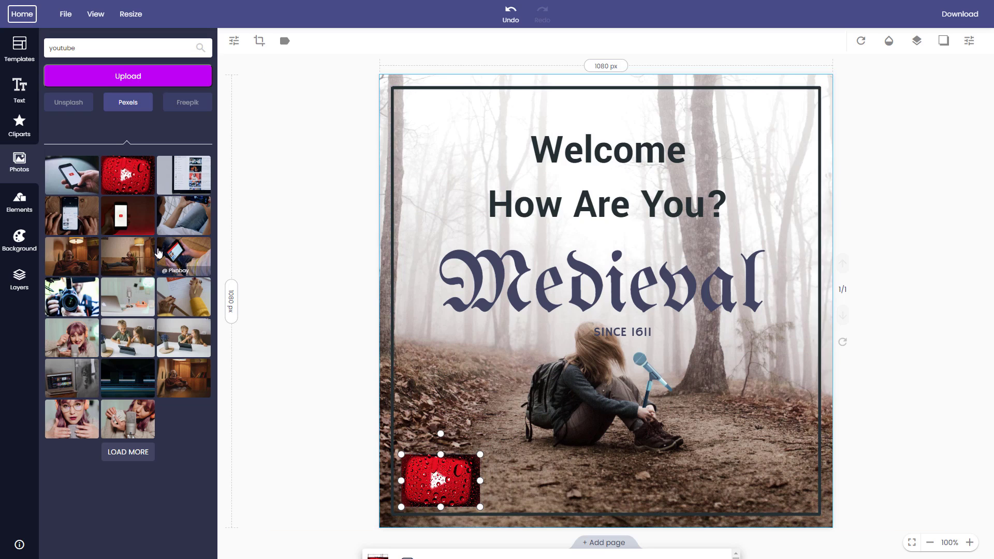
# Add the winking emoji, enlarge it, and place it beside the YouTube logo photo.
pyautogui.click(17, 202)
pyautogui.click(150, 109)
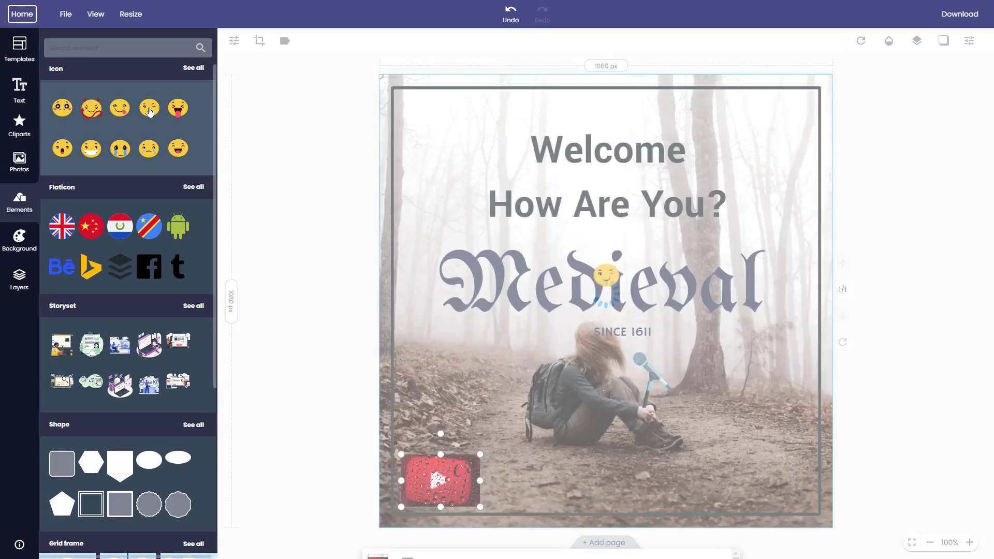
pyautogui.click(619, 304)
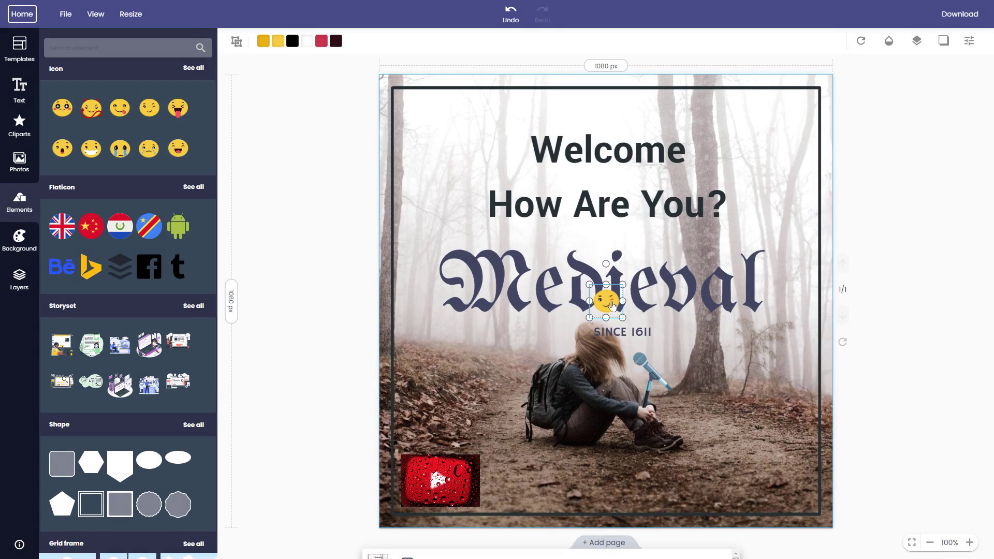
pyautogui.moveTo(589, 318); pyautogui.dragTo(525, 490)
pyautogui.click(193, 68)
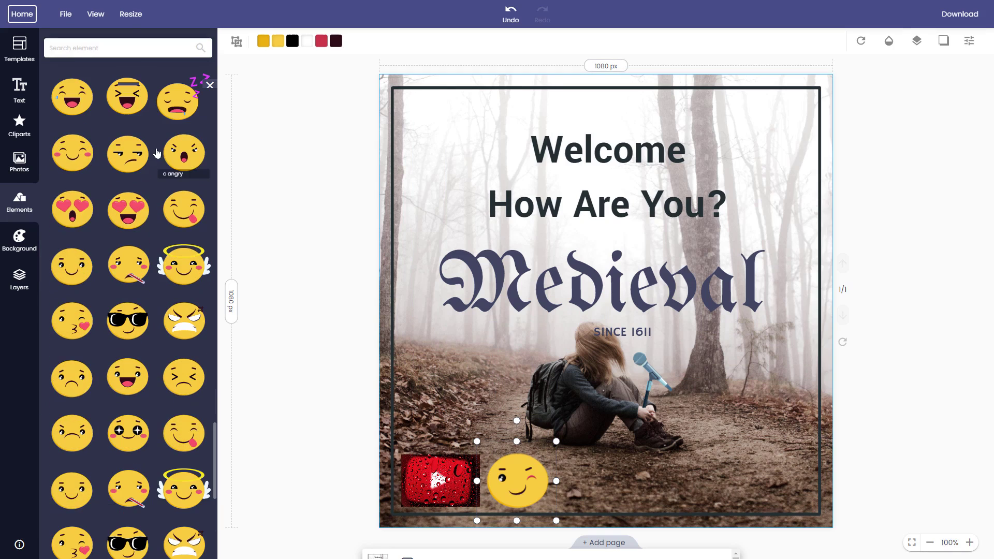
pyautogui.click(209, 85)
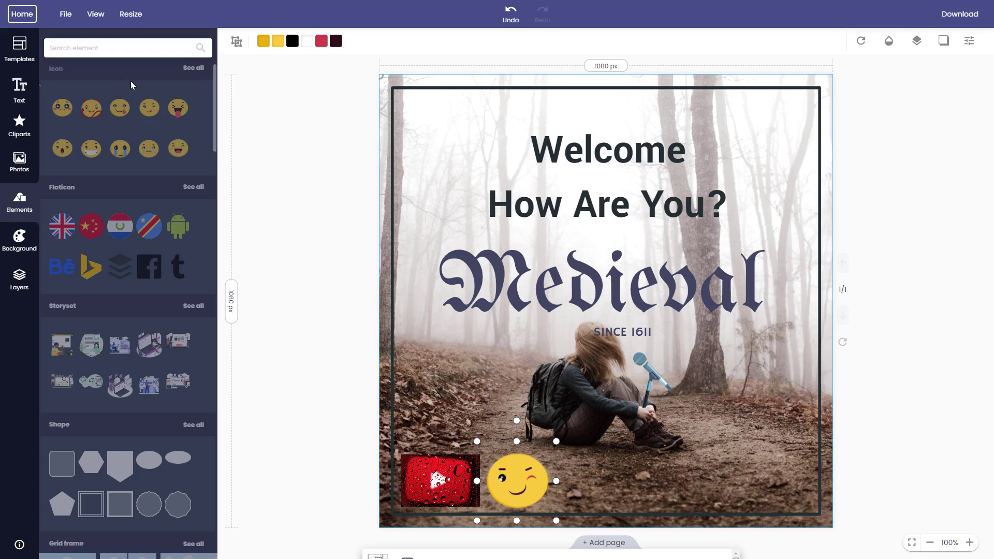
pyautogui.scroll(-4, 129, 312)
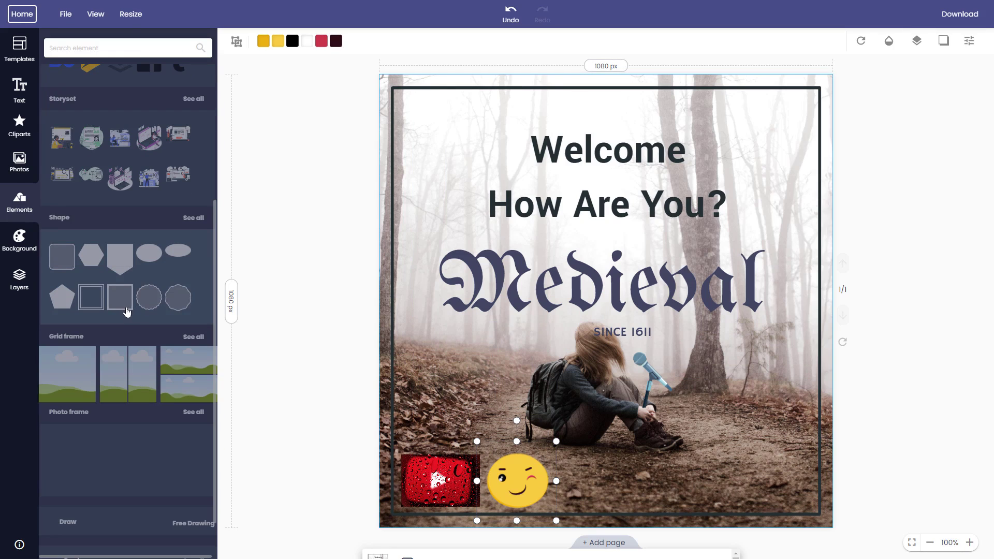
# Choose the first background texture, the blurred blue and purple lights, for the page with the forest photo.
pyautogui.click(21, 239)
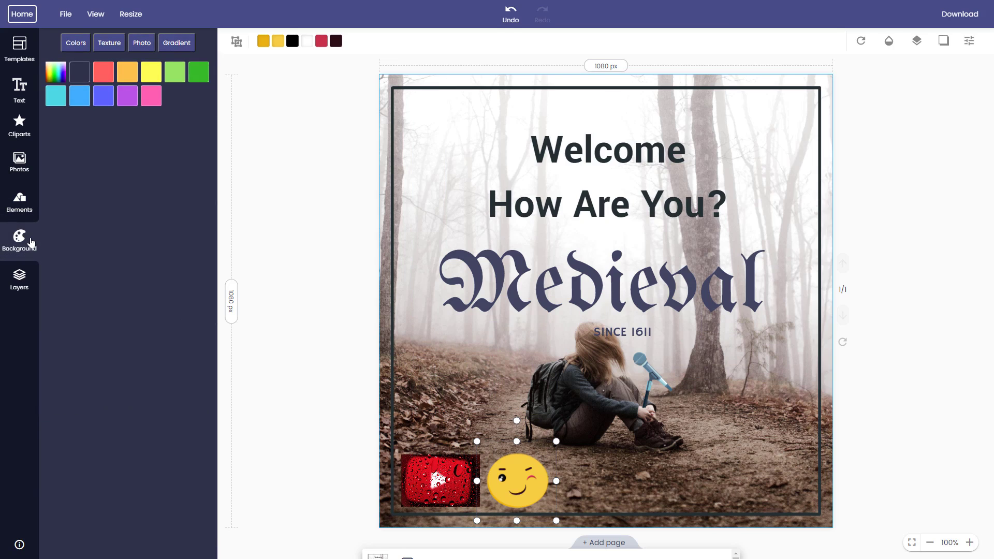
pyautogui.click(111, 43)
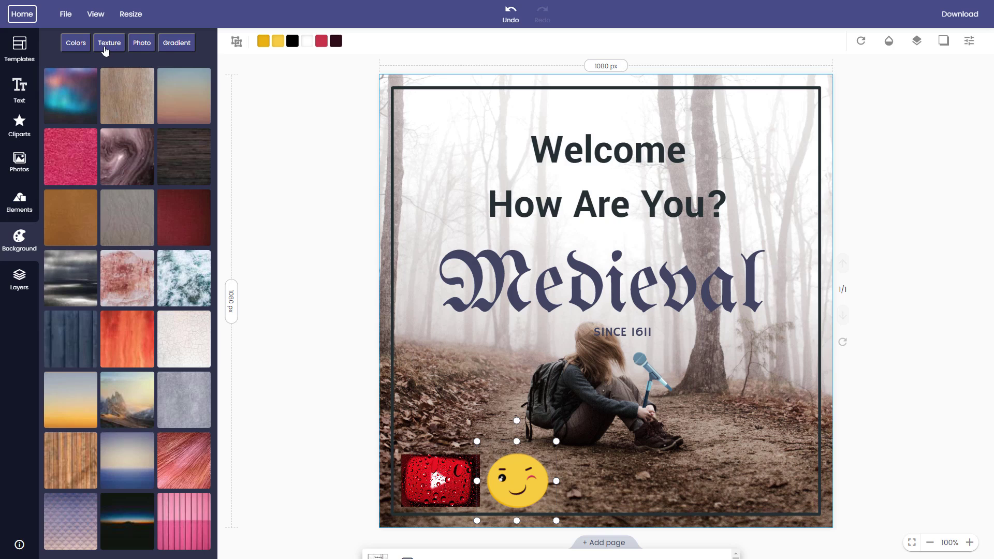
pyautogui.click(79, 108)
# Delete the background texture, forest photo and YouTube photo layers, and apply the blurred blue and purple texture as the background.
pyautogui.click(23, 283)
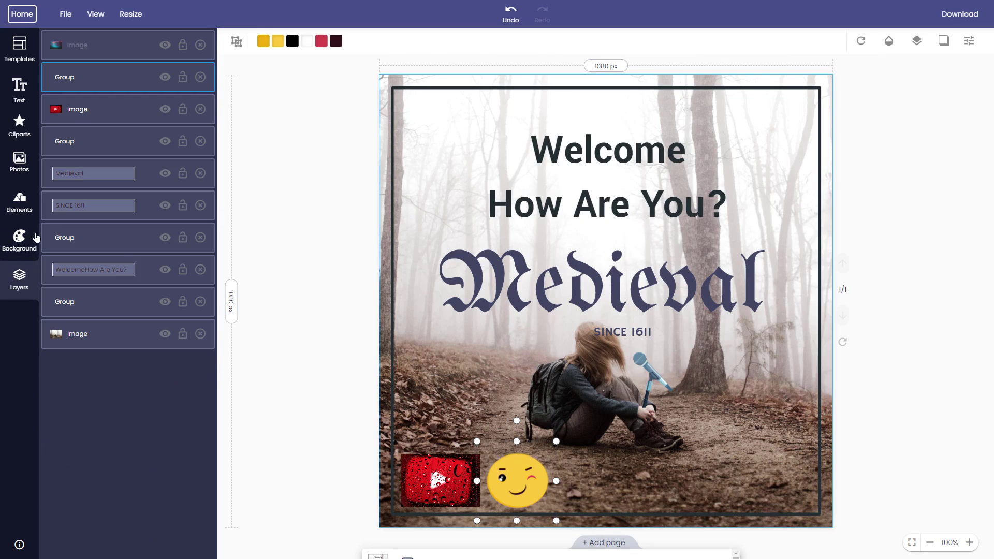
pyautogui.click(200, 334)
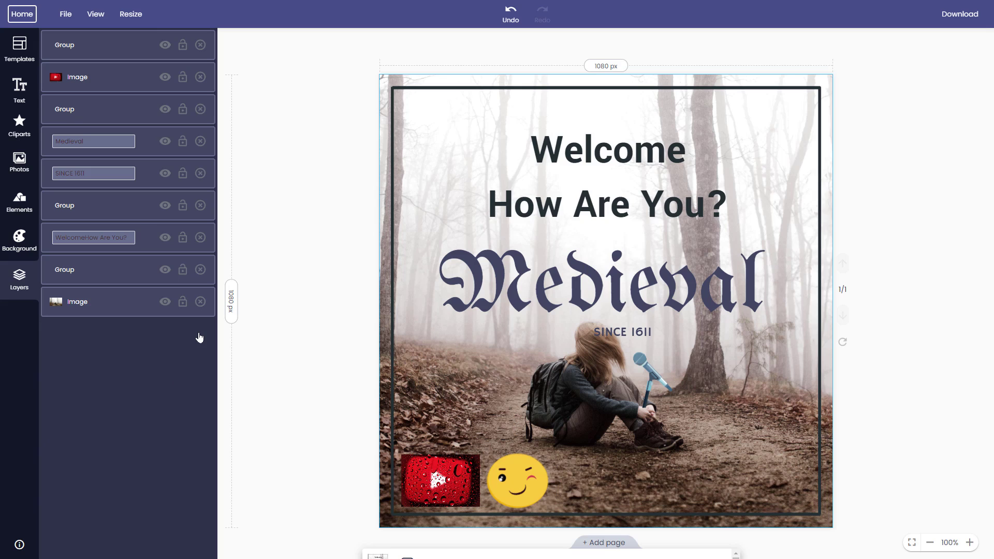
pyautogui.click(200, 302)
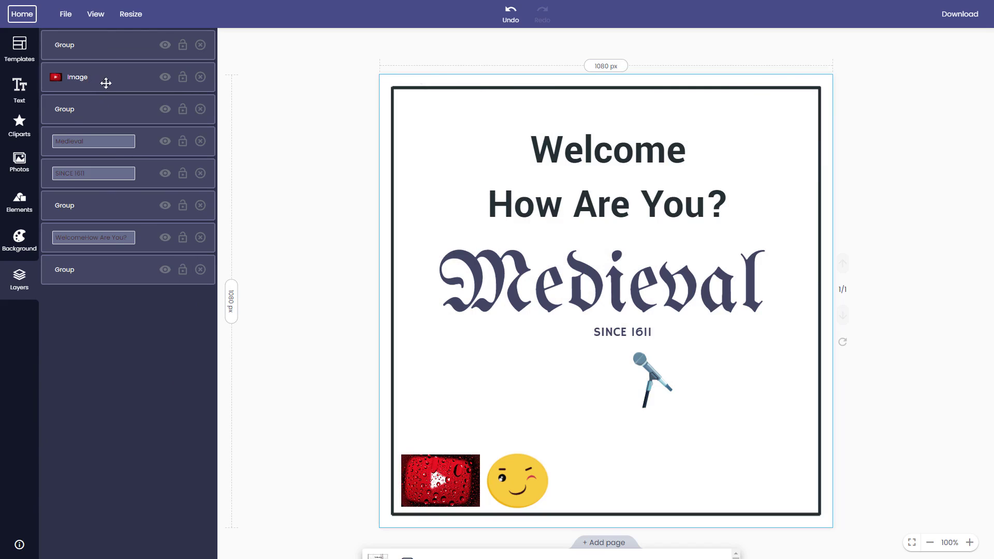
pyautogui.click(201, 80)
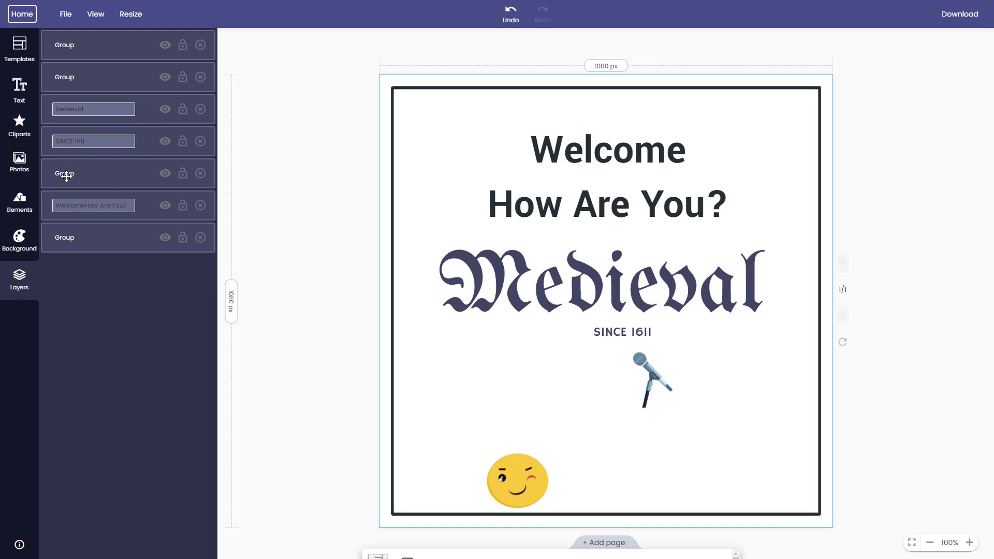
pyautogui.click(19, 241)
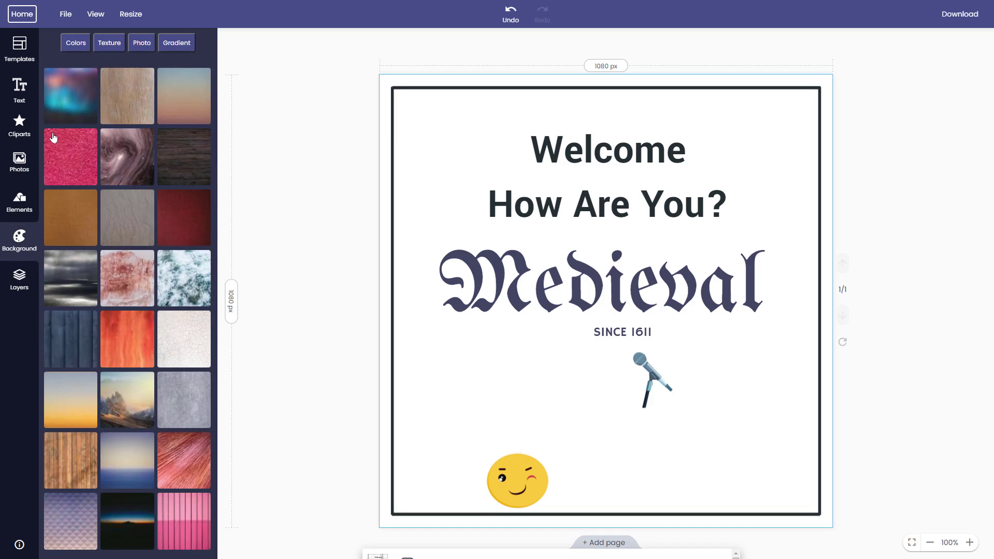
pyautogui.click(60, 106)
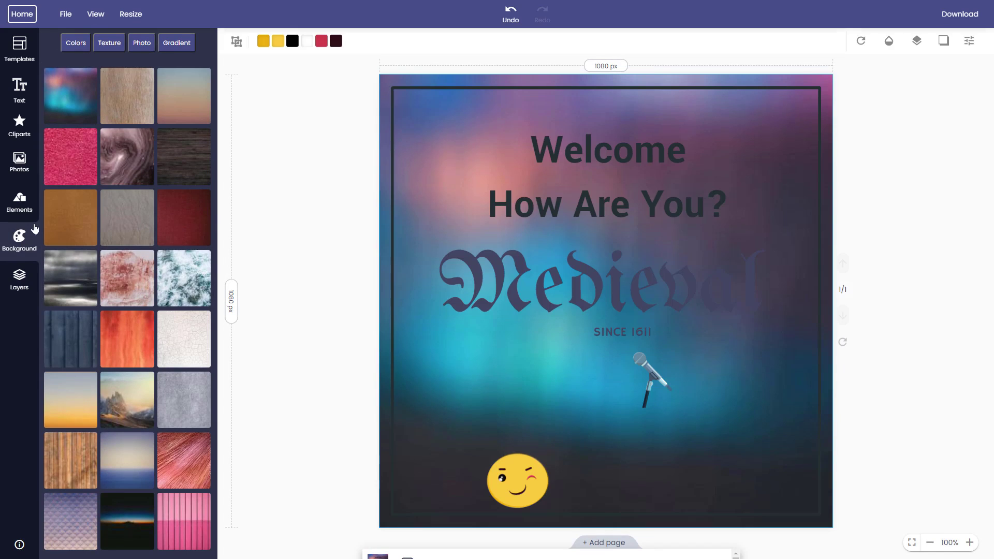
# Delete the two group layers just above the background image, including the frame, plus the emoji, "Medieval" title and microphone layers.
pyautogui.click(17, 289)
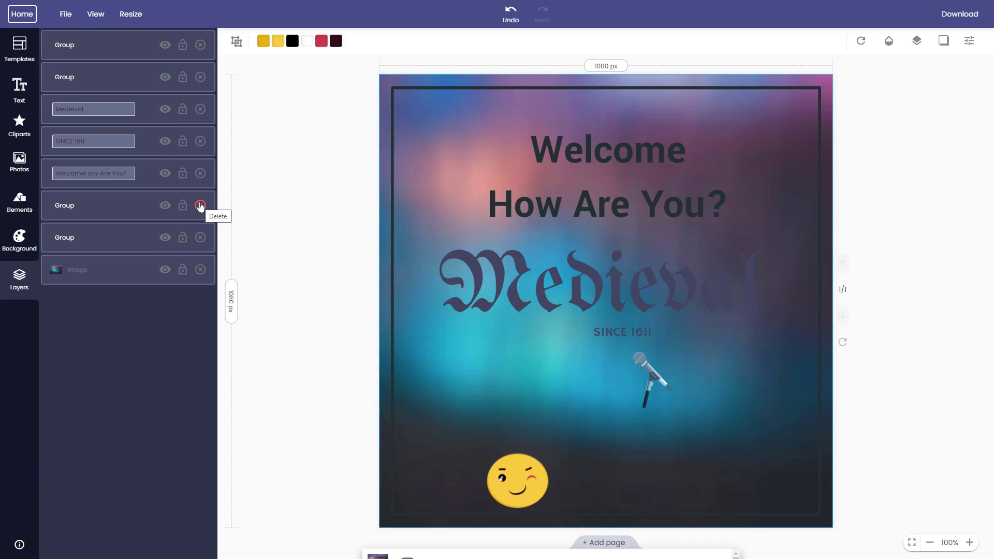
pyautogui.click(200, 205)
pyautogui.click(201, 206)
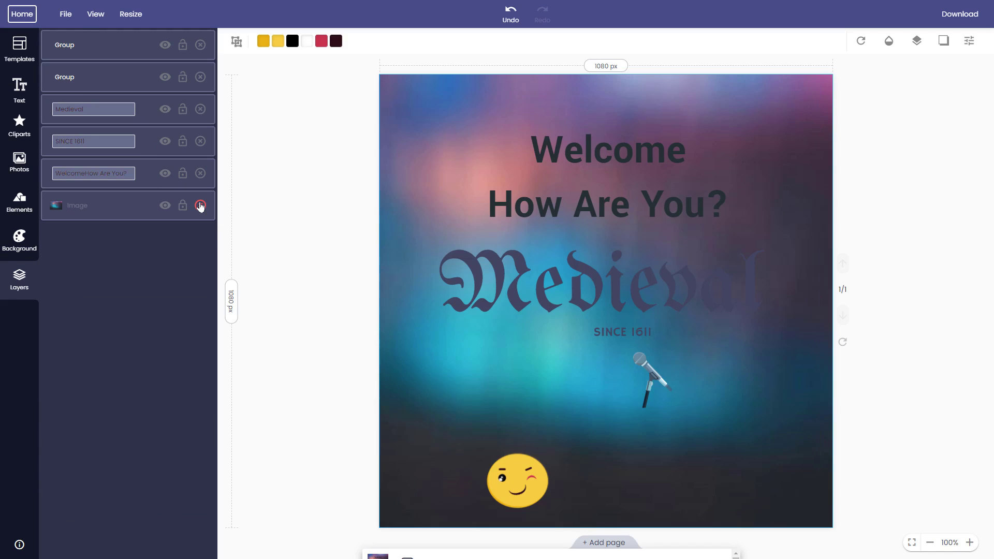
pyautogui.click(200, 77)
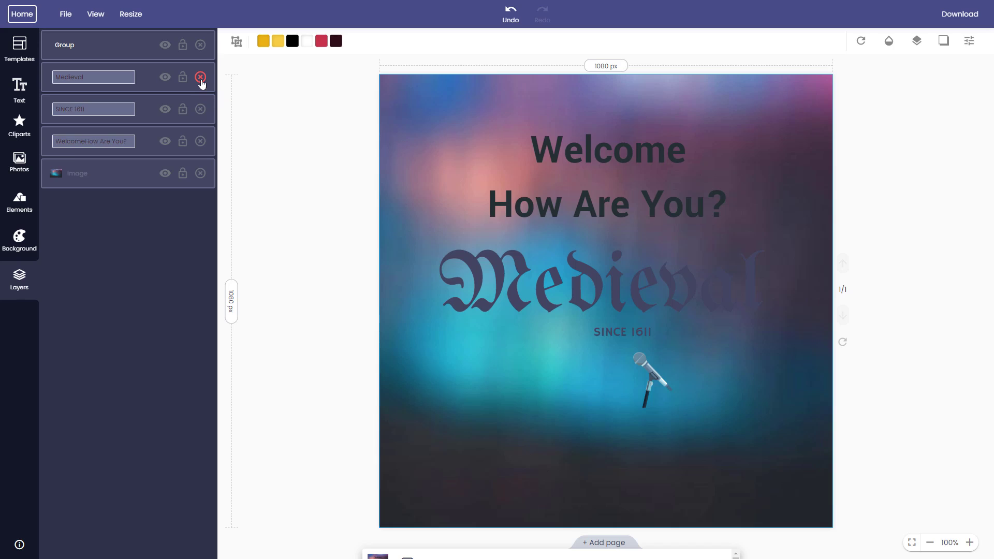
pyautogui.click(201, 77)
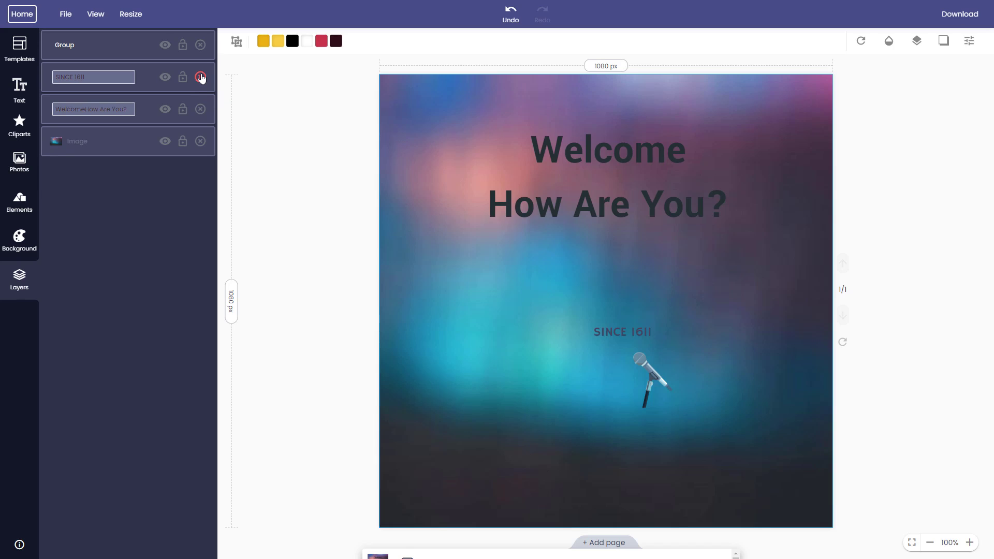
pyautogui.click(200, 45)
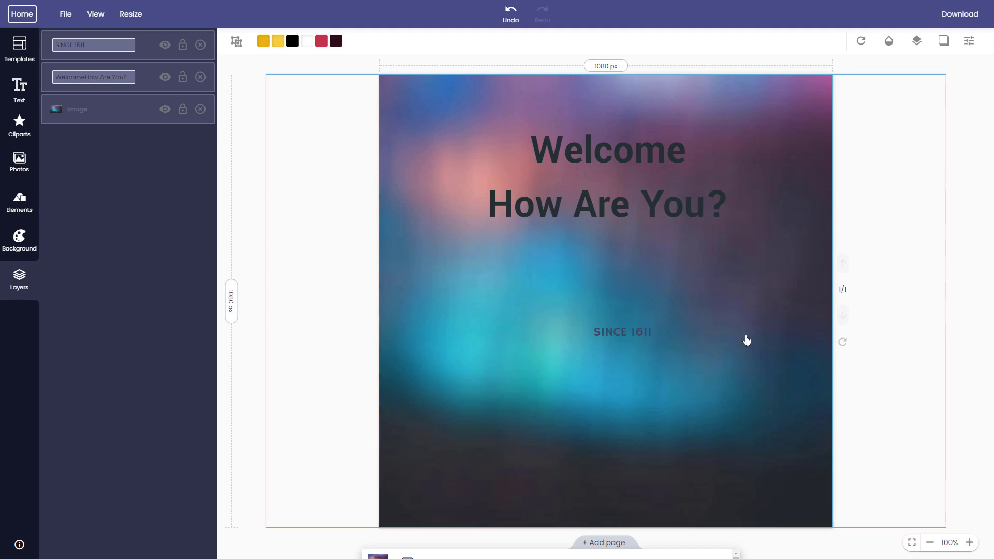
# Color the "SINCE 1611" text yellow and move it to the lower-left corner of the design.
pyautogui.click(639, 337)
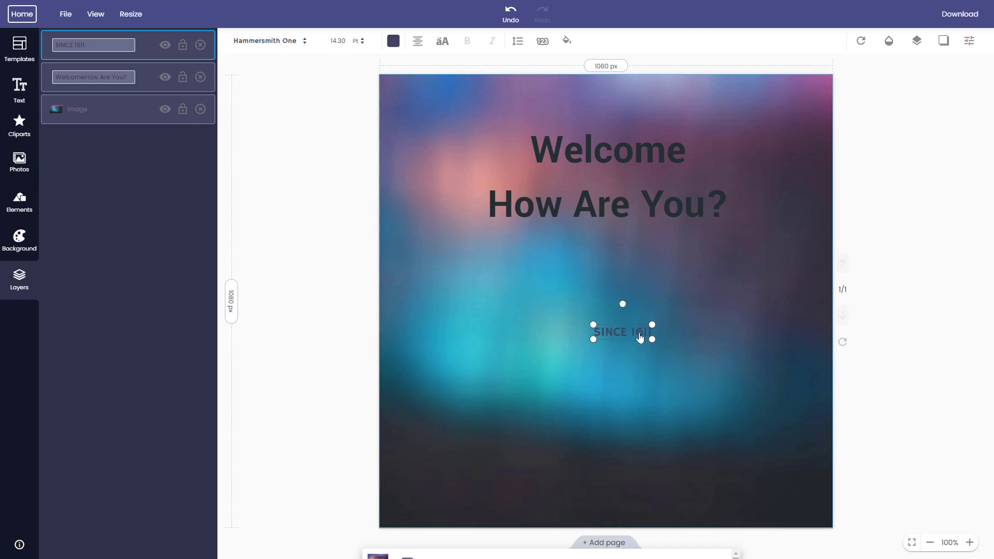
pyautogui.click(393, 41)
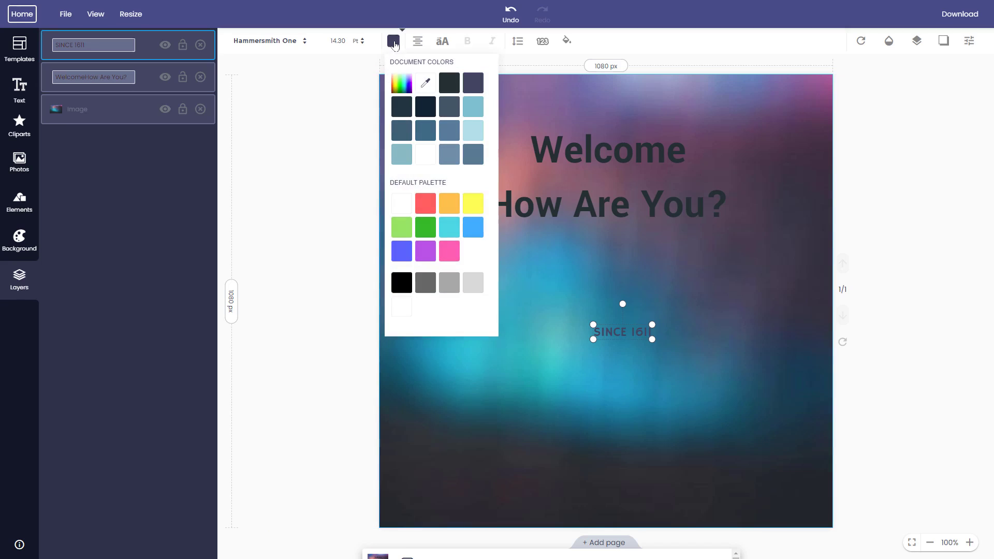
pyautogui.click(472, 205)
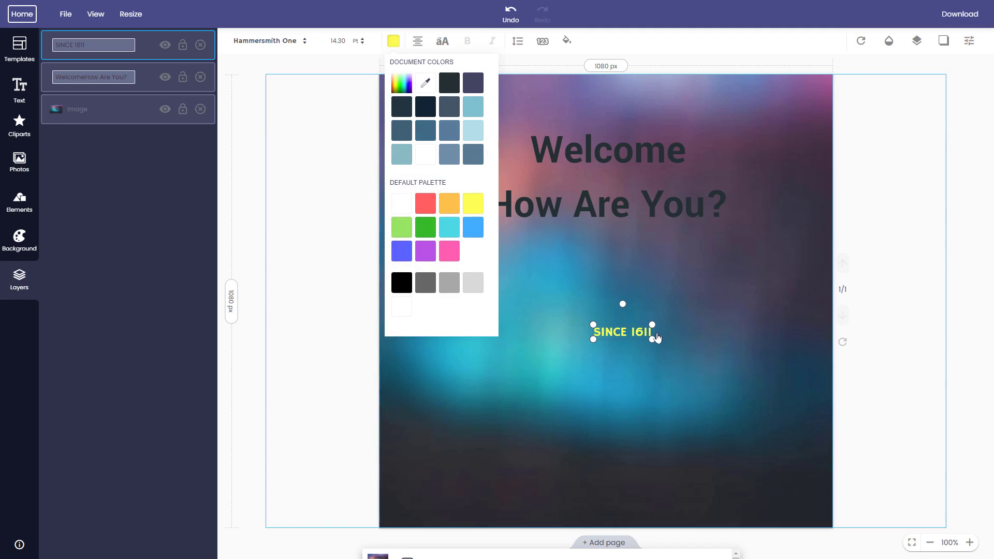
pyautogui.moveTo(636, 336); pyautogui.dragTo(429, 510)
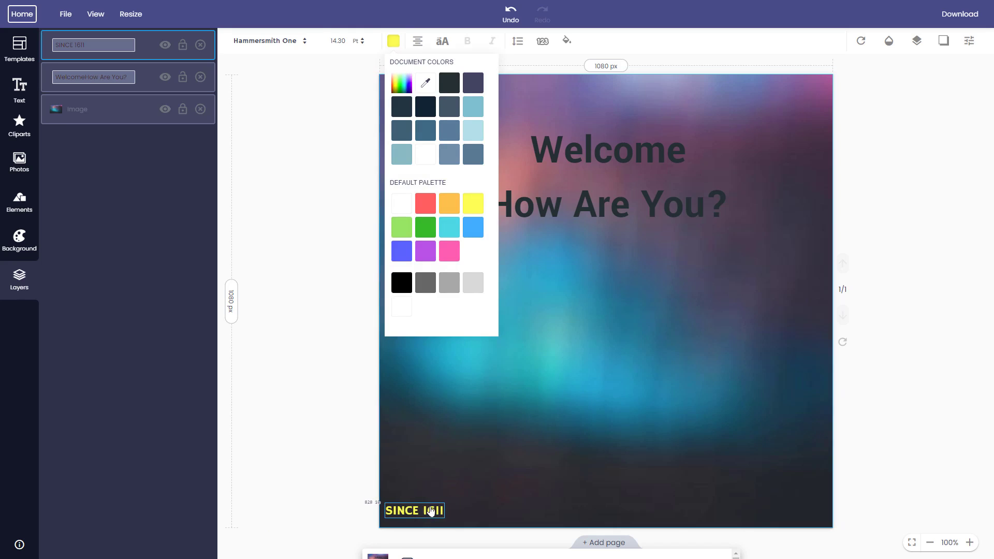
# Color the "Welcome How Are You?" text green and set its font to Hammersmith One.
pyautogui.click(594, 159)
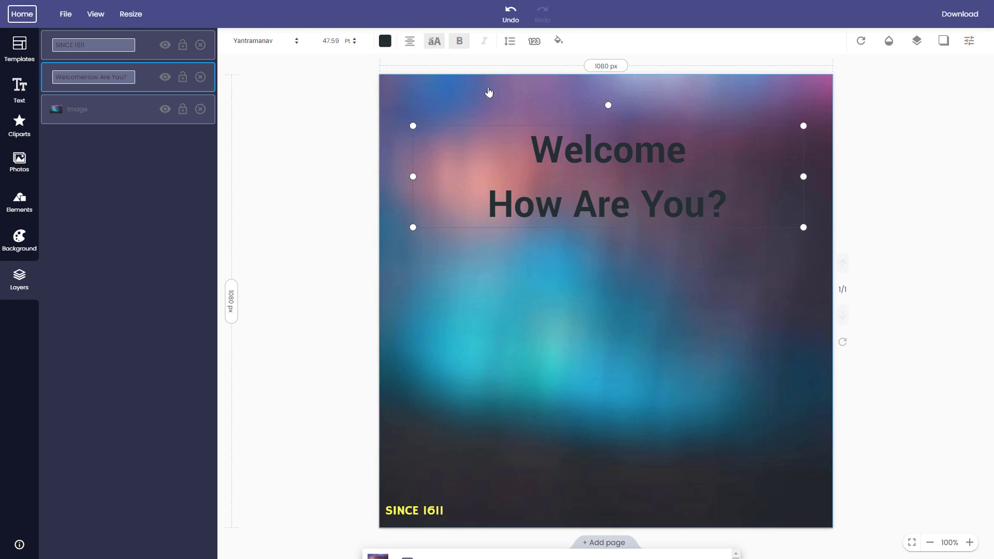
pyautogui.click(384, 41)
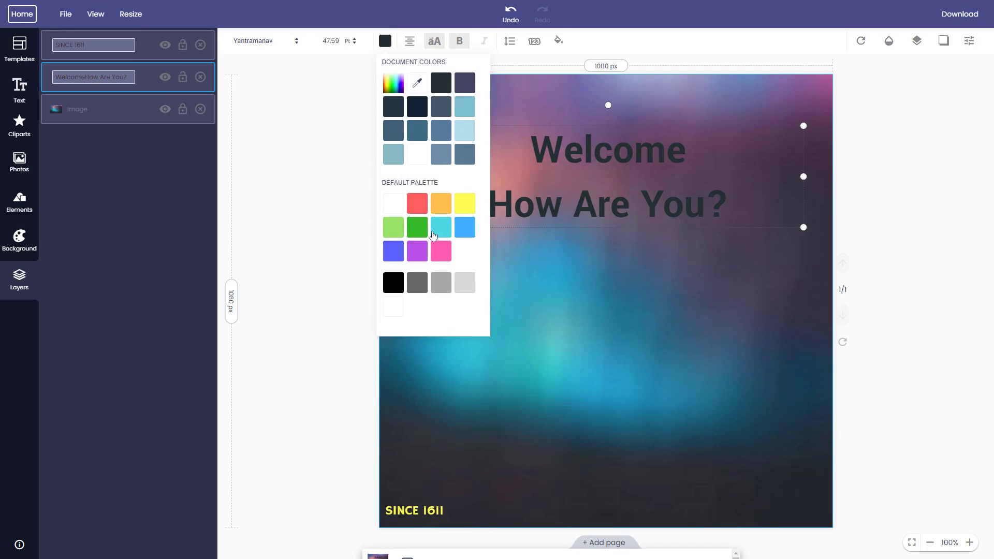
pyautogui.click(425, 228)
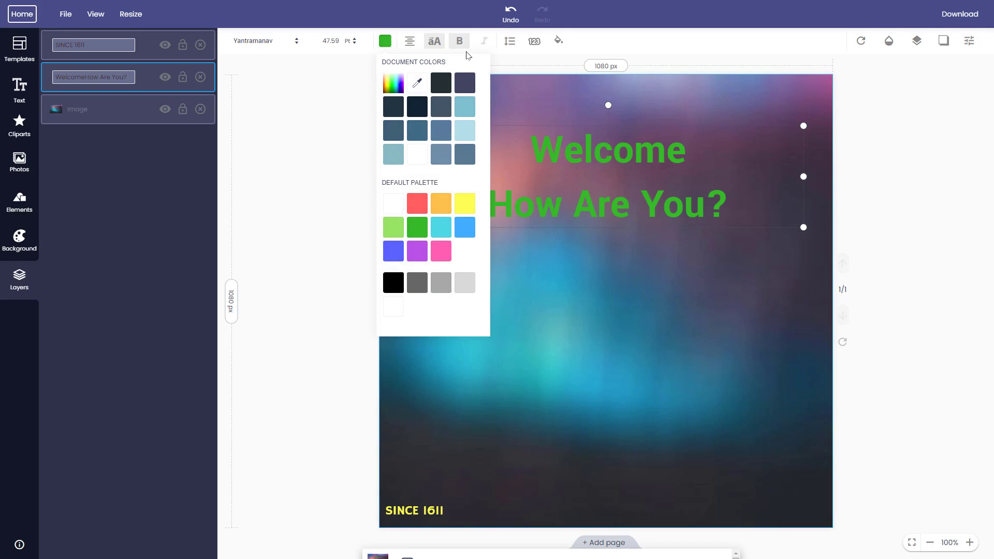
pyautogui.click(279, 41)
pyautogui.click(268, 133)
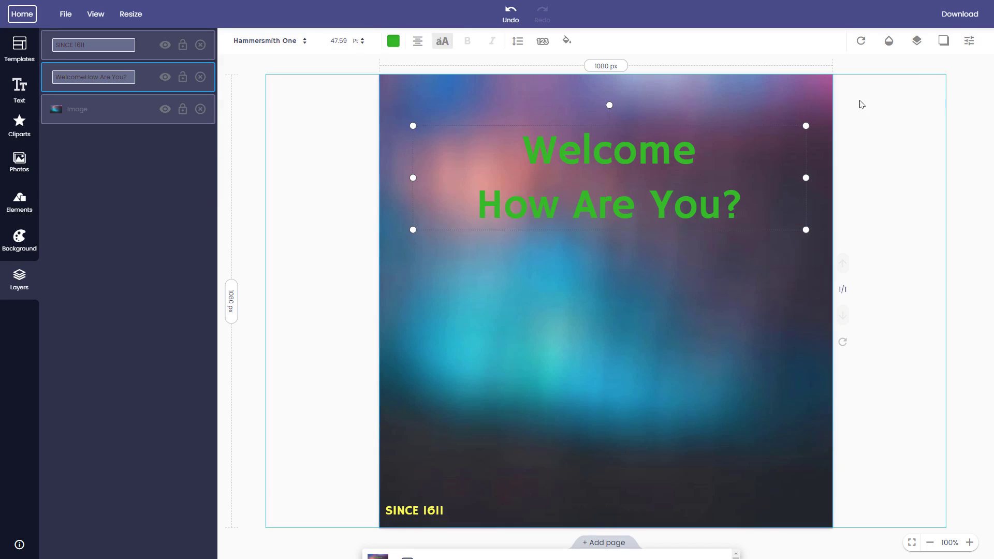
# Align the "Welcome How Are You?" text to the bottom of the page and download the design as PNG.
pyautogui.click(969, 43)
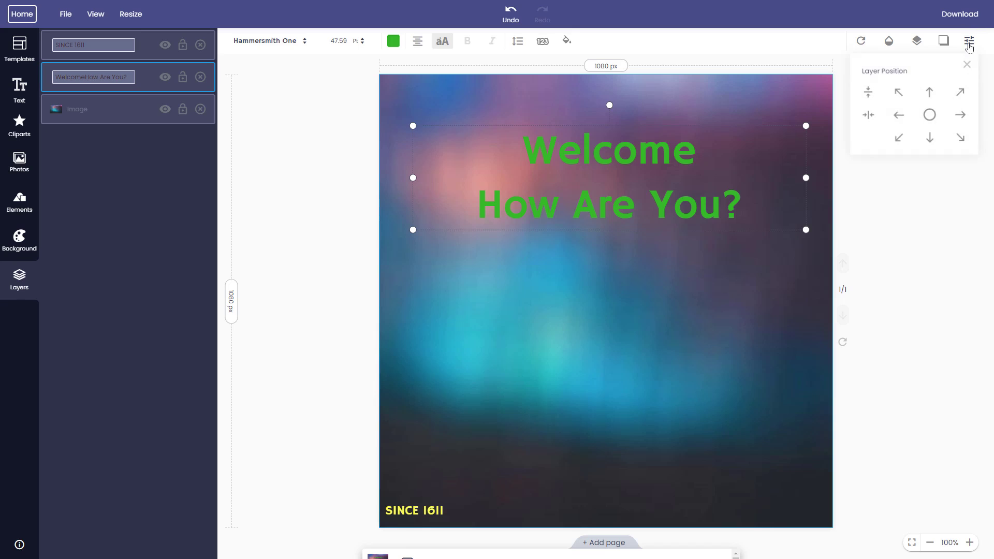
pyautogui.click(929, 139)
pyautogui.click(958, 16)
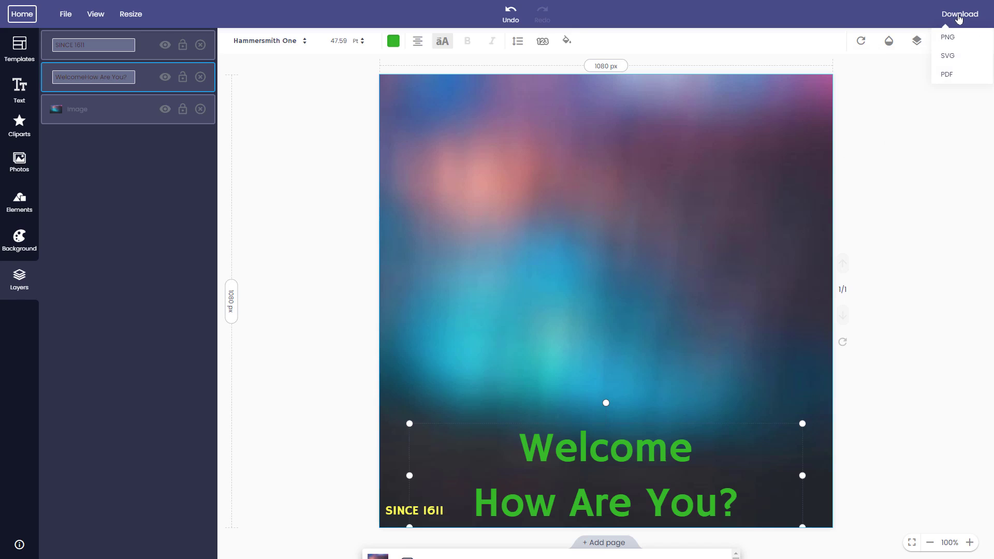
pyautogui.click(955, 41)
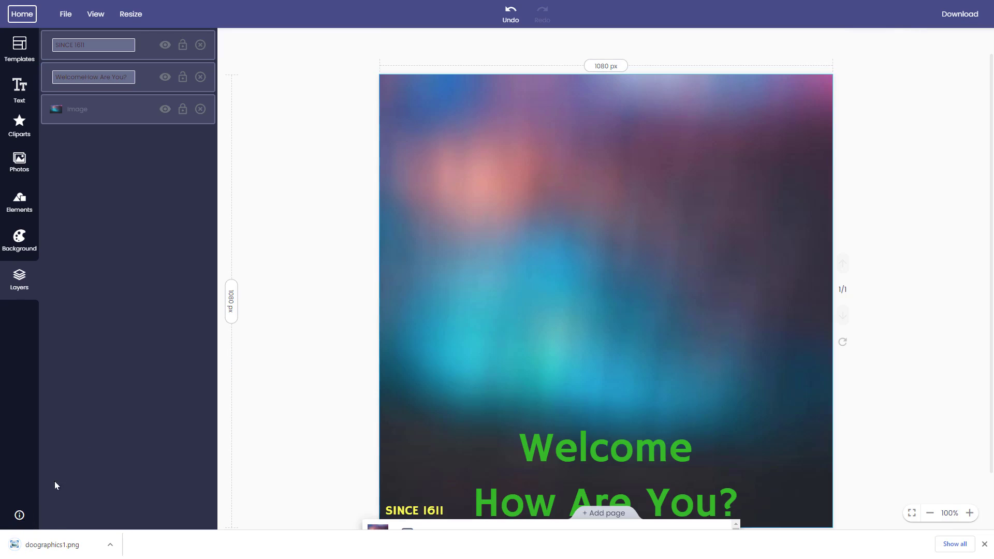
pyautogui.click(111, 544)
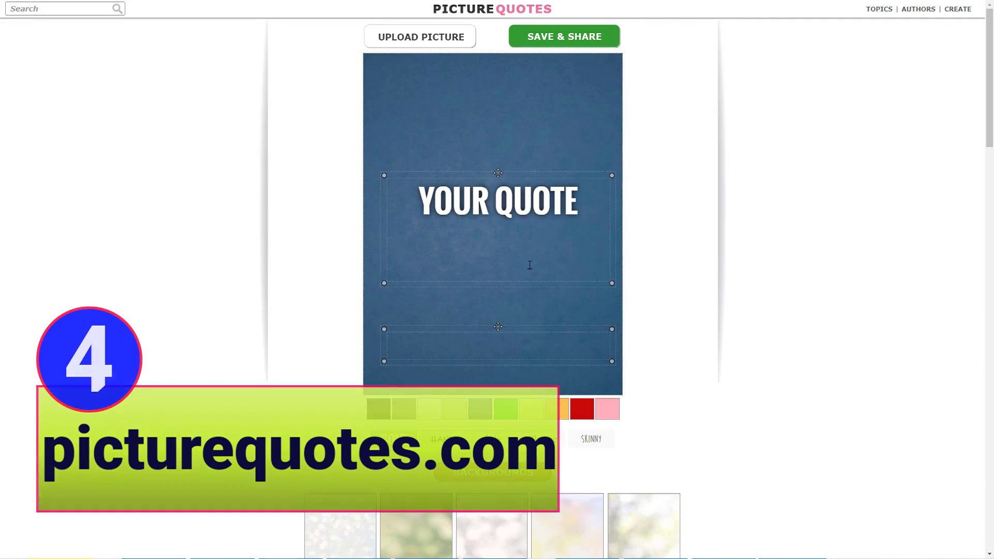
# On PictureQuotes, replace the placeholder quote with "Hello" and "Welcome" on two lines.
pyautogui.click(481, 215)
pyautogui.write('HELLO ')
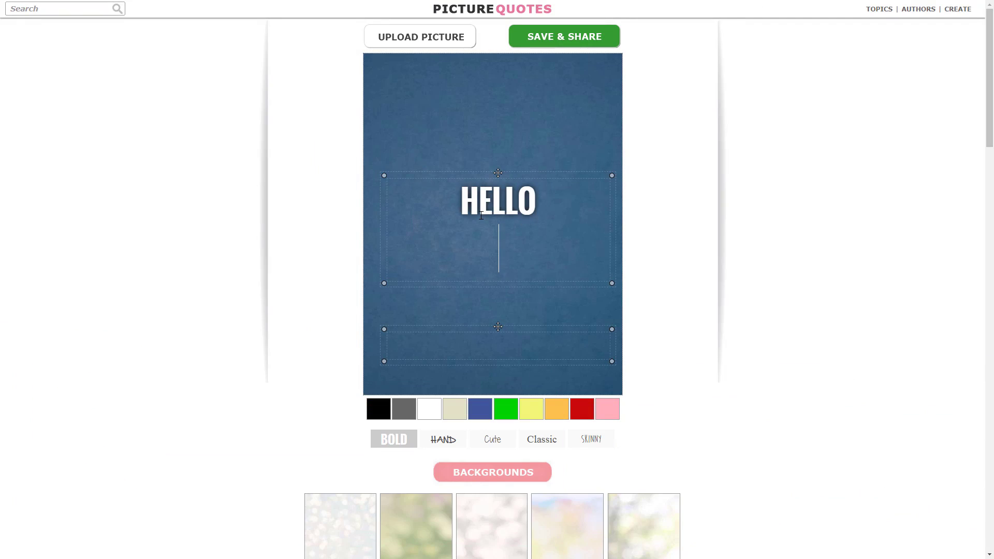
pyautogui.write('WELC')
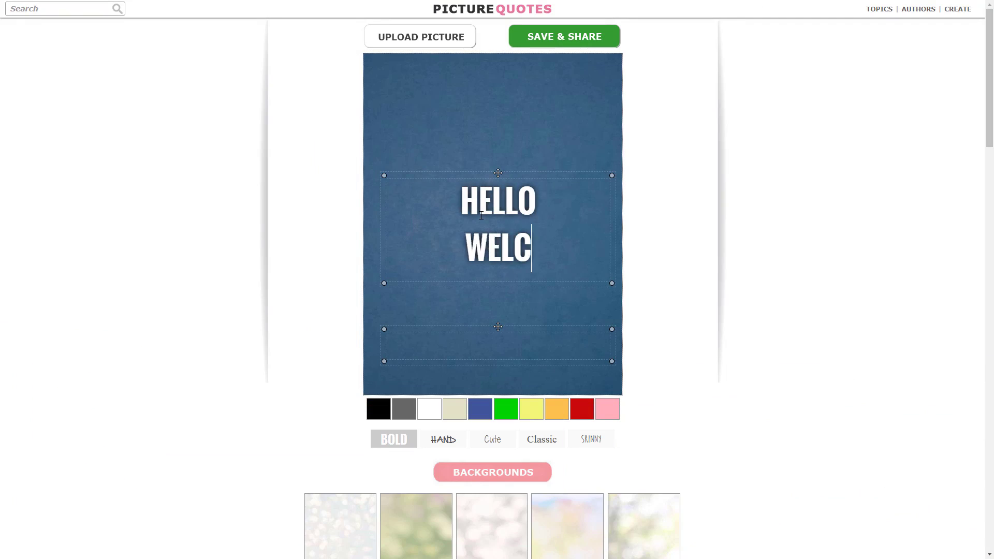
pyautogui.write('OME')
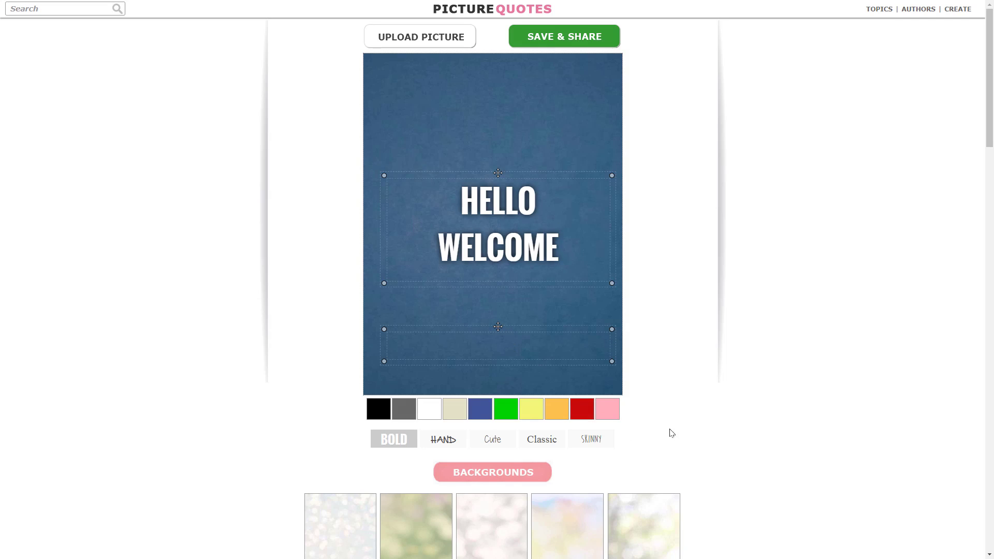
# Try the Hand, Classic, Skinny and Cute fonts on the quote, along with green and yellow text colors.
pyautogui.click(444, 439)
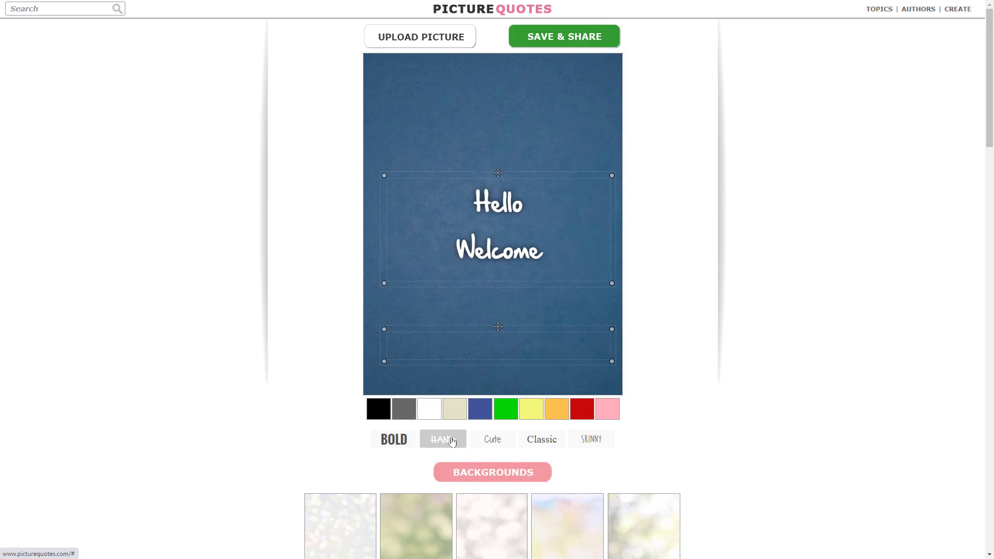
pyautogui.click(528, 441)
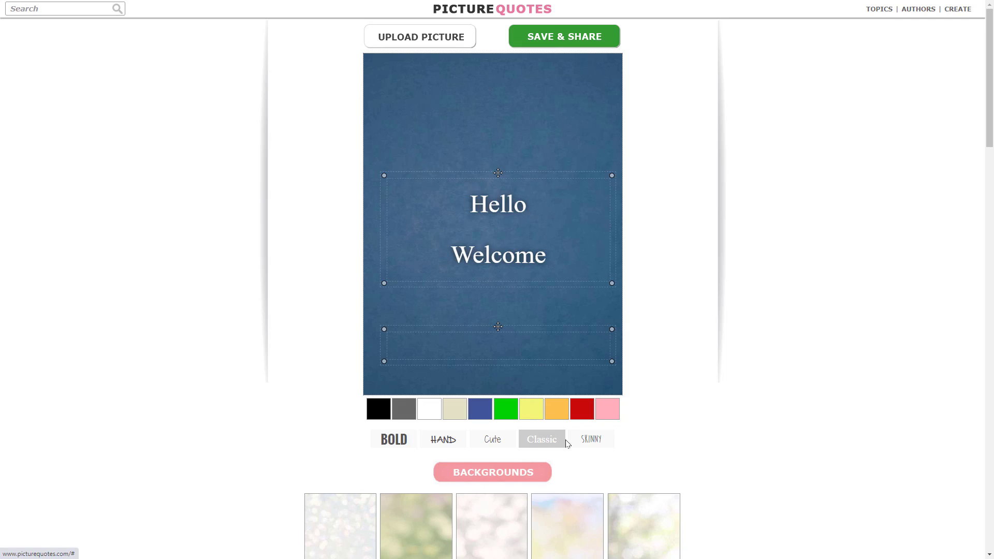
pyautogui.click(587, 440)
pyautogui.click(496, 441)
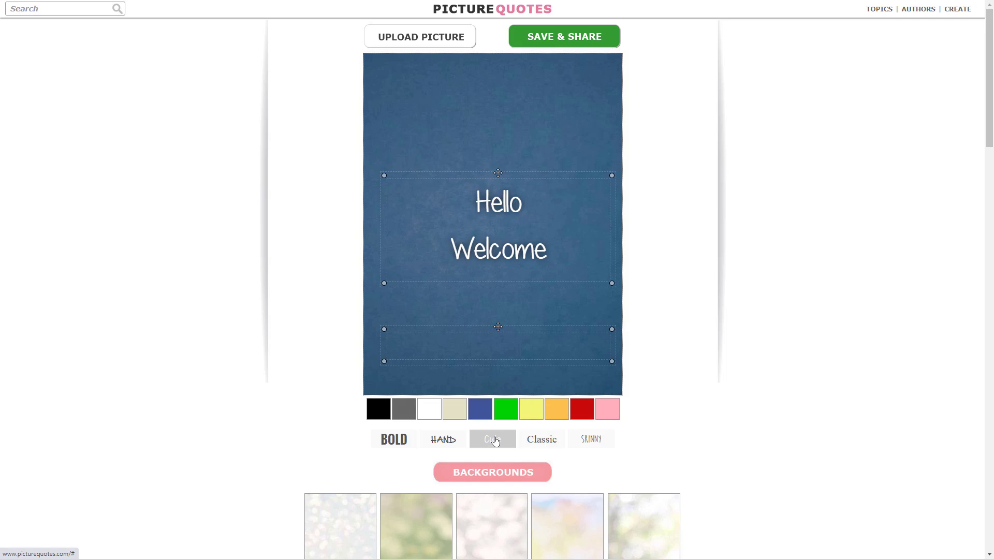
pyautogui.click(504, 413)
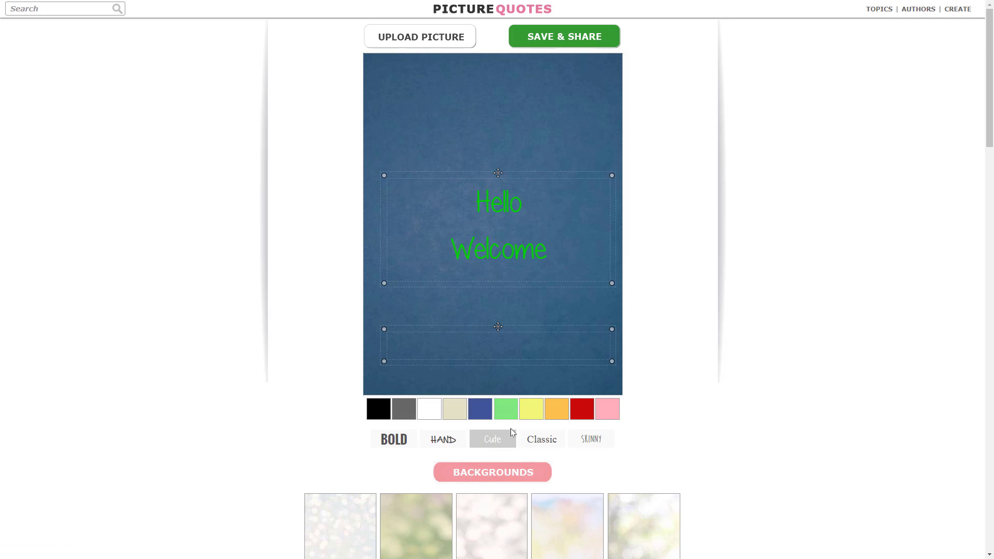
pyautogui.click(532, 413)
# Try the pale pink blurred-lights background behind the quote.
pyautogui.scroll(-4, 539, 440)
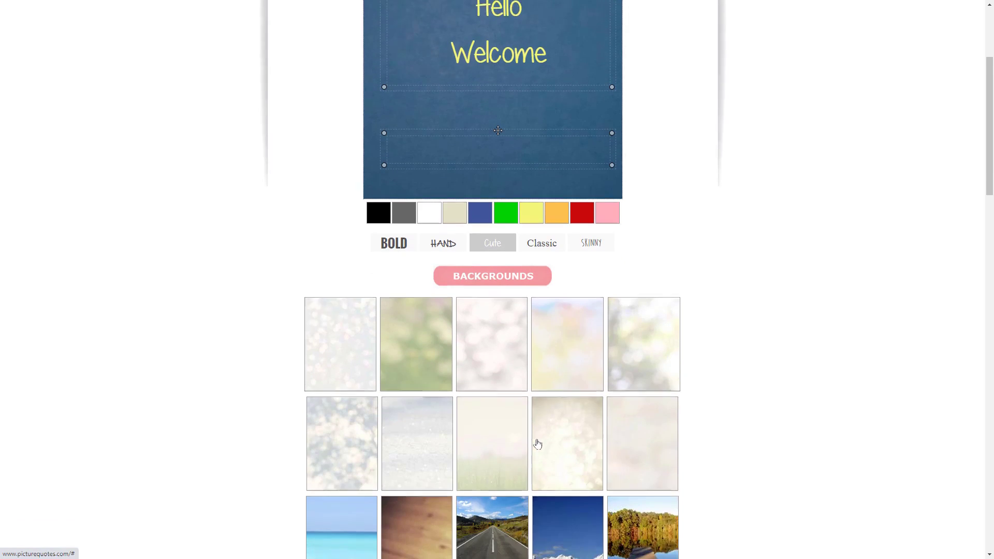
pyautogui.scroll(-1, 537, 444)
pyautogui.click(479, 311)
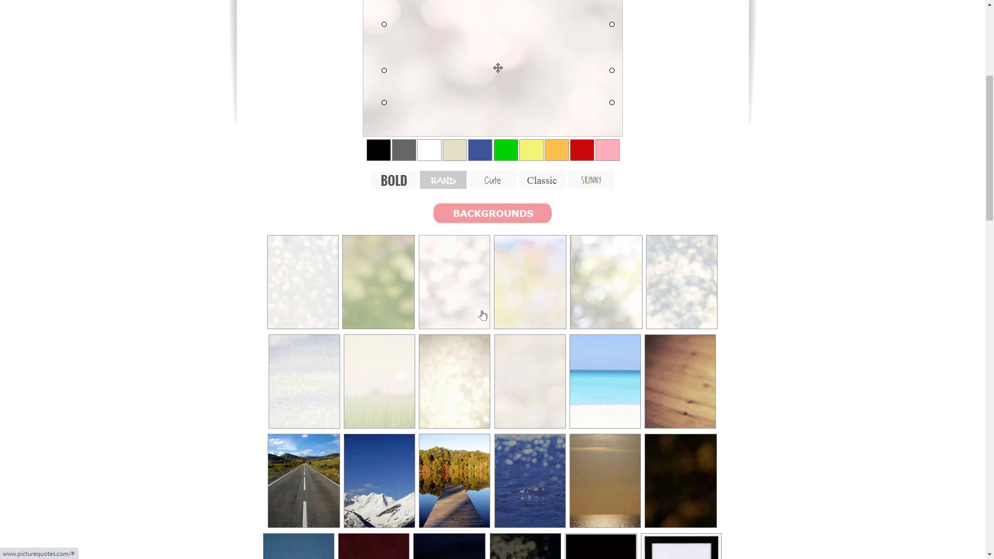
pyautogui.scroll(5, 483, 318)
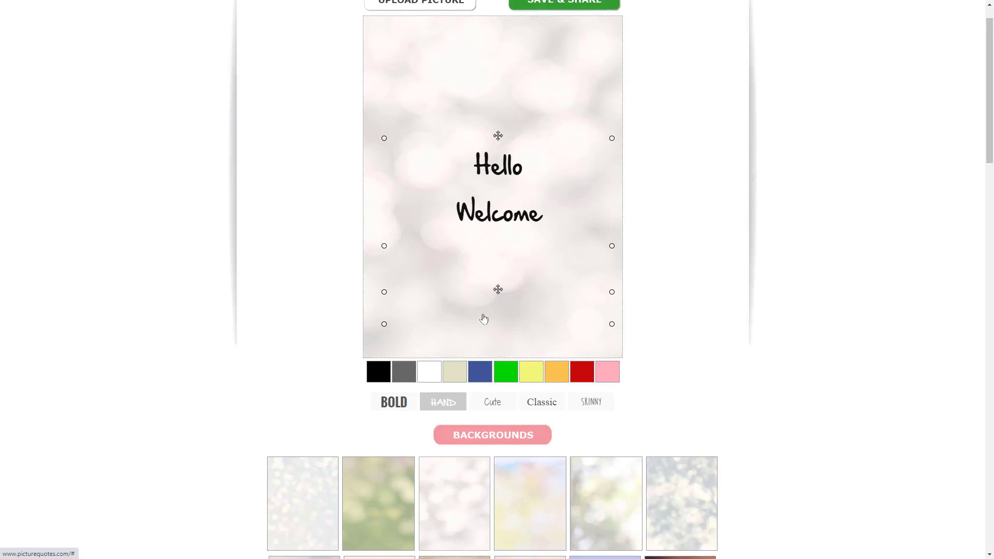
# Apply the country road photo as the background and generate the finished quote picture for saving.
pyautogui.scroll(-6, 483, 318)
pyautogui.scroll(-4, 475, 408)
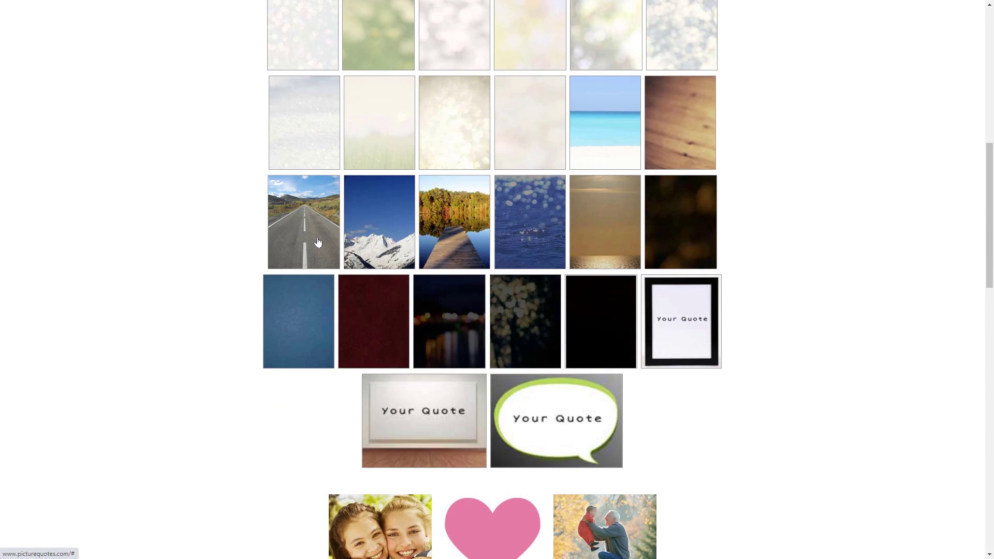
pyautogui.click(318, 243)
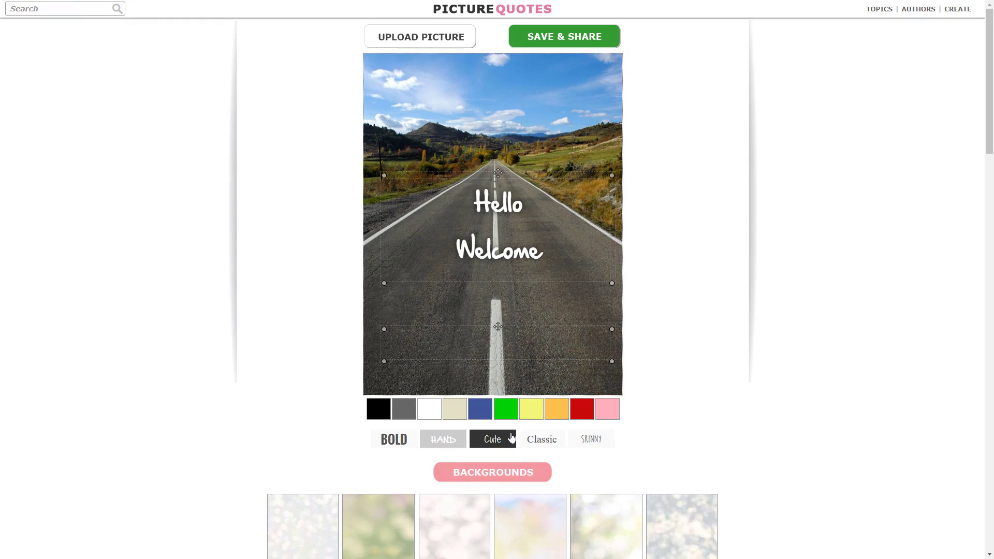
pyautogui.click(553, 39)
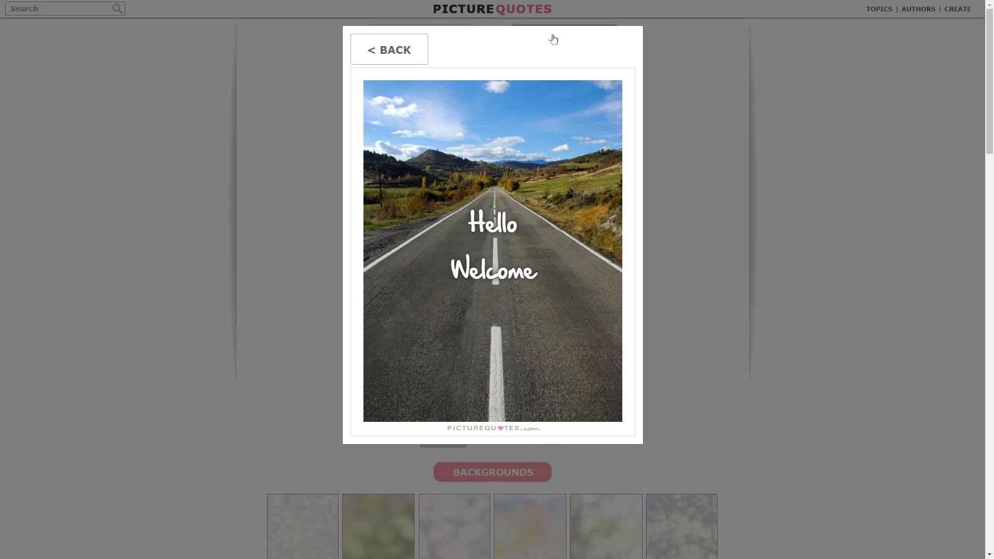
pyautogui.rightClick(491, 204)
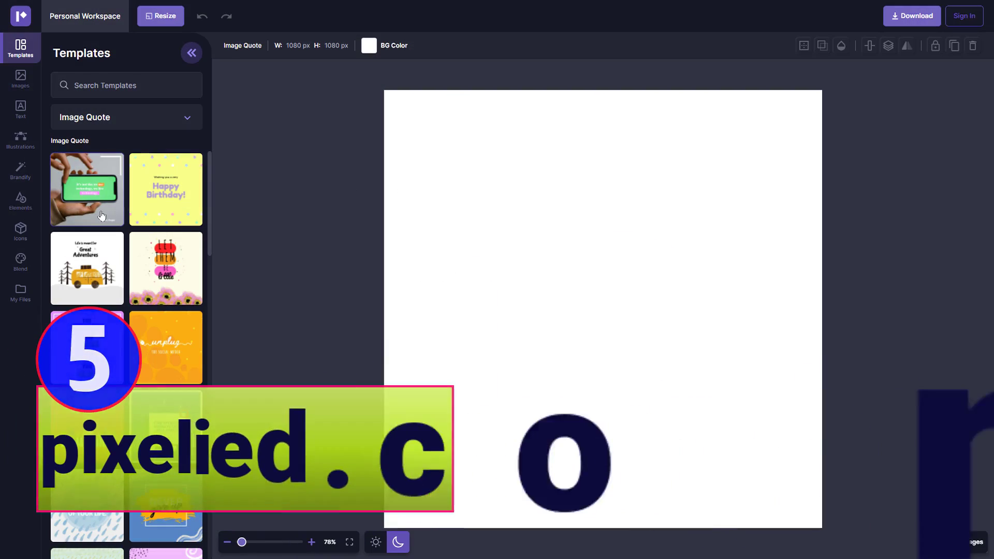
# In Pixelied, browse the Image Quote templates and apply the "Keep Practicing" basketball template.
pyautogui.scroll(-2, 101, 213)
pyautogui.scroll(-6, 101, 213)
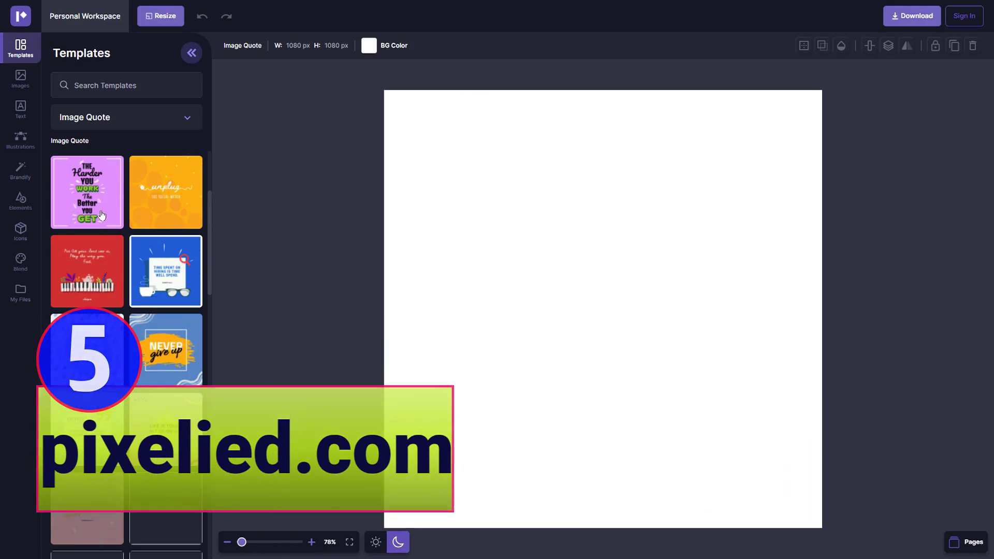
pyautogui.scroll(-10, 101, 212)
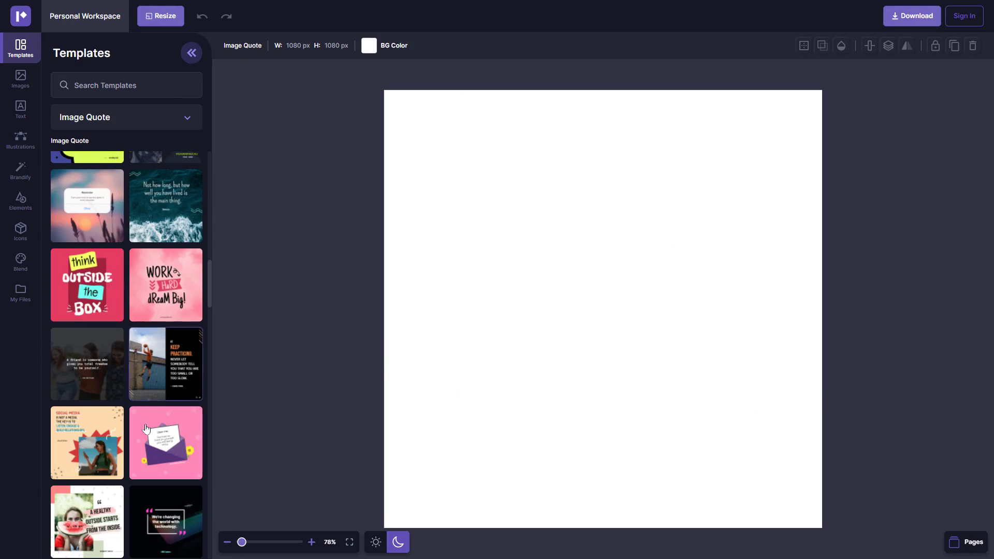
pyautogui.click(153, 370)
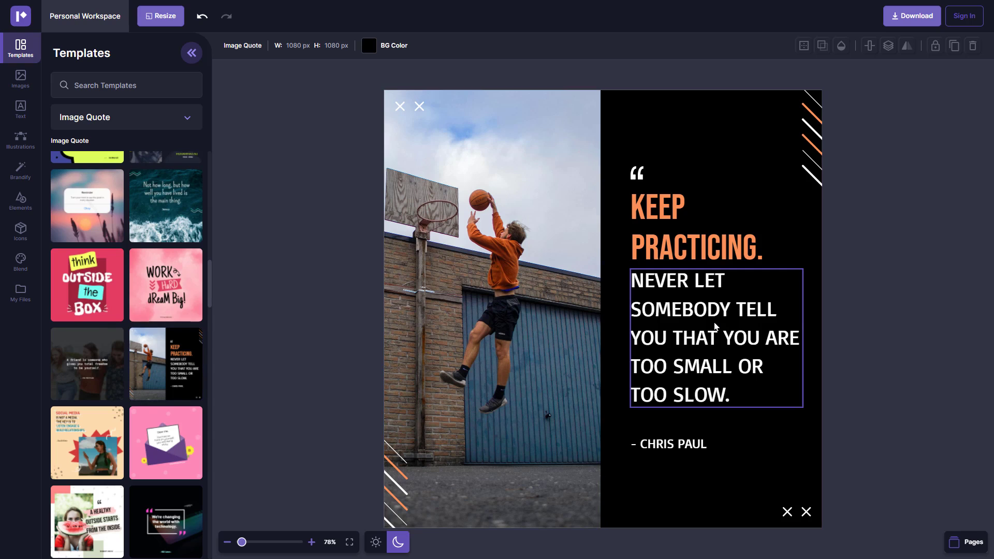
# Replace the white quote paragraph under the orange heading with "DISCOVER" and "WEBSITES" on two lines.
pyautogui.click(716, 326)
pyautogui.doubleClick(716, 327)
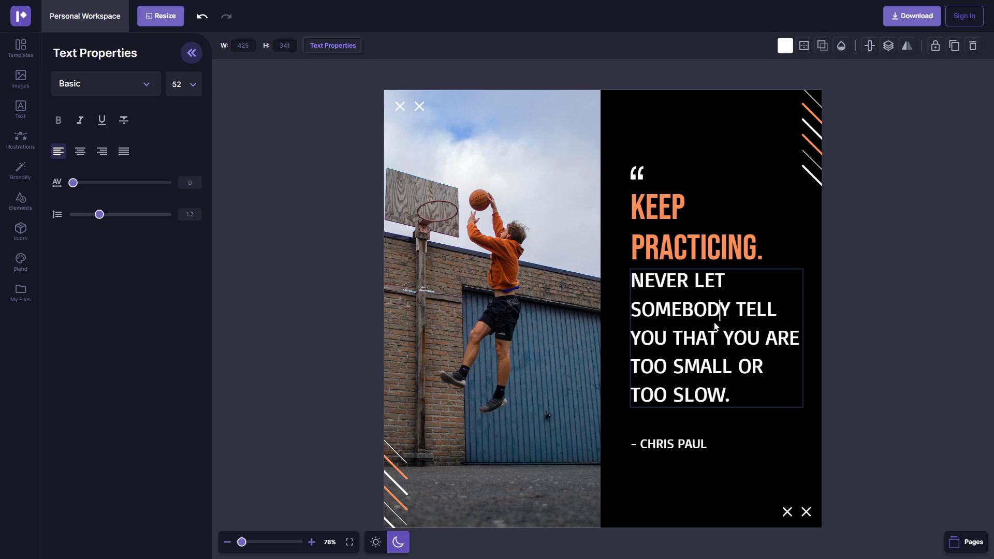
pyautogui.doubleClick(716, 326)
pyautogui.tripleClick(716, 326)
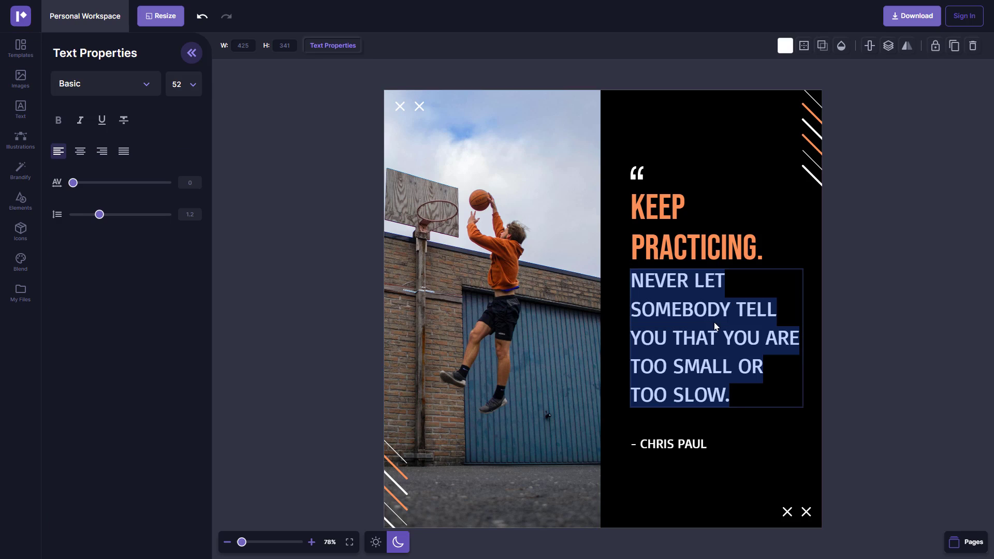
pyautogui.write('DIS')
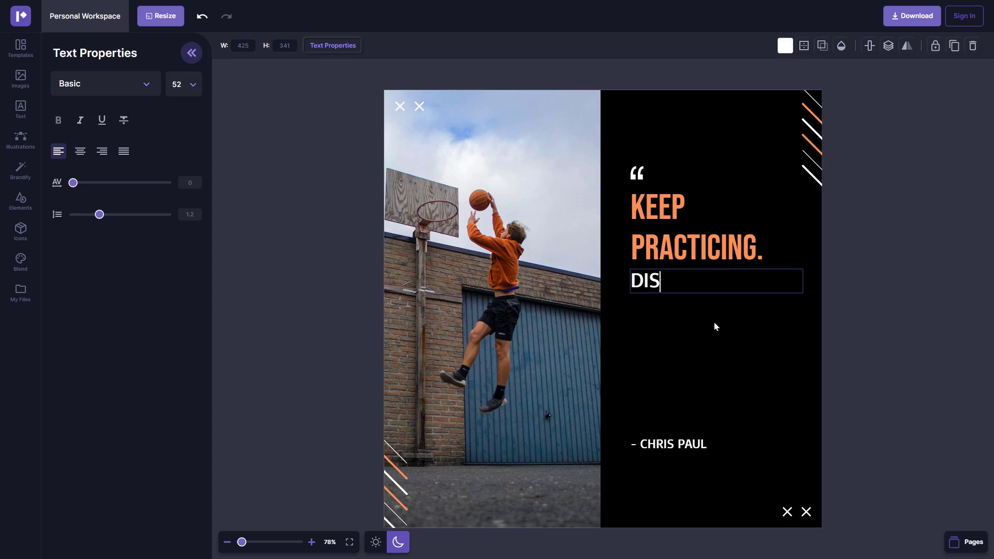
pyautogui.write('COVER')
pyautogui.press('Return')
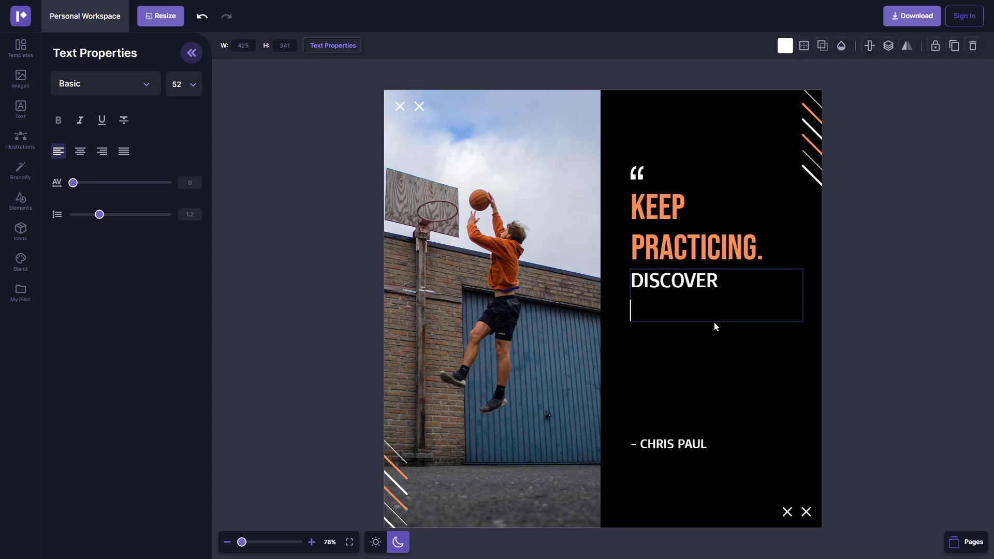
pyautogui.write('WEBSITES')
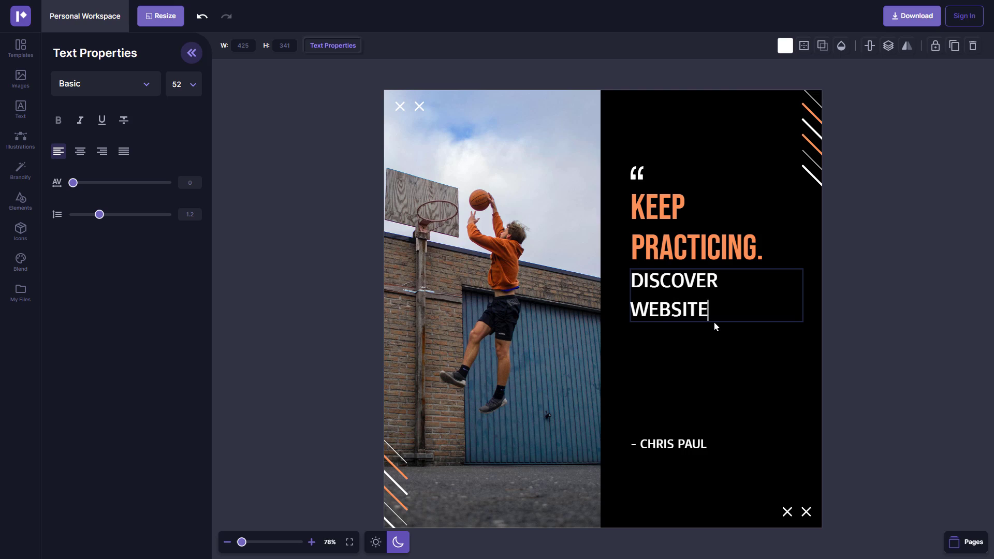
# Change the orange heading word "KEEP" to "HI" and "PRACTICING" to "WELCOME TO".
pyautogui.doubleClick(666, 207)
pyautogui.write('HI')
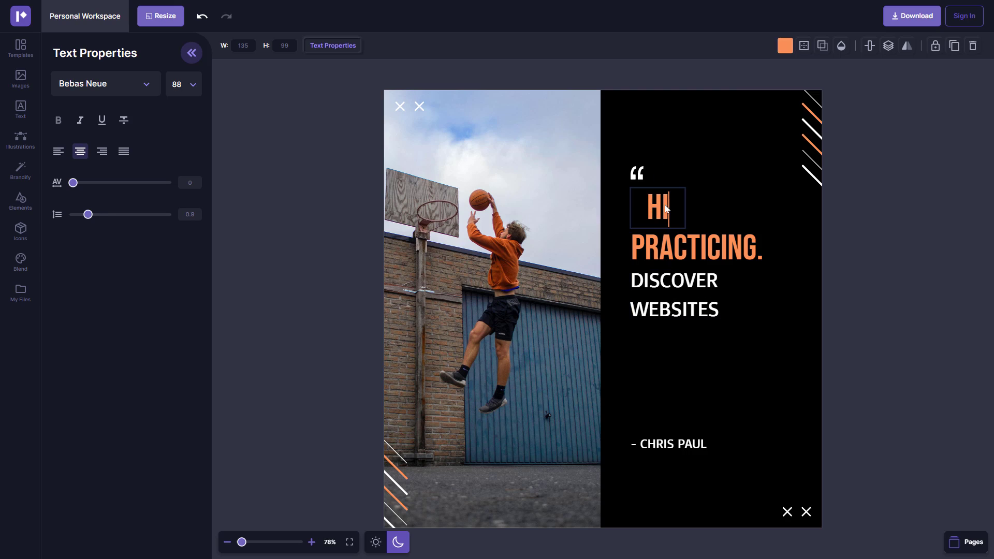
pyautogui.click(671, 243)
pyautogui.doubleClick(674, 244)
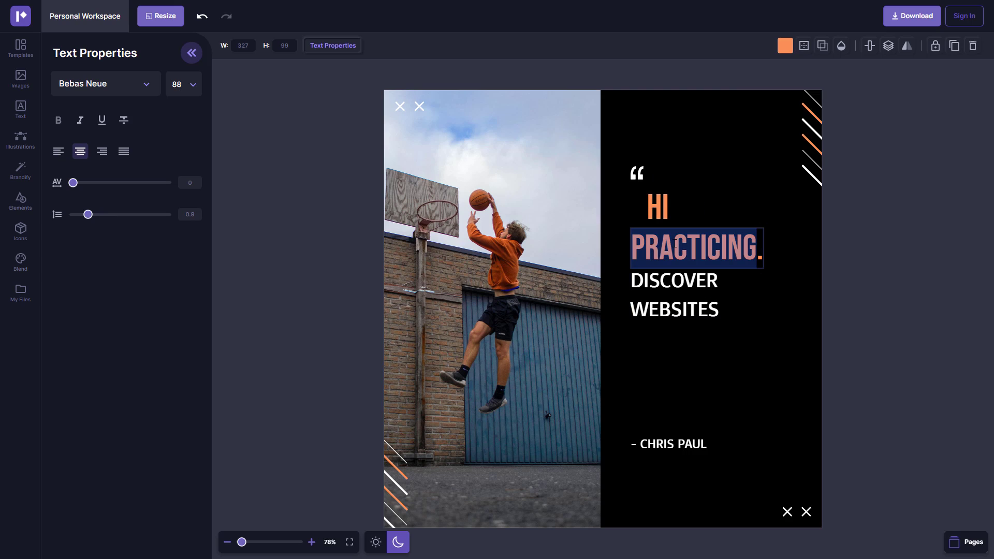
pyautogui.write('WEL')
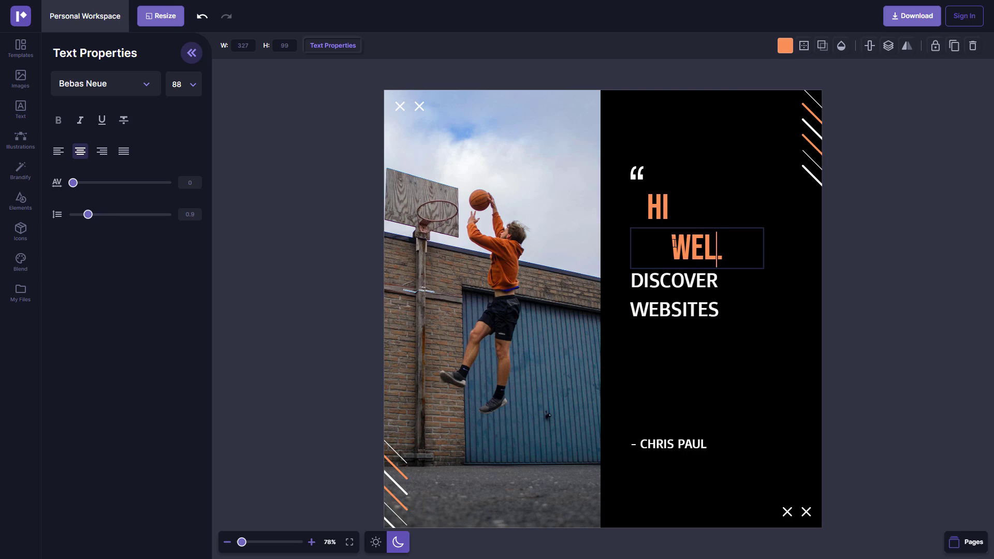
pyautogui.write('COME')
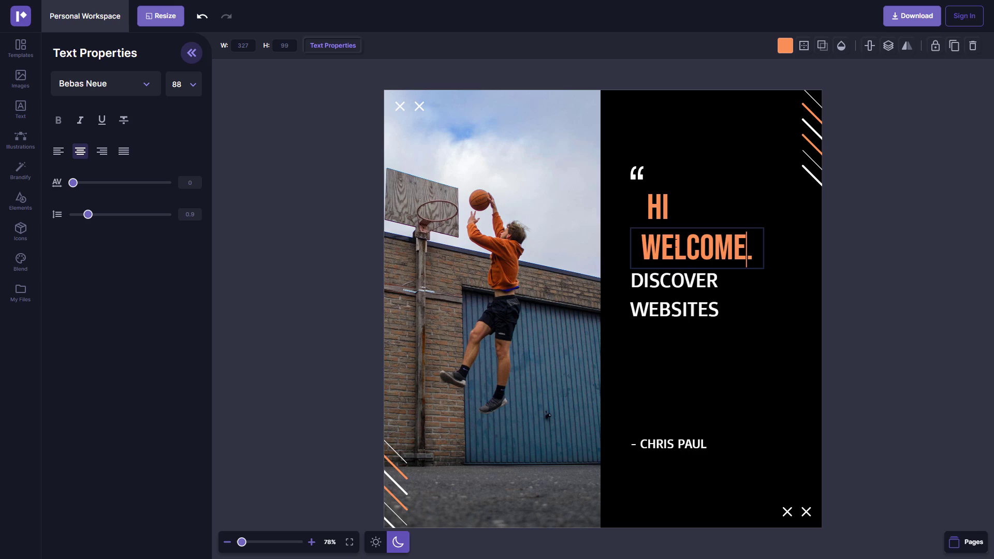
pyautogui.write(' TO')
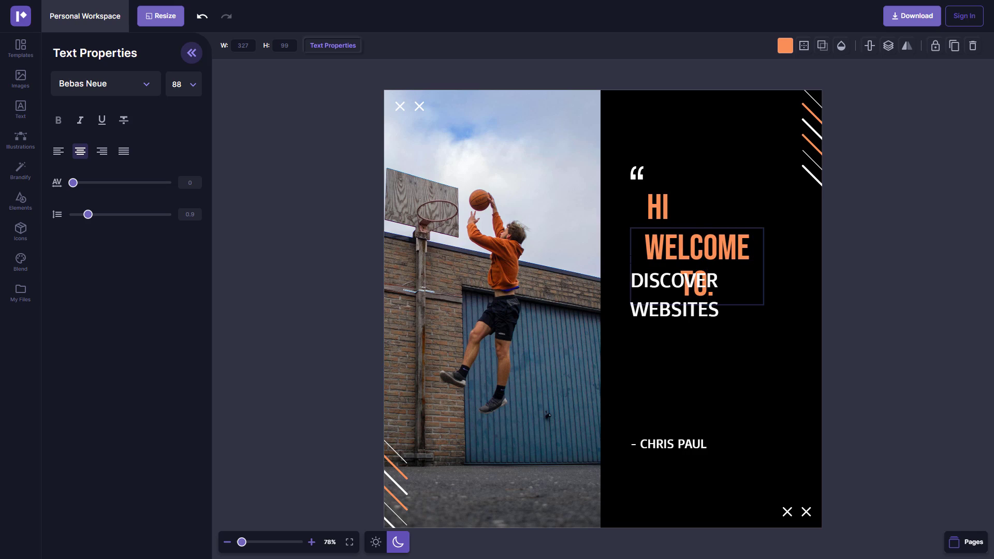
# Widen the "WELCOME TO." text box to about 371 px so the heading fits on one line above "DISCOVER".
pyautogui.click(714, 337)
pyautogui.click(688, 259)
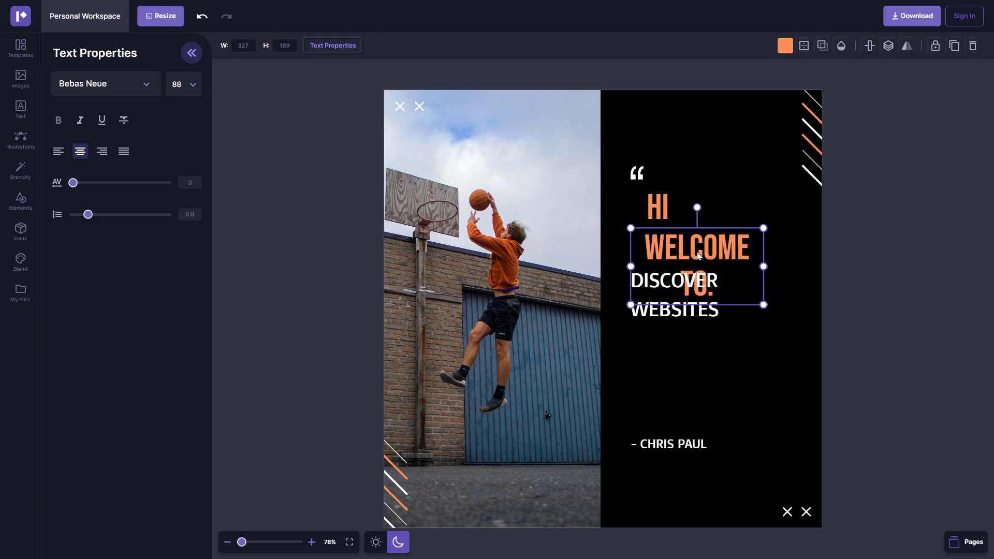
pyautogui.moveTo(764, 265); pyautogui.dragTo(778, 261)
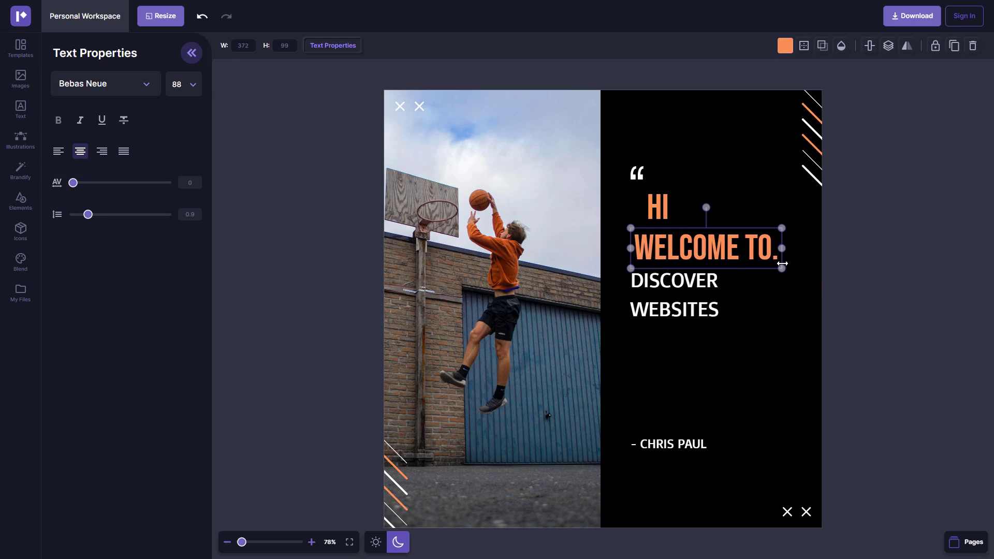
pyautogui.moveTo(679, 248); pyautogui.dragTo(685, 246)
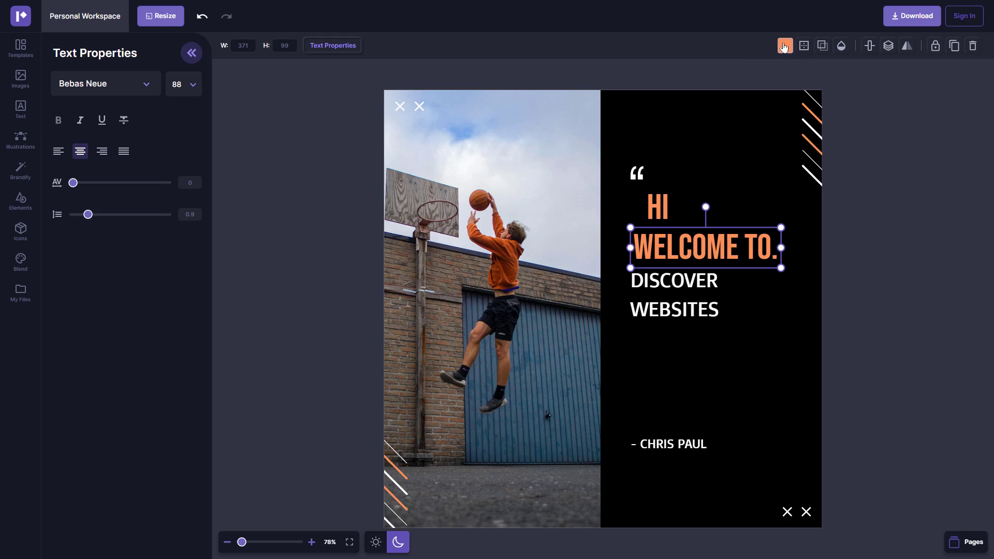
# Change the fill color of "WELCOME TO." to the green default color #39b54a.
pyautogui.click(784, 47)
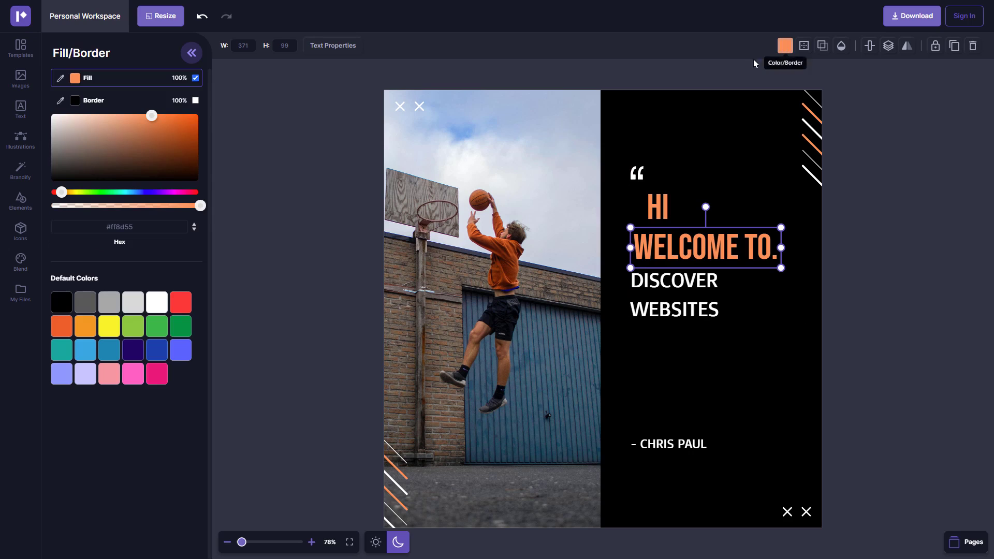
pyautogui.click(102, 326)
pyautogui.click(179, 327)
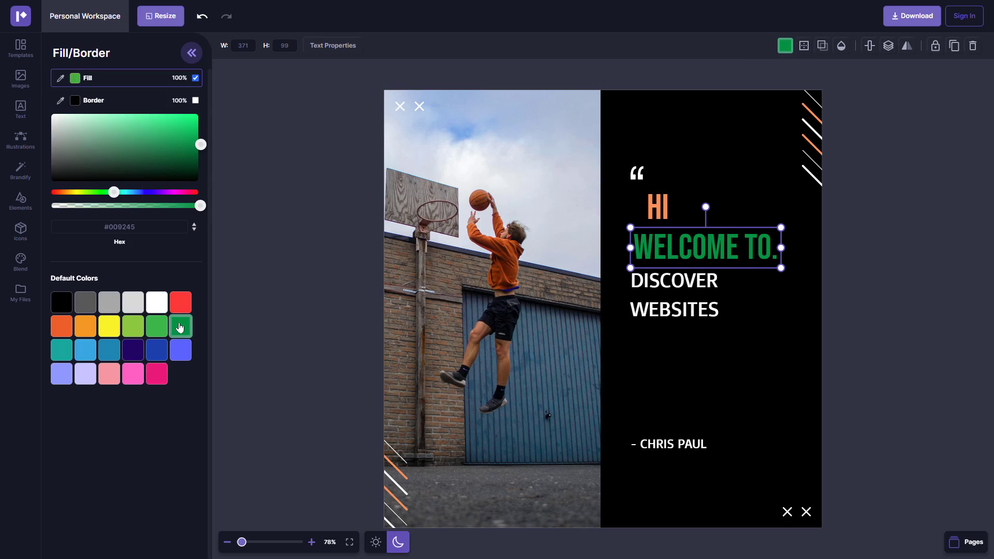
pyautogui.click(157, 326)
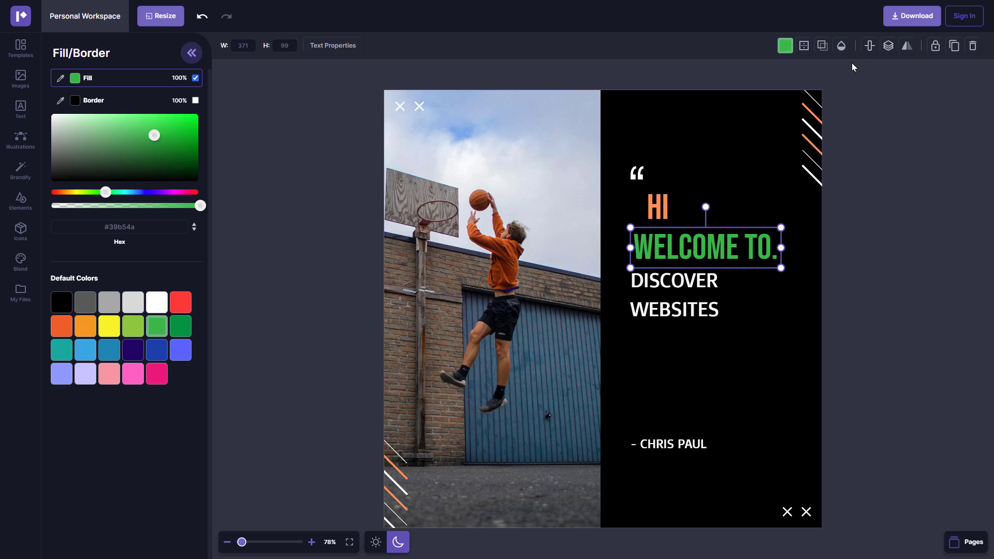
# Lower the opacity of the green "WELCOME TO." text to about 50.
pyautogui.click(841, 47)
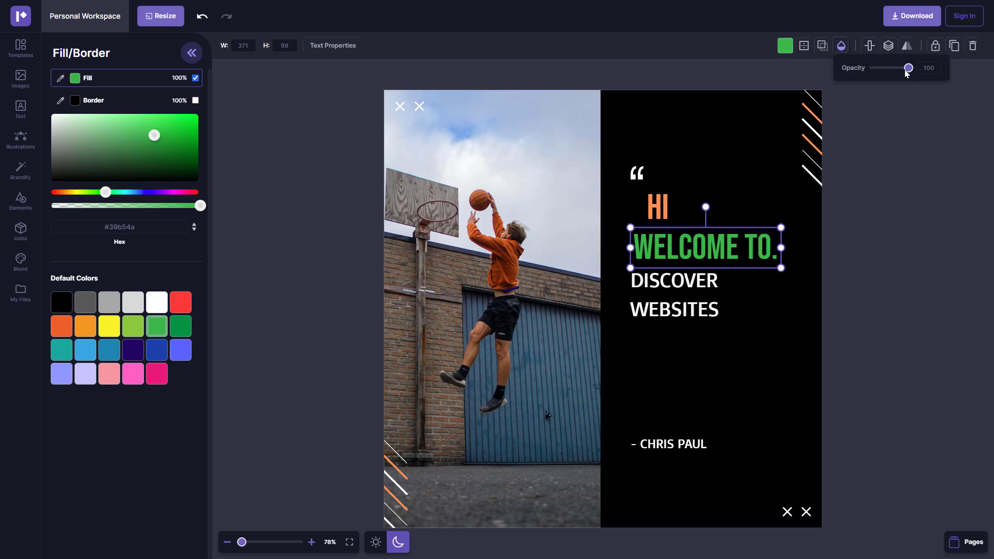
pyautogui.moveTo(907, 72); pyautogui.dragTo(891, 75)
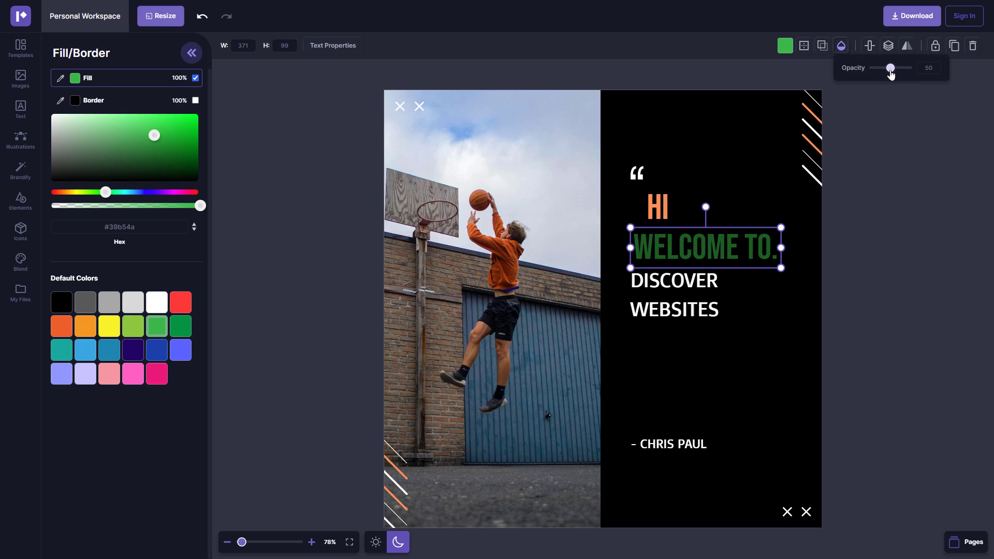
pyautogui.click(236, 209)
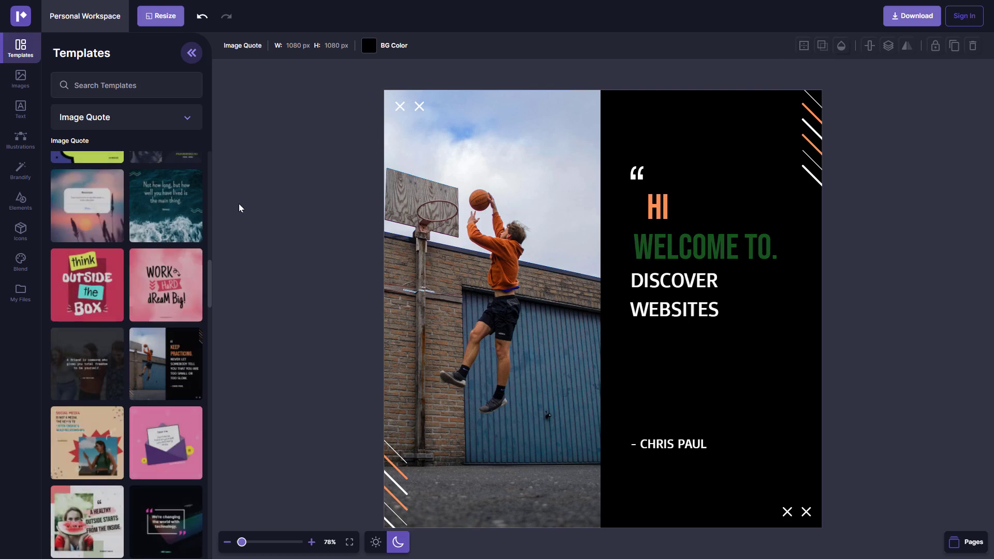
# Search the Unsplash images for "youtube" and browse the results for a replacement background photo.
pyautogui.click(509, 295)
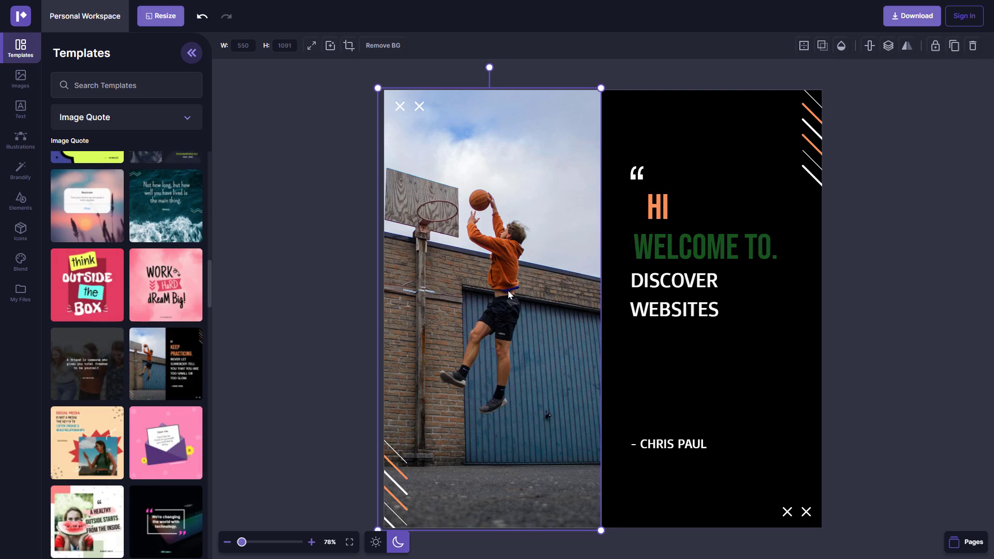
pyautogui.click(11, 83)
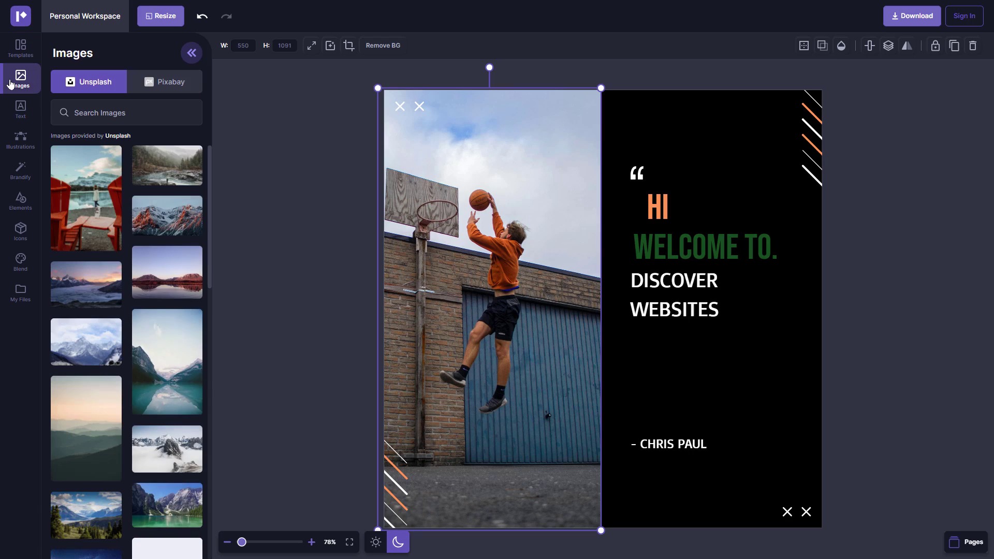
pyautogui.click(130, 109)
pyautogui.write('youtube')
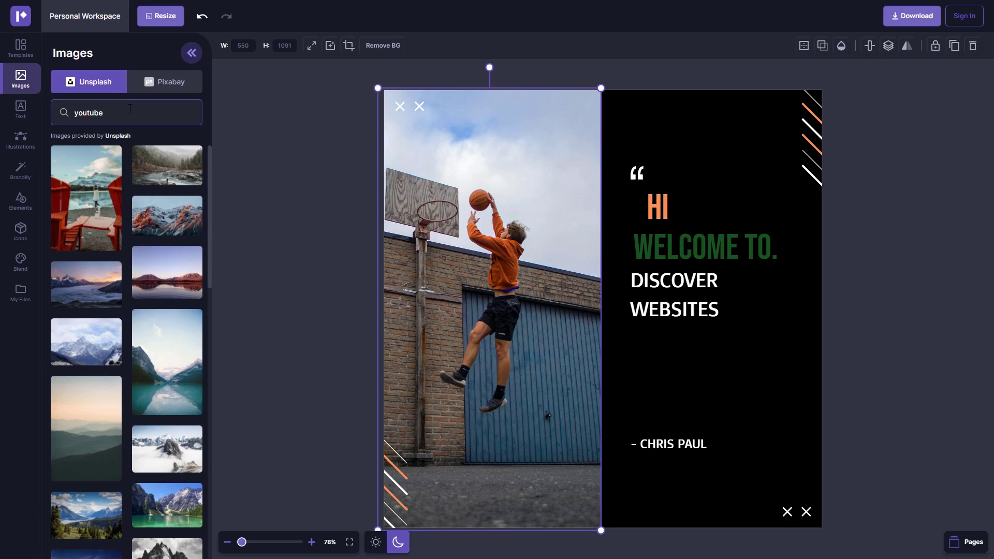
pyautogui.press('Return')
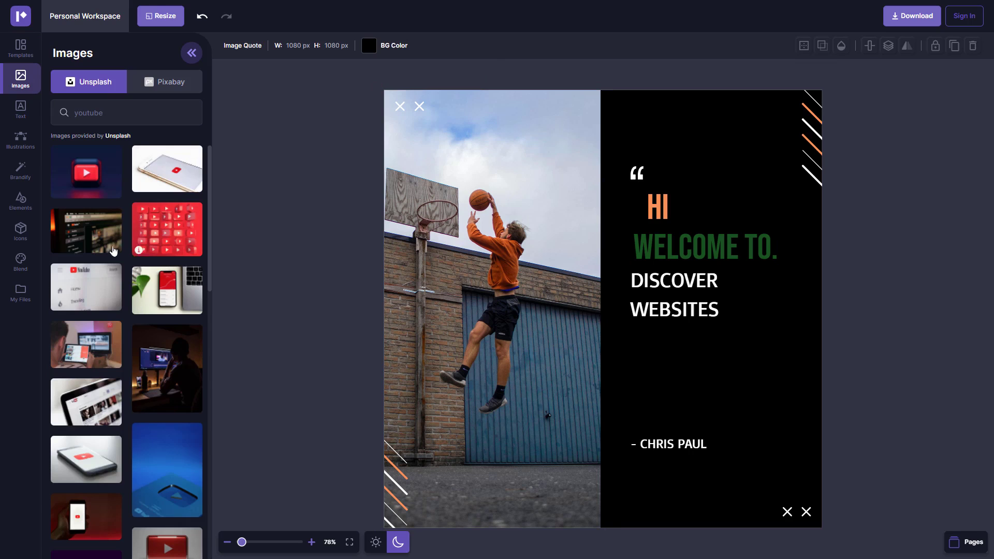
pyautogui.scroll(-5, 115, 256)
pyautogui.scroll(-5, 114, 255)
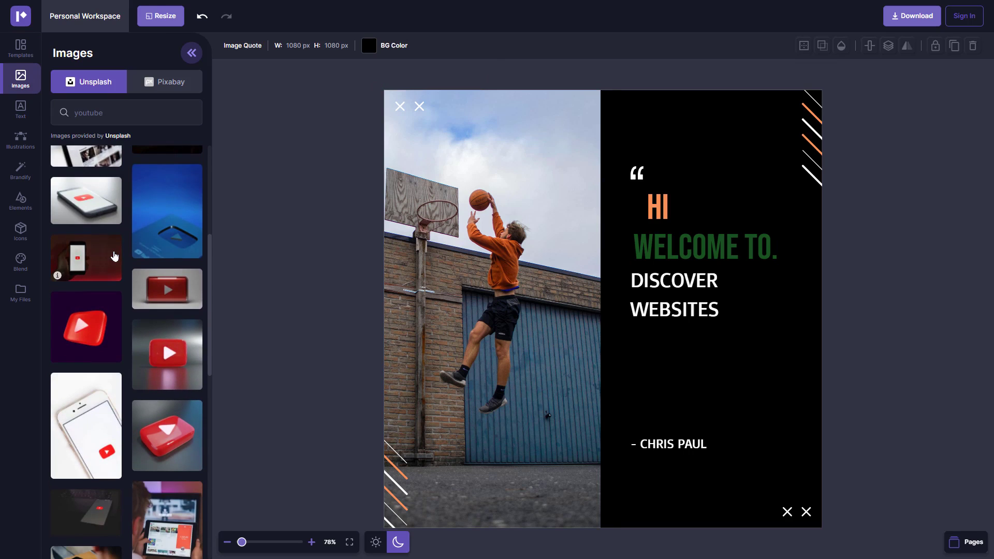
pyautogui.scroll(-4, 115, 255)
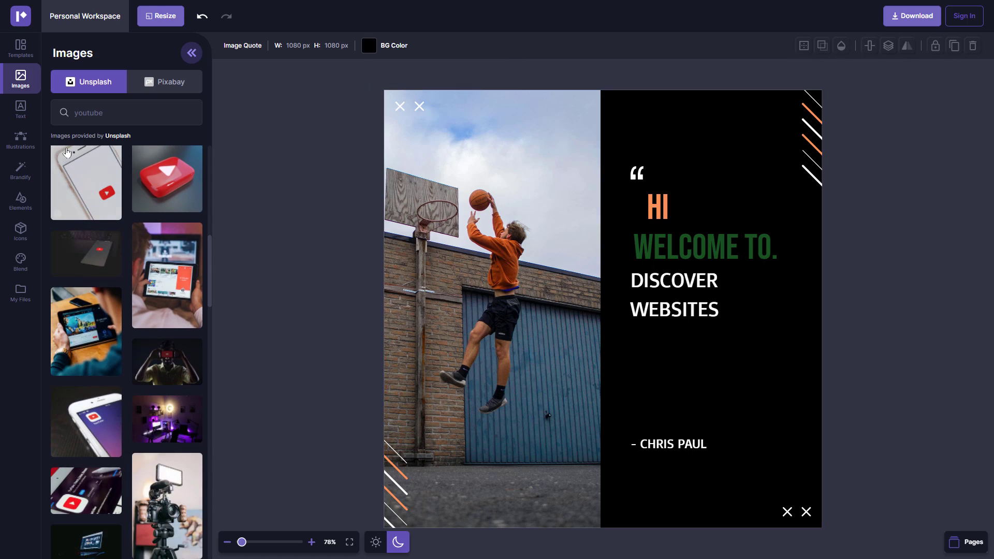
pyautogui.scroll(6, 90, 181)
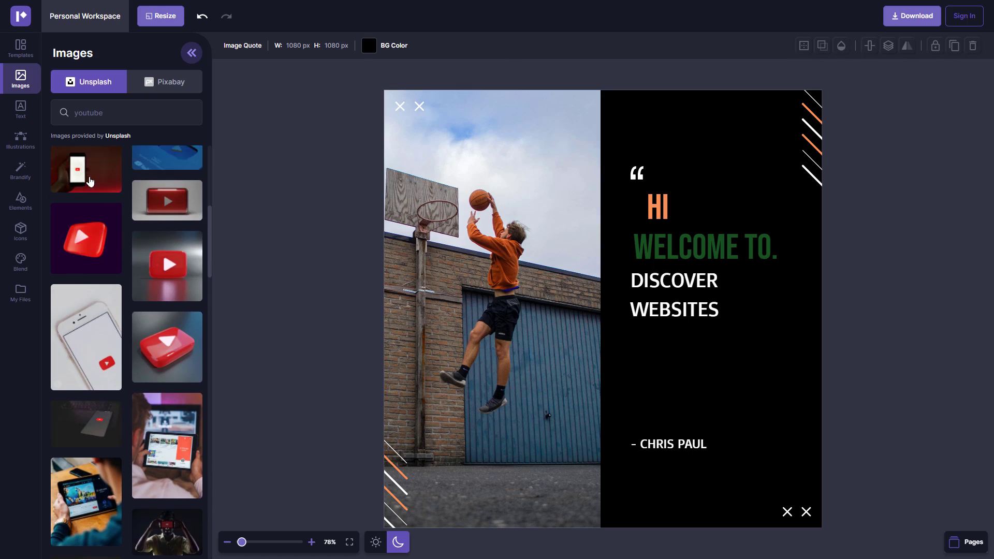
# Delete the basketball player photo from the design.
pyautogui.click(485, 259)
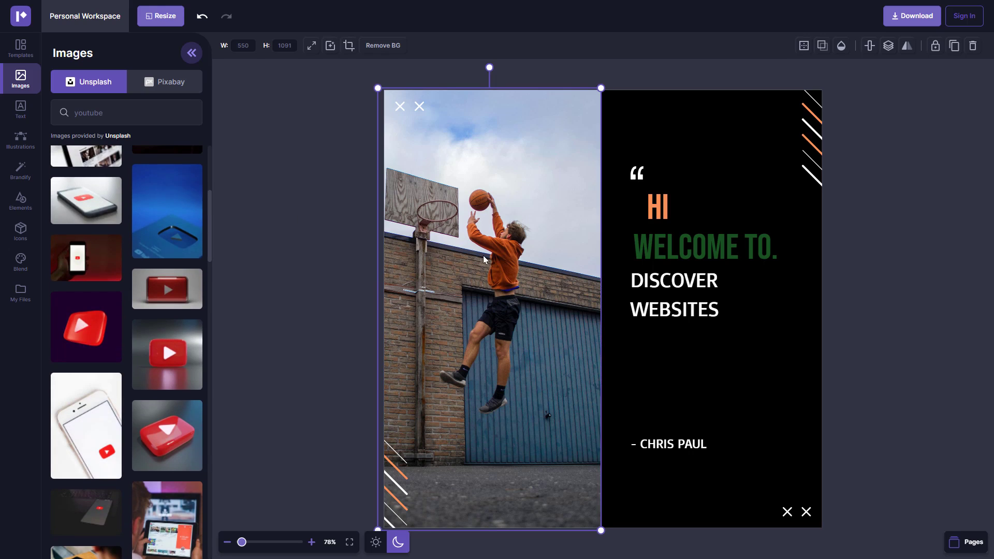
pyautogui.doubleClick(485, 259)
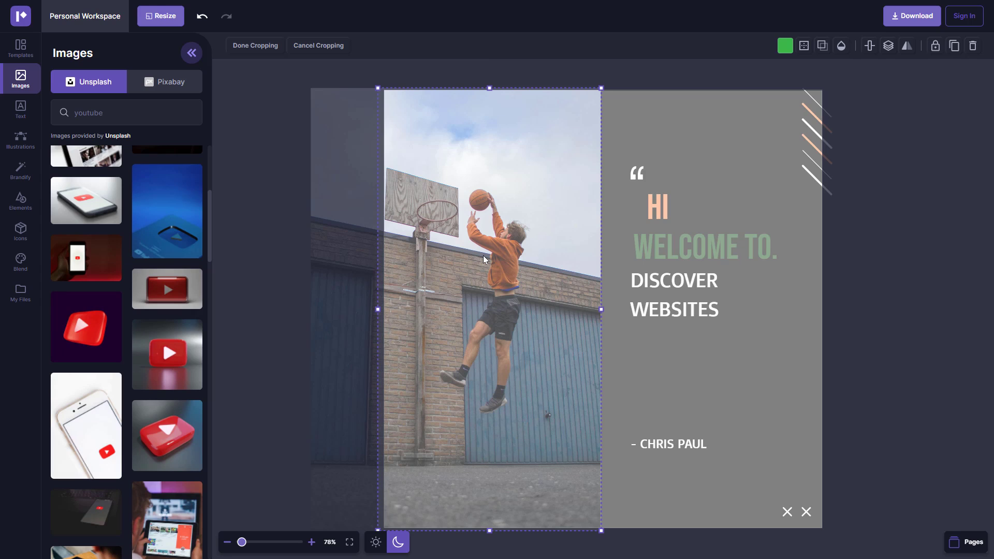
pyautogui.press('Escape')
pyautogui.click(485, 259)
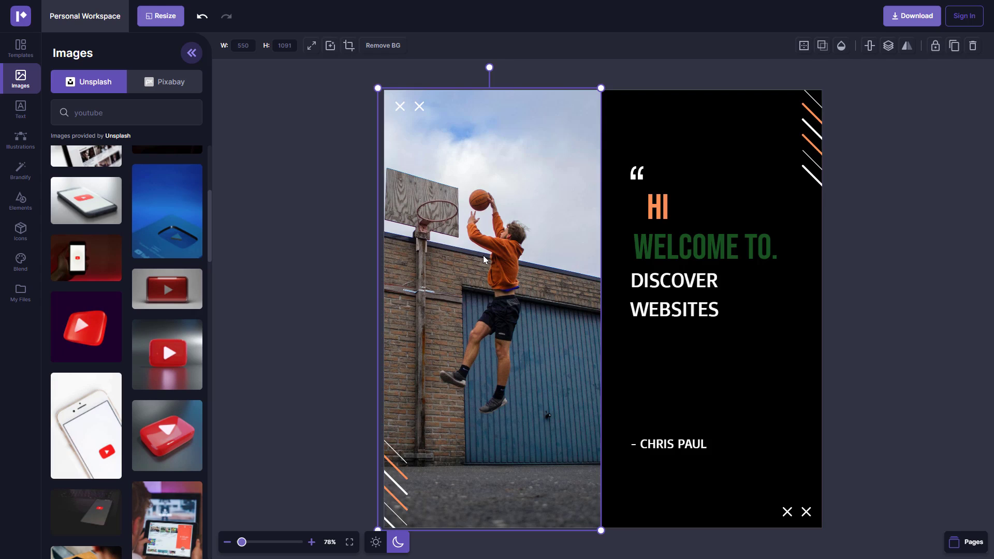
pyautogui.press('Delete')
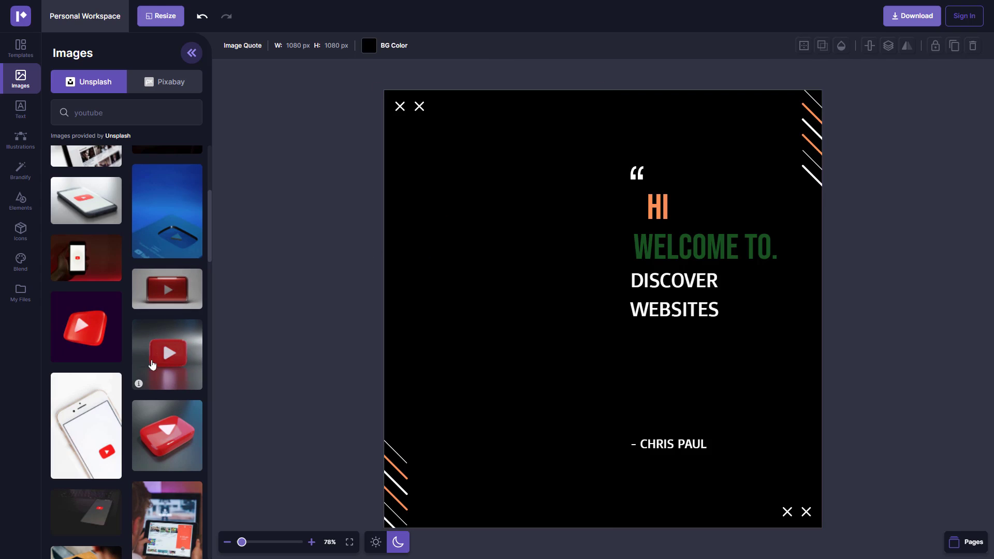
# Place the Unsplash photo of the lying phone with the play logo behind the text, enlarged to about 1925 by 1284 px to cover the canvas.
pyautogui.scroll(5, 148, 362)
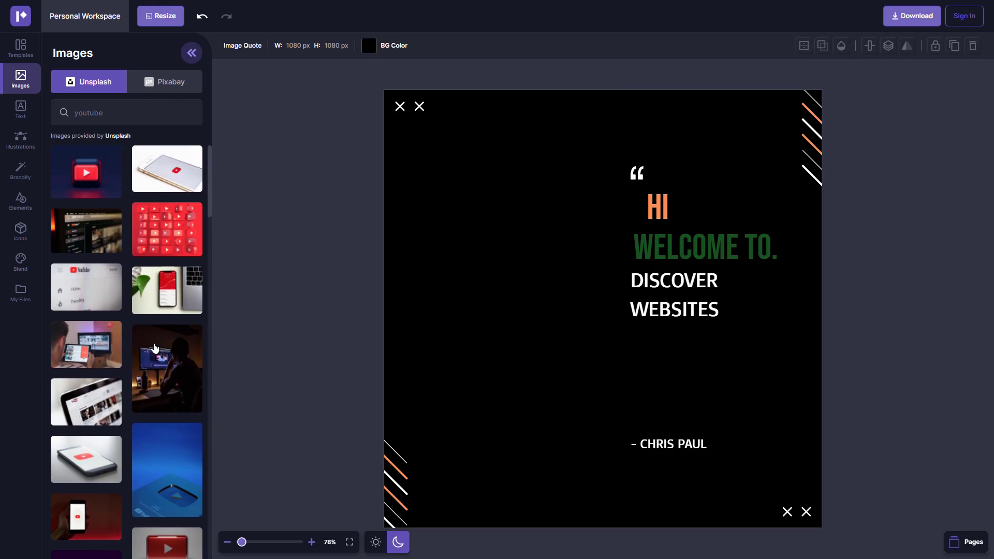
pyautogui.moveTo(89, 459); pyautogui.dragTo(436, 390)
pyautogui.moveTo(524, 390); pyautogui.dragTo(525, 317)
pyautogui.moveTo(822, 385); pyautogui.dragTo(934, 506)
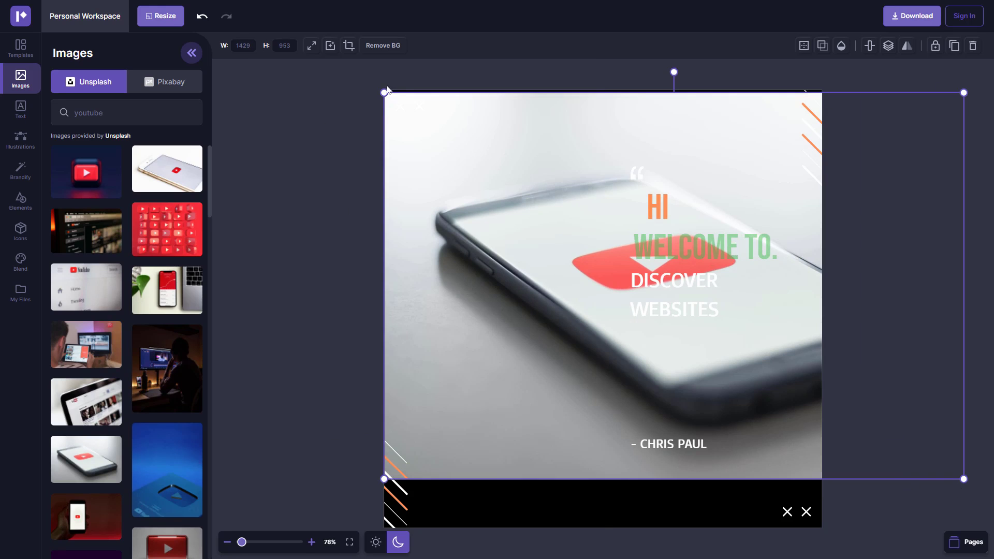
pyautogui.moveTo(383, 92); pyautogui.dragTo(259, 57)
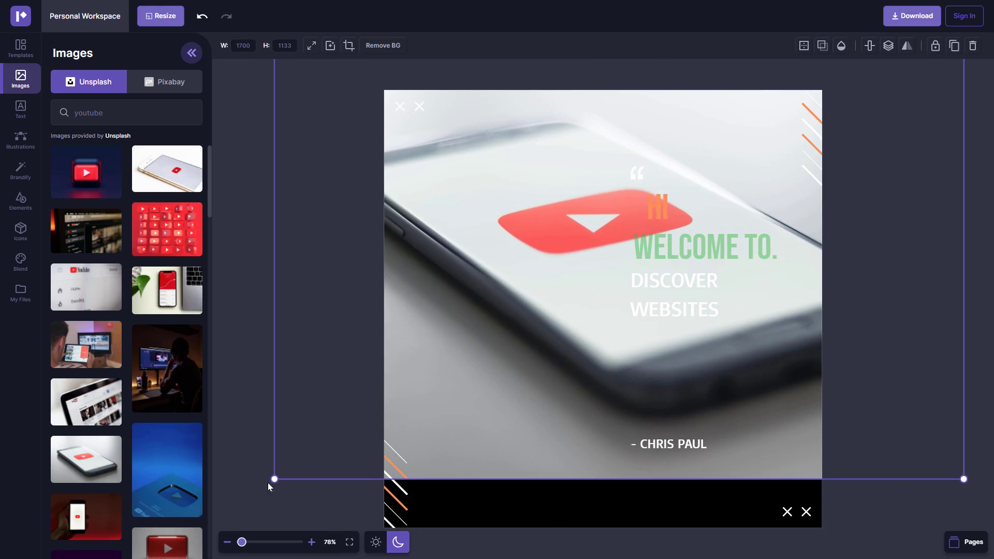
pyautogui.moveTo(274, 479); pyautogui.dragTo(176, 540)
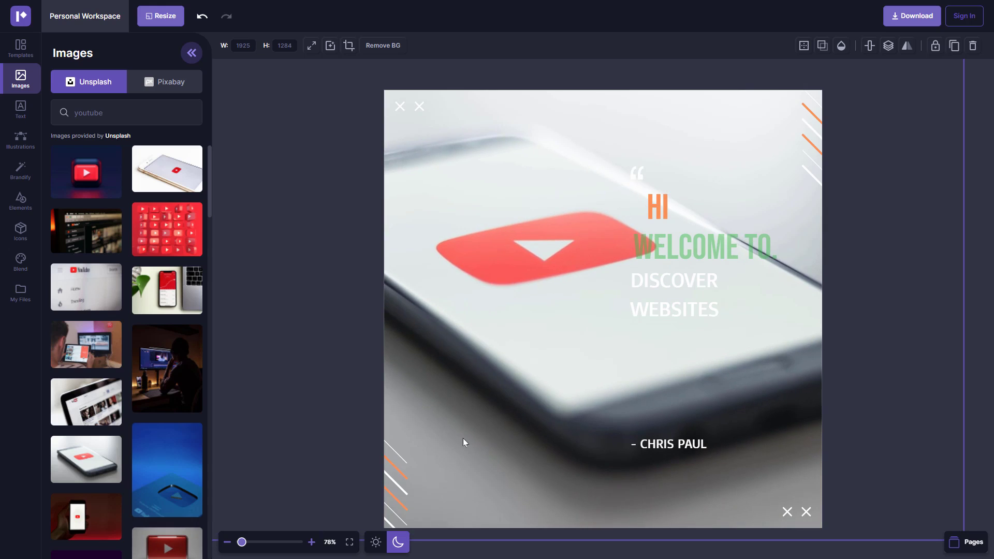
pyautogui.click(989, 158)
pyautogui.click(536, 298)
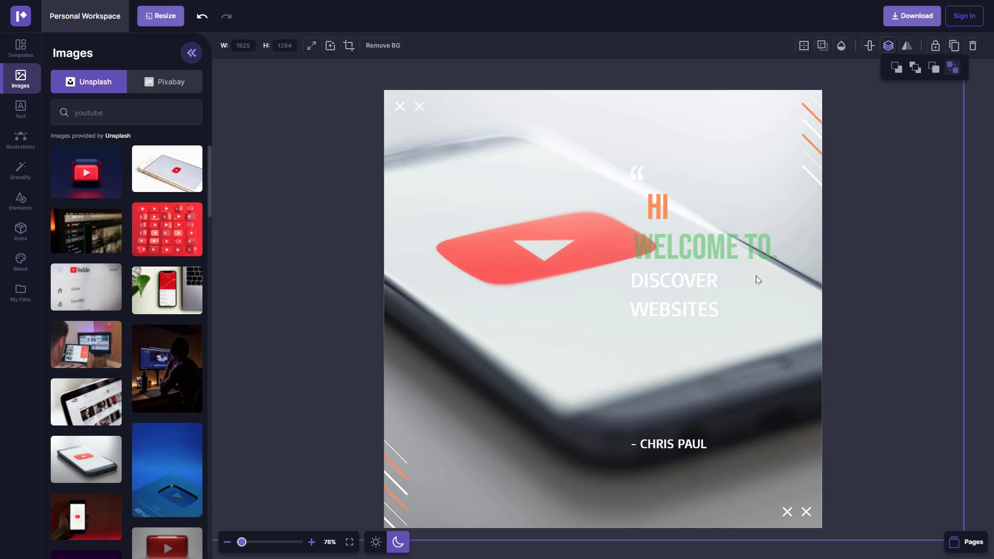
# Recolor the "DISCOVER WEBSITES" text red (#ff3333) and the "HI" heading pink (#ed1e79).
pyautogui.click(692, 293)
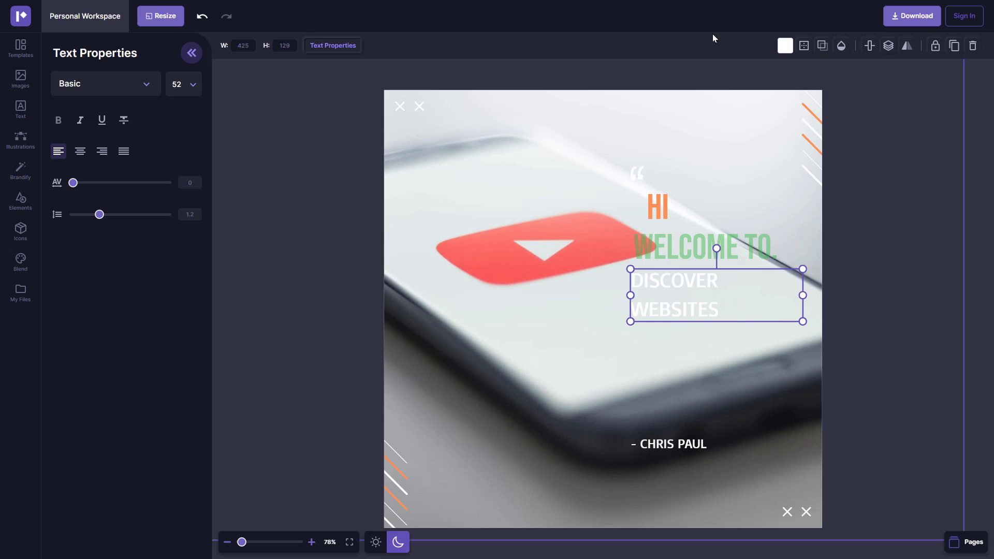
pyautogui.click(784, 45)
pyautogui.click(181, 302)
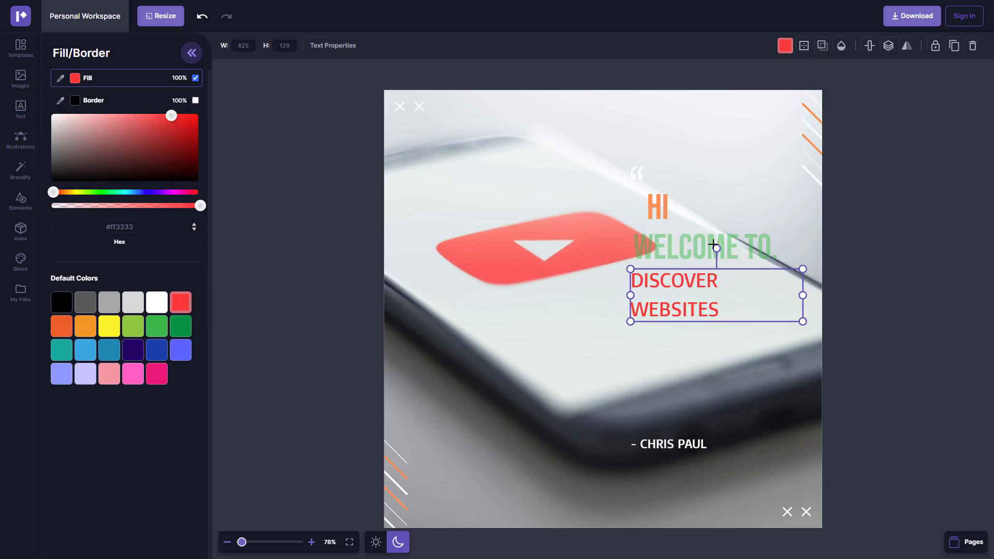
pyautogui.click(656, 208)
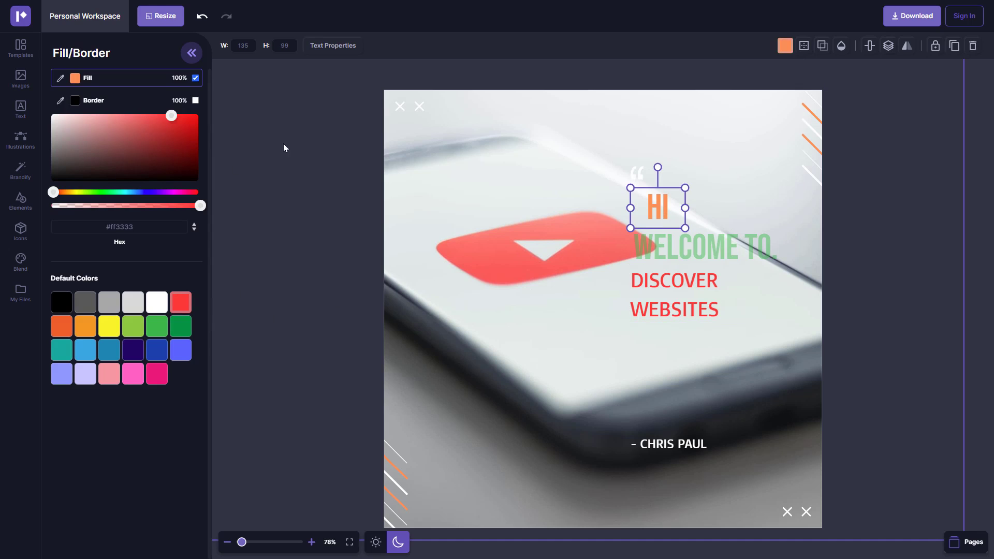
pyautogui.click(156, 373)
# Set the opacity of the green "WELCOME TO." text to 100.
pyautogui.click(730, 257)
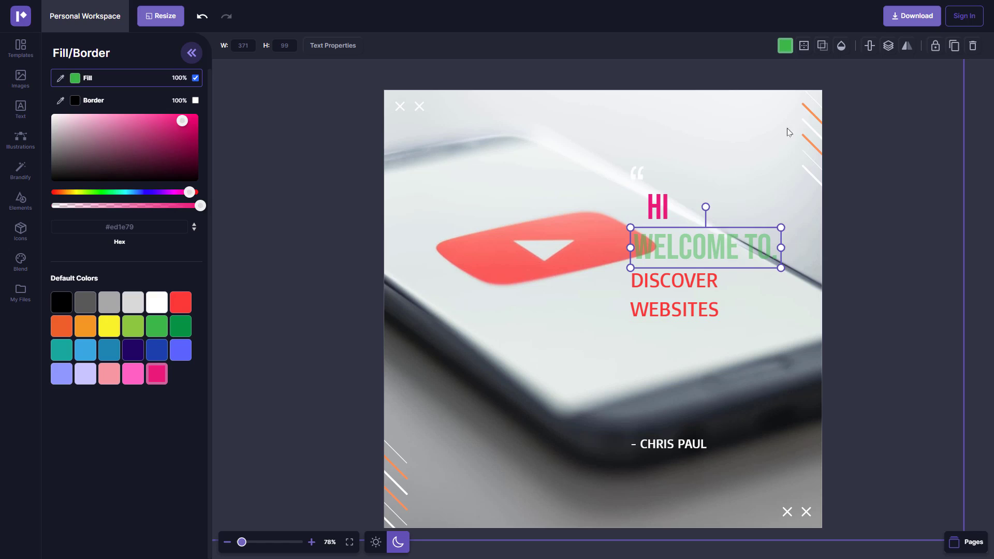
pyautogui.click(841, 49)
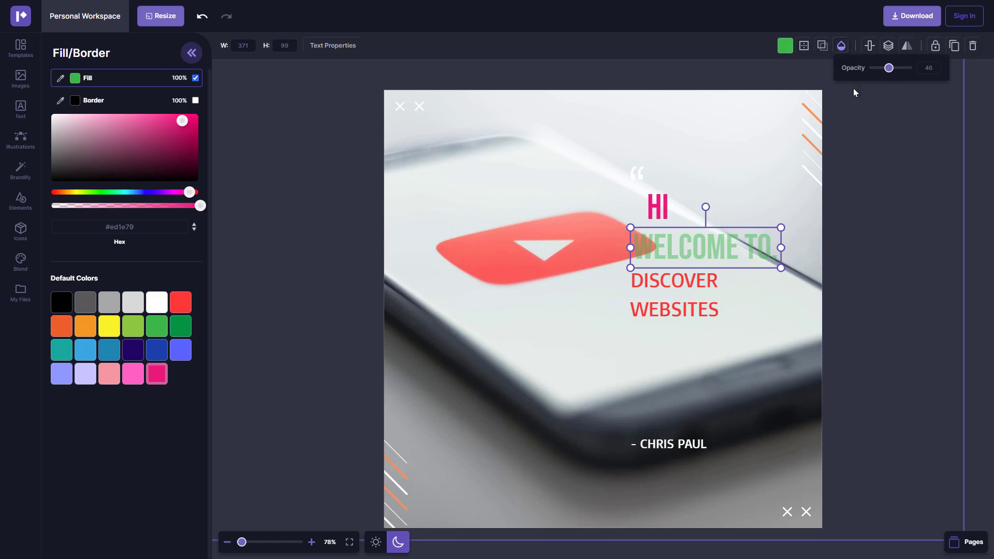
pyautogui.moveTo(887, 67); pyautogui.dragTo(931, 77)
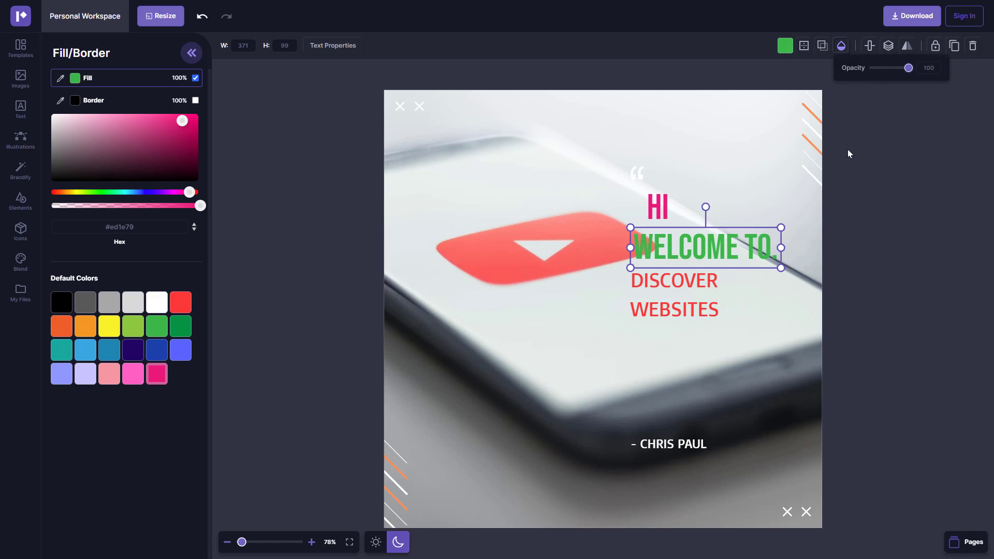
pyautogui.click(221, 148)
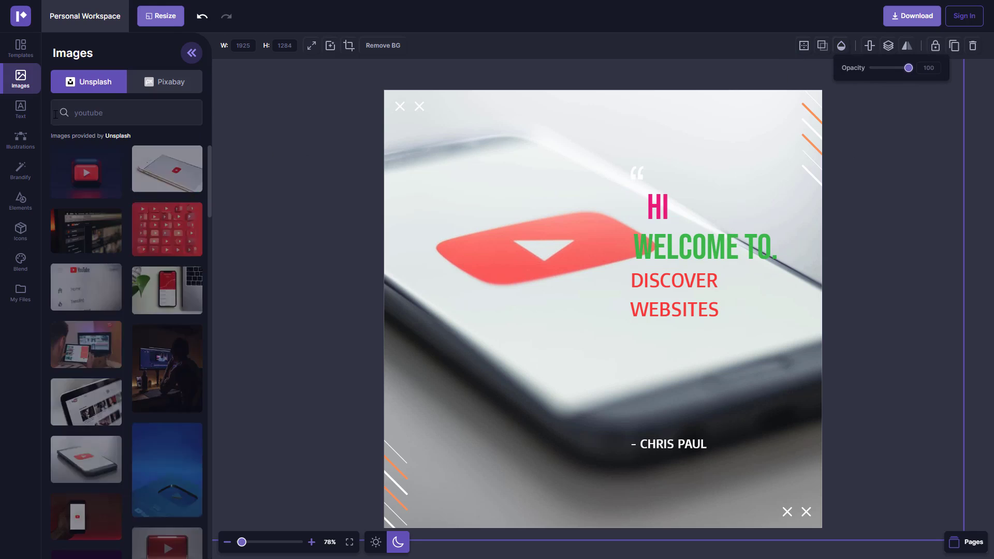
# Add the "FREE DELIVERY" text style to the design and position it below the play logo, in the canvas's lower half.
pyautogui.click(21, 110)
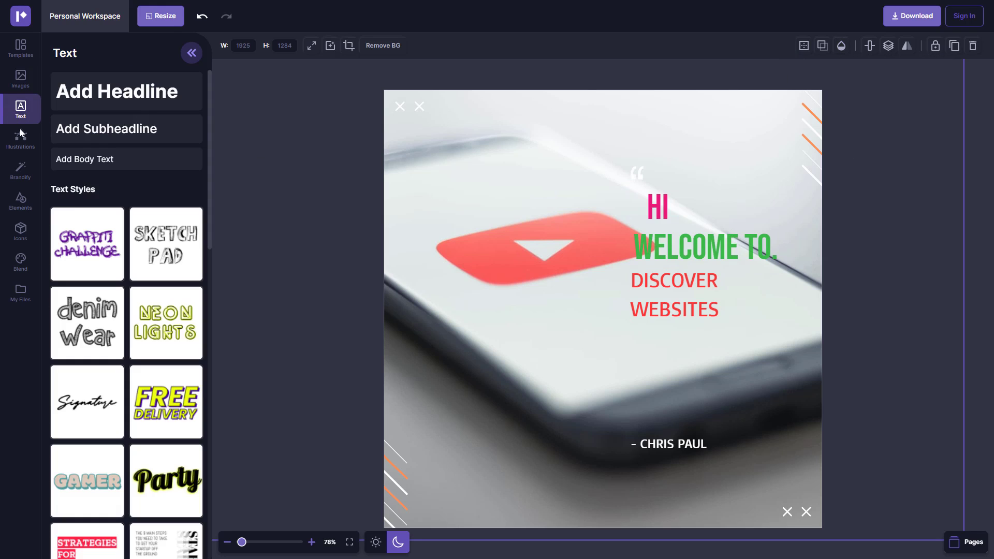
pyautogui.click(165, 377)
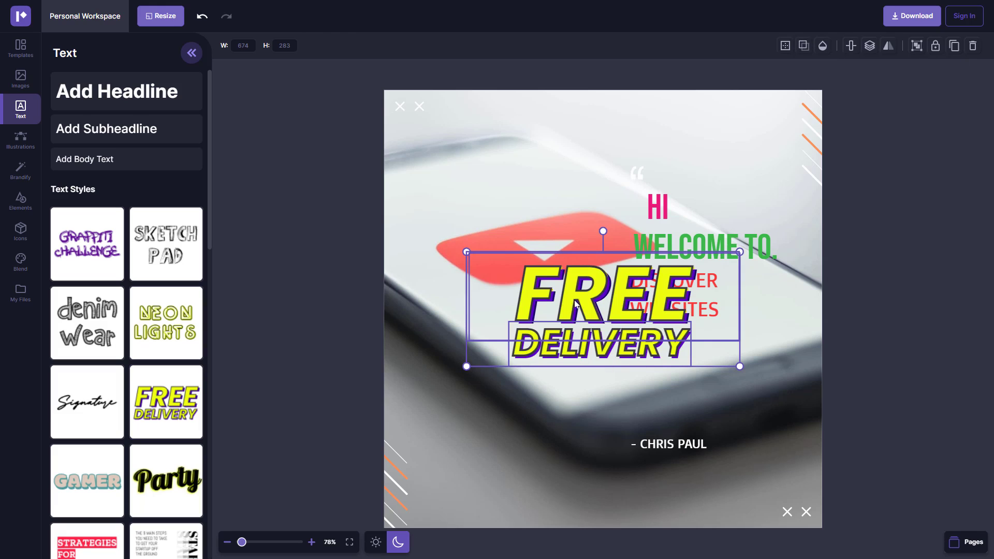
pyautogui.moveTo(573, 303); pyautogui.dragTo(525, 367)
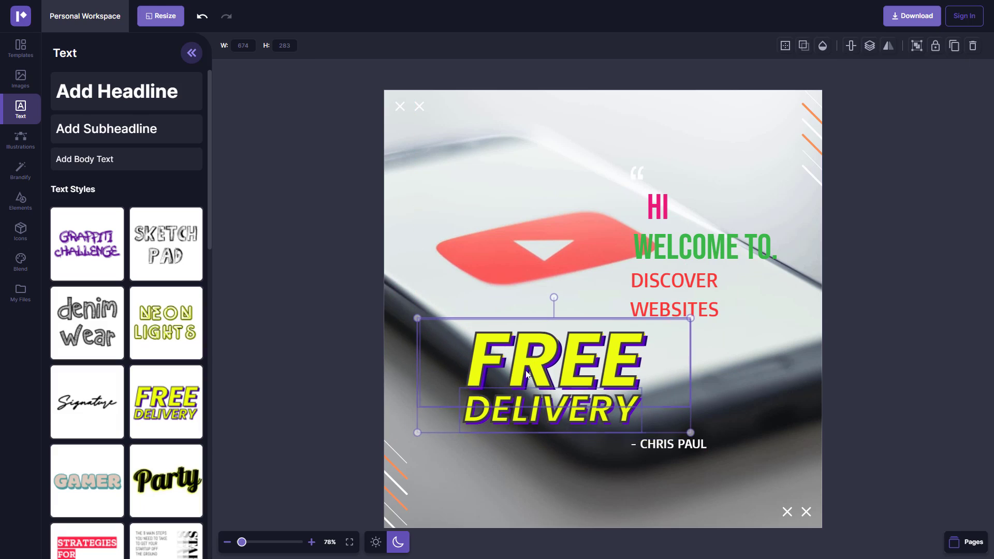
# Replace the word "DELIVERY" in the yellow text style below "FREE" with "WEBSITES".
pyautogui.click(524, 449)
pyautogui.click(515, 417)
pyautogui.doubleClick(511, 418)
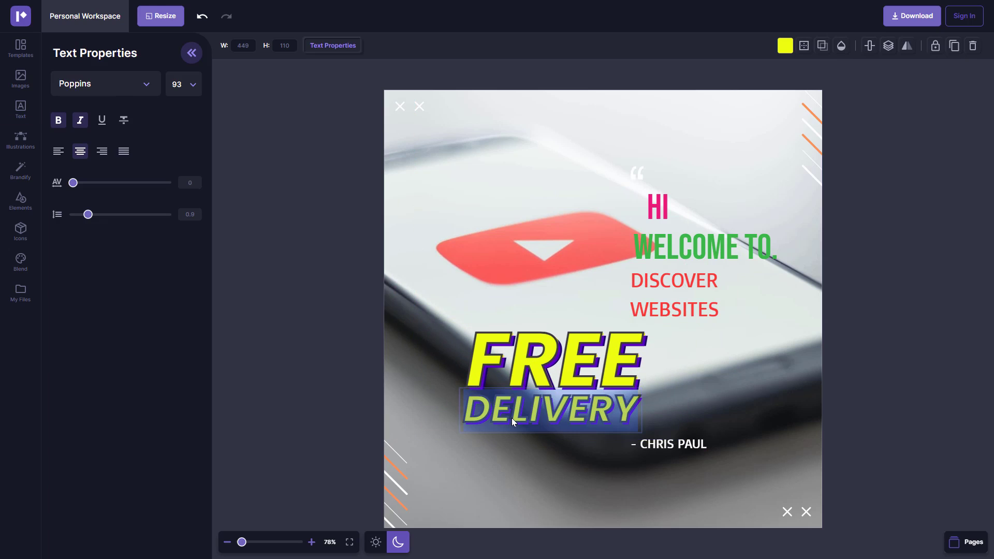
pyautogui.write('WE')
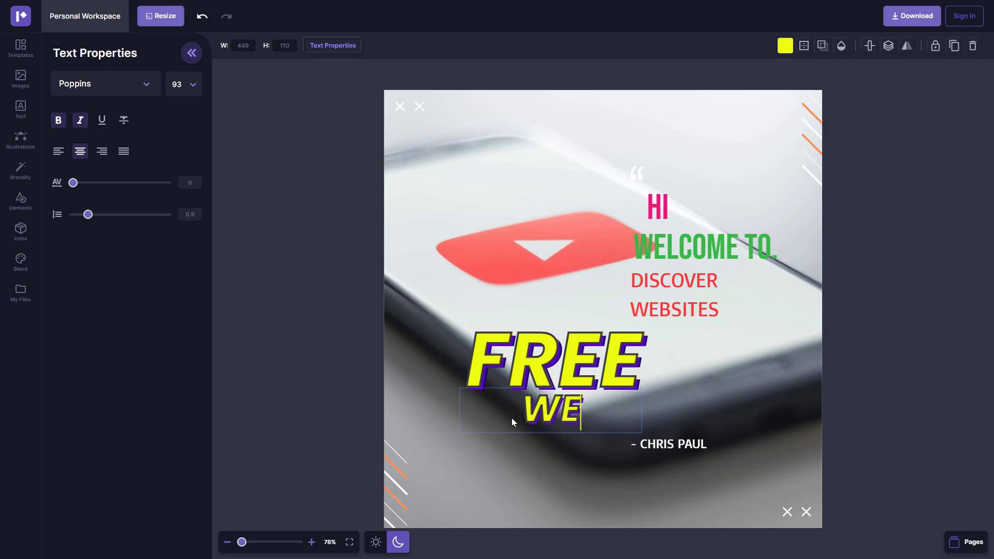
pyautogui.write('BSITES')
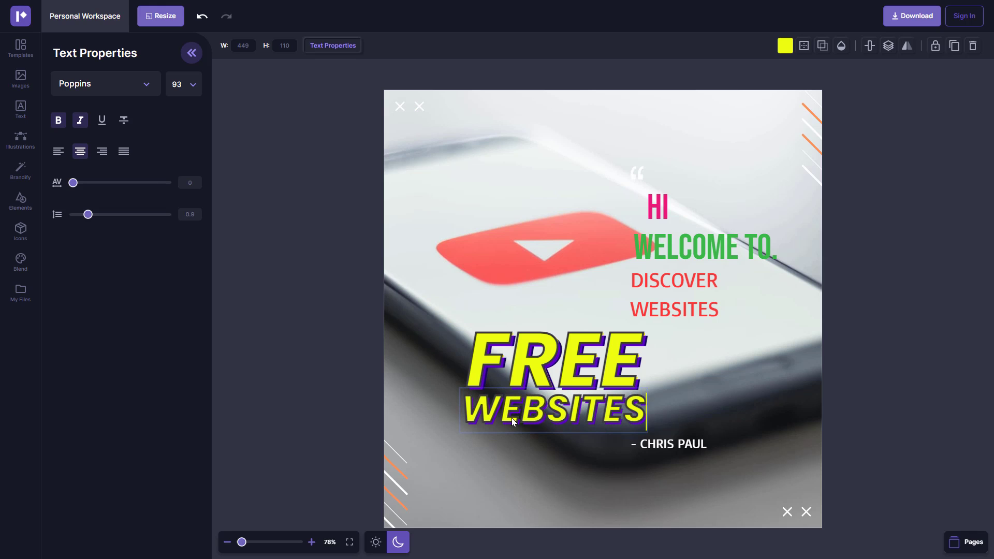
pyautogui.click(390, 378)
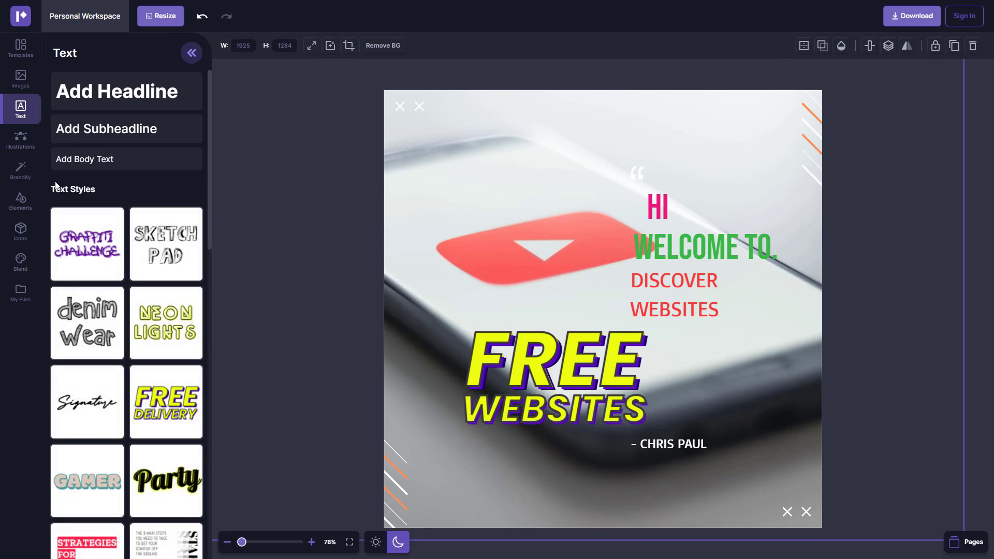
# Add the squiggly downward arrow from the Arrows elements beside the "FREE" text and flip it horizontally.
pyautogui.click(20, 139)
pyautogui.click(21, 201)
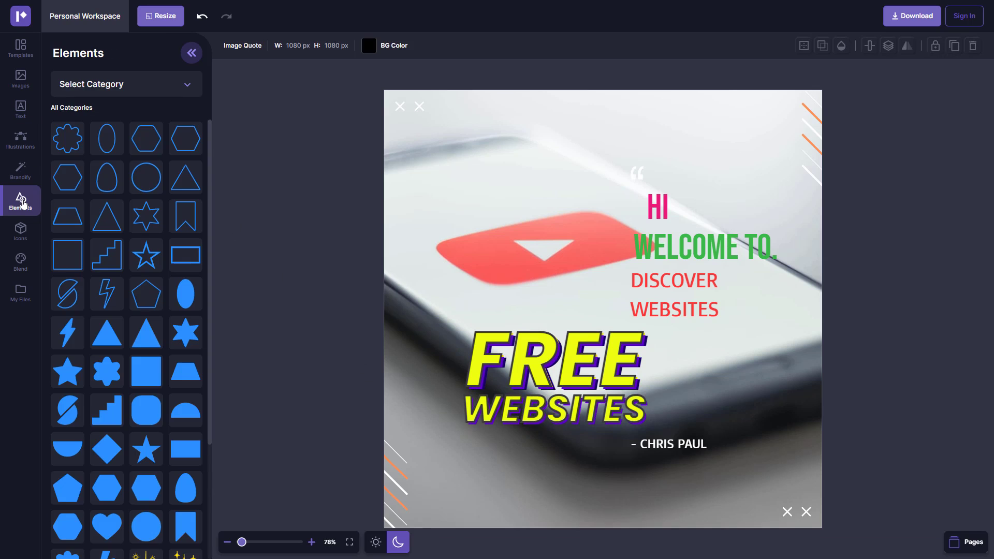
pyautogui.click(111, 85)
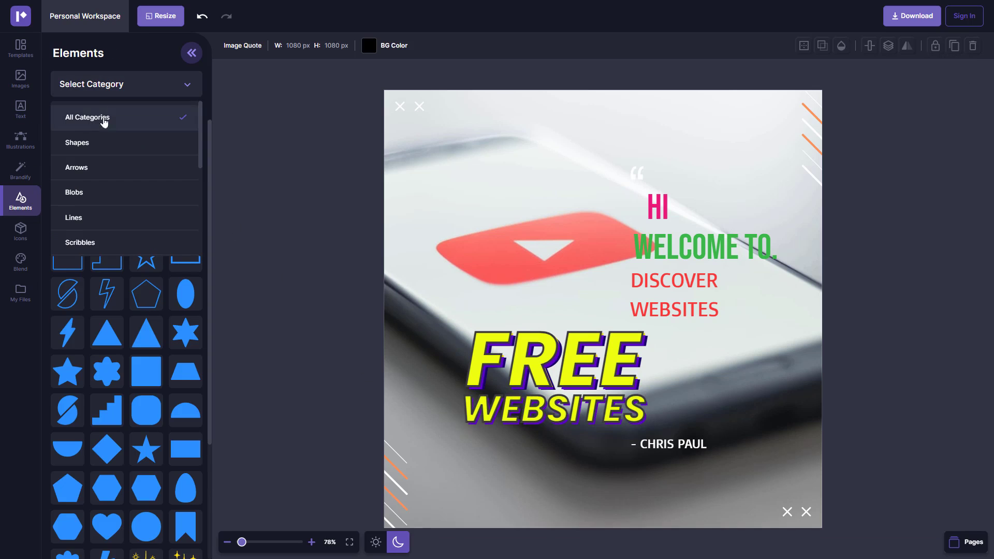
pyautogui.click(93, 167)
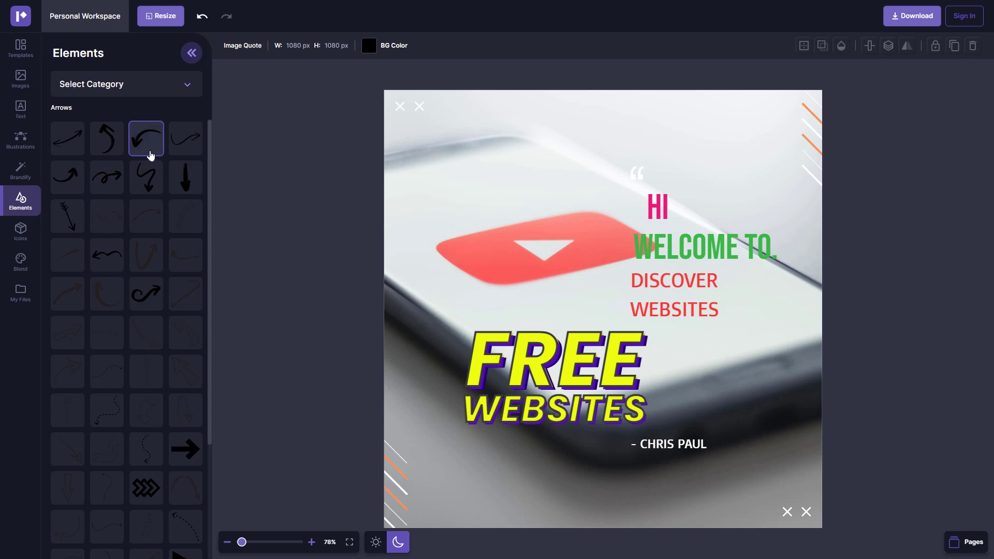
pyautogui.click(148, 179)
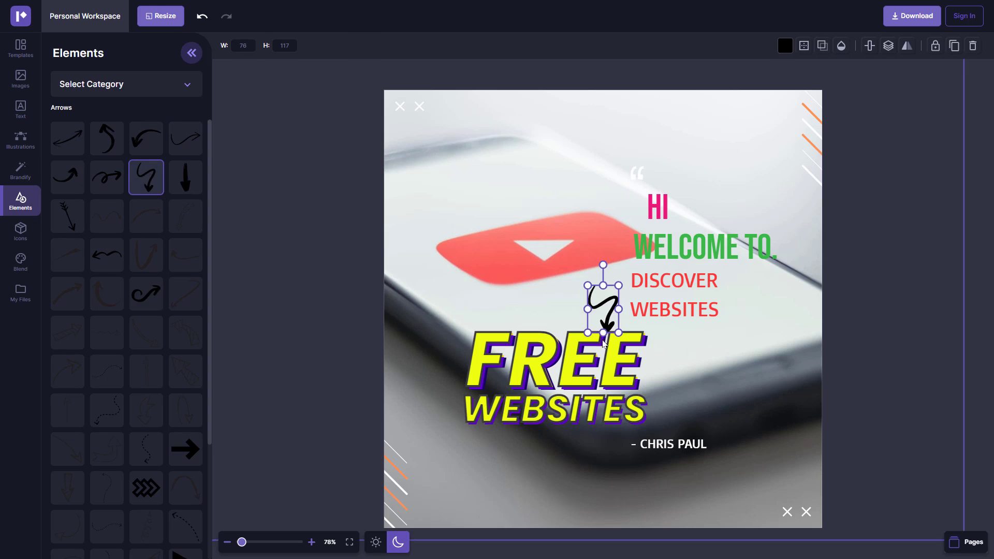
pyautogui.moveTo(605, 302); pyautogui.dragTo(700, 347)
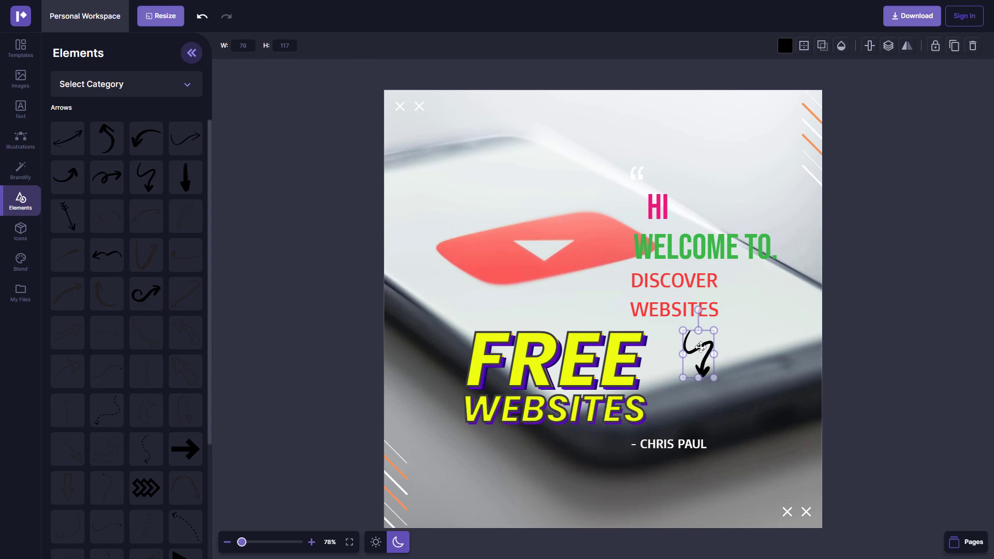
pyautogui.click(908, 46)
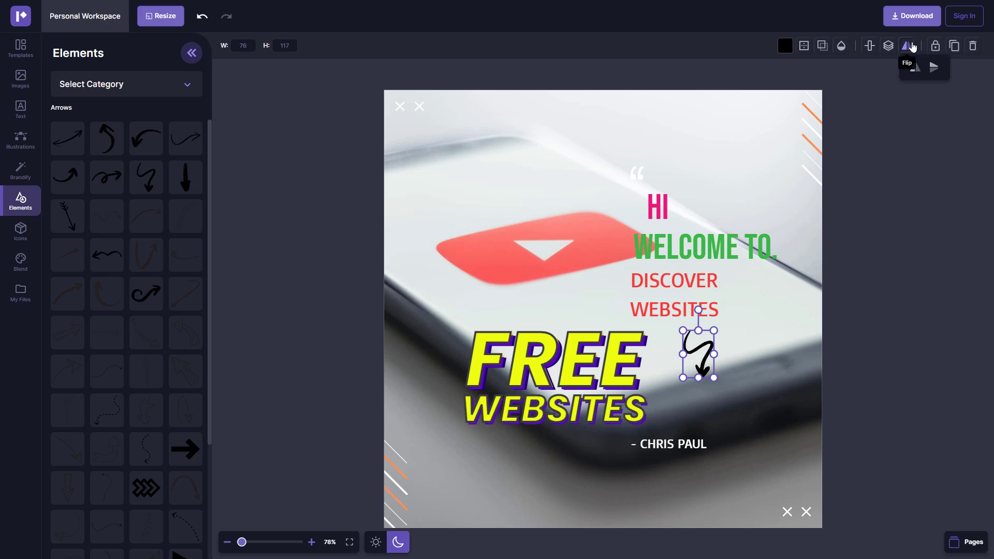
pyautogui.click(917, 71)
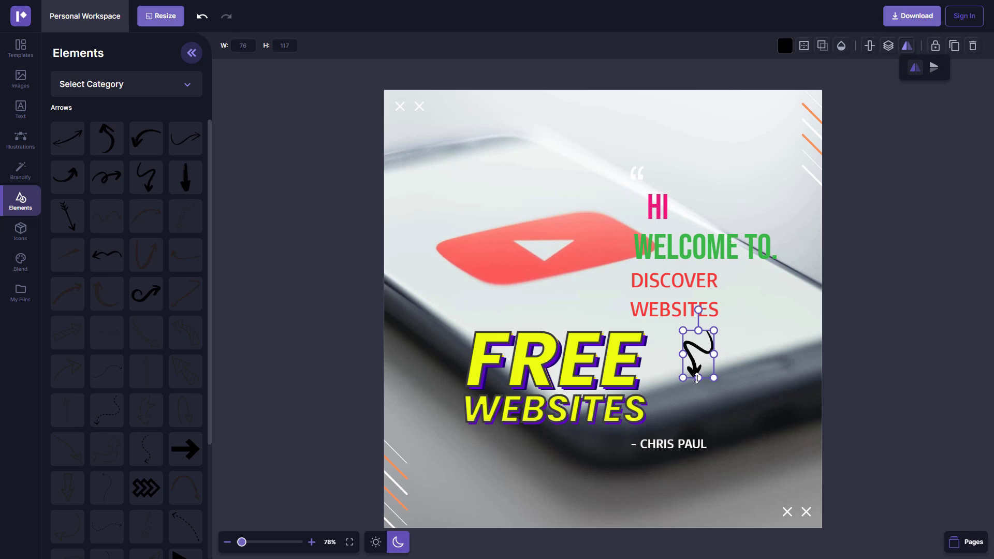
# Enlarge the arrow to about 97 by 228 px and tilt it to point at the "FREE WEBSITES" text.
pyautogui.moveTo(699, 380); pyautogui.dragTo(677, 416)
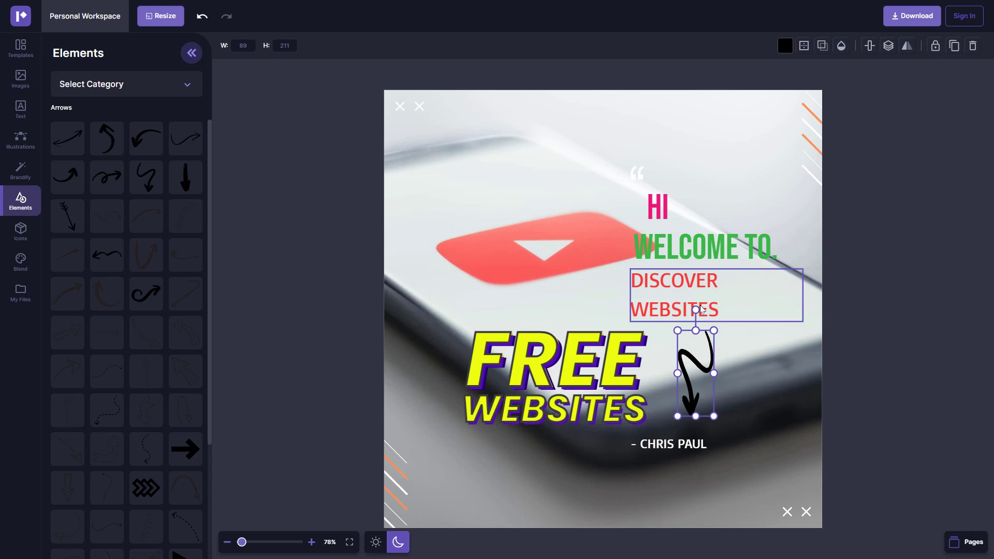
pyautogui.moveTo(703, 310); pyautogui.dragTo(707, 368)
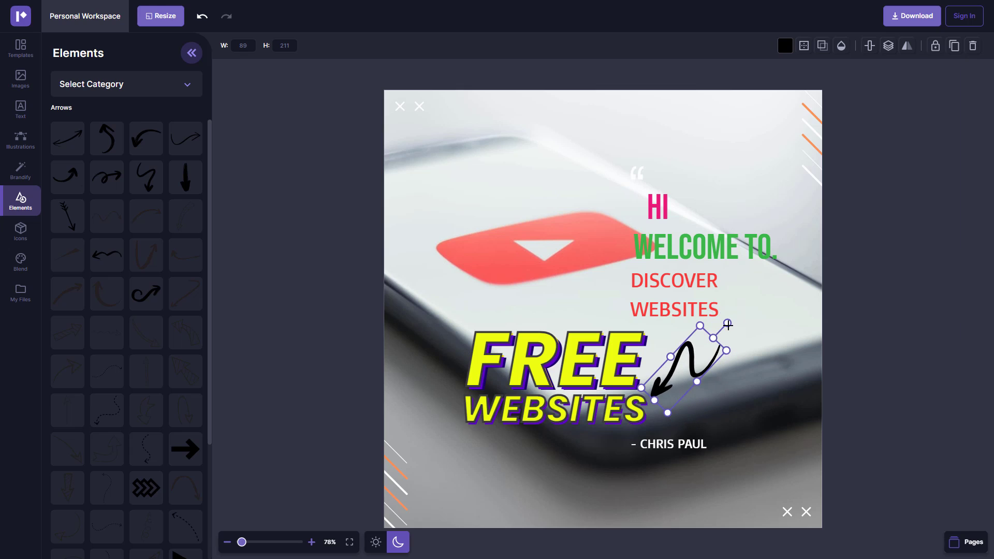
pyautogui.moveTo(721, 324); pyautogui.dragTo(714, 321)
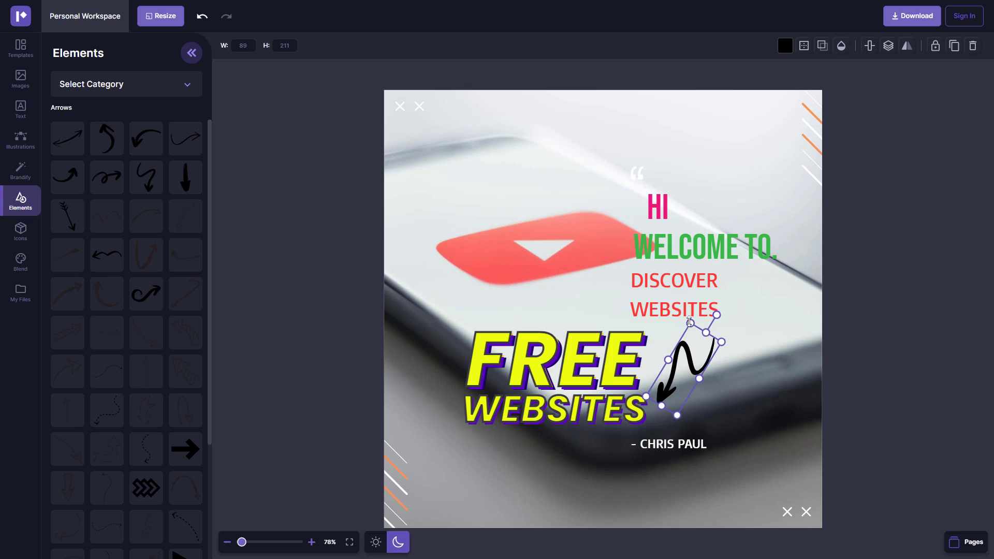
pyautogui.moveTo(690, 322); pyautogui.dragTo(691, 315)
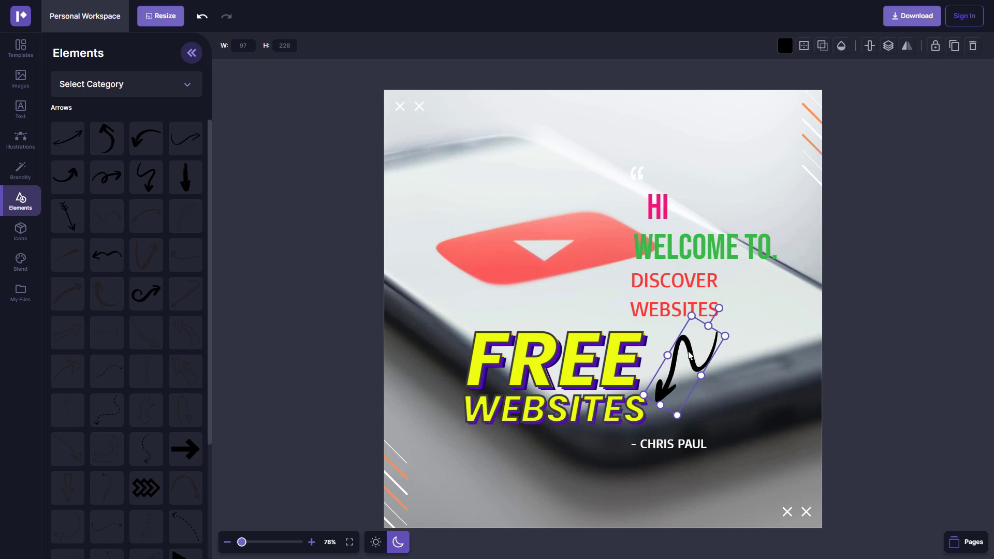
pyautogui.moveTo(688, 354); pyautogui.dragTo(681, 342)
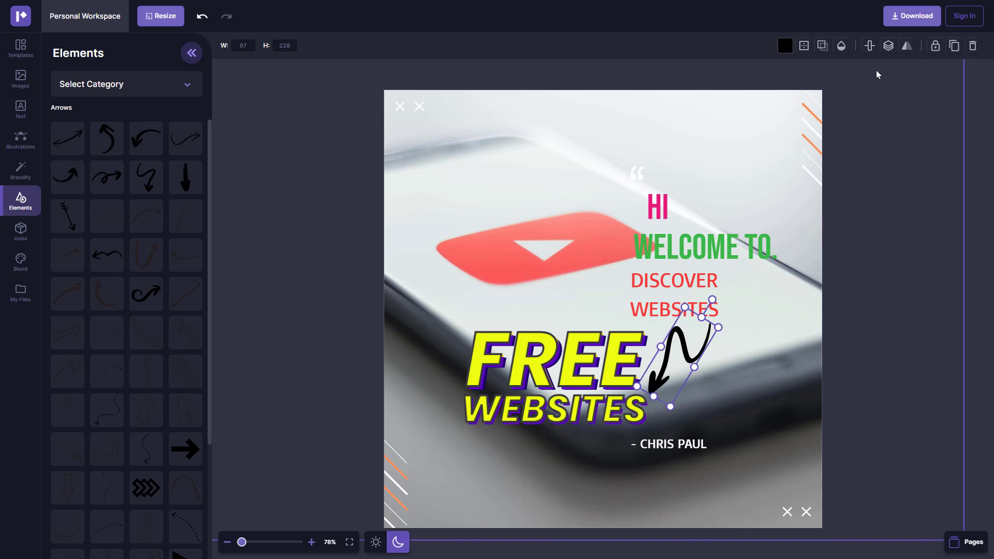
# Recolor the arrow's fill red (#ff3333).
pyautogui.click(783, 45)
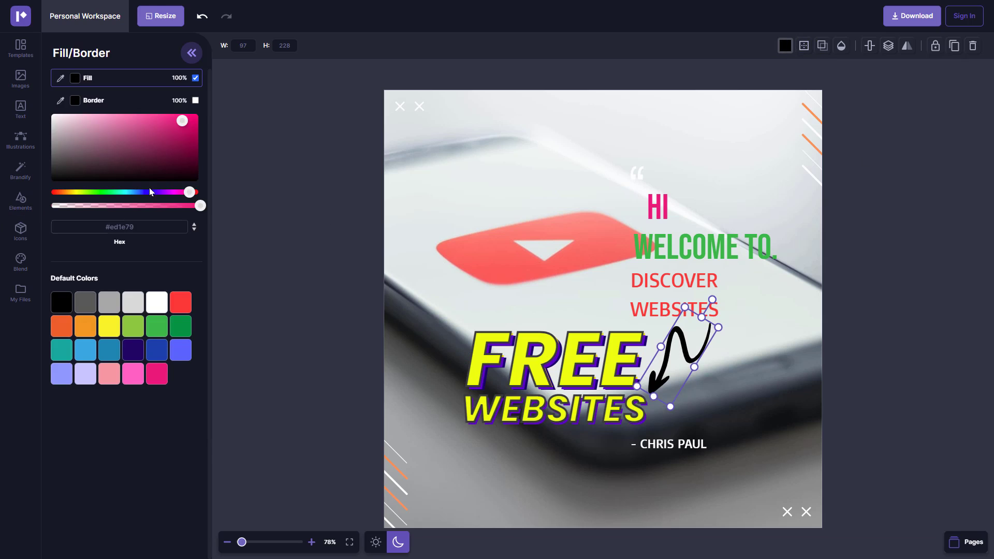
pyautogui.click(174, 135)
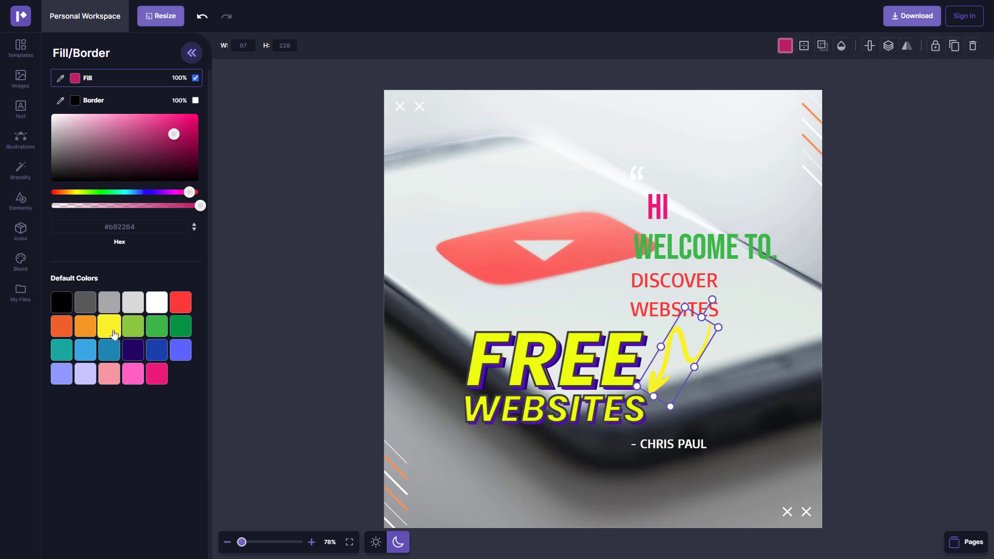
pyautogui.click(180, 302)
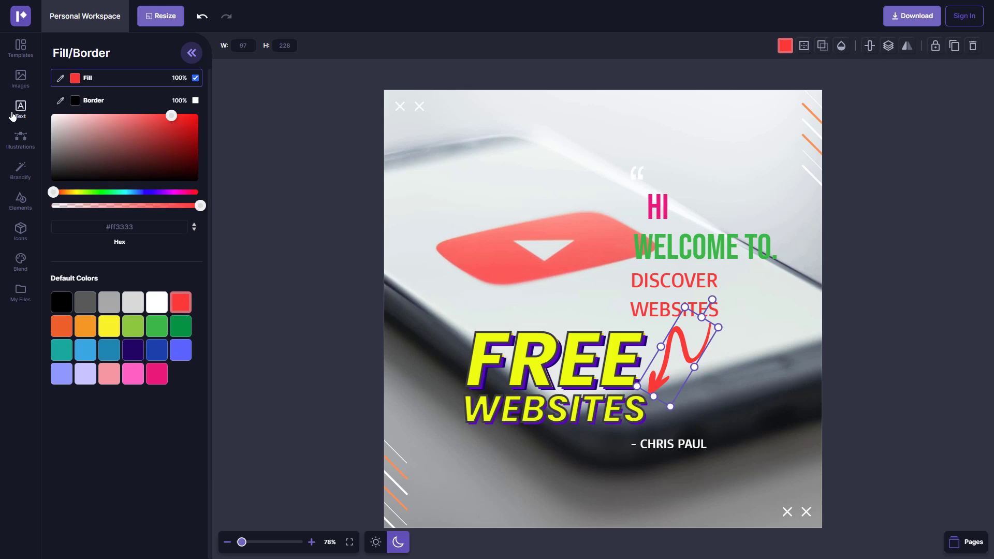
# Add the round red YouTube icon, shrink it to about 90 by 90 px and place it beside the "DISCOVER WEBSITES" text.
pyautogui.click(22, 231)
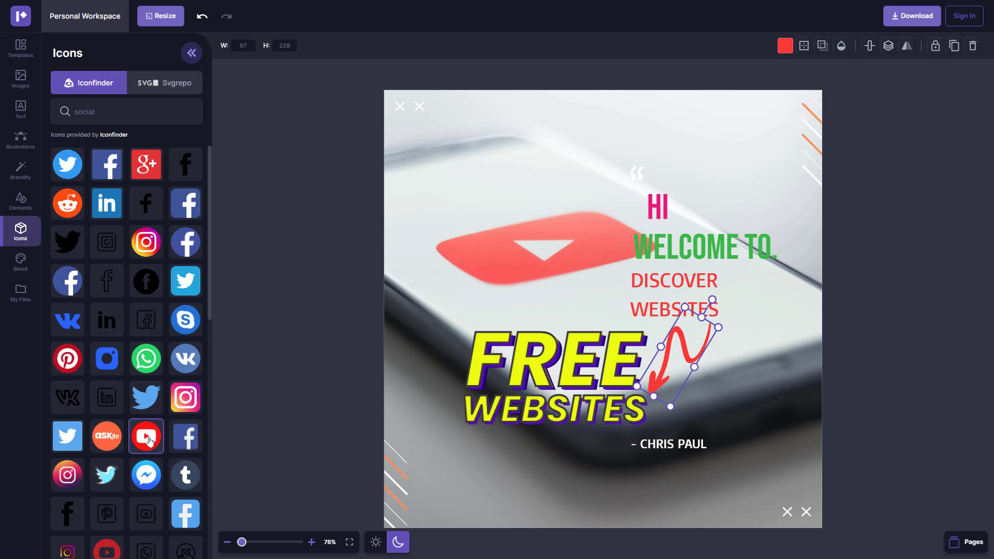
pyautogui.click(149, 439)
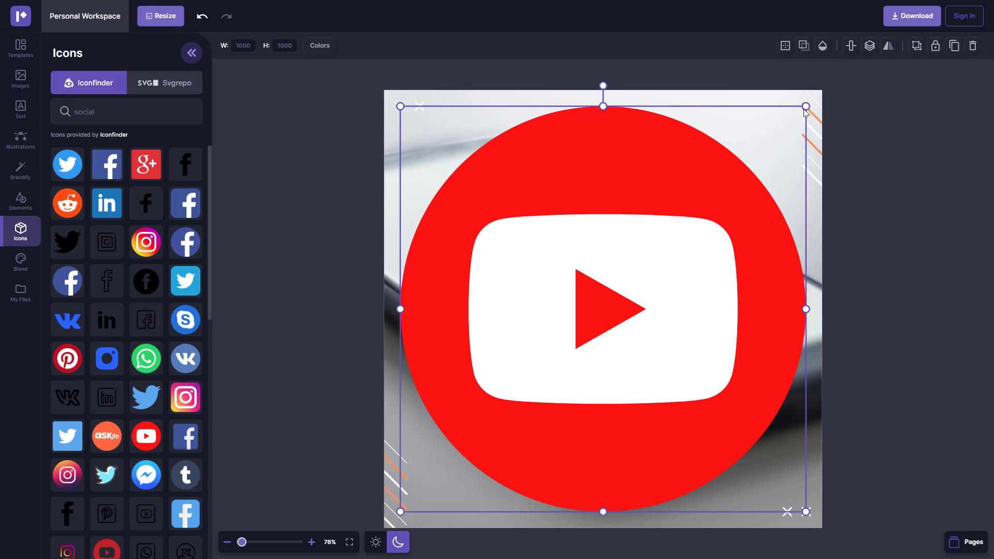
pyautogui.moveTo(806, 106); pyautogui.dragTo(410, 405)
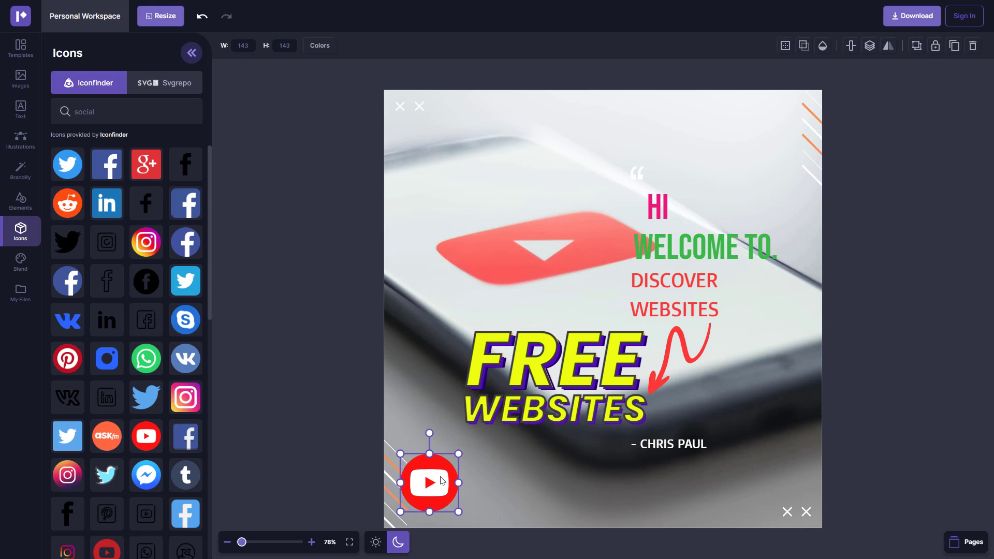
pyautogui.moveTo(431, 480); pyautogui.dragTo(593, 288)
pyautogui.moveTo(563, 324); pyautogui.dragTo(611, 294)
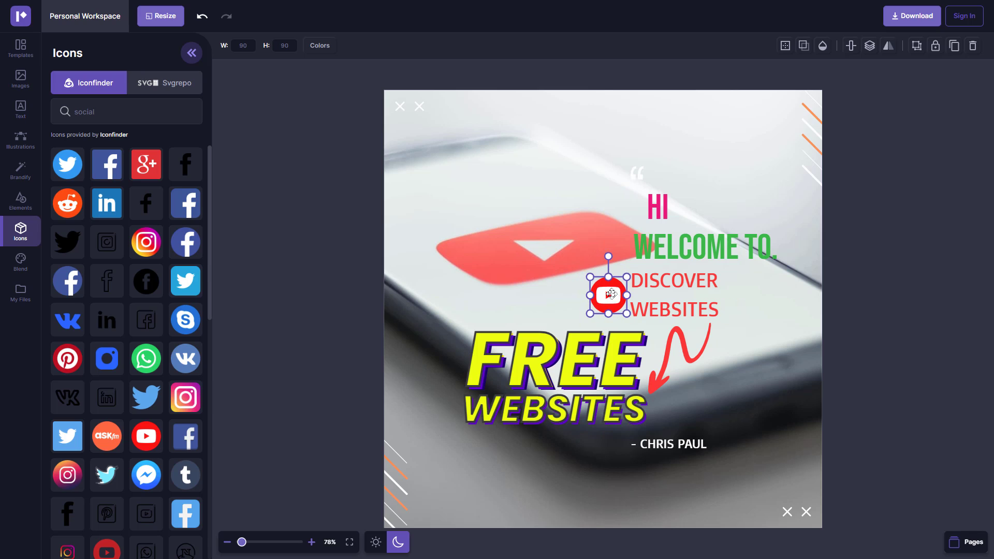
pyautogui.click(346, 262)
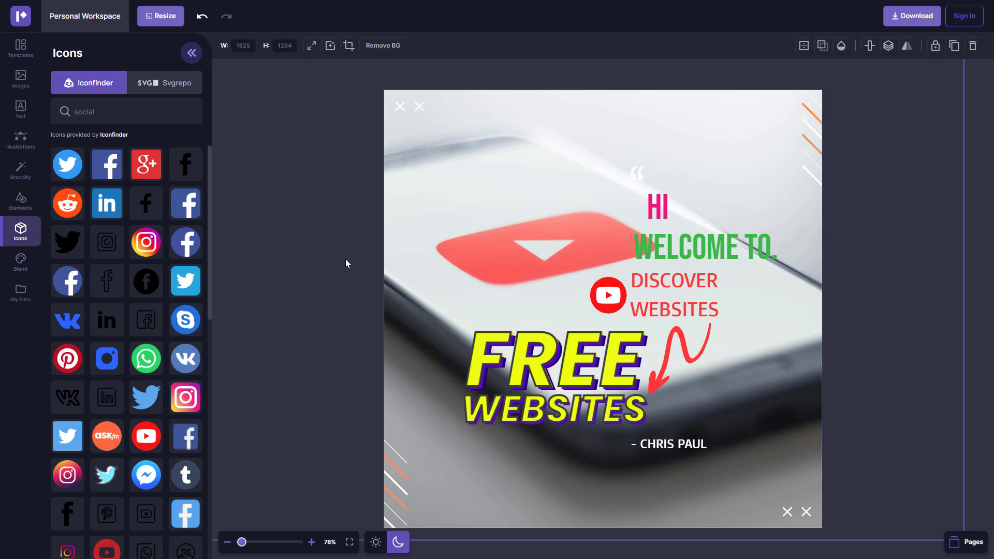
# Try several default color blends on the design and apply the black, white, grey and purple one.
pyautogui.click(20, 263)
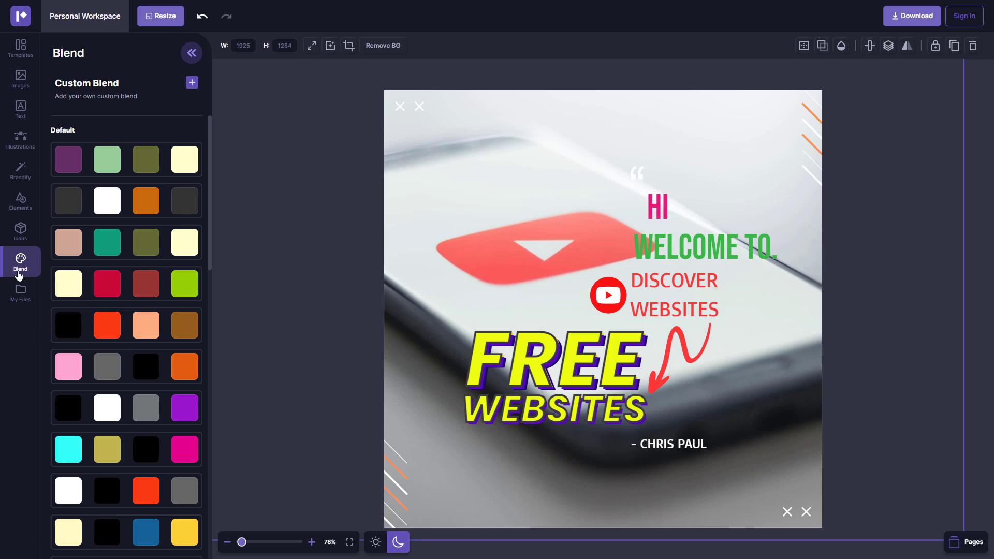
pyautogui.click(119, 257)
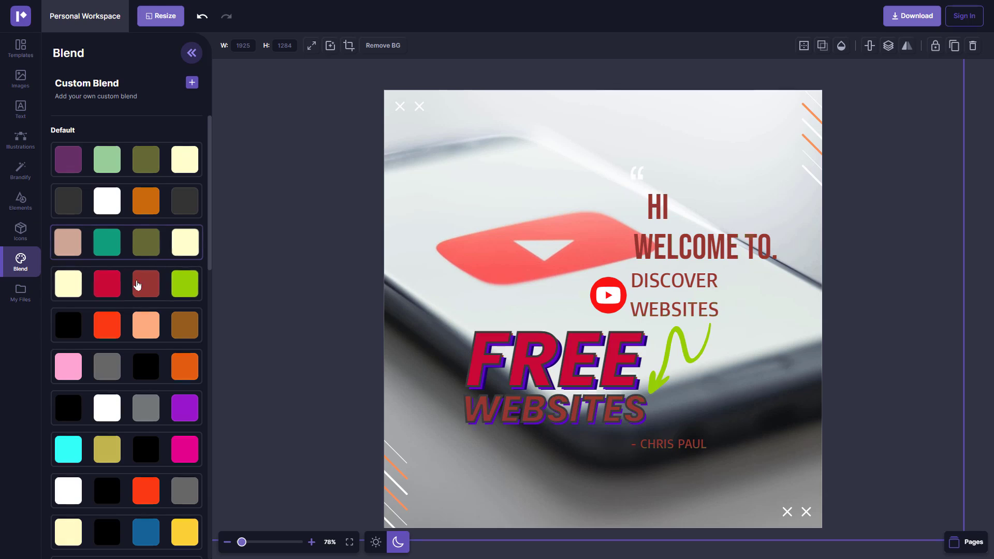
pyautogui.click(179, 295)
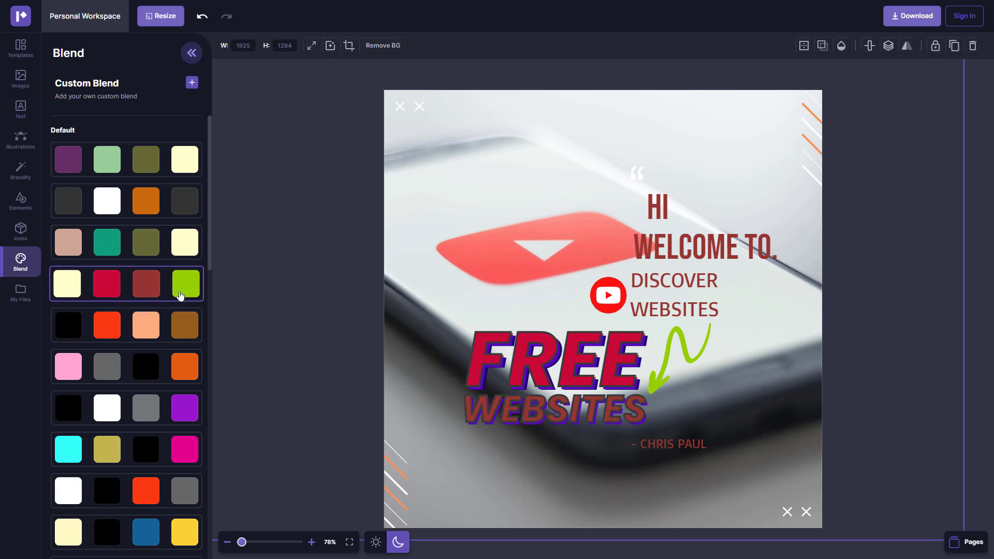
pyautogui.click(186, 409)
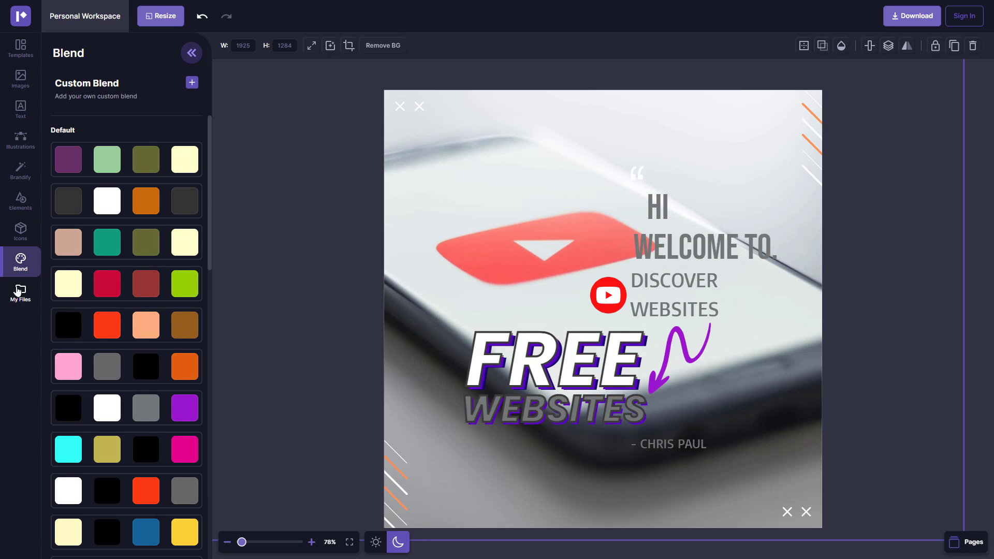
# Open the design's download settings, review the available formats and choose JPG.
pyautogui.click(23, 52)
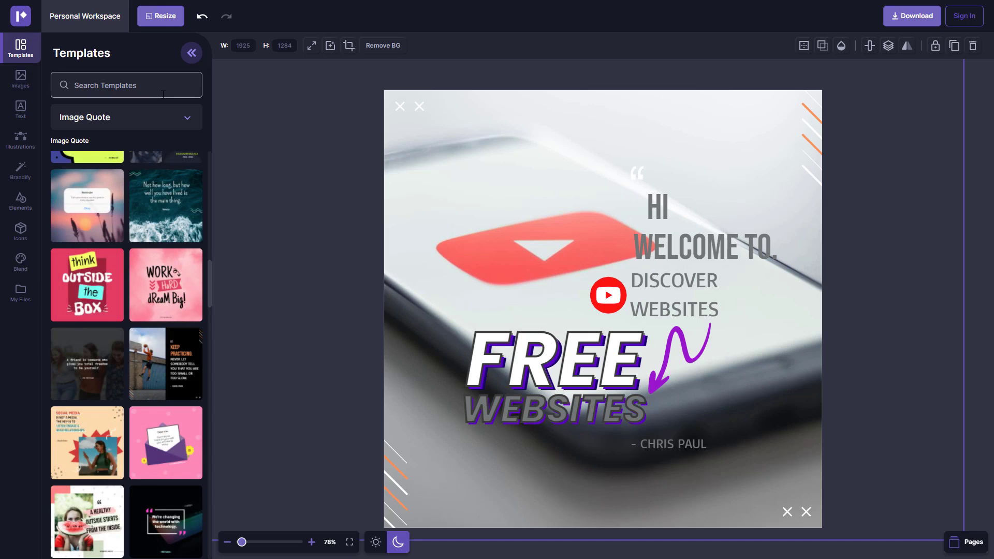
pyautogui.click(905, 16)
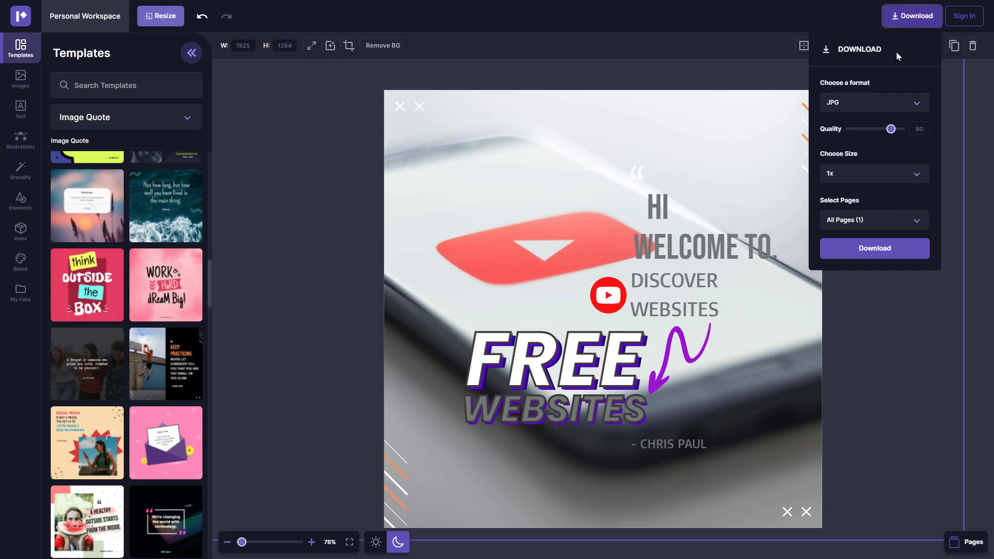
pyautogui.click(889, 102)
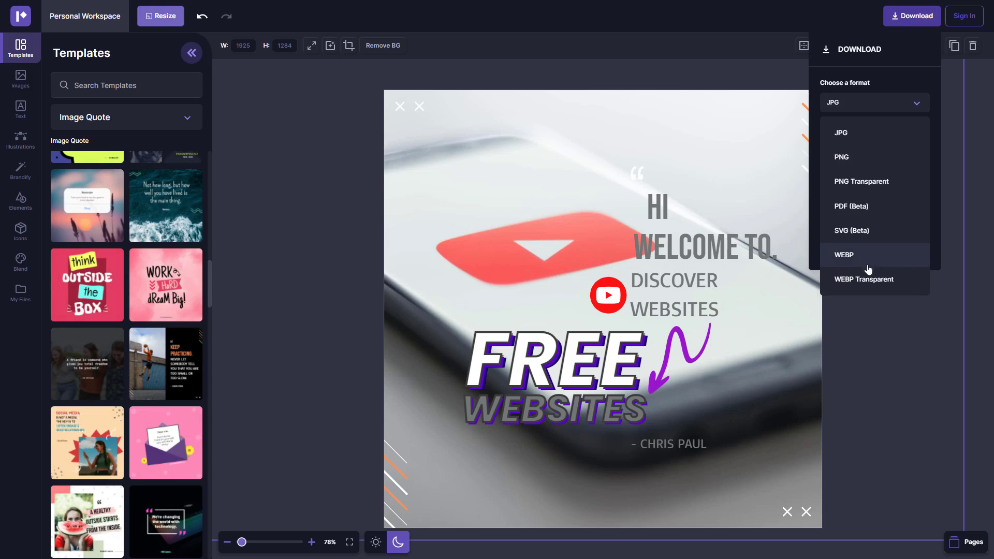
pyautogui.click(868, 137)
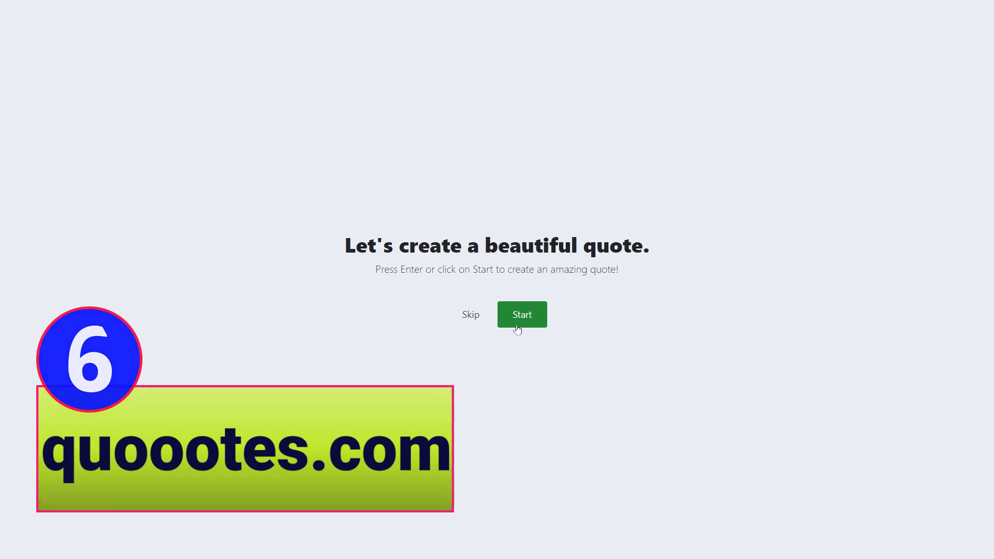
# In Quoootes, create a quote reading "Hello, Welcome To My Channel! :)" on the purple cloud and airplane background.
pyautogui.click(517, 329)
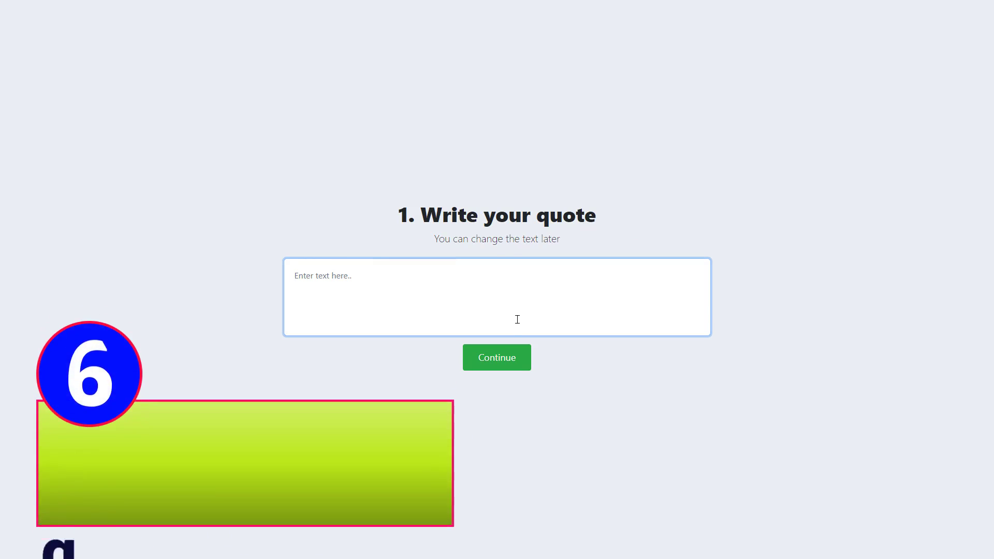
pyautogui.write('H')
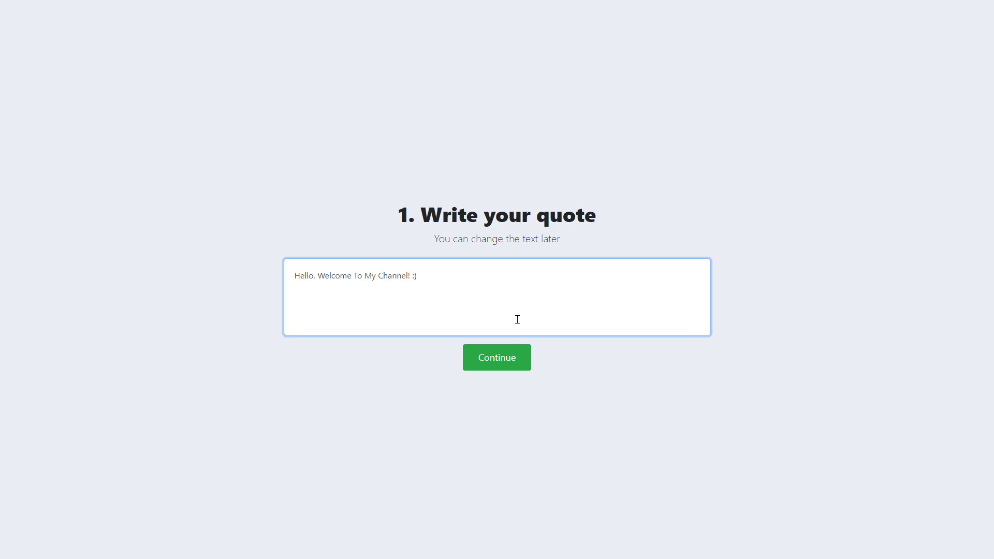
pyautogui.click(497, 357)
pyautogui.click(722, 498)
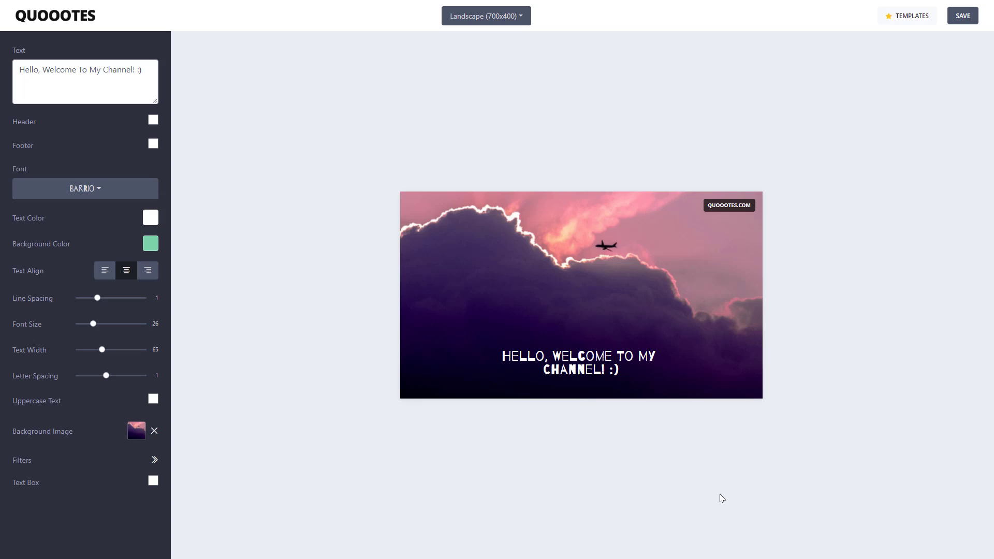
# Narrow the quote's text box so the text wraps onto three lines and move it to the image's lower-left corner.
pyautogui.click(581, 375)
pyautogui.moveTo(578, 369); pyautogui.dragTo(510, 371)
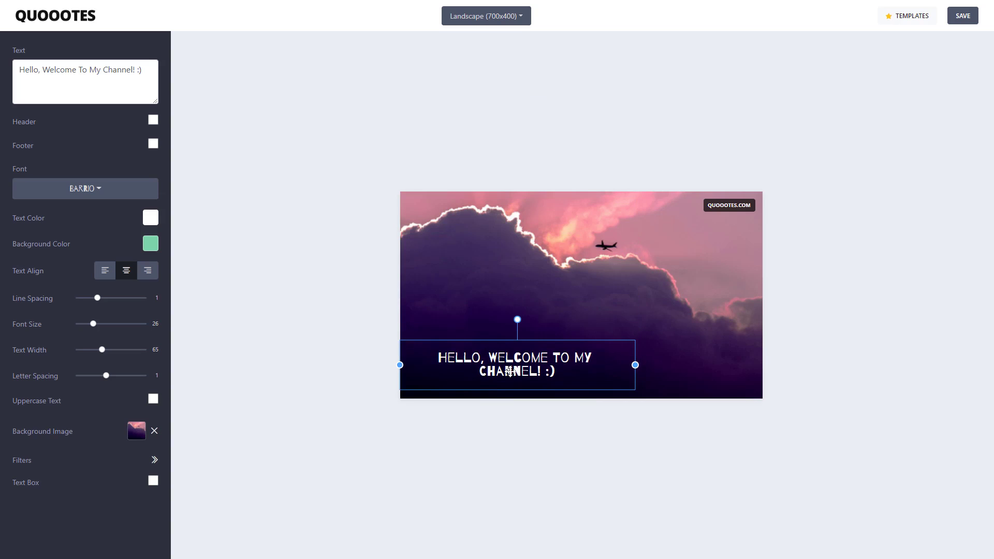
pyautogui.moveTo(636, 366); pyautogui.dragTo(528, 374)
pyautogui.click(528, 373)
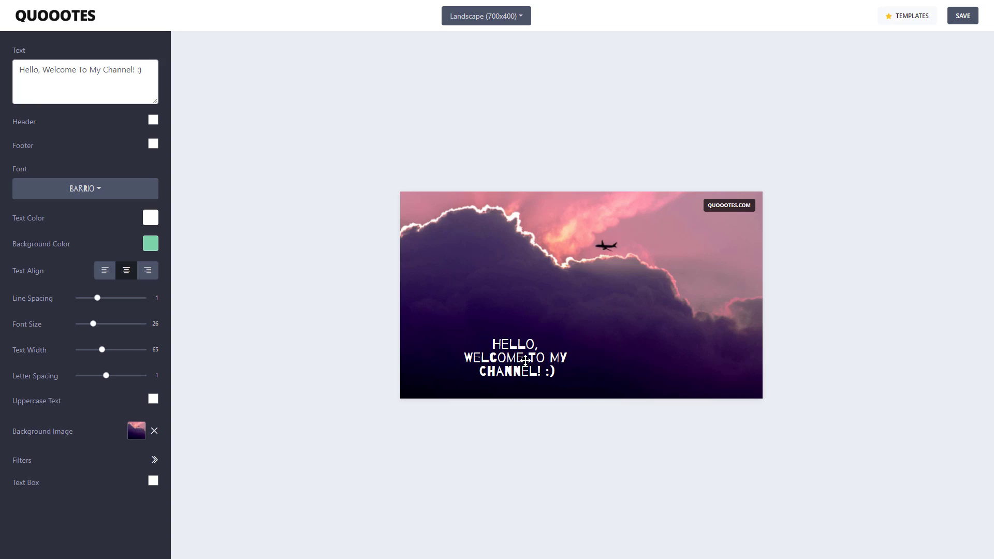
pyautogui.moveTo(467, 361); pyautogui.dragTo(454, 357)
pyautogui.click(325, 304)
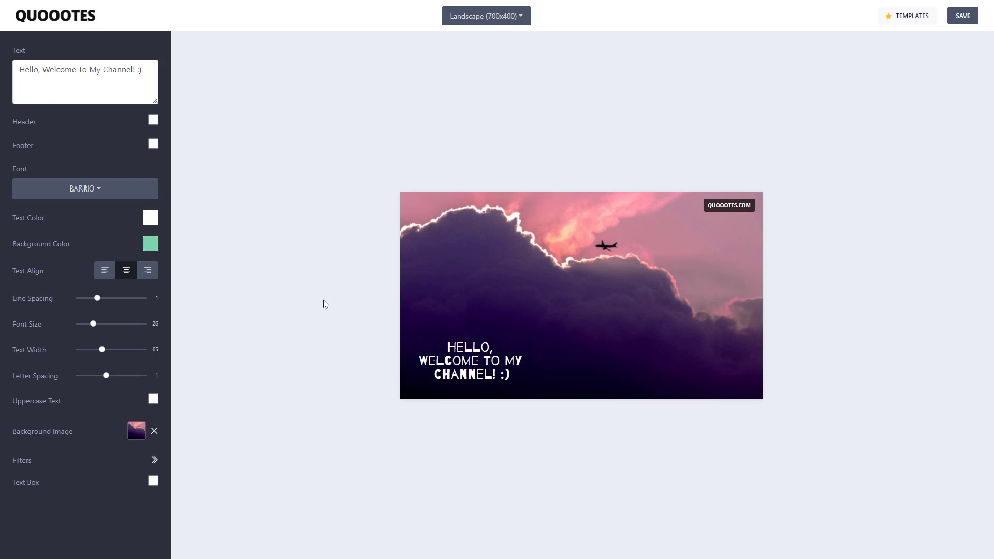
# Set the quote's text color to bright green and check the background color options without changing them.
pyautogui.click(152, 220)
pyautogui.click(74, 312)
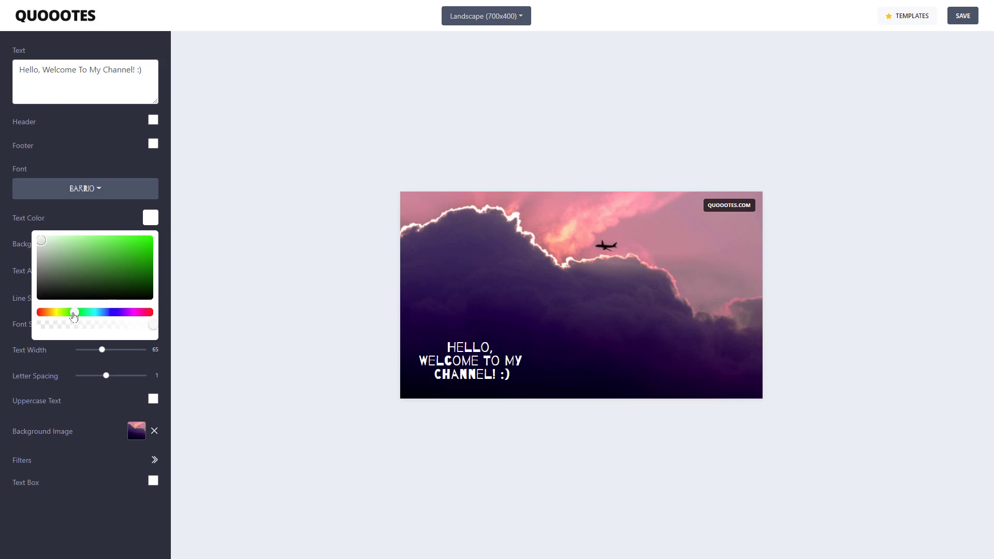
pyautogui.click(132, 250)
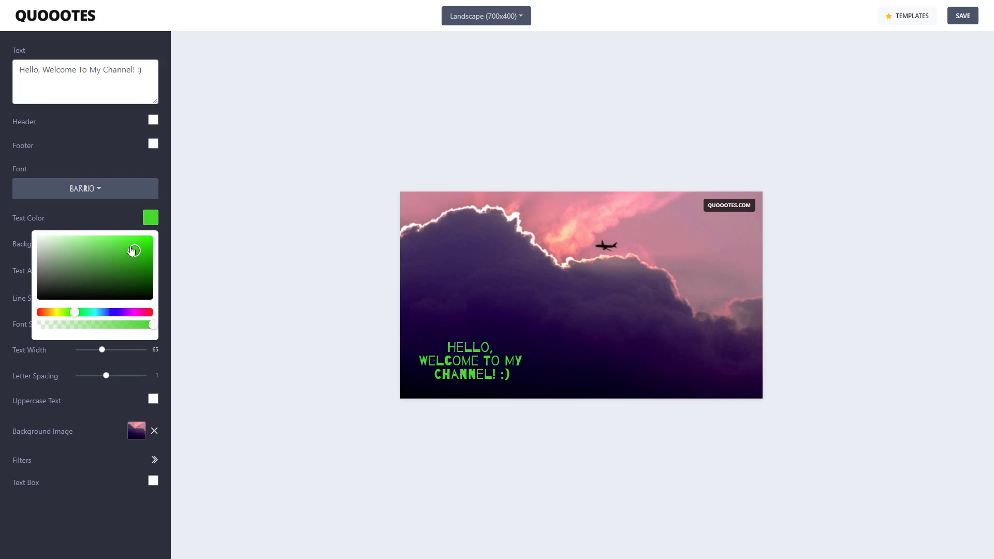
pyautogui.click(129, 214)
pyautogui.click(148, 247)
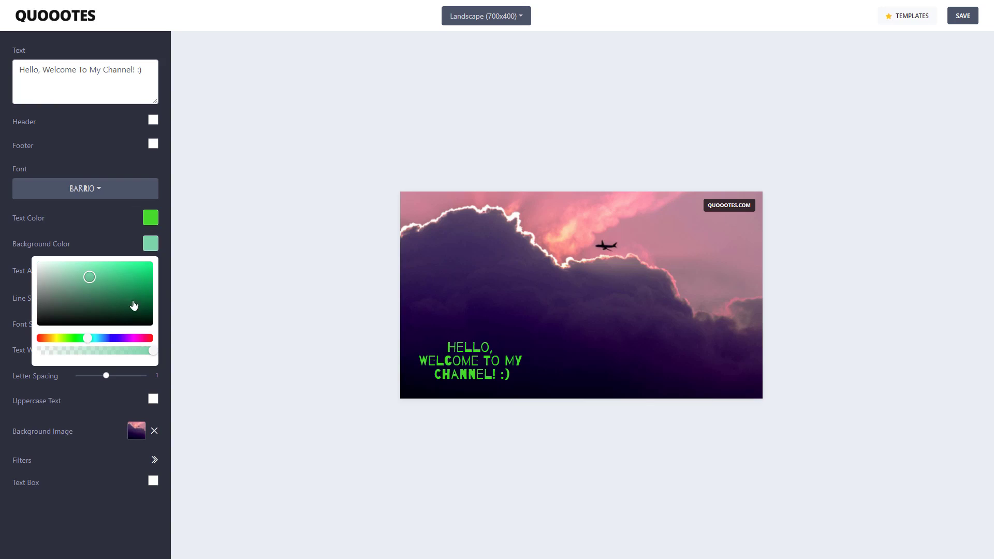
pyautogui.click(94, 232)
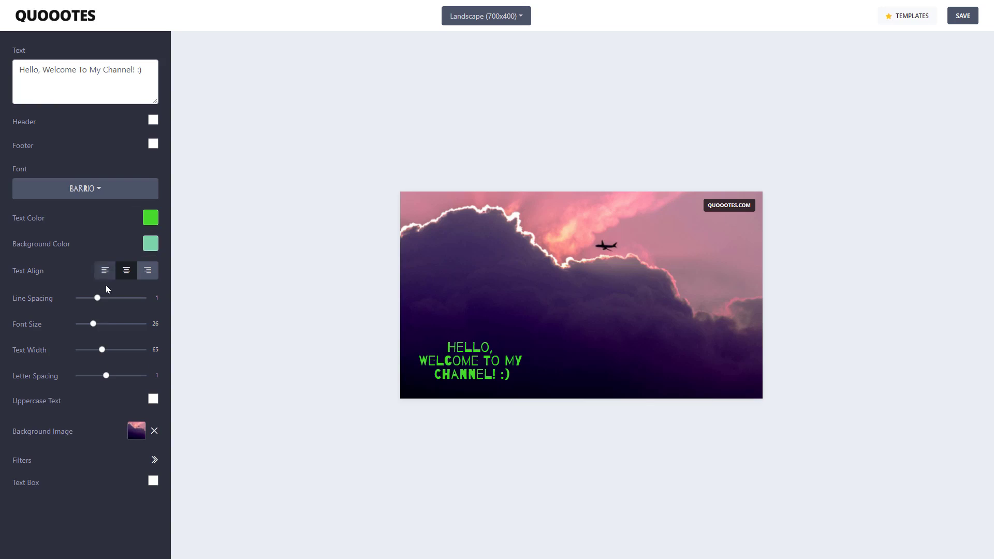
# Set line spacing 1.4, font size 38, text width 58 and letter spacing 3, widening and repositioning the quote at the image's lower left.
pyautogui.moveTo(97, 299); pyautogui.dragTo(105, 326)
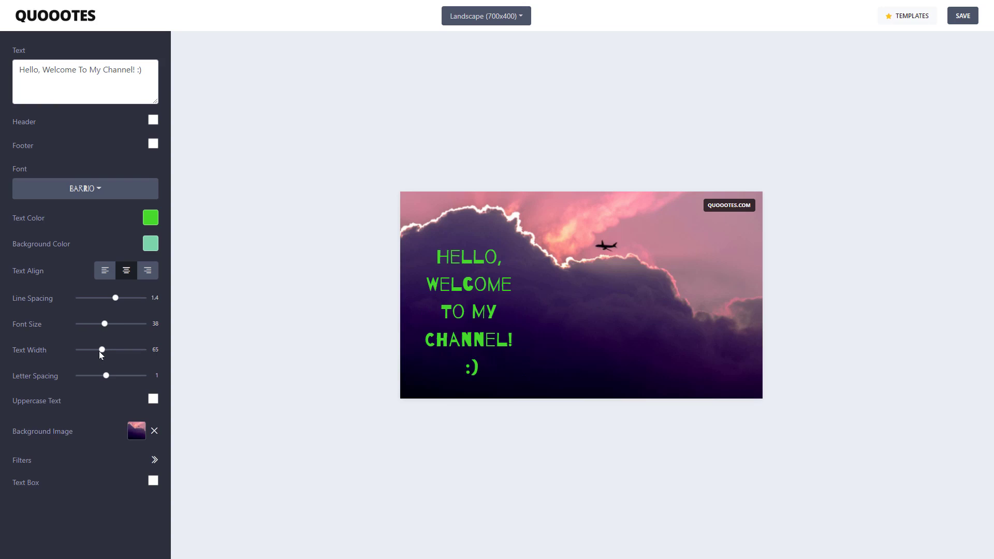
pyautogui.moveTo(102, 353)
pyautogui.mouseDown()
pyautogui.moveTo(68, 354)
pyautogui.moveTo(94, 355)
pyautogui.mouseUp()
pyautogui.click(481, 375)
pyautogui.moveTo(439, 356); pyautogui.dragTo(476, 352)
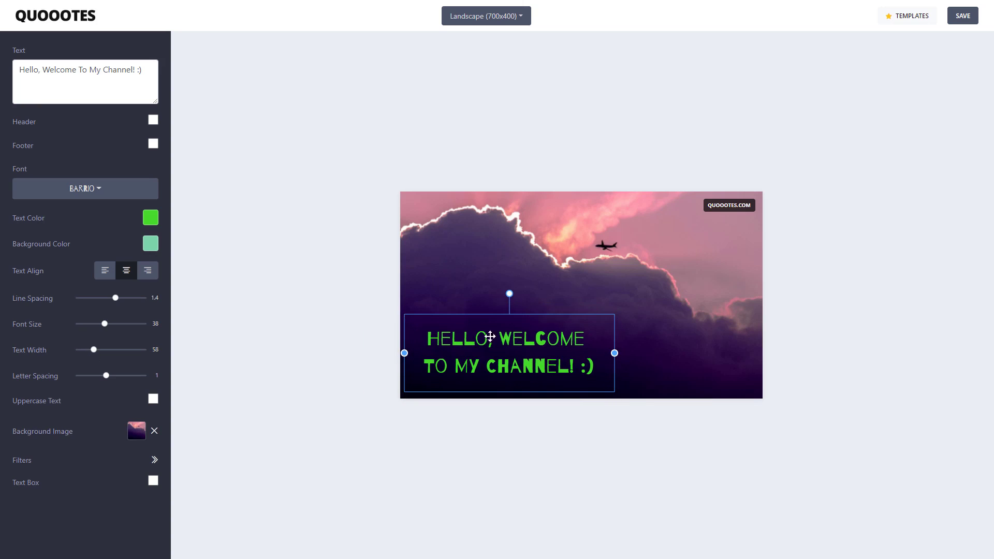
pyautogui.click(291, 355)
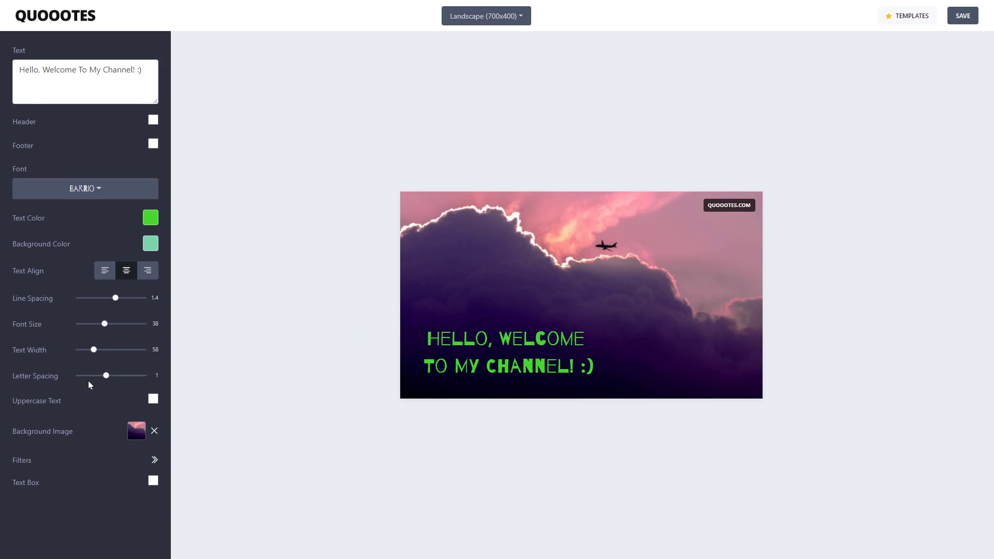
pyautogui.moveTo(111, 376); pyautogui.dragTo(123, 376)
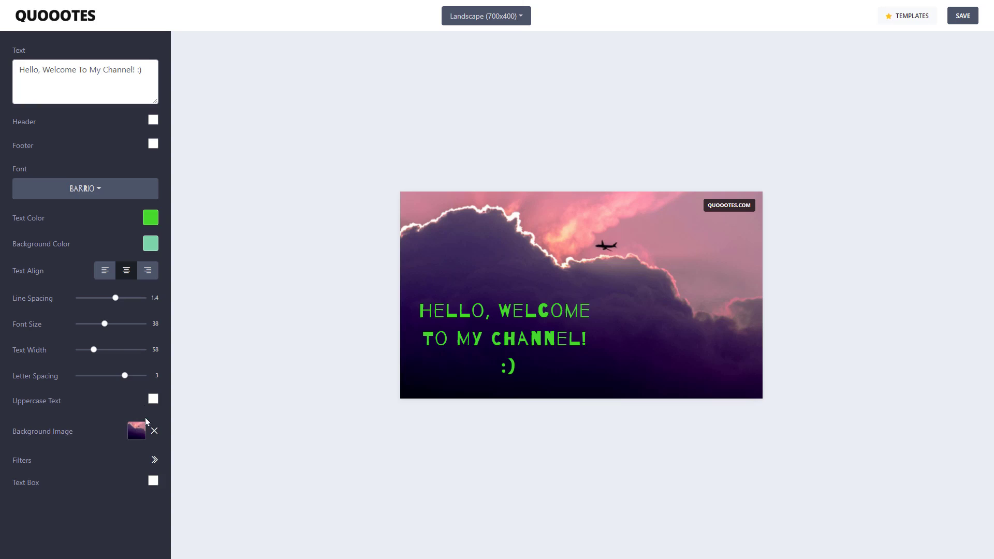
# Try several suggested background images behind the quote, ending with the light green one with a curved darker shape.
pyautogui.click(139, 432)
pyautogui.click(120, 140)
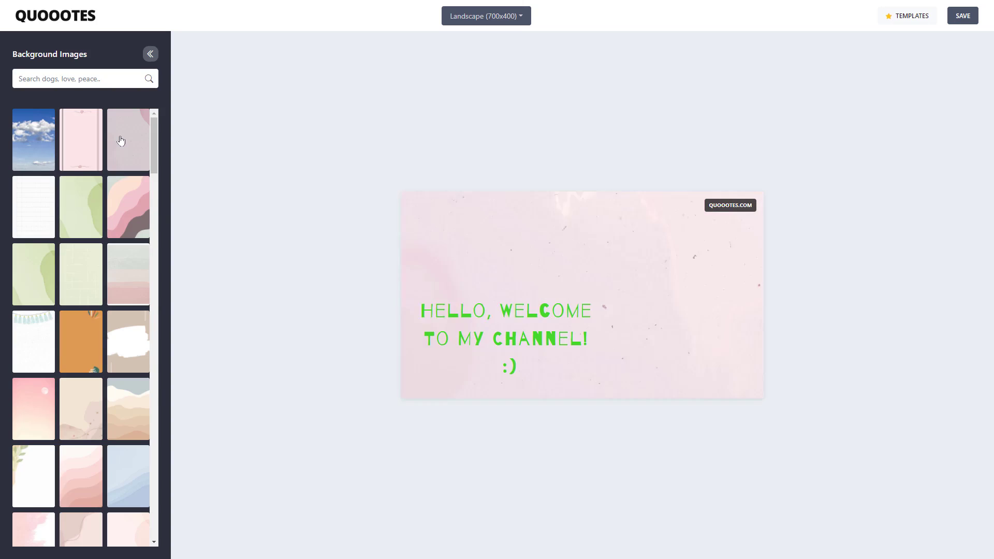
pyautogui.click(73, 146)
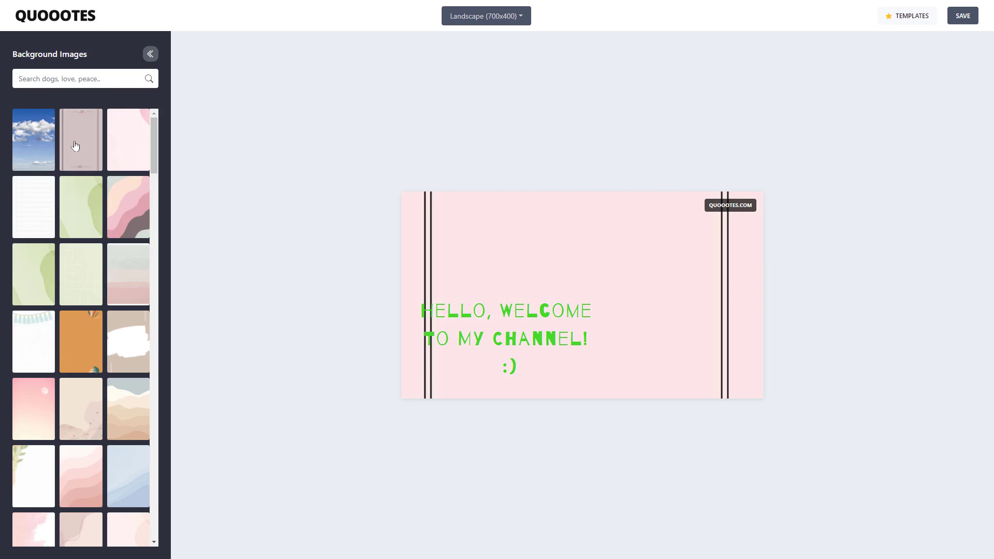
pyautogui.click(31, 151)
pyautogui.click(128, 207)
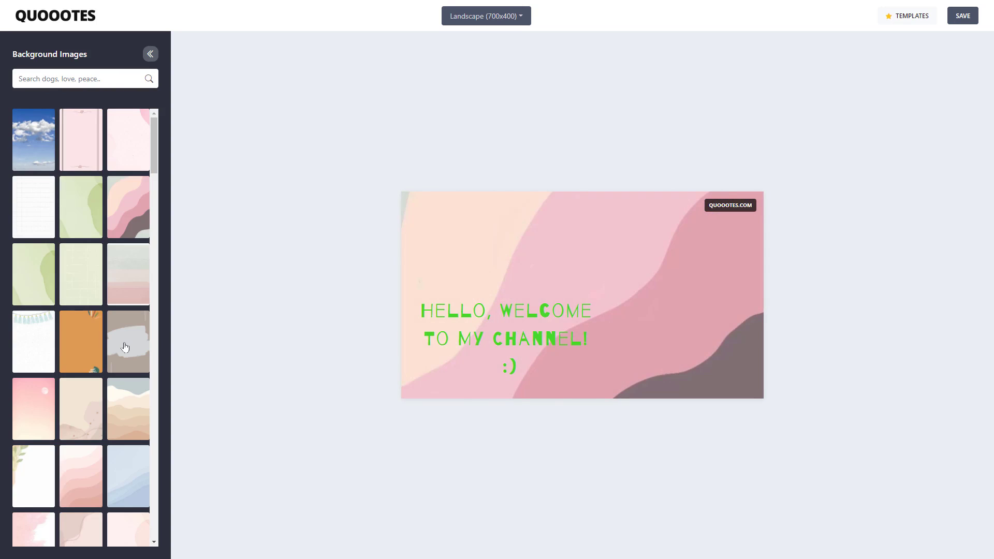
pyautogui.click(125, 347)
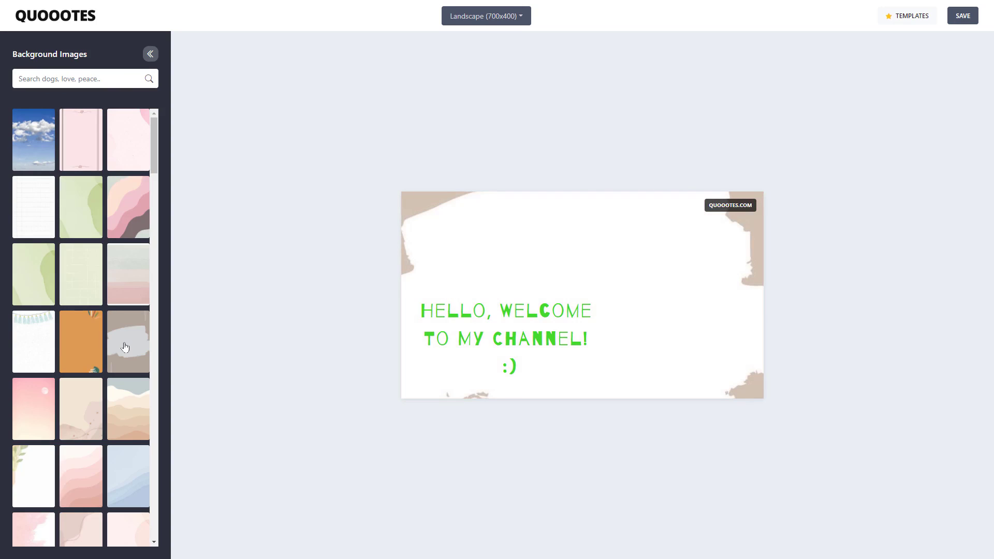
pyautogui.click(80, 343)
pyautogui.click(29, 339)
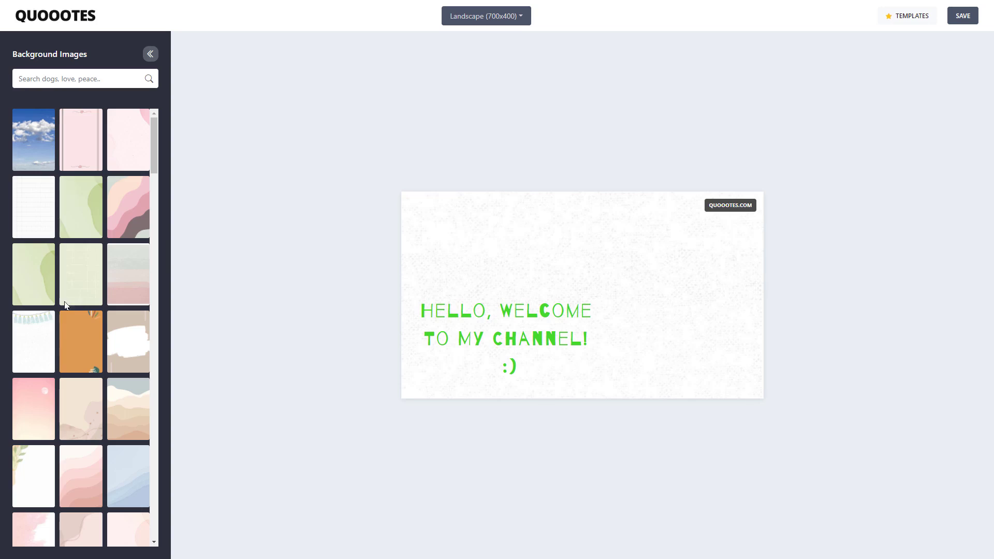
pyautogui.click(78, 214)
# Search the background images for "youtube", try several and apply the desktop monitor showing the YouTube page.
pyautogui.click(75, 79)
pyautogui.write('youtube')
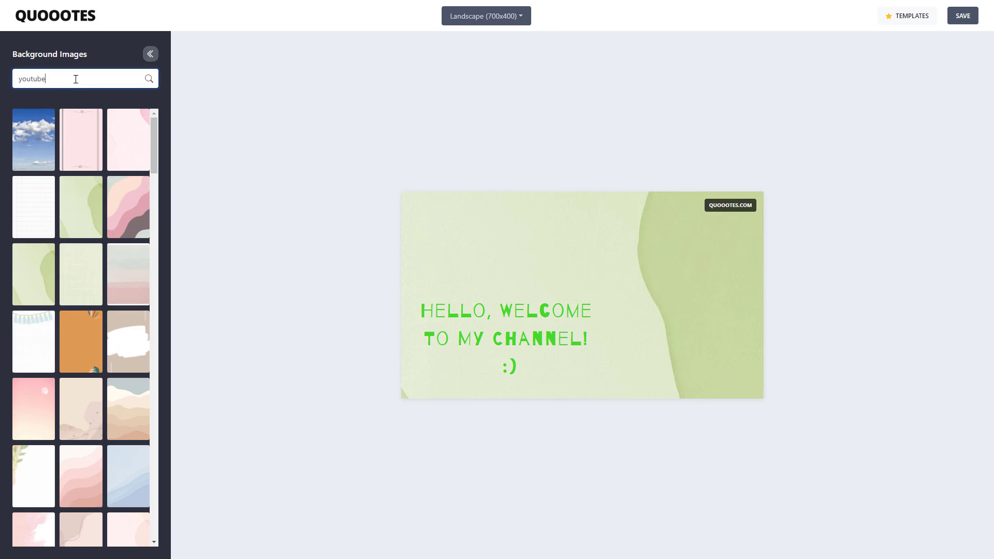
pyautogui.press('Return')
pyautogui.click(79, 150)
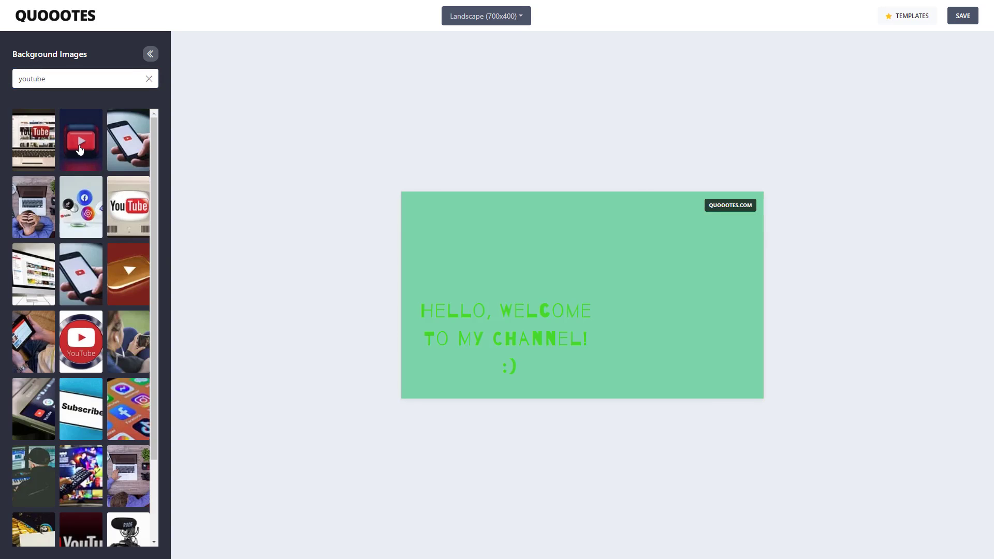
pyautogui.click(129, 141)
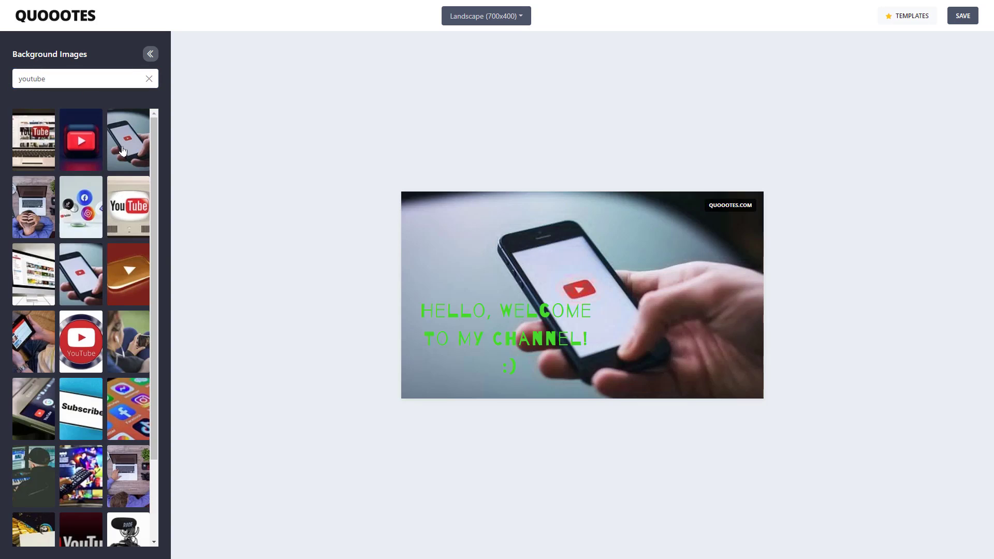
pyautogui.click(86, 296)
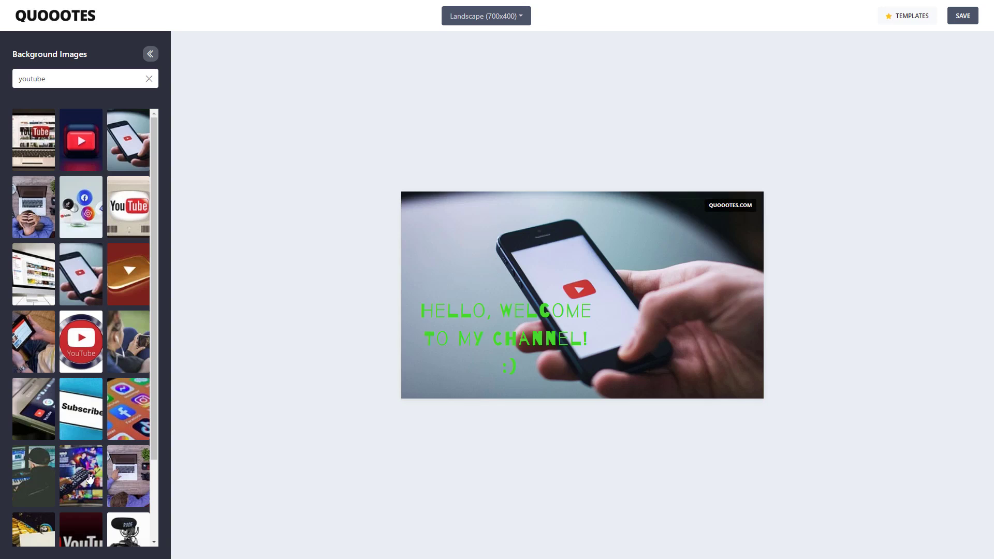
pyautogui.click(45, 300)
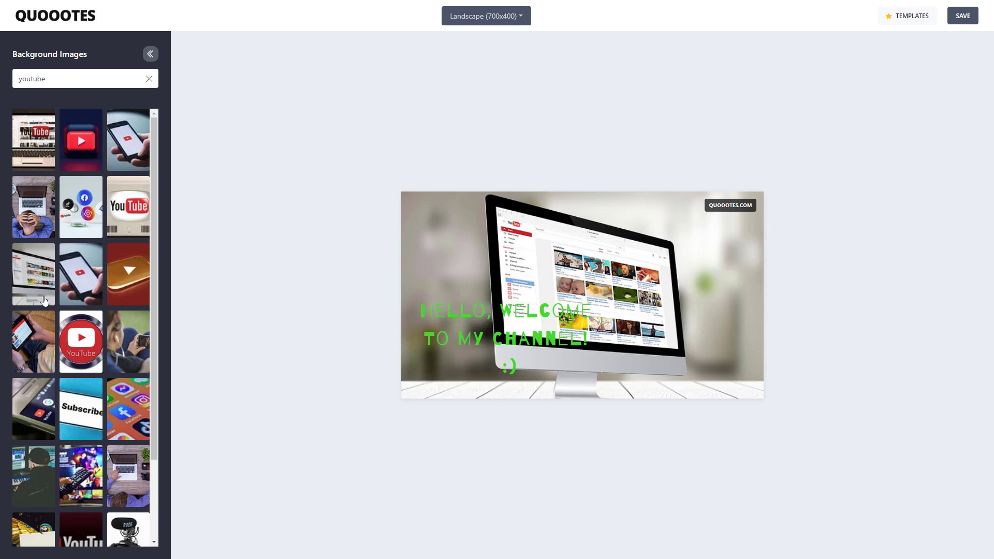
pyautogui.click(149, 78)
pyautogui.click(150, 56)
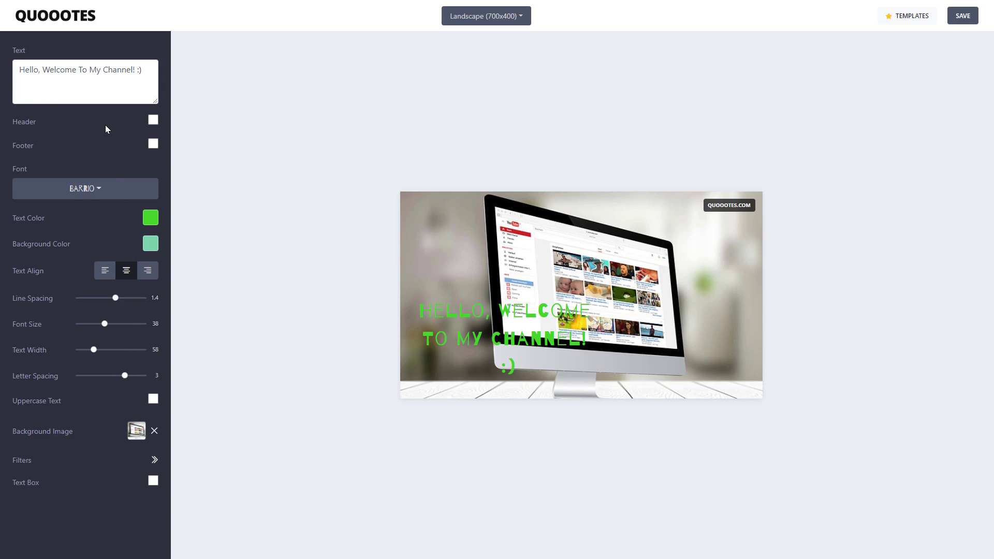
# Try the Story, Square and Landscape canvas sizes, and set the canvas to Portrait (450x650).
pyautogui.click(520, 20)
pyautogui.click(503, 72)
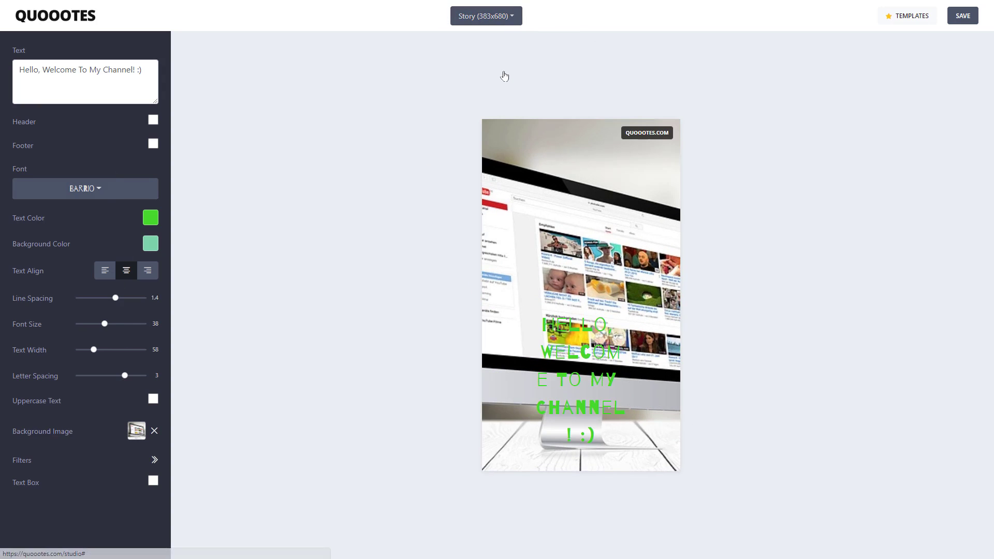
pyautogui.click(505, 17)
pyautogui.click(500, 43)
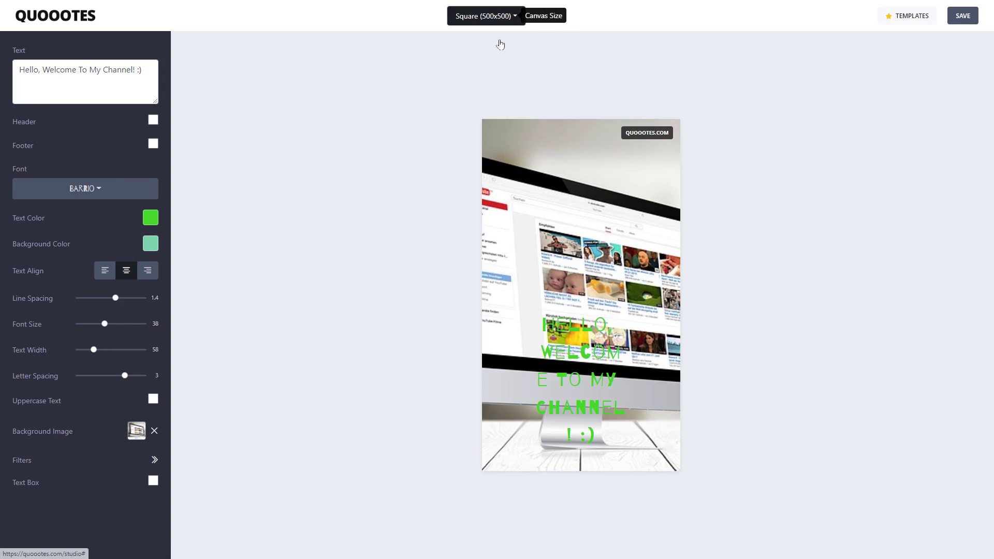
pyautogui.click(496, 21)
pyautogui.click(491, 92)
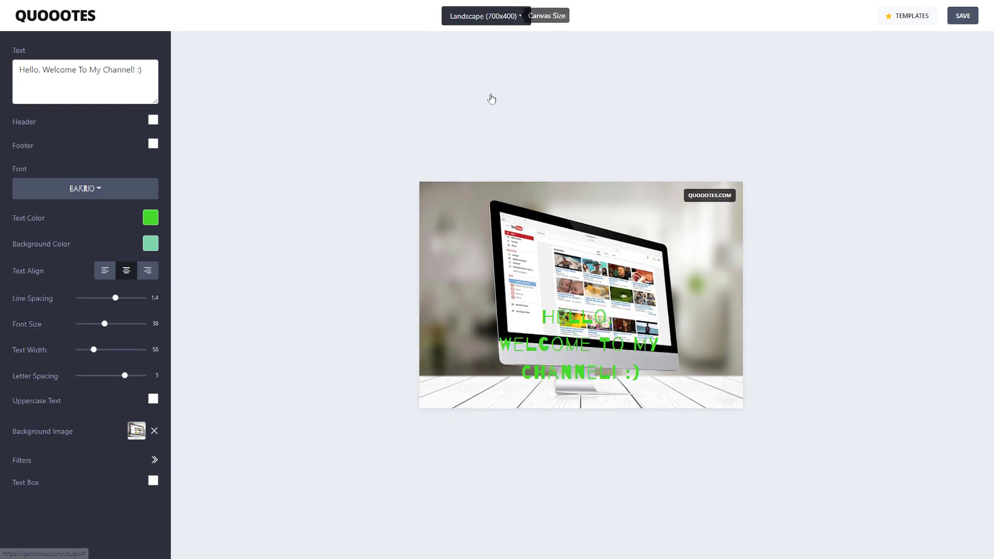
pyautogui.click(488, 20)
pyautogui.click(489, 109)
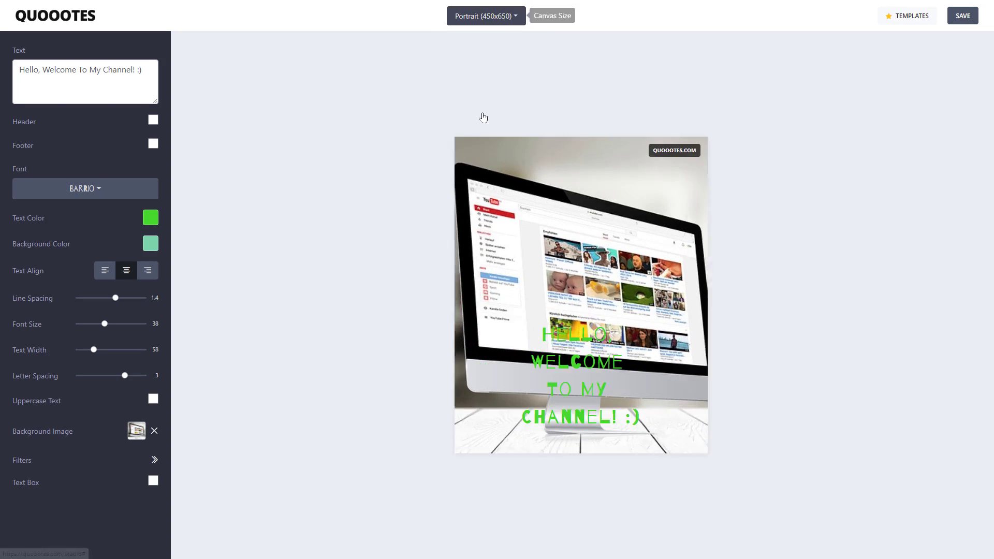
# Save the quote under the Funny topic without keywords and download the finished image.
pyautogui.click(959, 19)
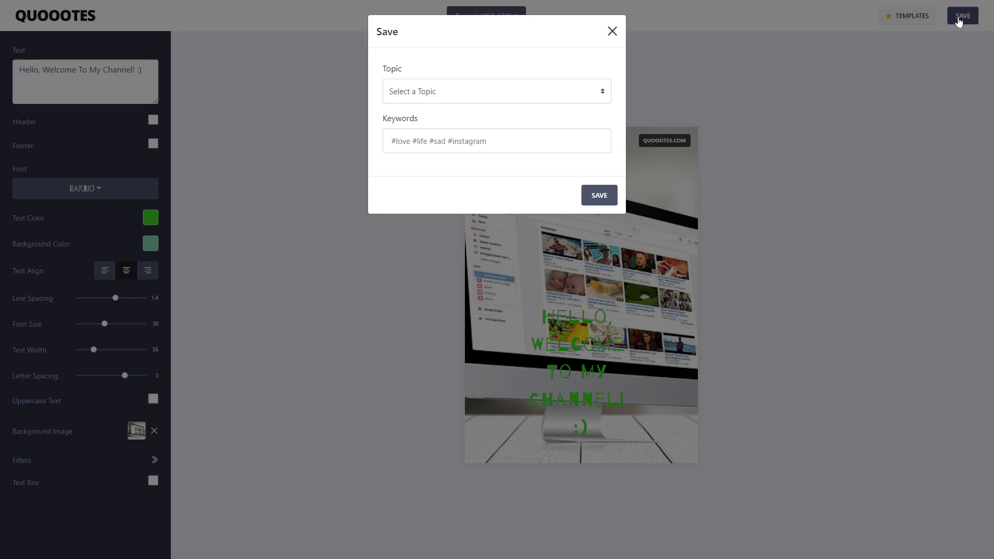
pyautogui.click(464, 99)
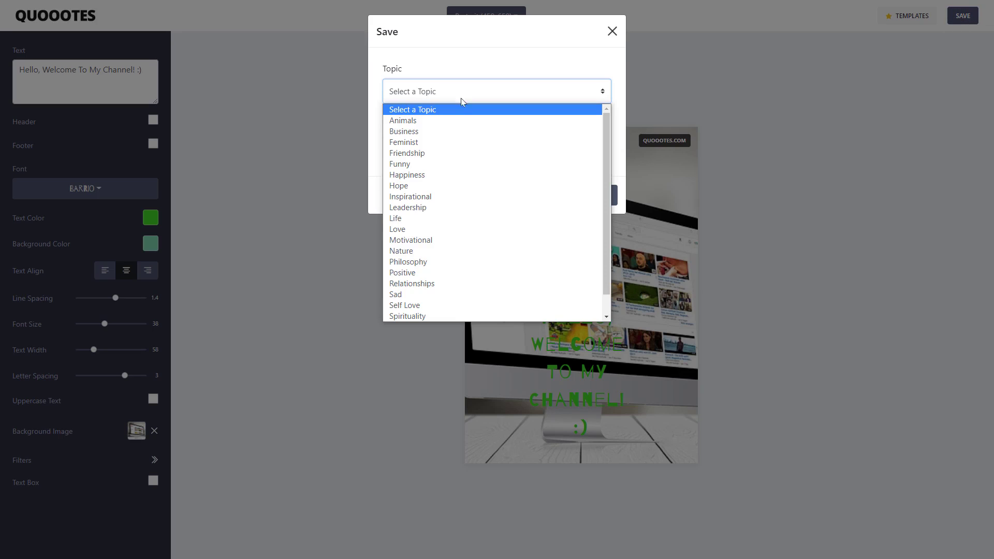
pyautogui.click(450, 165)
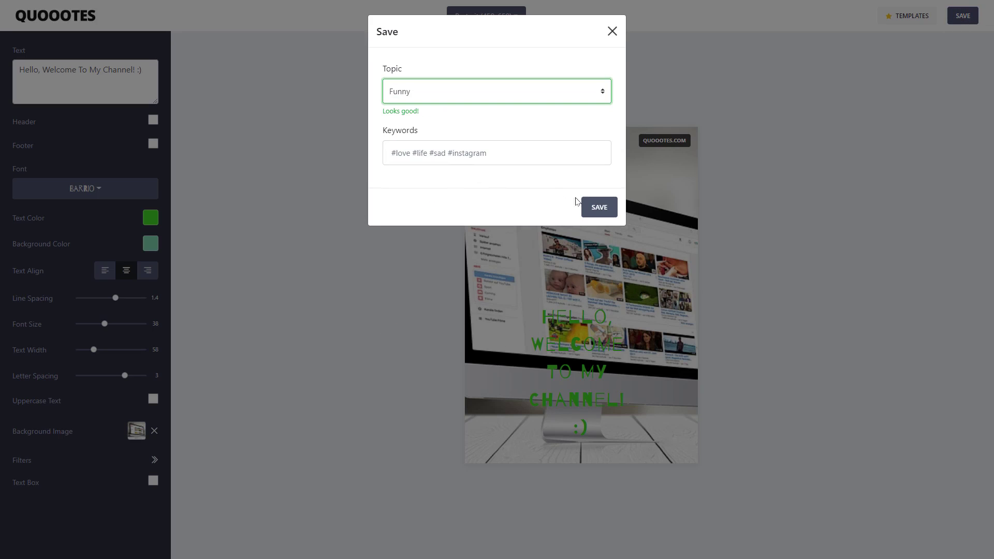
pyautogui.click(596, 207)
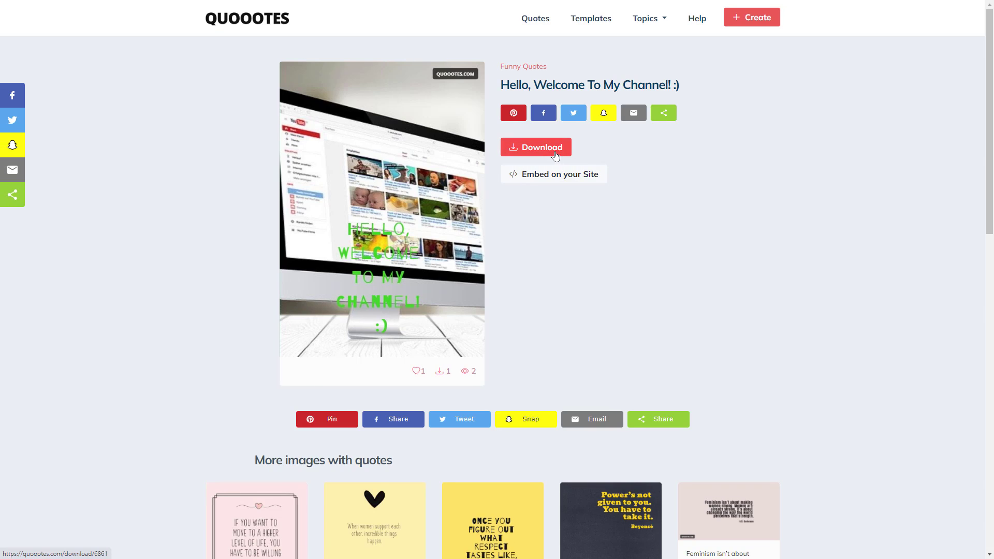
pyautogui.click(556, 154)
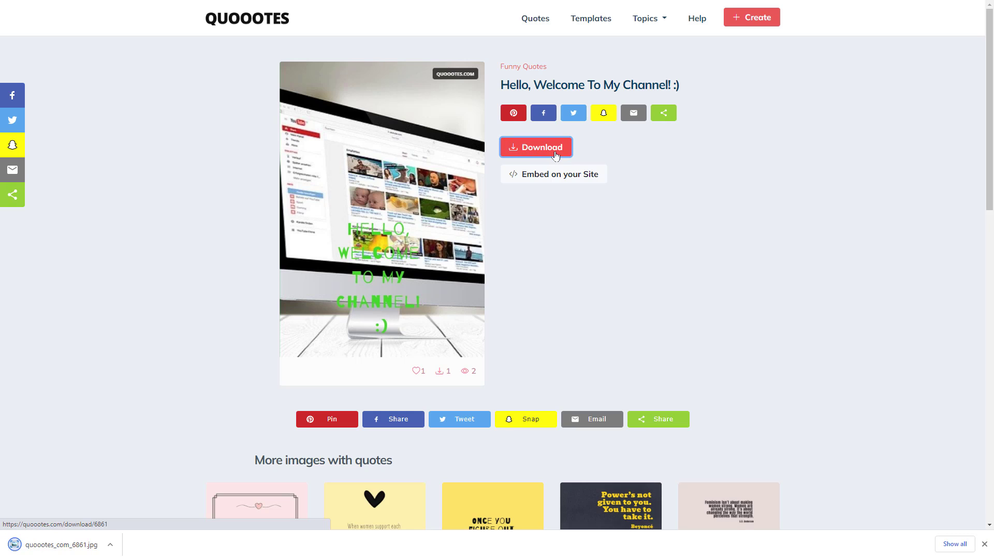
pyautogui.click(110, 545)
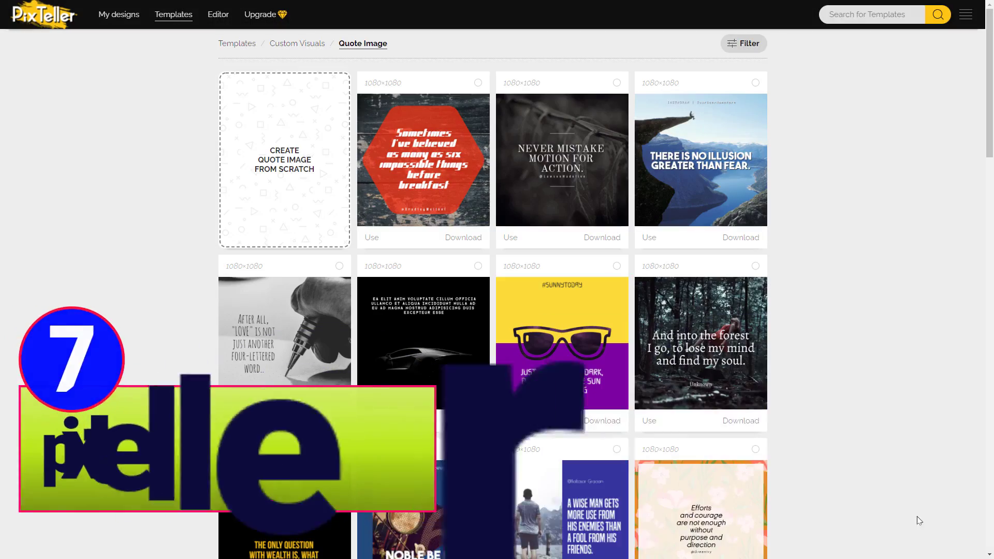
# Browse the quote image templates and open the blue "Noble be man, helpful and good!" one for editing.
pyautogui.scroll(-2, 844, 178)
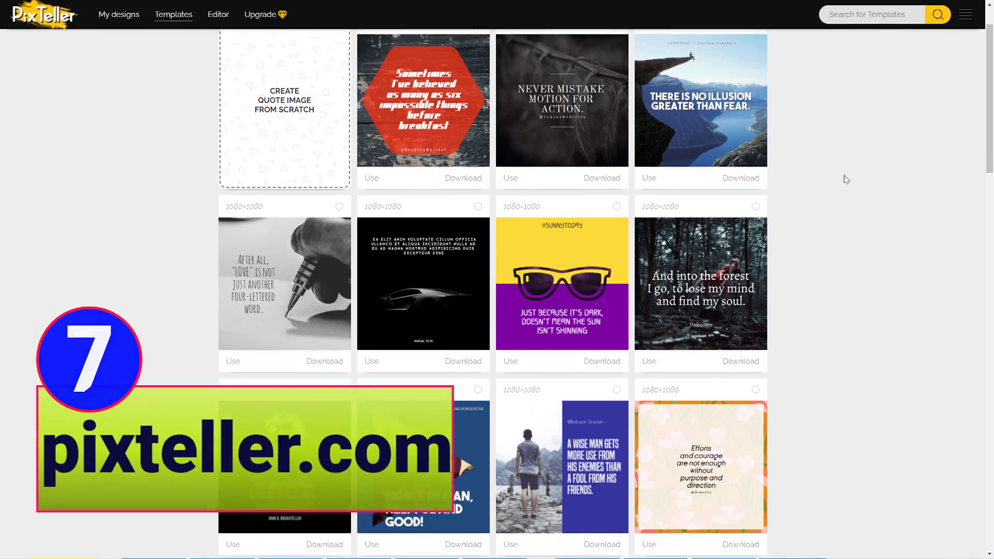
pyautogui.scroll(-8, 845, 179)
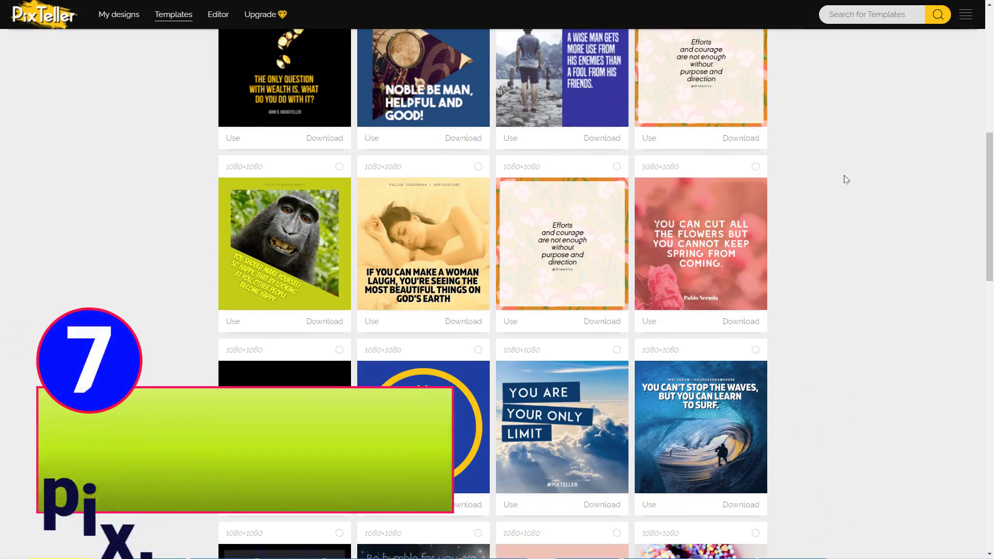
pyautogui.scroll(-10, 845, 179)
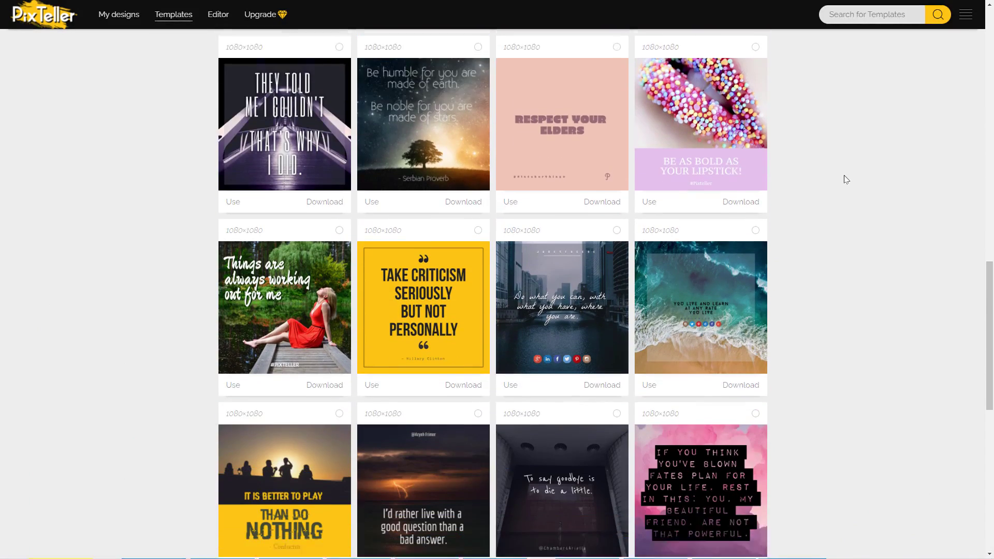
pyautogui.scroll(-6, 845, 179)
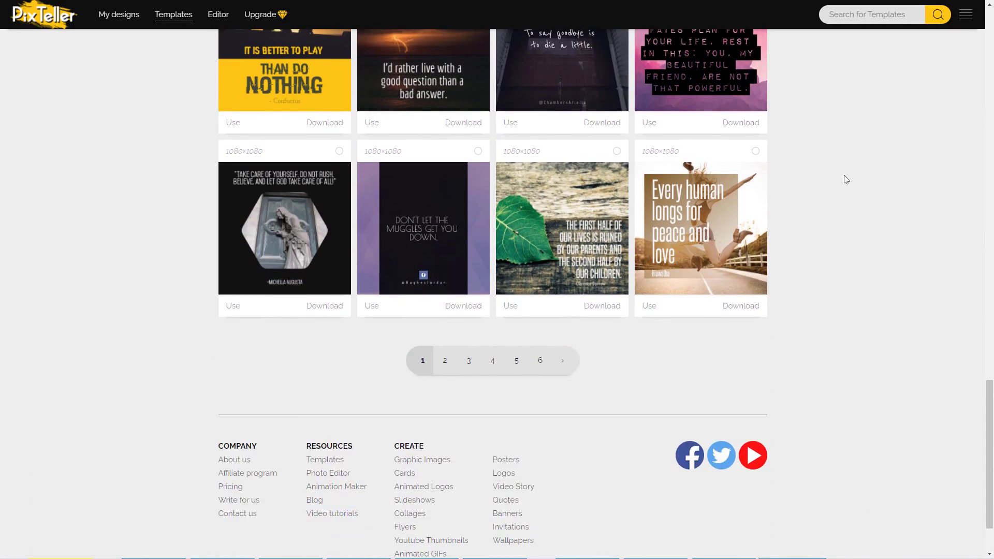
pyautogui.scroll(4, 844, 179)
pyautogui.scroll(17, 844, 180)
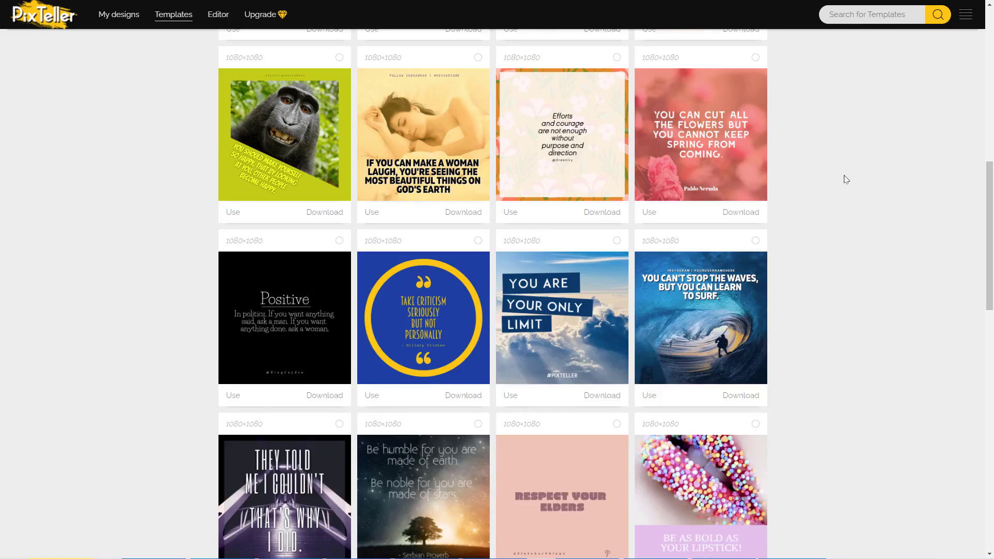
pyautogui.scroll(5, 845, 179)
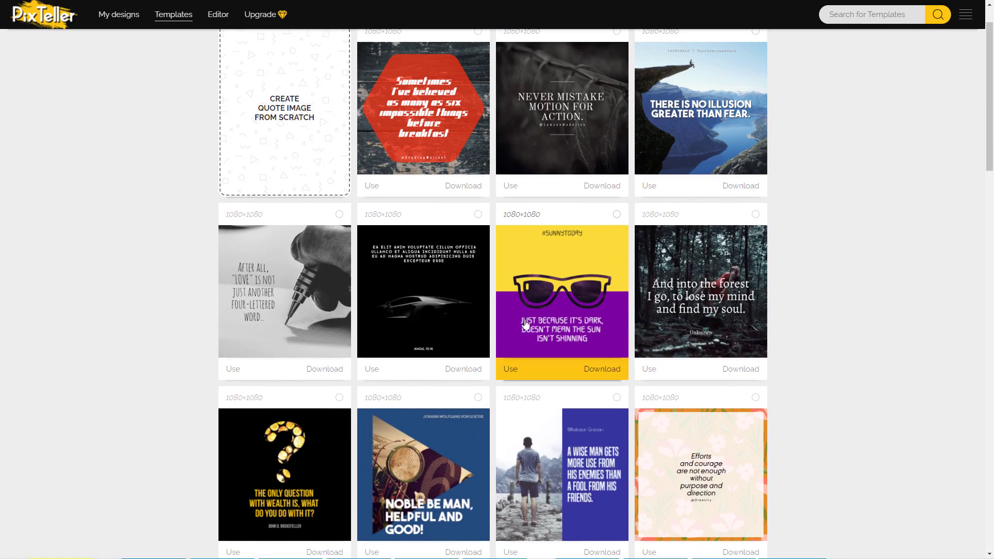
pyautogui.click(449, 454)
pyautogui.scroll(-3, 450, 448)
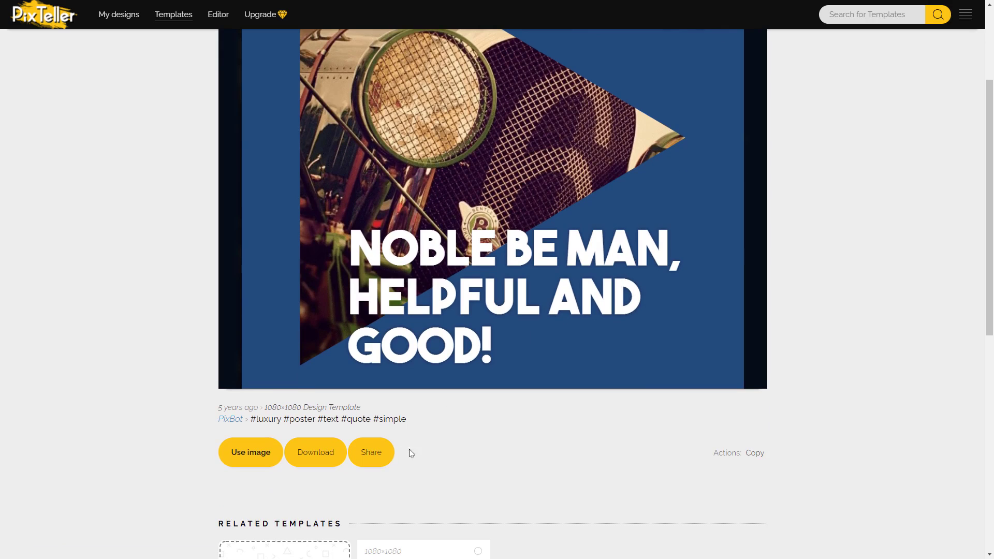
pyautogui.click(256, 452)
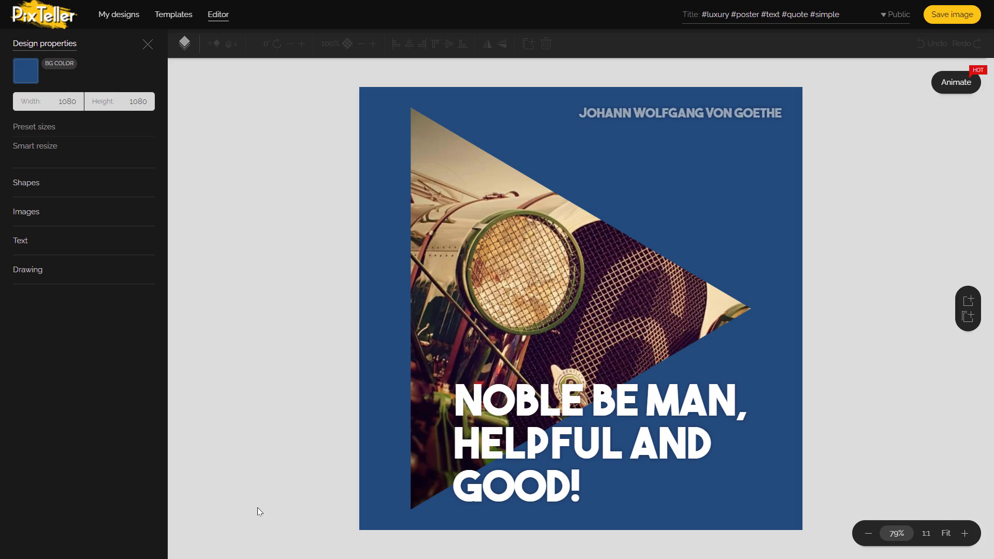
# Replace the main quote text with "Change the text Here!".
pyautogui.click(521, 421)
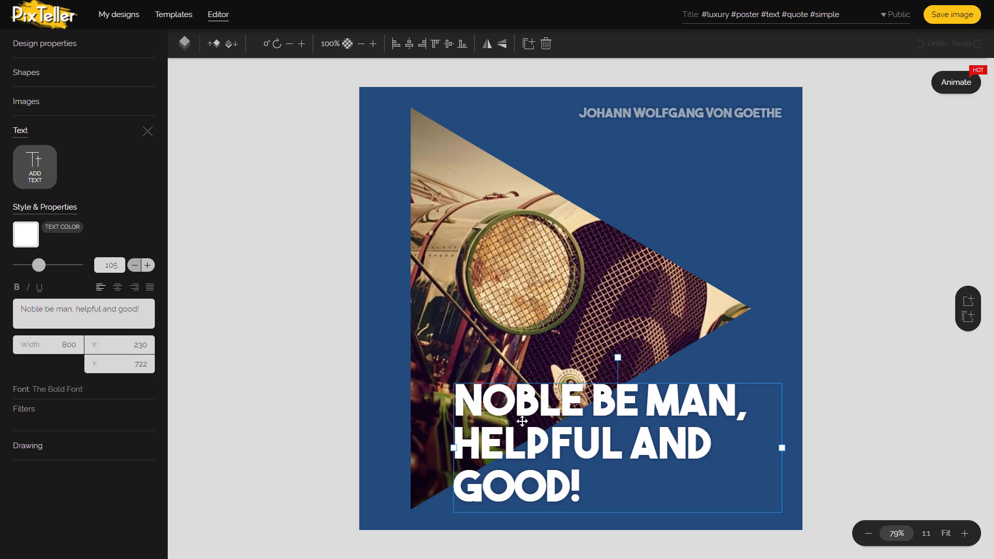
pyautogui.tripleClick(95, 309)
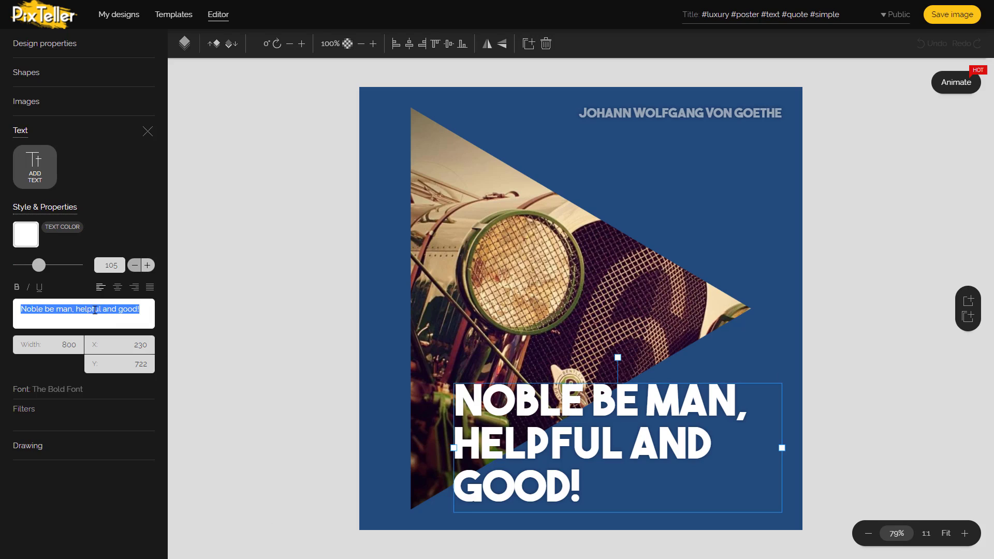
pyautogui.write('Change')
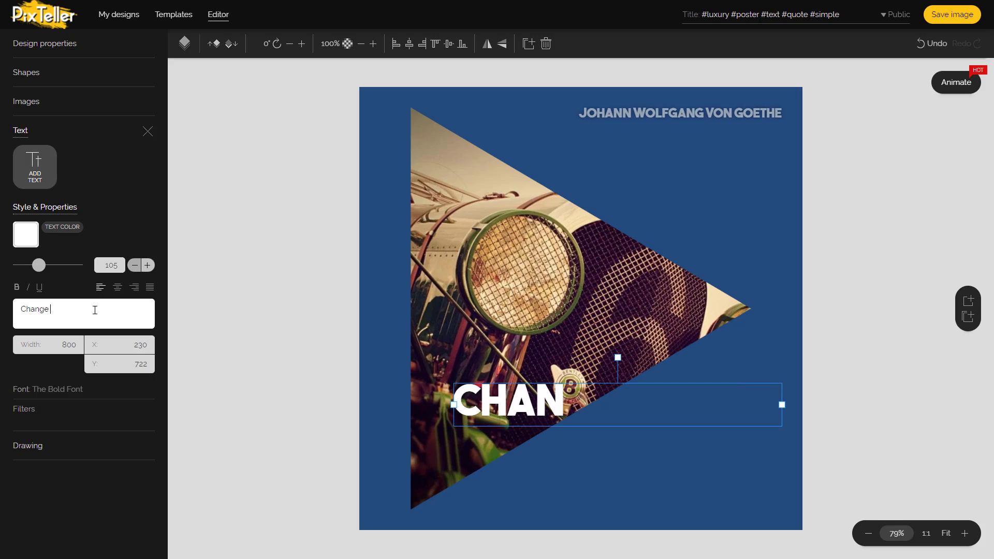
pyautogui.write(' the text')
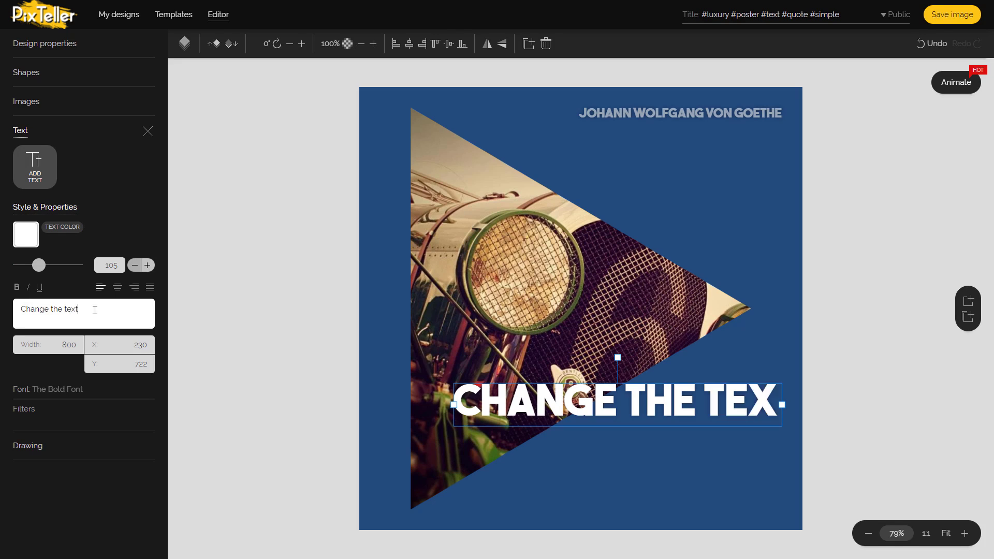
pyautogui.write(' Here!')
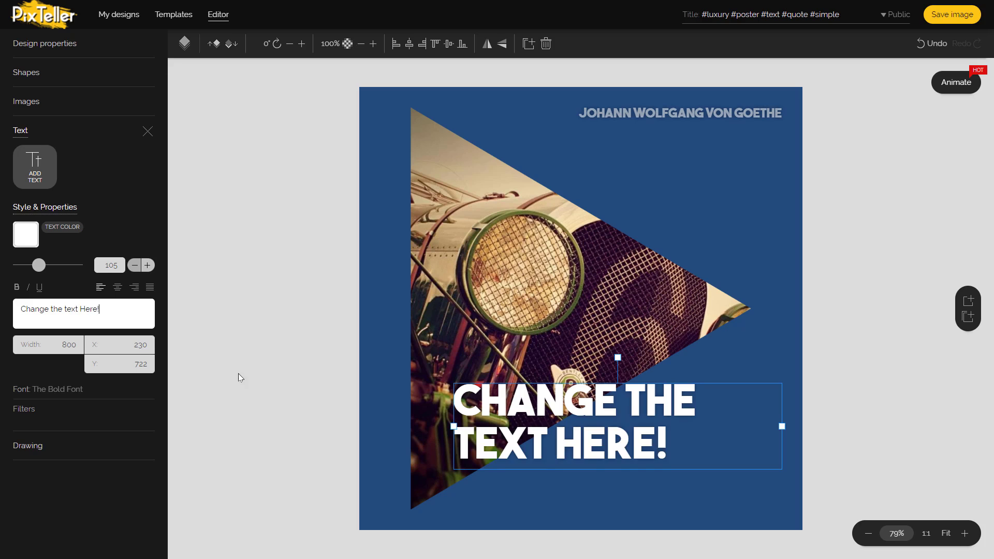
# Append "OR HERE!" to the quote directly on the canvas and move the text block up over the middle of the triangular photo.
pyautogui.doubleClick(665, 442)
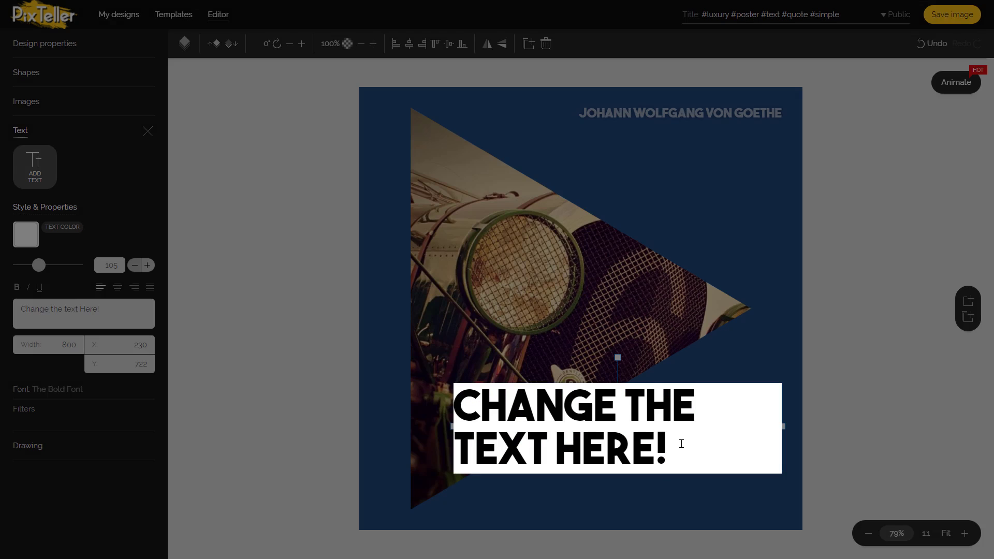
pyautogui.write('OR')
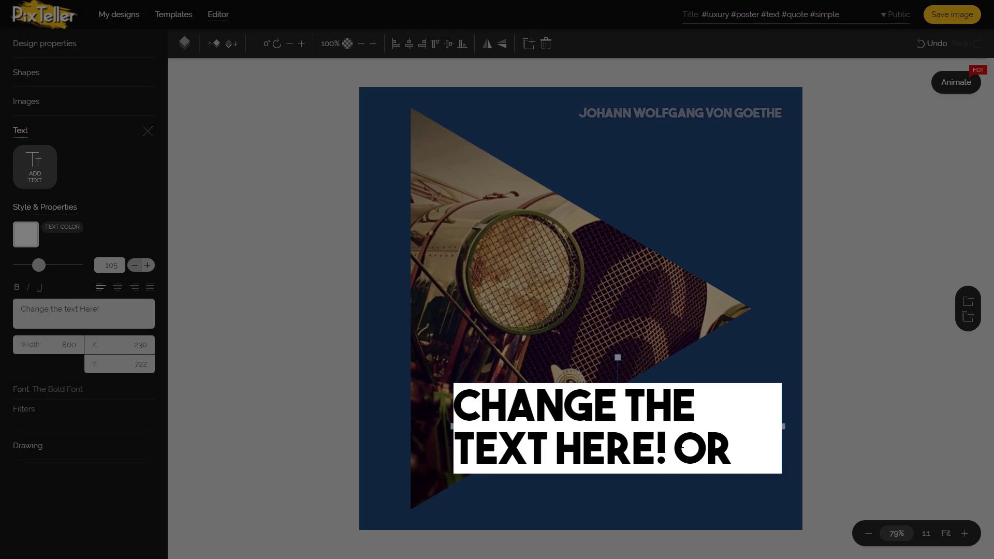
pyautogui.write(' HERE!')
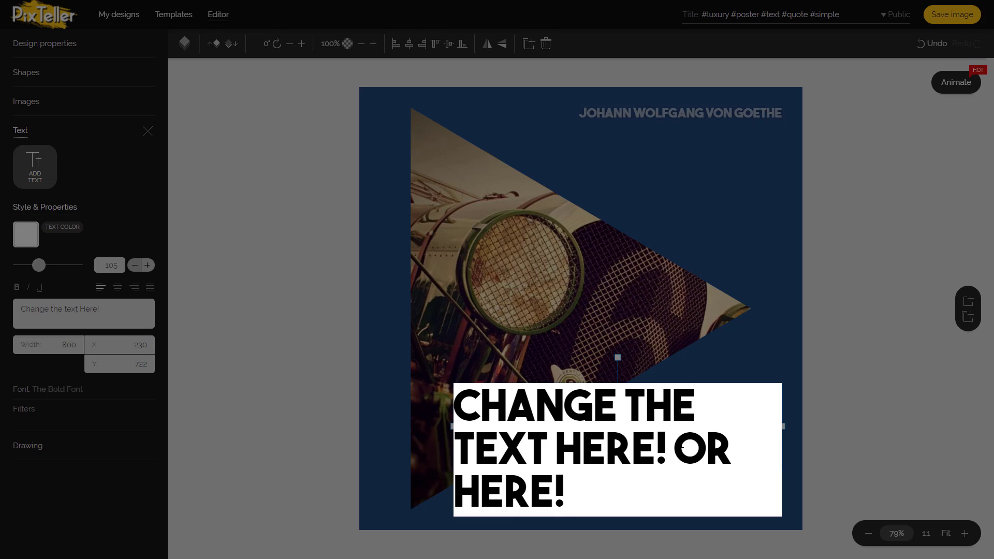
pyautogui.click(387, 314)
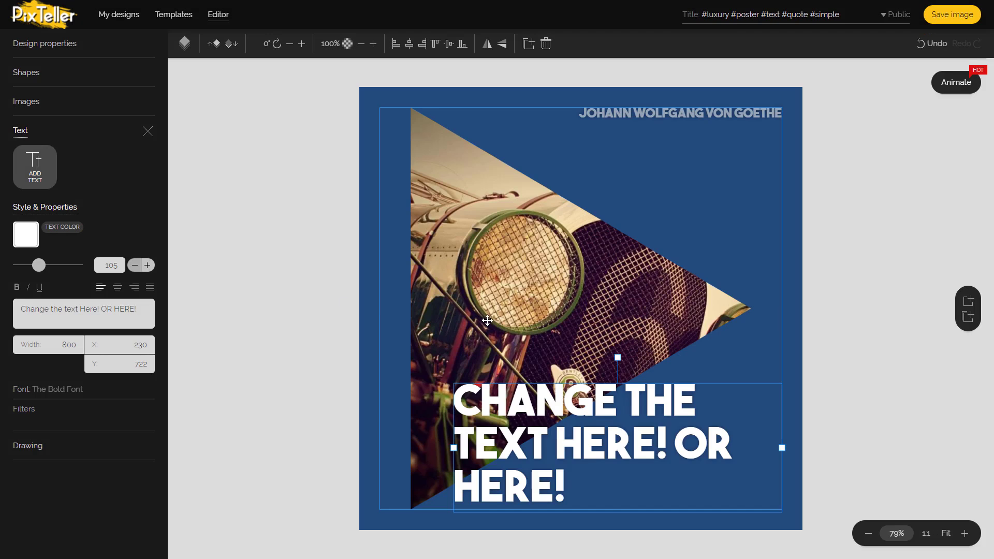
pyautogui.moveTo(556, 369); pyautogui.dragTo(533, 277)
# Replace the author line above the quote with "DISCOVER WEBSITES".
pyautogui.doubleClick(678, 118)
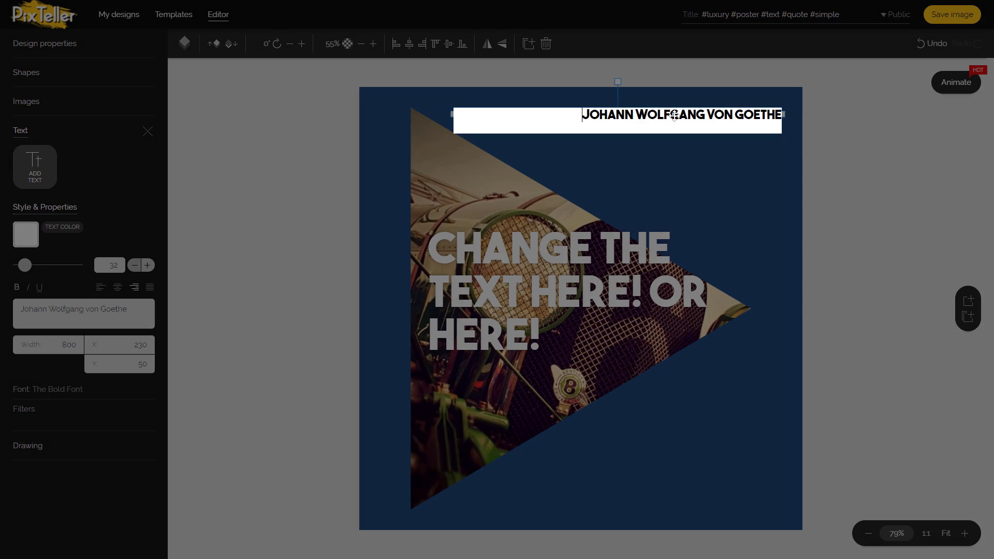
pyautogui.hotkey('ctrl', 'a')
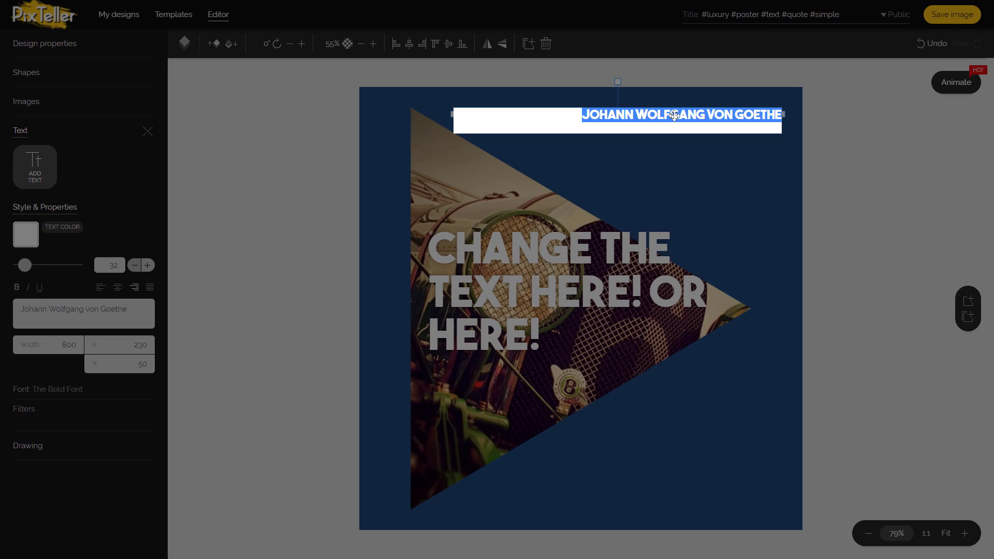
pyautogui.write('Discover')
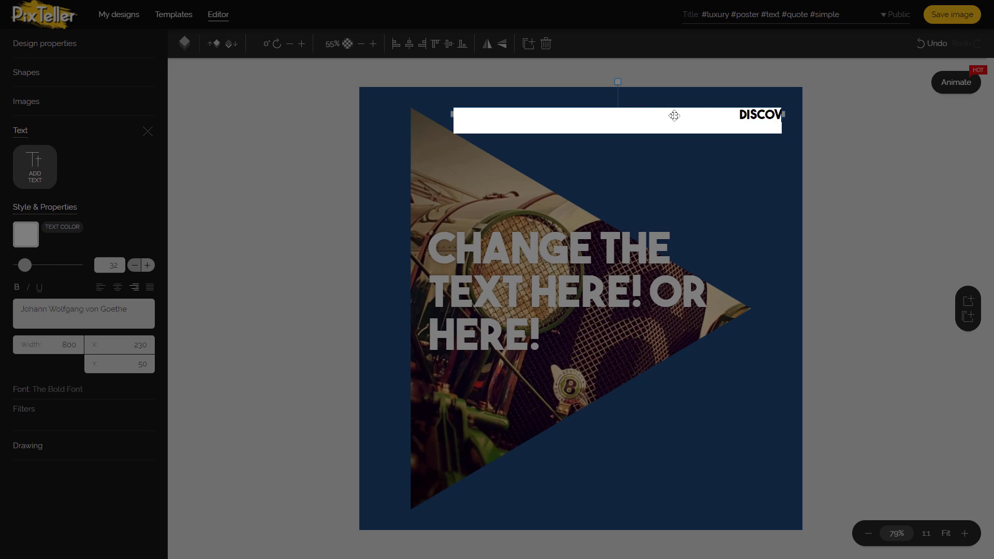
pyautogui.write(' w')
pyautogui.write('BSITES')
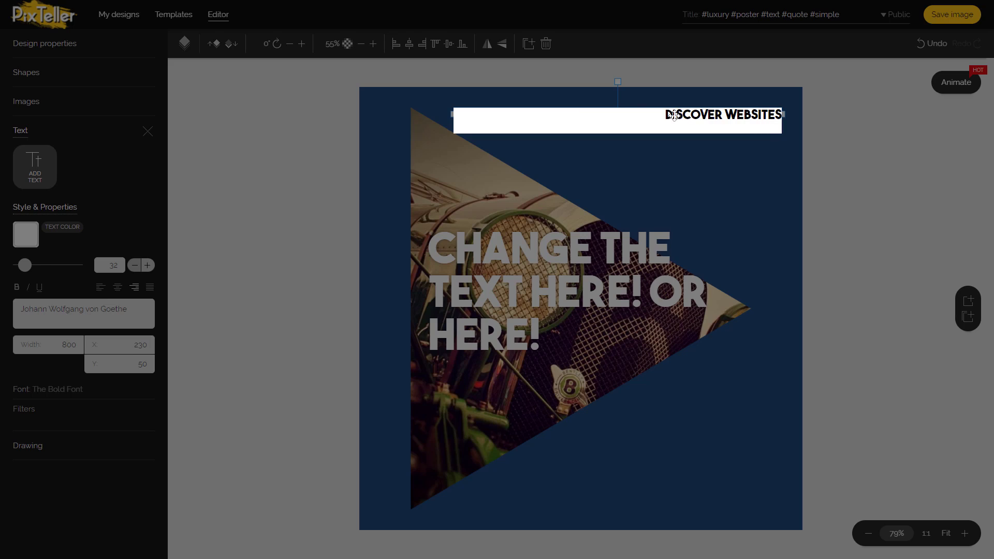
pyautogui.click(722, 215)
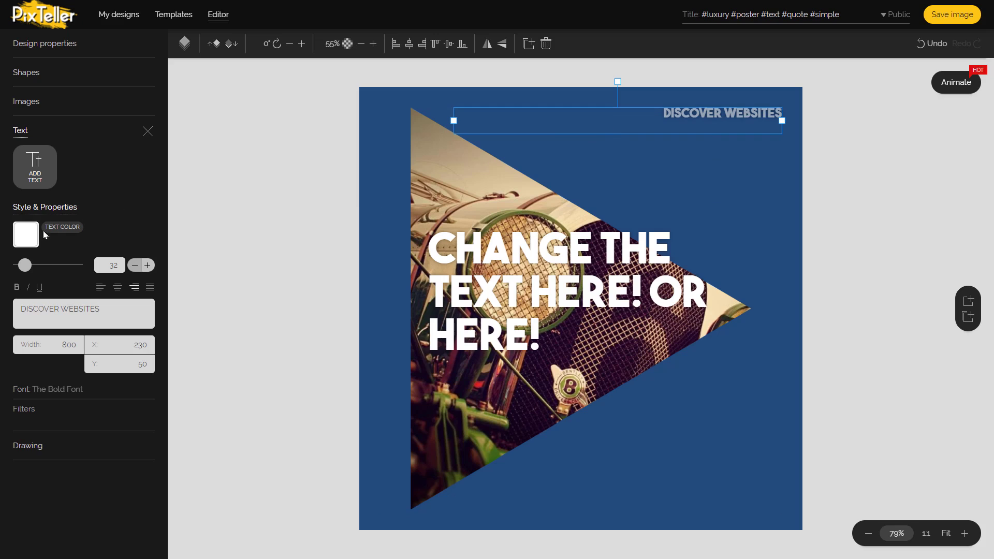
# Enlarge the "DISCOVER WEBSITES" text to size 70 and centre it in its text box.
pyautogui.moveTo(30, 268); pyautogui.dragTo(32, 268)
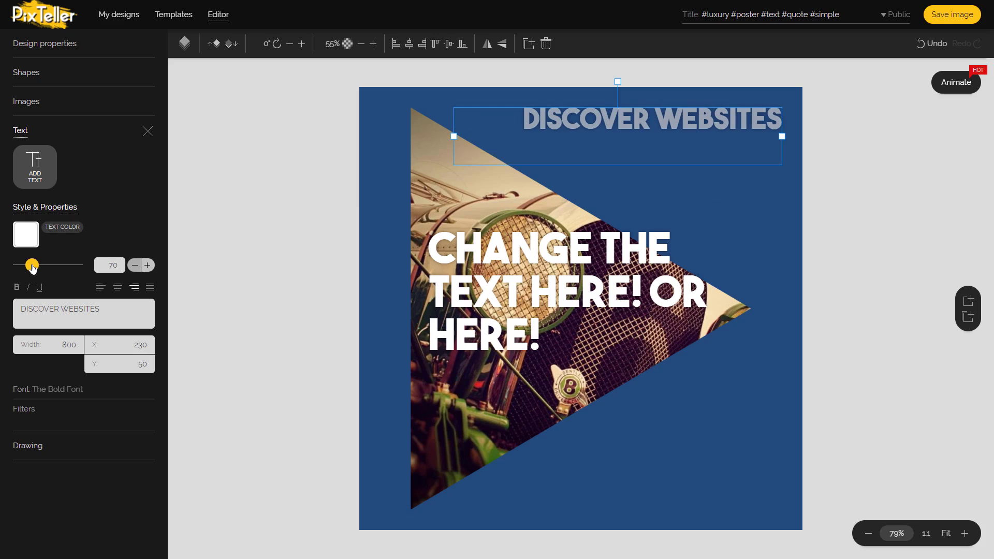
pyautogui.click(118, 288)
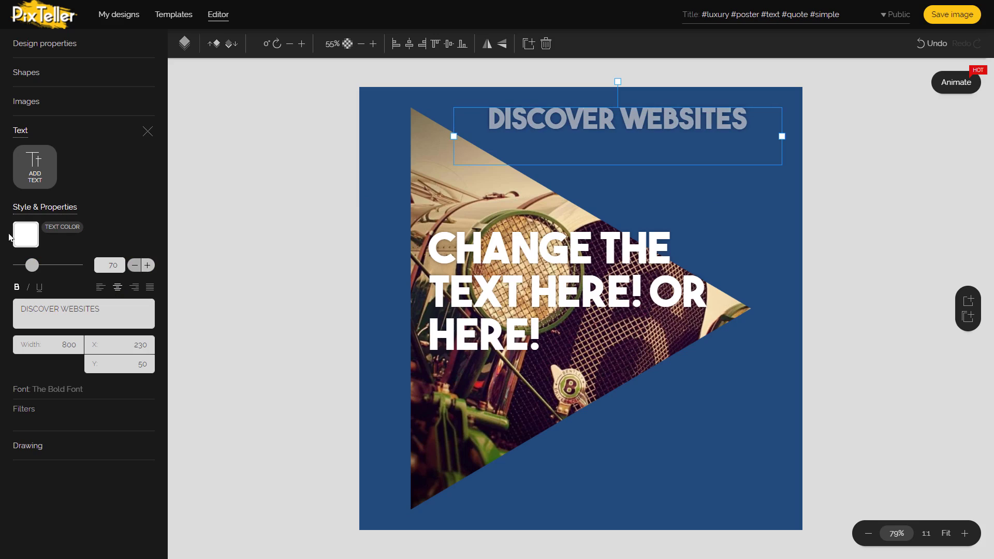
# Try yellow and pink for the design's background colour and settle on orange #FF9800.
pyautogui.click(375, 339)
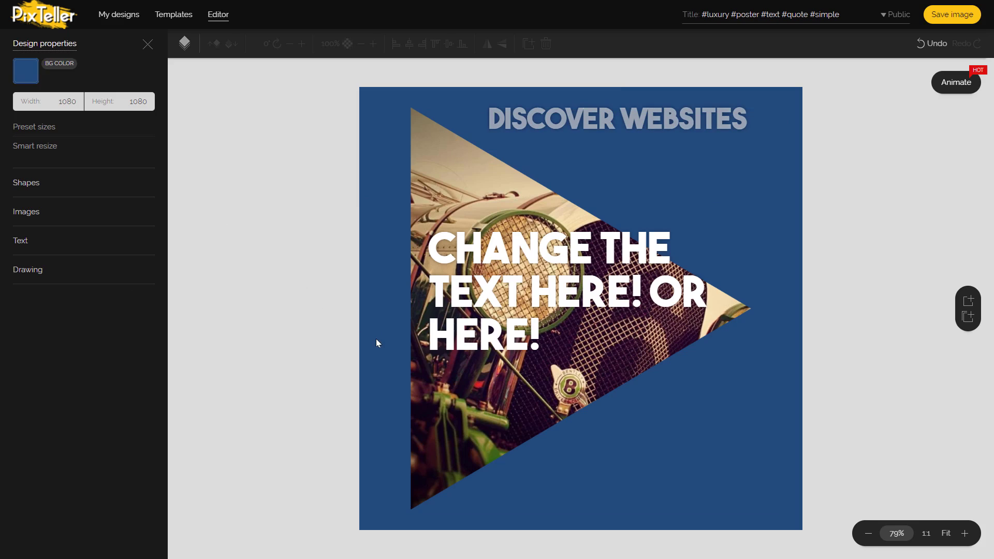
pyautogui.click(28, 79)
pyautogui.click(129, 94)
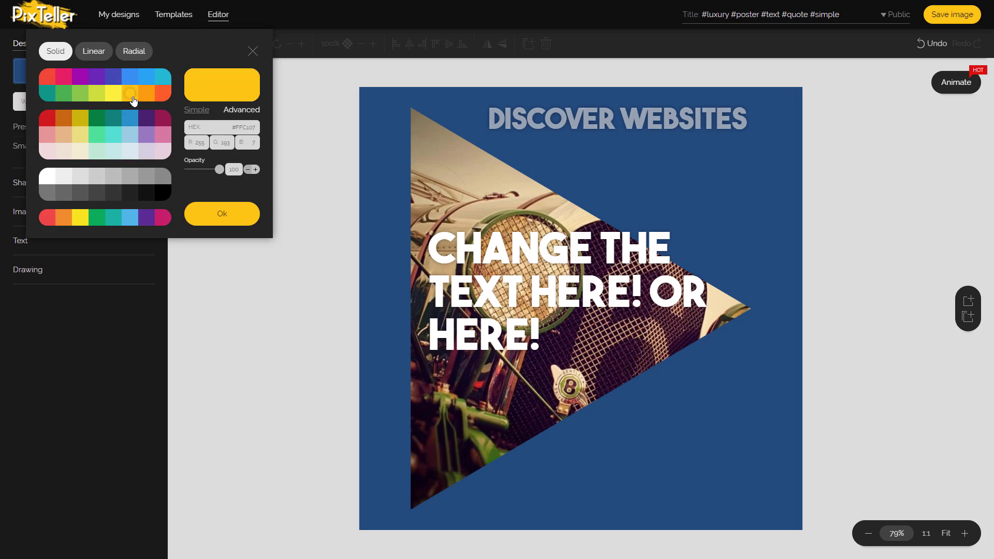
pyautogui.click(62, 77)
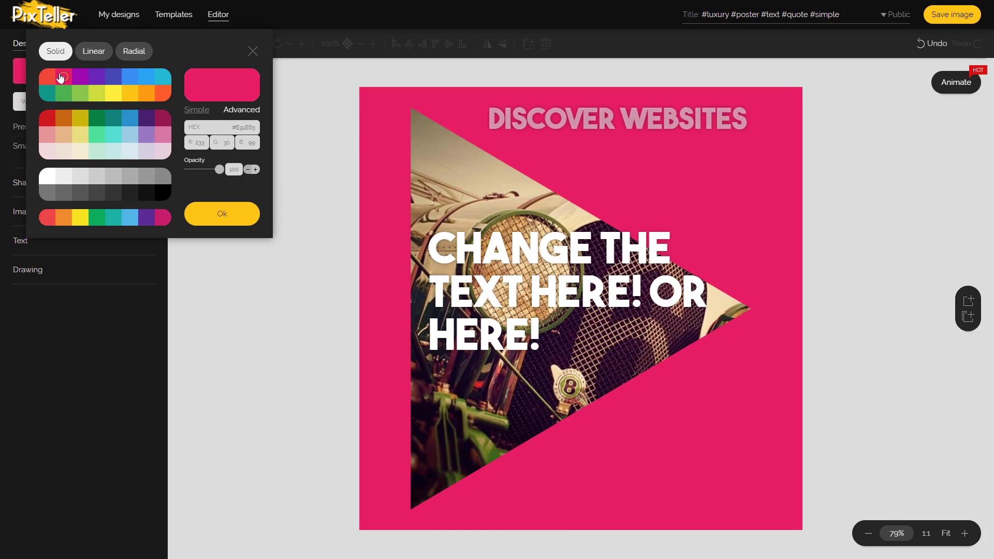
pyautogui.click(147, 97)
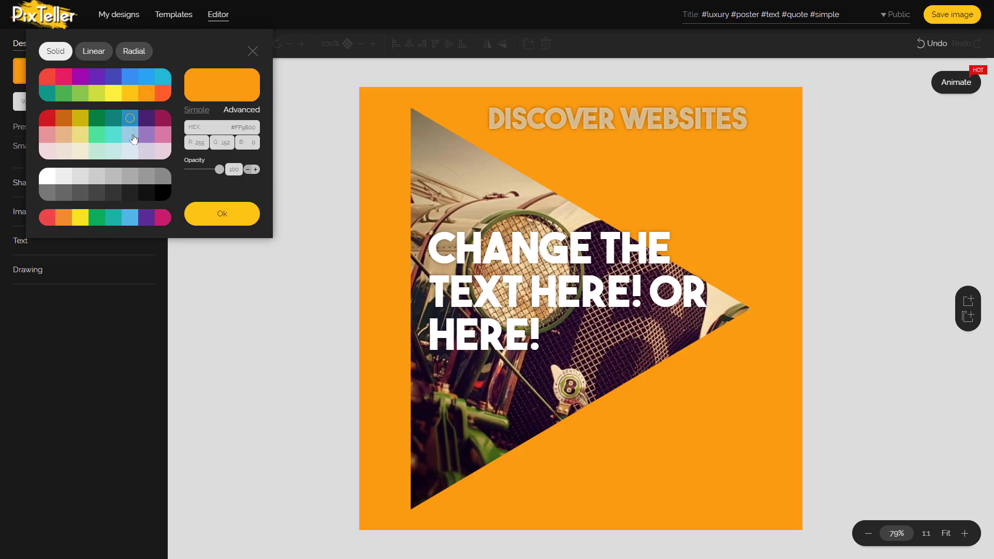
pyautogui.click(87, 292)
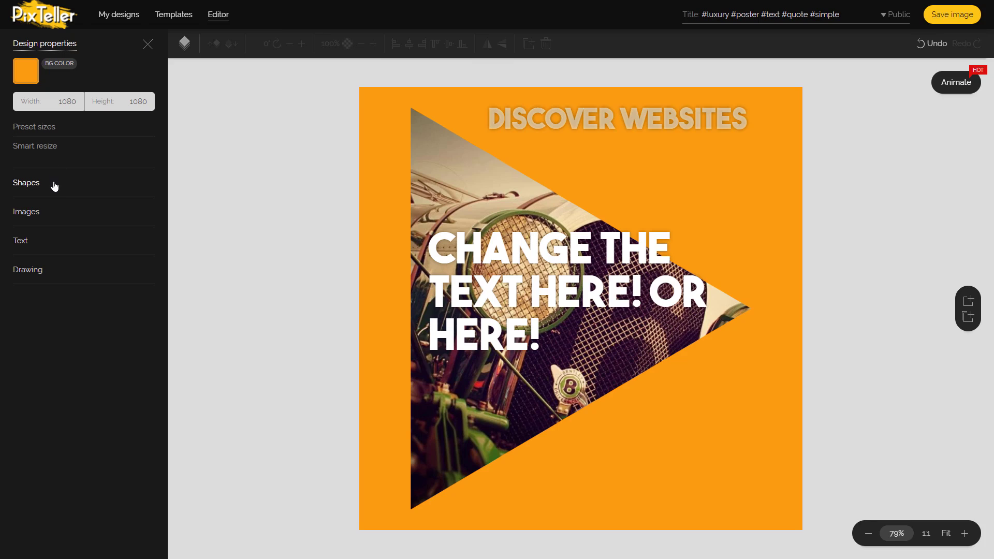
# Draw a thin yellow arrow with the Line tool at size 1, pointing from the "DISCOVER WEBSITES" heading down to the quote.
pyautogui.click(52, 214)
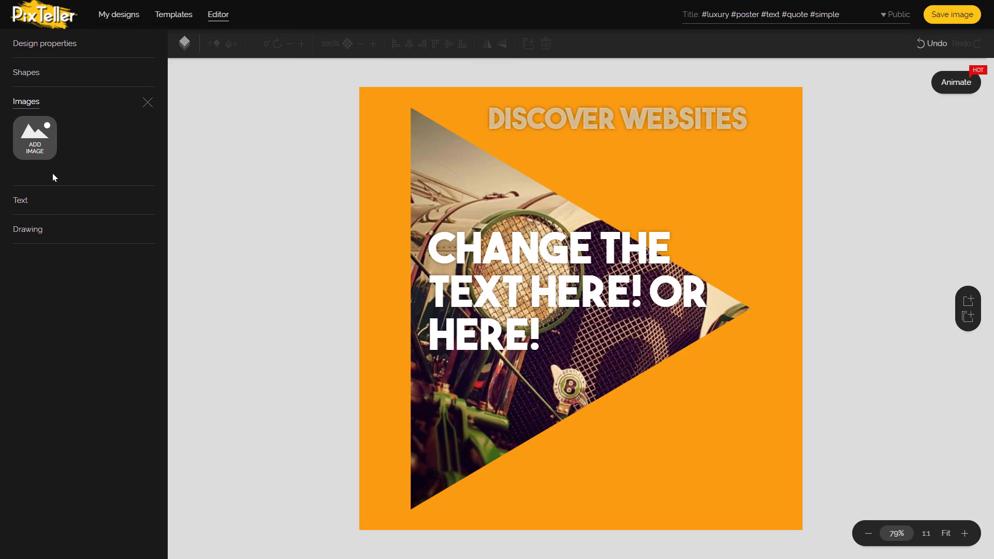
pyautogui.click(61, 229)
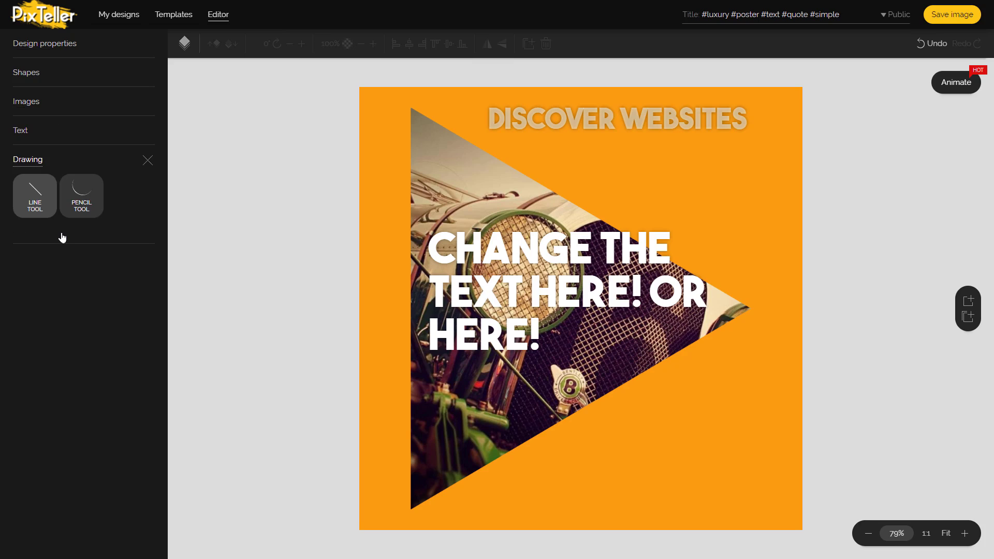
pyautogui.click(43, 203)
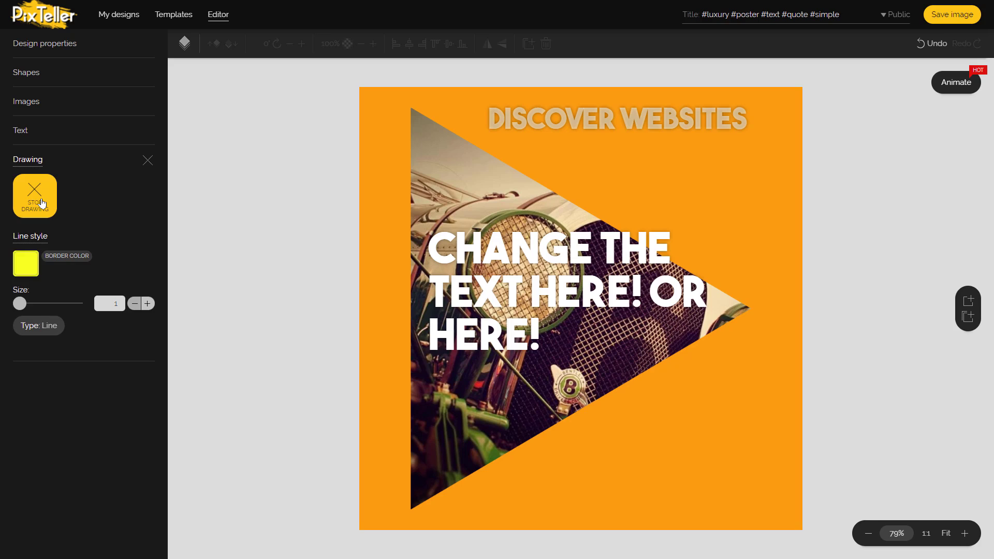
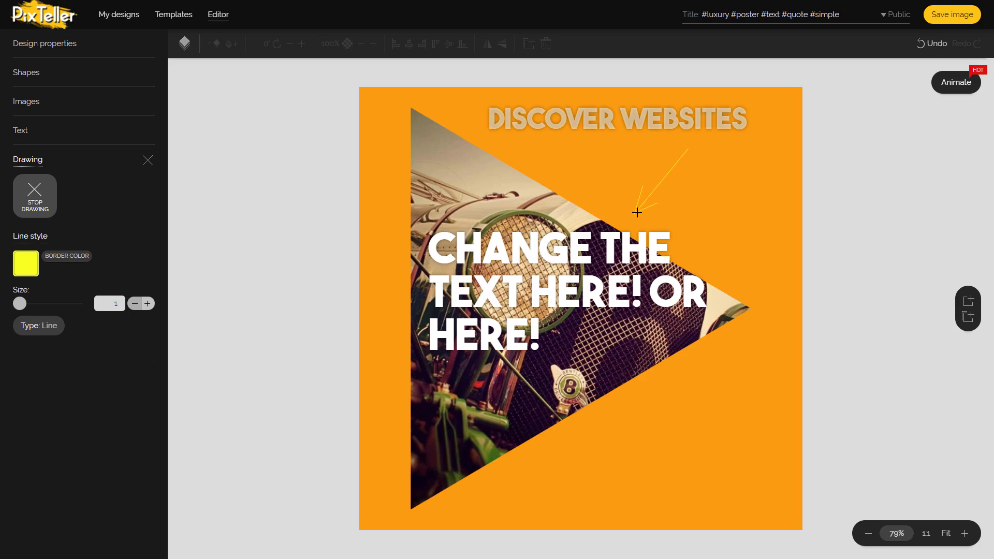
# Add an ellipse shape to the design.
pyautogui.click(15, 72)
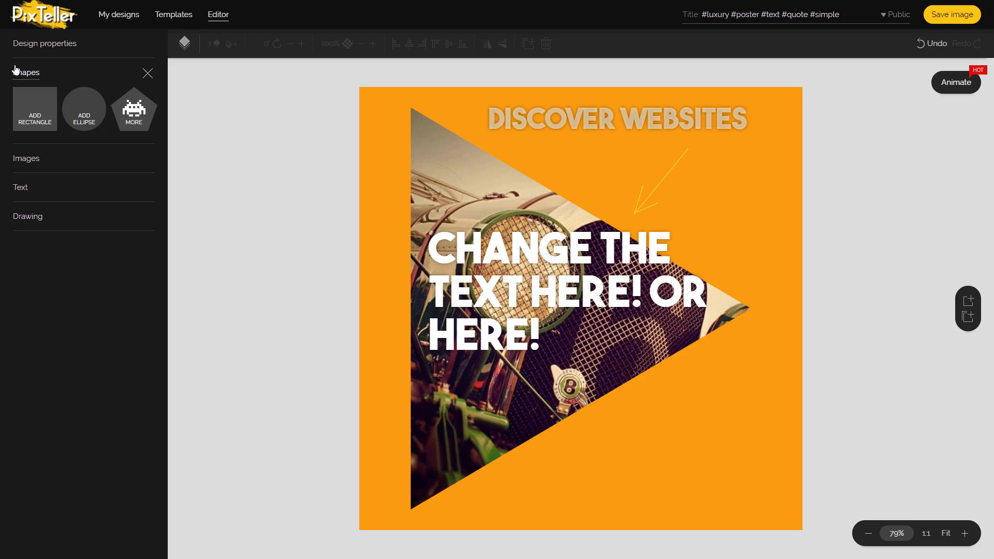
pyautogui.click(76, 124)
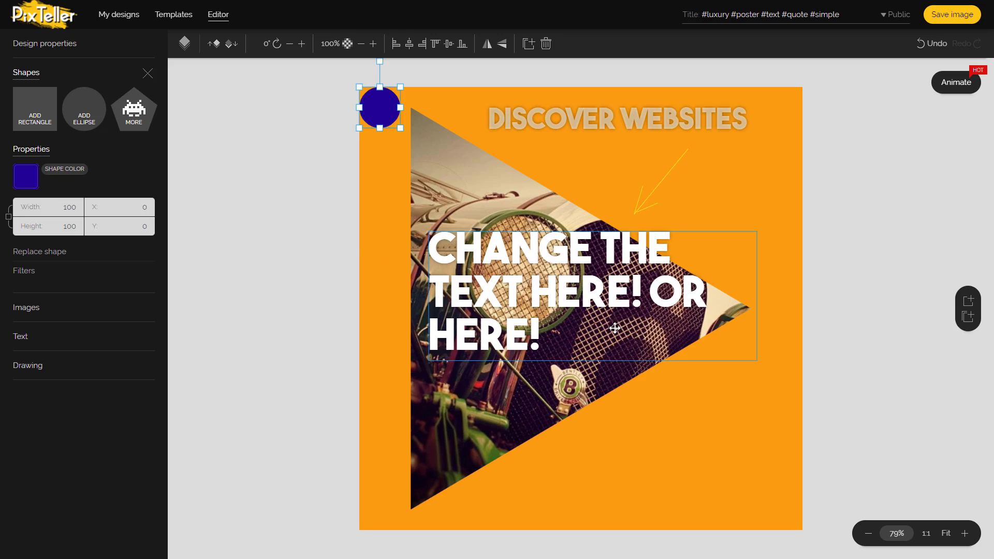
# Move the ellipse below the quote's lower end, enlarge it to about 186 × 187, and colour it teal #009688.
pyautogui.moveTo(382, 108); pyautogui.dragTo(643, 326)
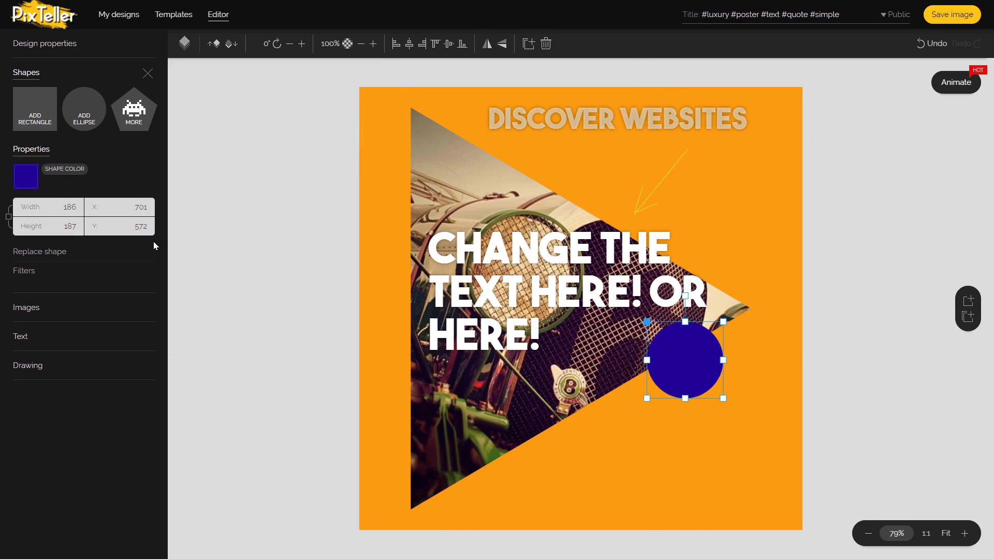
pyautogui.click(29, 176)
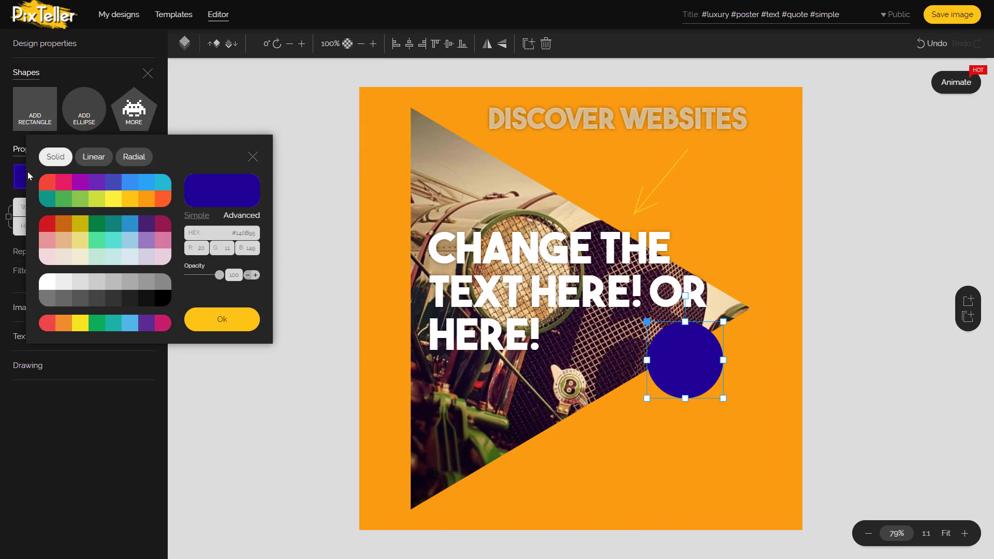
pyautogui.click(48, 199)
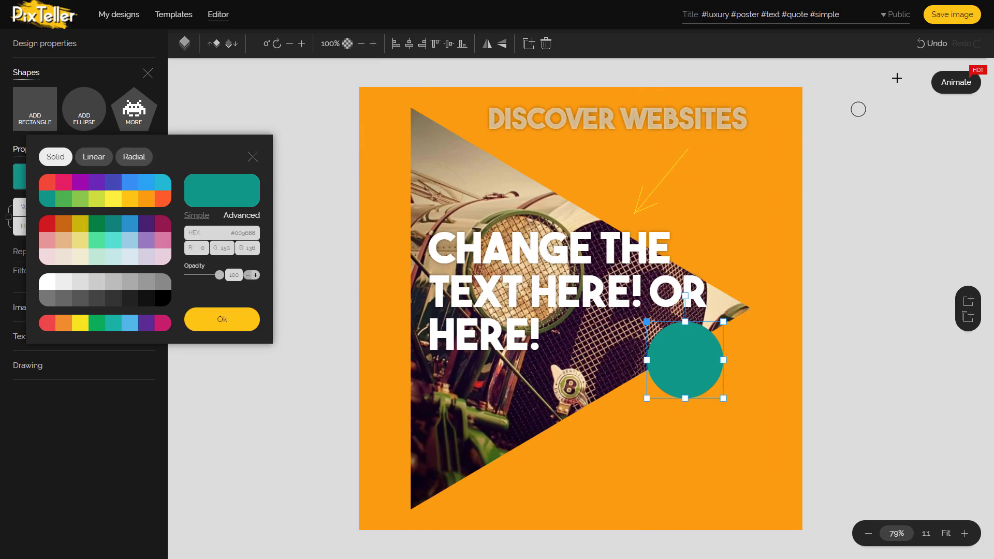
# Save the finished design and download it as a 1080 × 1080 PNG.
pyautogui.click(958, 21)
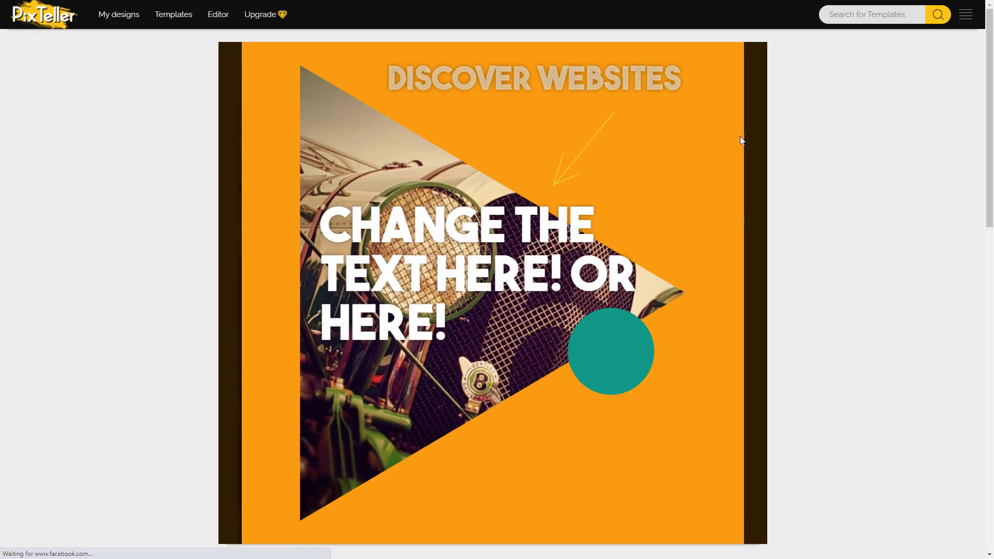
pyautogui.rightClick(590, 186)
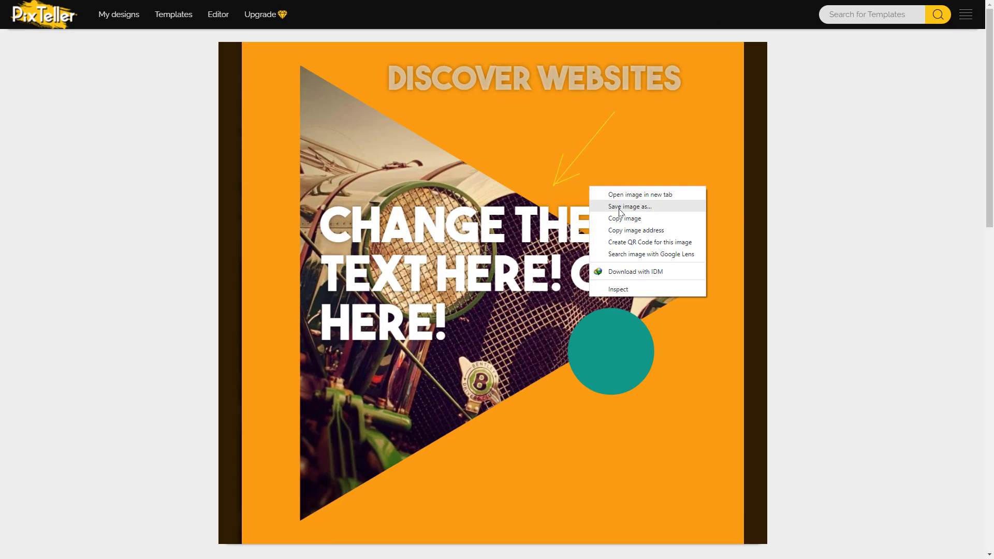
pyautogui.scroll(-6, 807, 277)
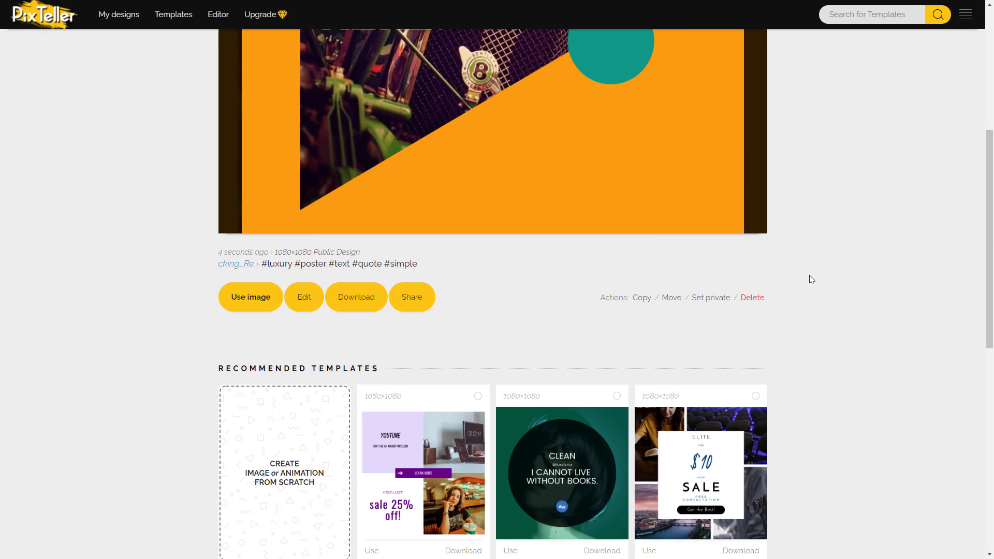
pyautogui.click(366, 297)
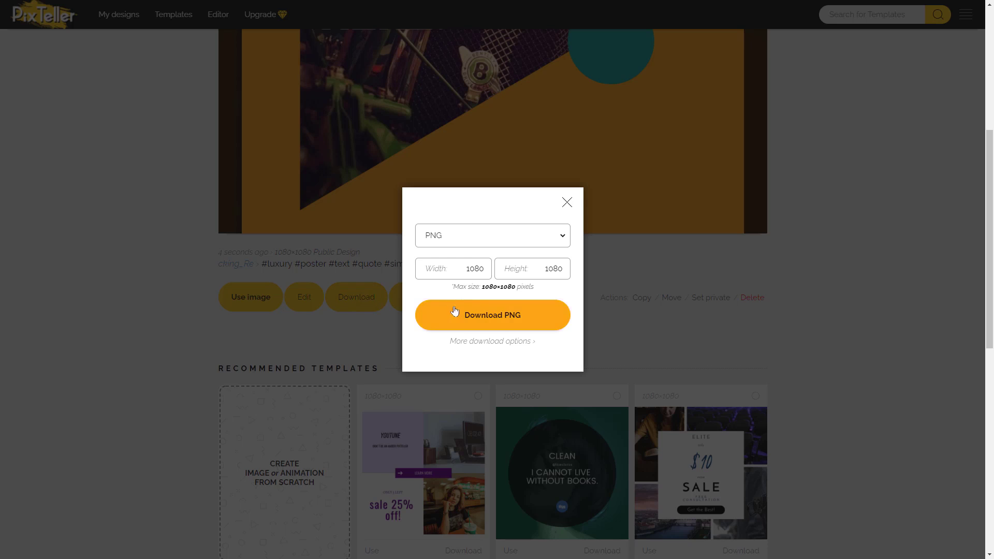
pyautogui.click(503, 241)
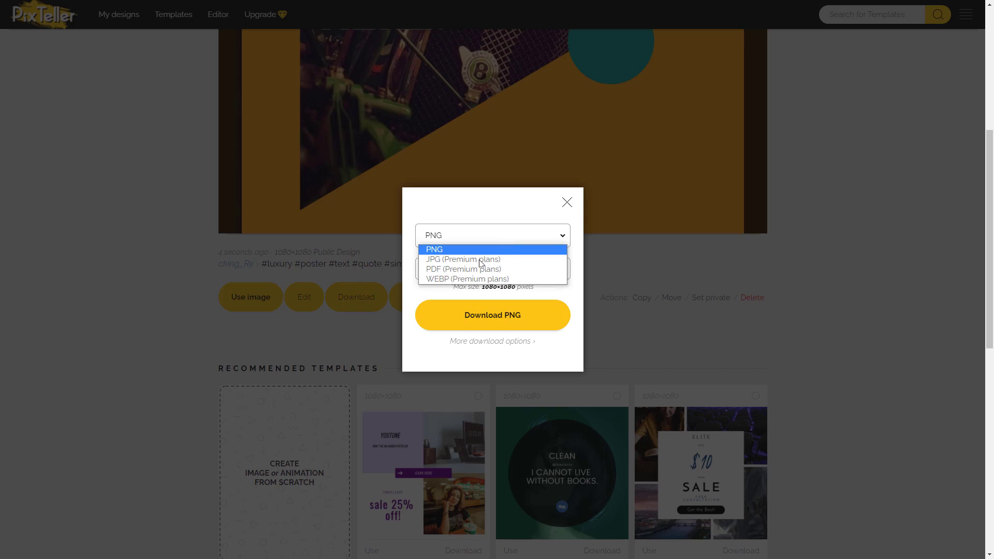
pyautogui.click(482, 253)
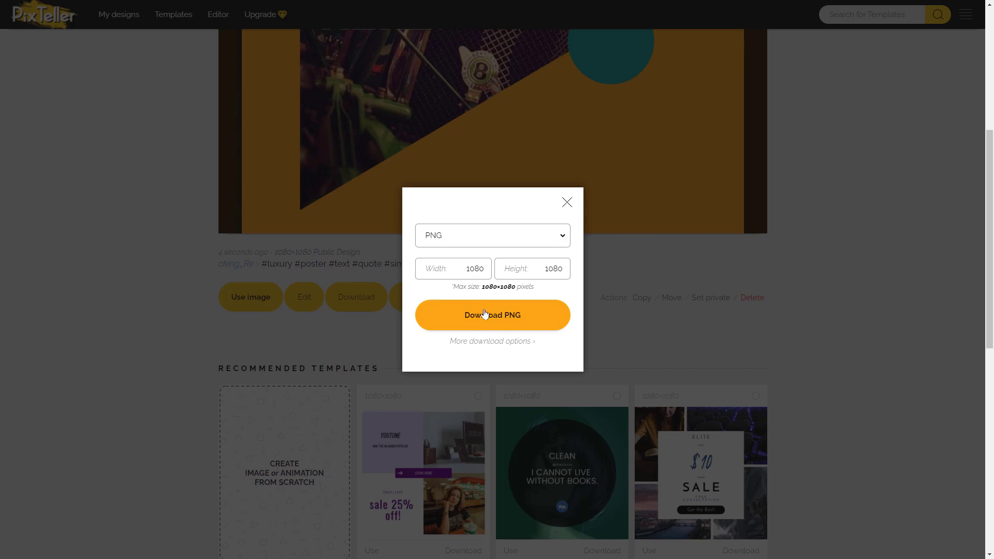
pyautogui.click(539, 317)
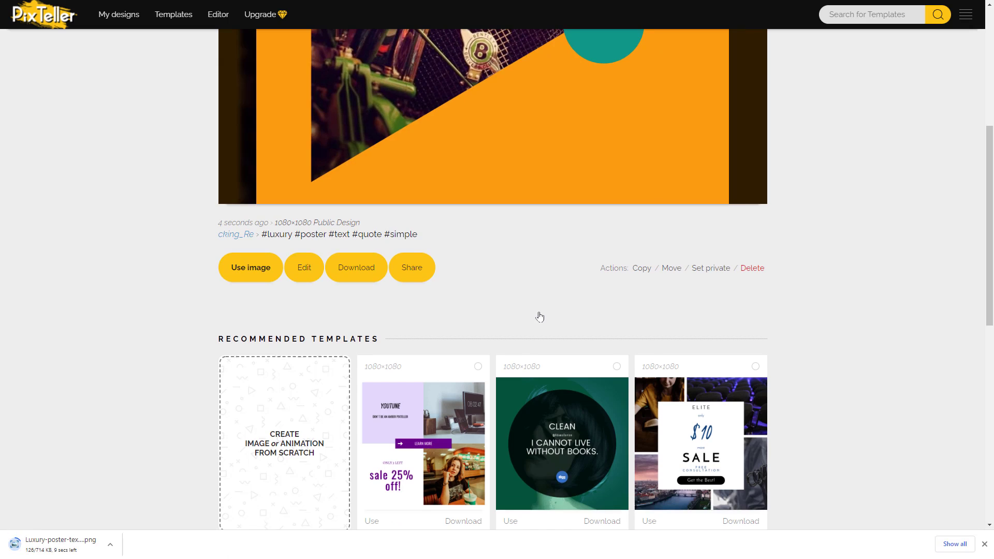
pyautogui.click(110, 545)
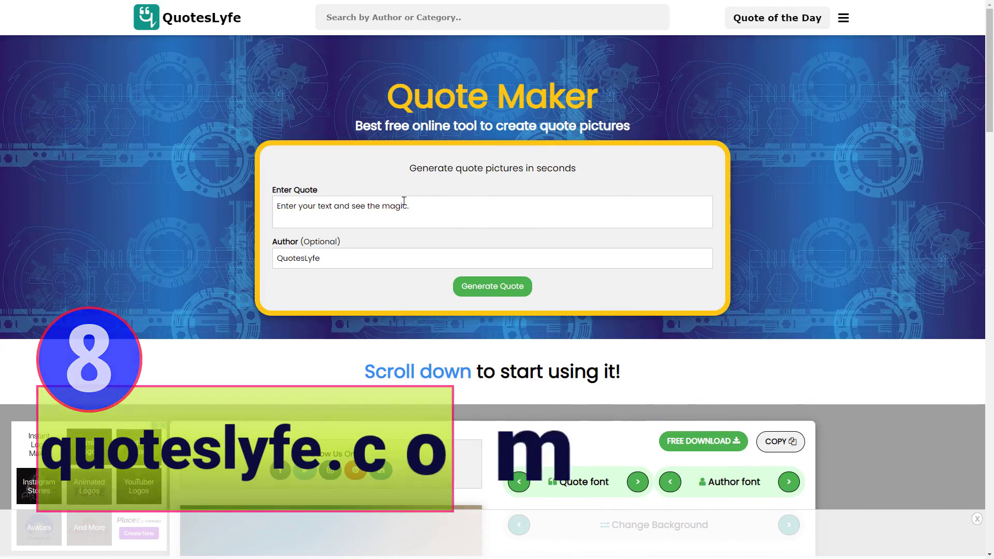
# In QuotesLyfe's Quote Maker, append "Generate quote pictures in seconds" to the quote and "Quote" to the author, and generate the picture.
pyautogui.moveTo(414, 169); pyautogui.dragTo(564, 212)
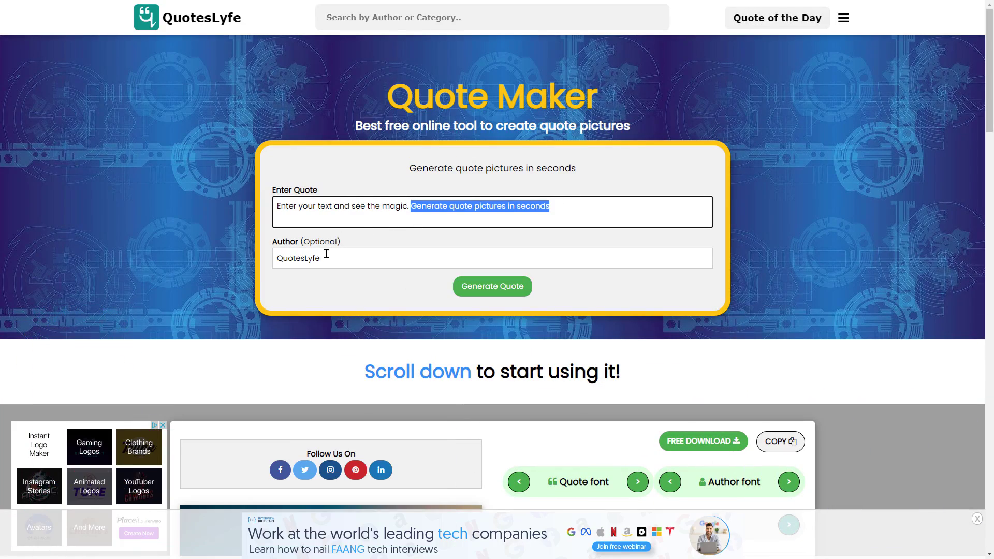
pyautogui.click(296, 193)
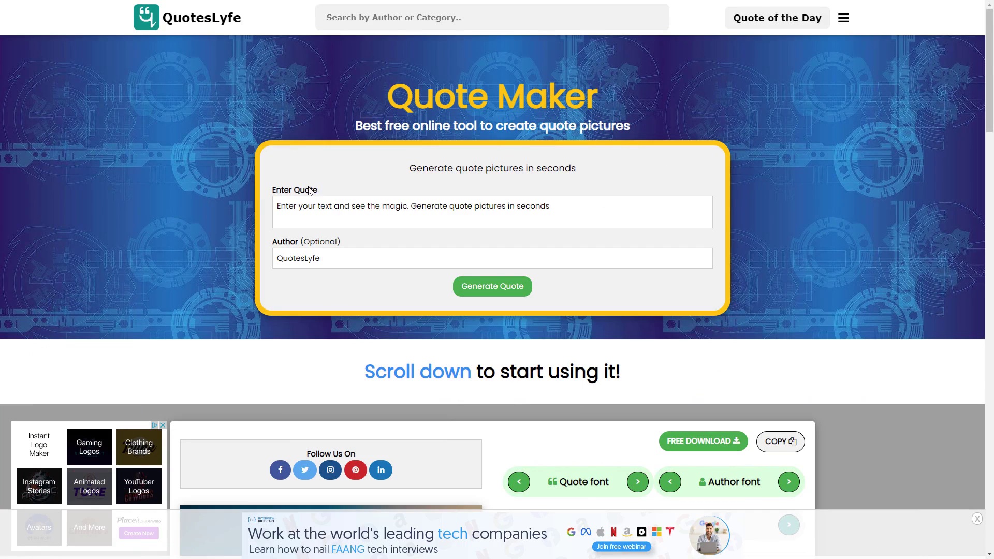
pyautogui.doubleClick(310, 191)
pyautogui.moveTo(304, 191); pyautogui.dragTo(356, 258)
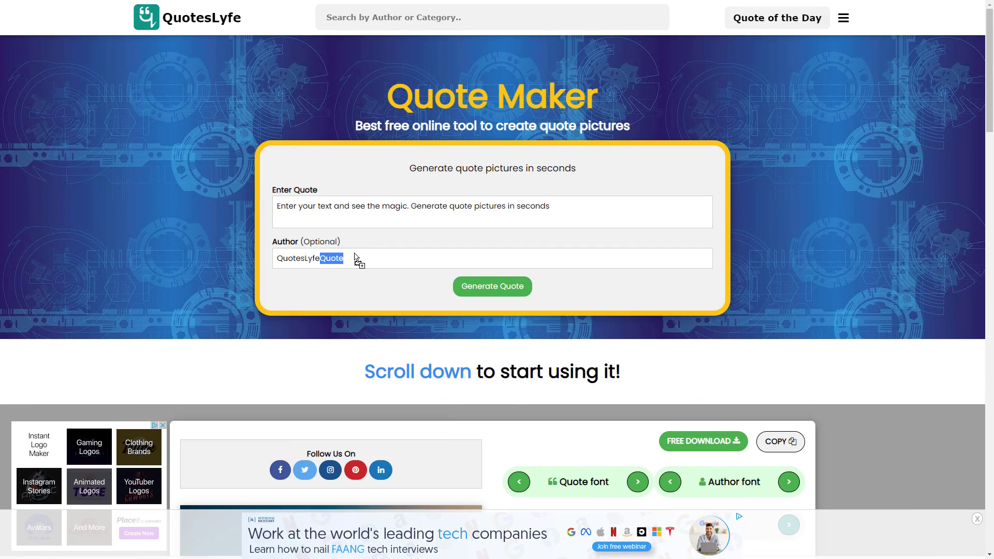
pyautogui.click(498, 297)
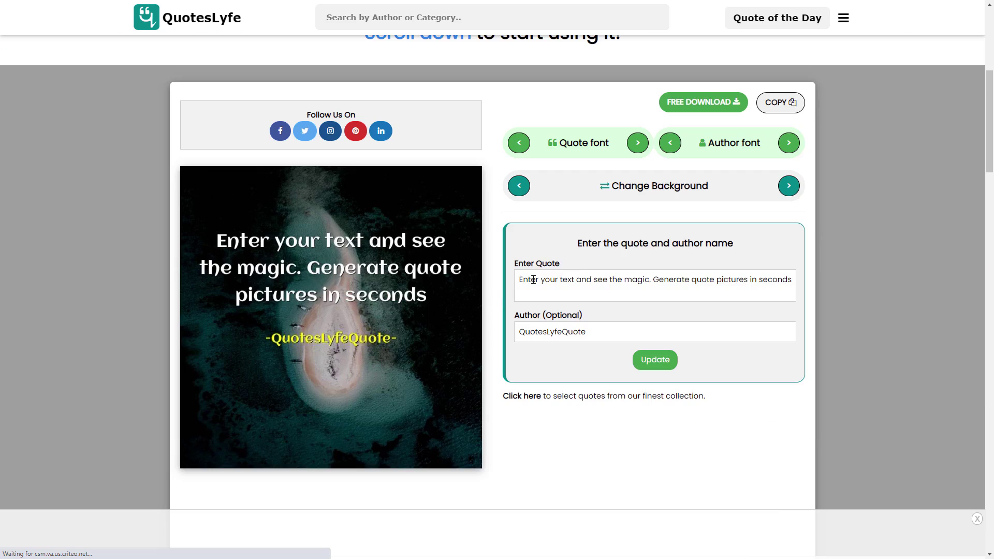
# Change the quote to a medieval-style font and the author line to a condensed blackletter font.
pyautogui.click(639, 142)
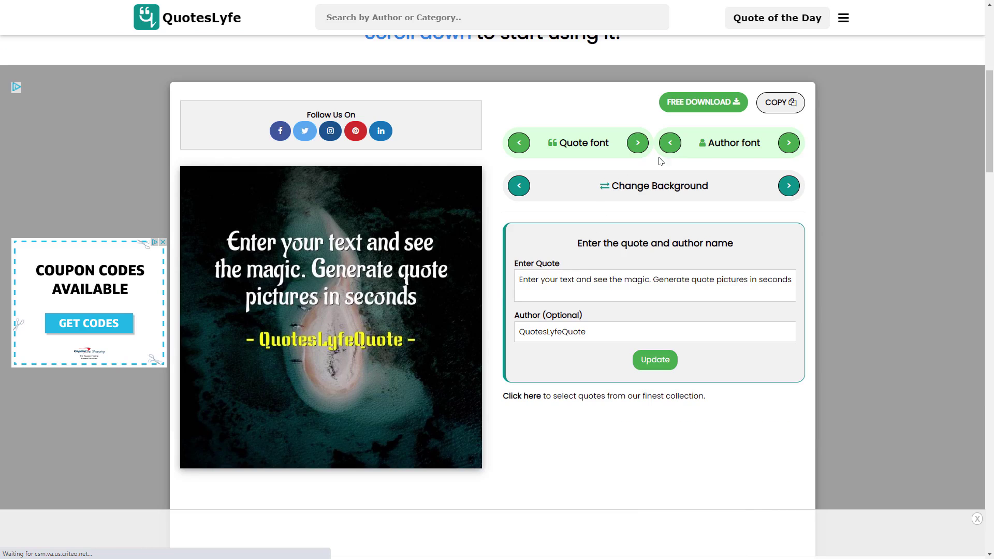
pyautogui.click(788, 149)
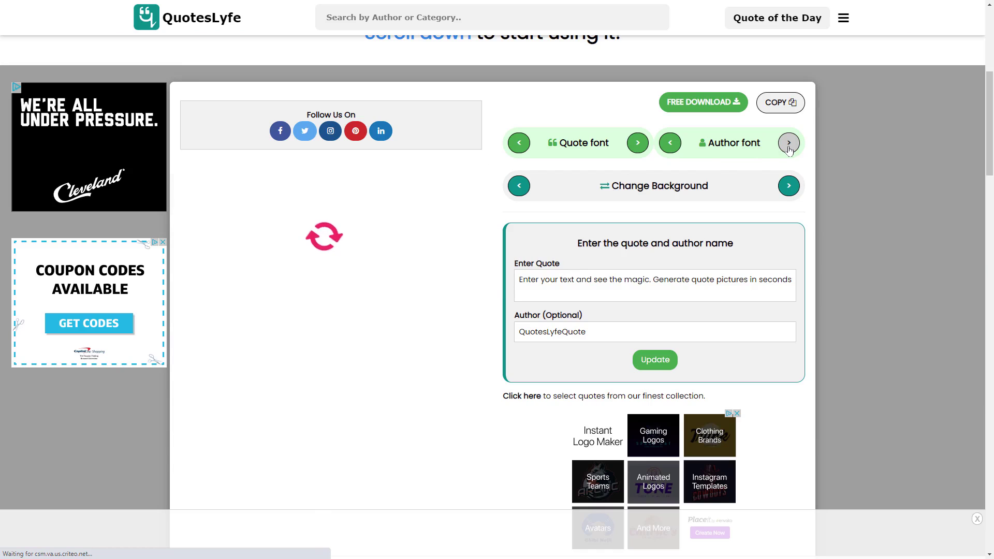
pyautogui.click(789, 149)
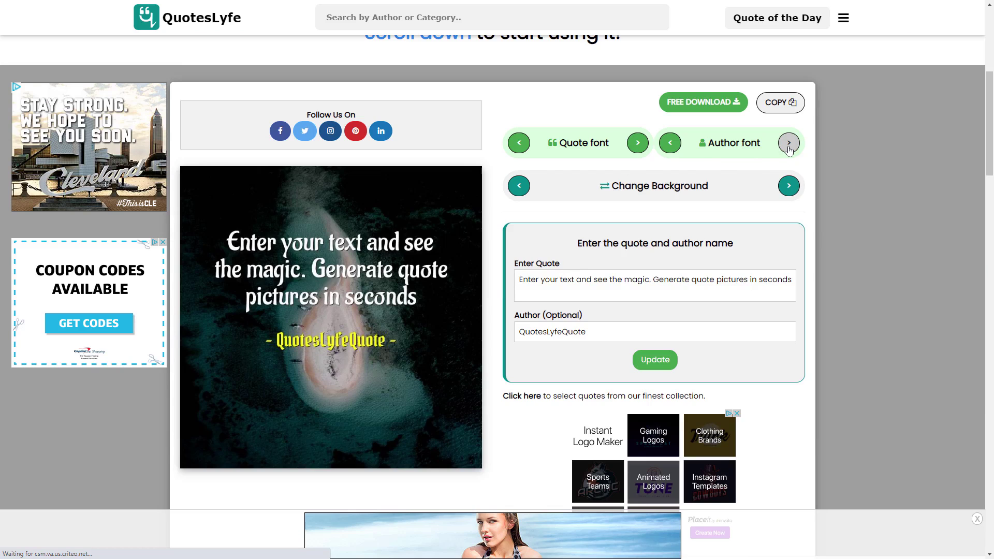
# Cycle the background to the purple and pink lake sunset and open the finished quote picture for downloading.
pyautogui.click(789, 187)
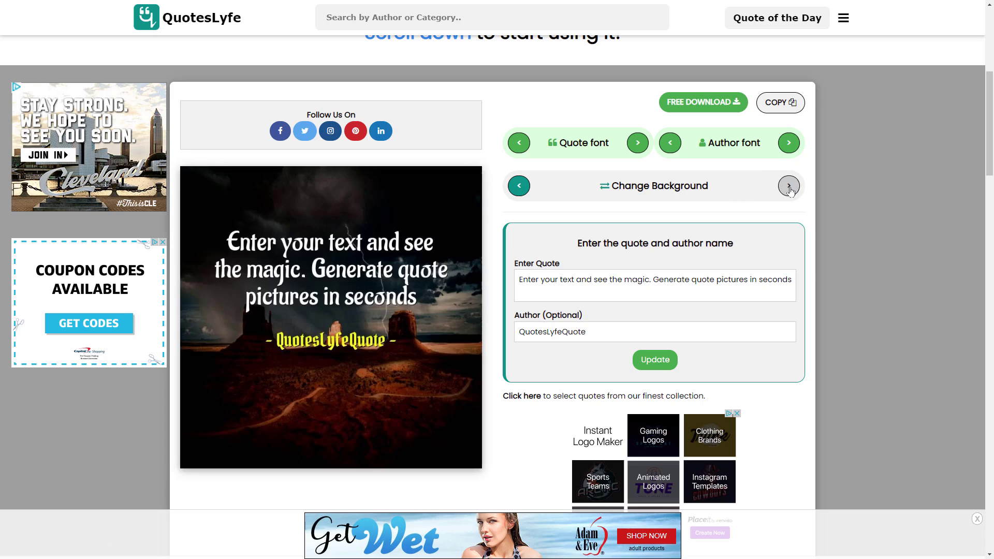
pyautogui.click(788, 187)
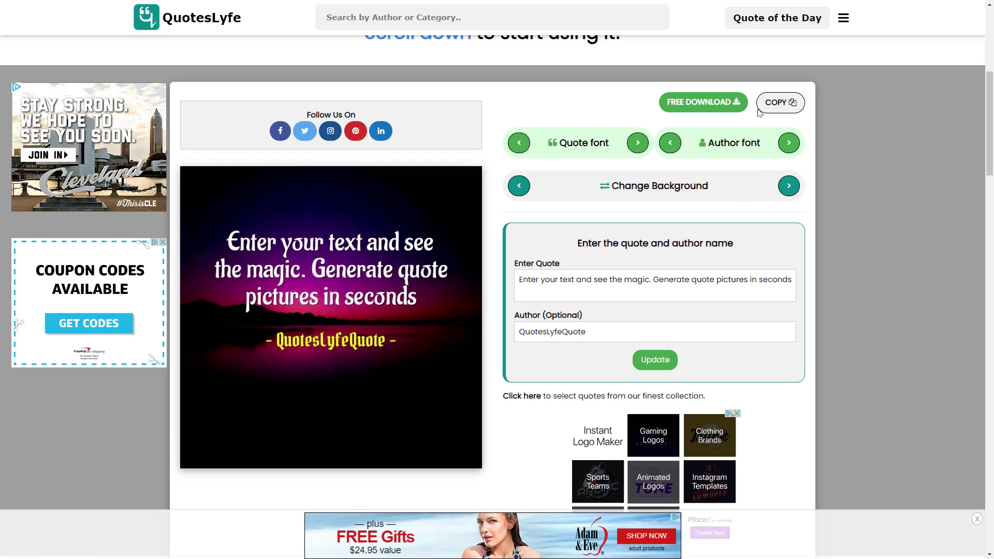
pyautogui.click(742, 104)
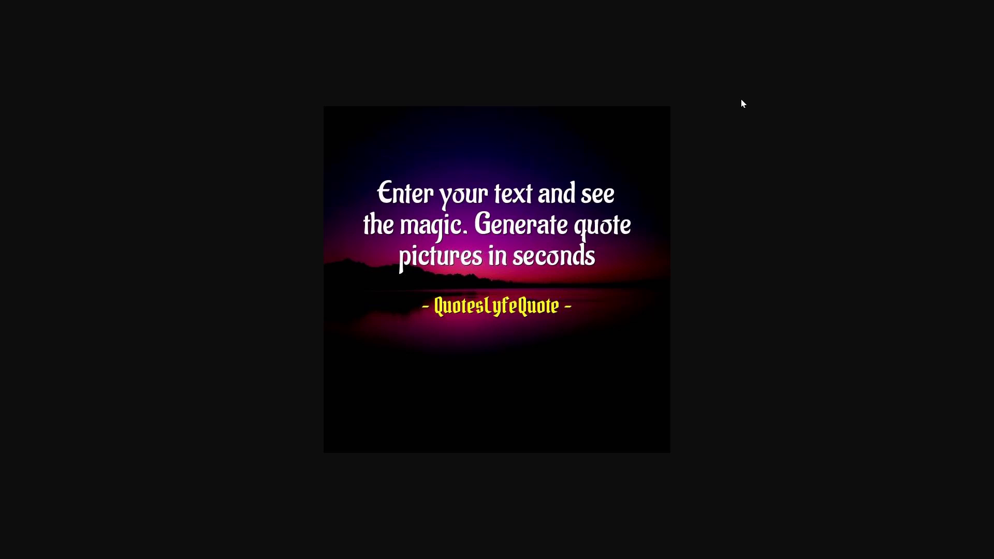
pyautogui.rightClick(574, 201)
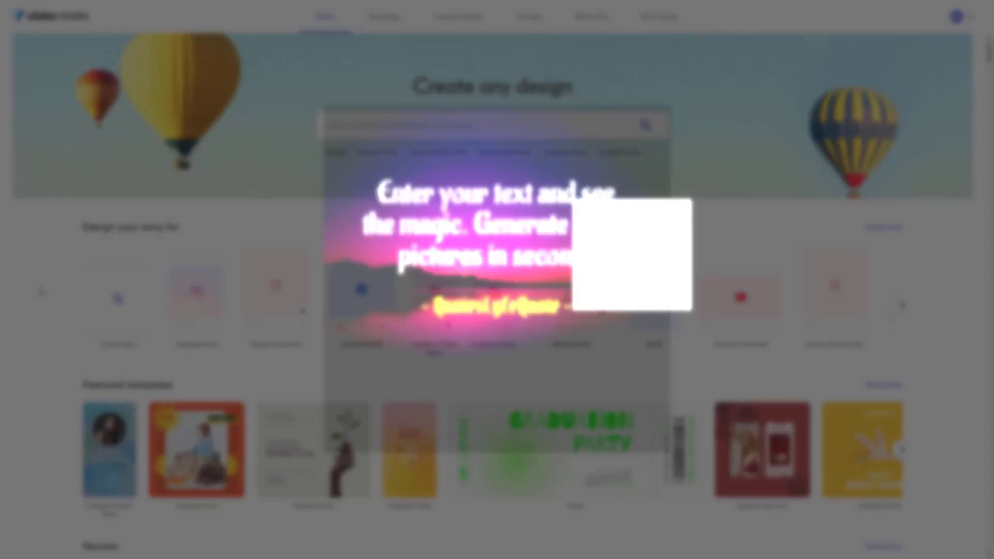
# In VistaCreate, browse the Instagram Post and Podcast Cover templates and open the dark "Podcast The Science of Beauty" cover.
pyautogui.scroll(-9, 140, 358)
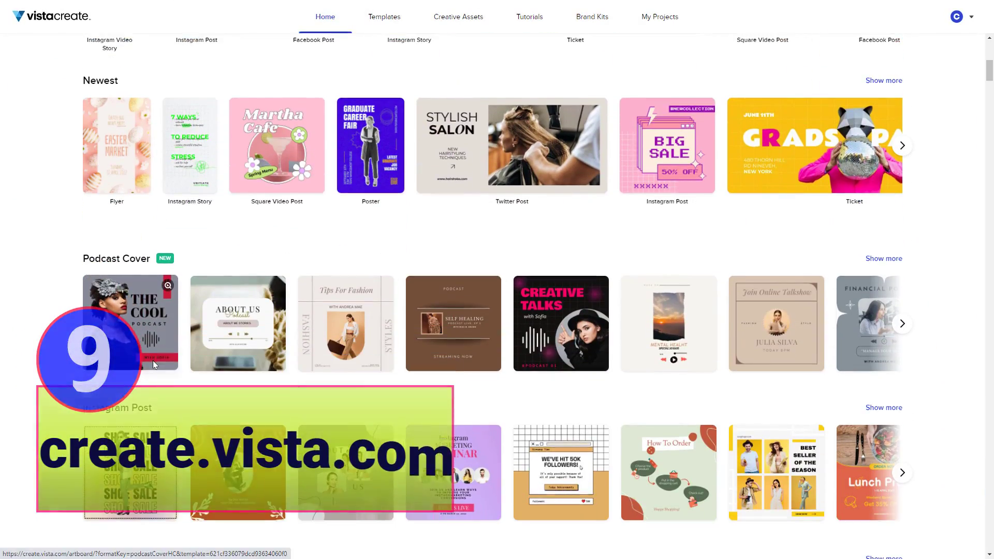
pyautogui.scroll(-4, 154, 360)
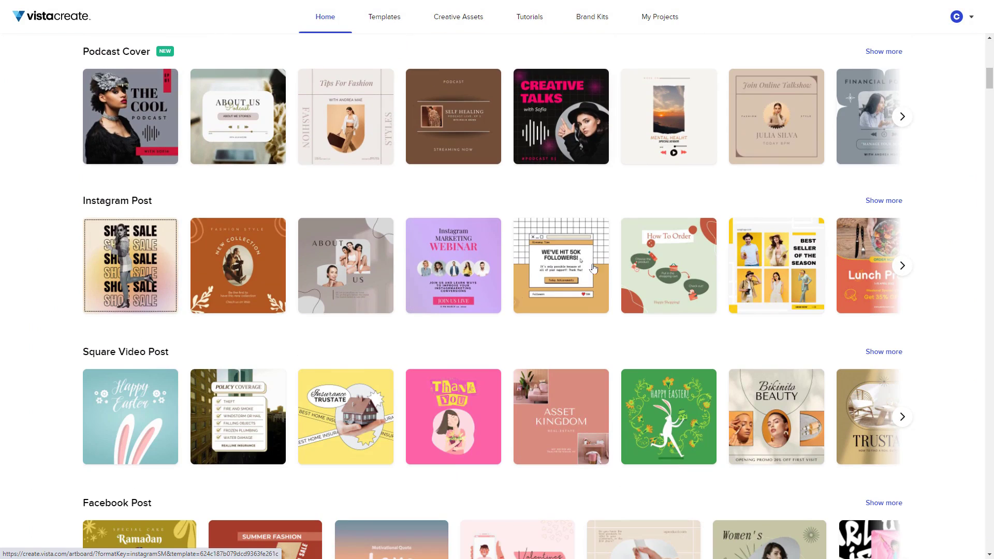
pyautogui.click(902, 264)
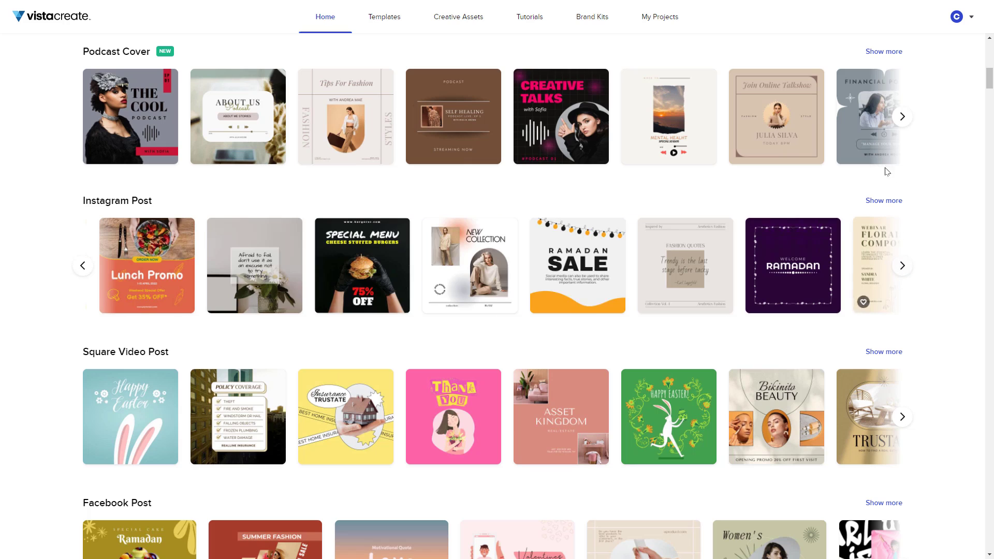
pyautogui.click(900, 116)
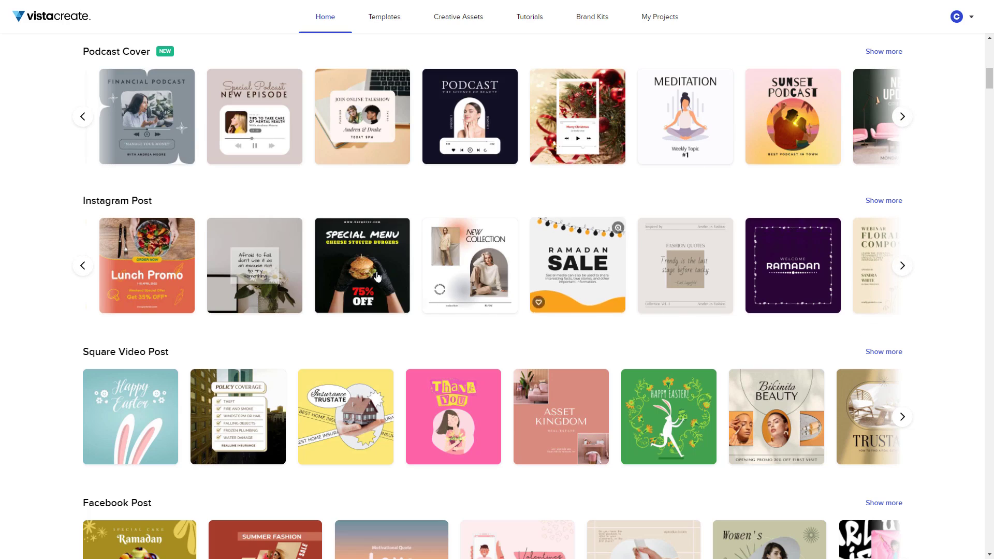
pyautogui.click(469, 124)
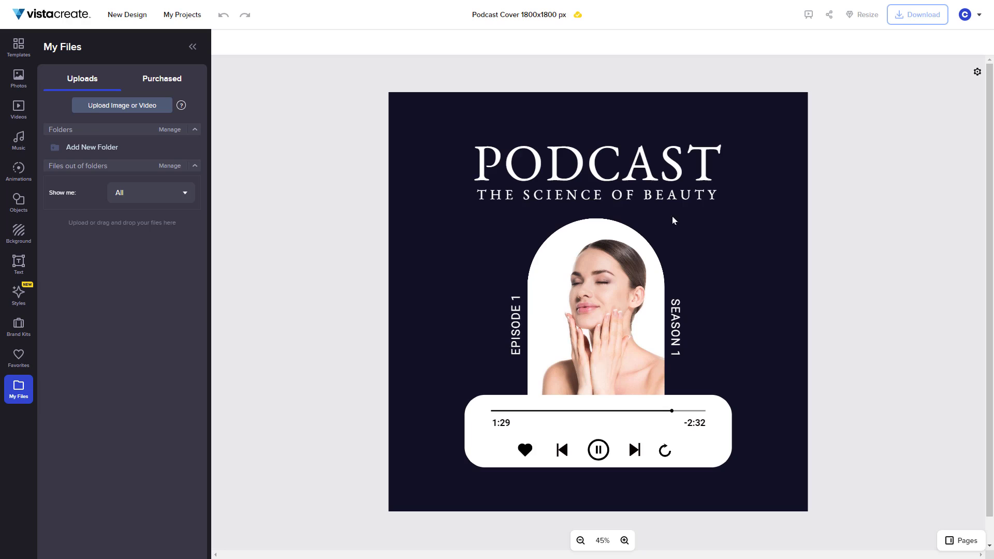
# Search the stock photos for "youtube" and replace the arched portrait with the woman holding a tablet beside a car.
pyautogui.click(616, 330)
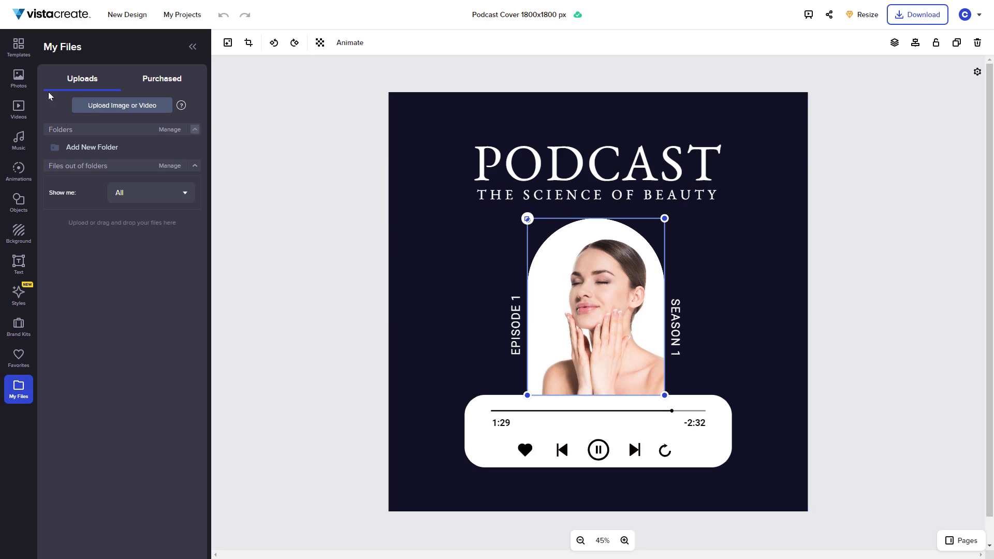
pyautogui.click(19, 79)
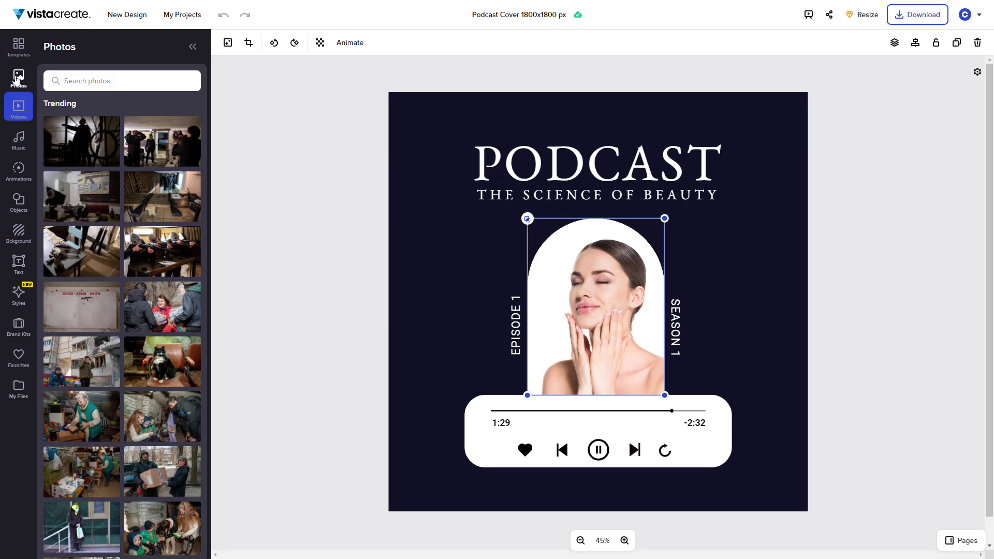
pyautogui.click(82, 85)
pyautogui.write('youtube')
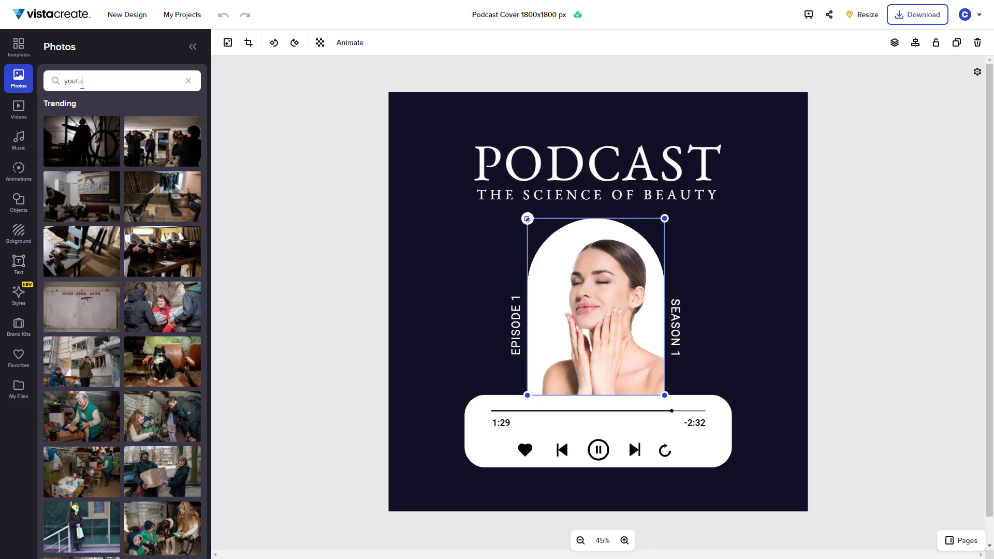
pyautogui.press('Return')
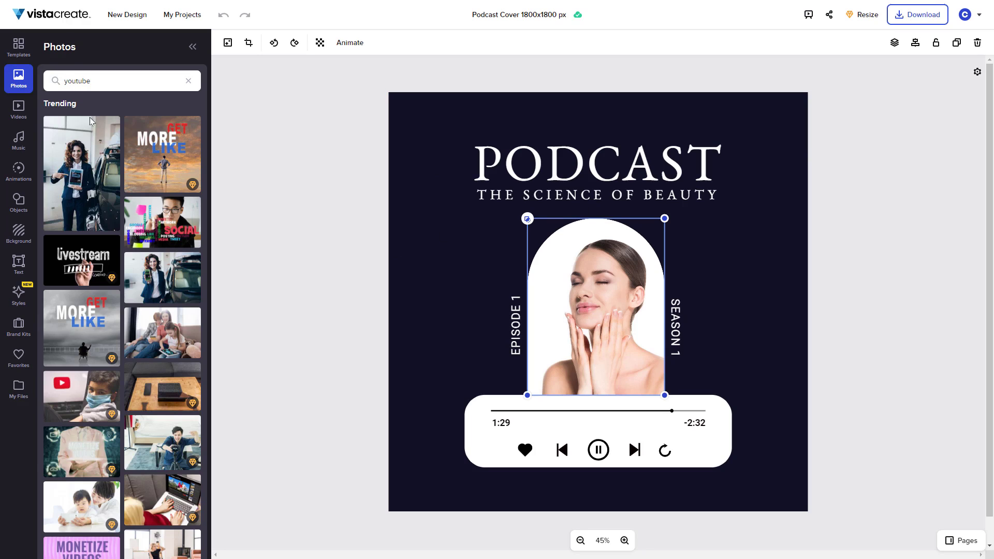
pyautogui.scroll(-5, 129, 271)
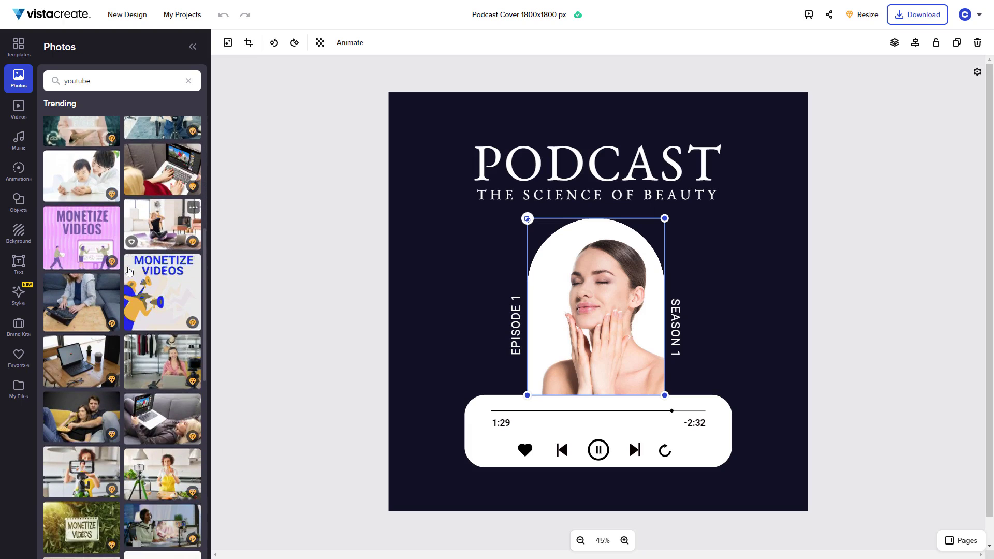
pyautogui.scroll(5, 129, 270)
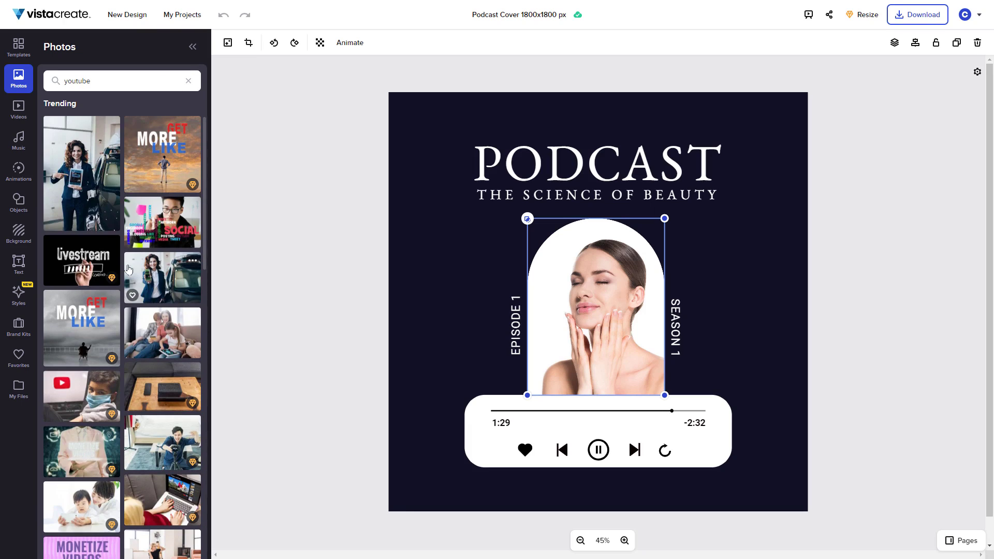
pyautogui.moveTo(81, 173); pyautogui.dragTo(591, 299)
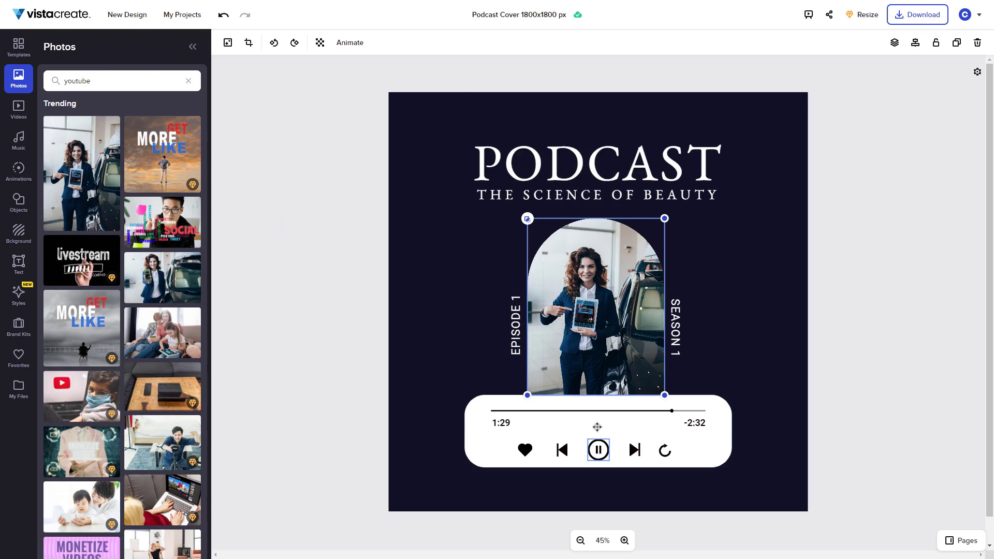
# Replace the "PODCAST" title with "DISCOVER WEBSITES" on two lines.
pyautogui.doubleClick(556, 174)
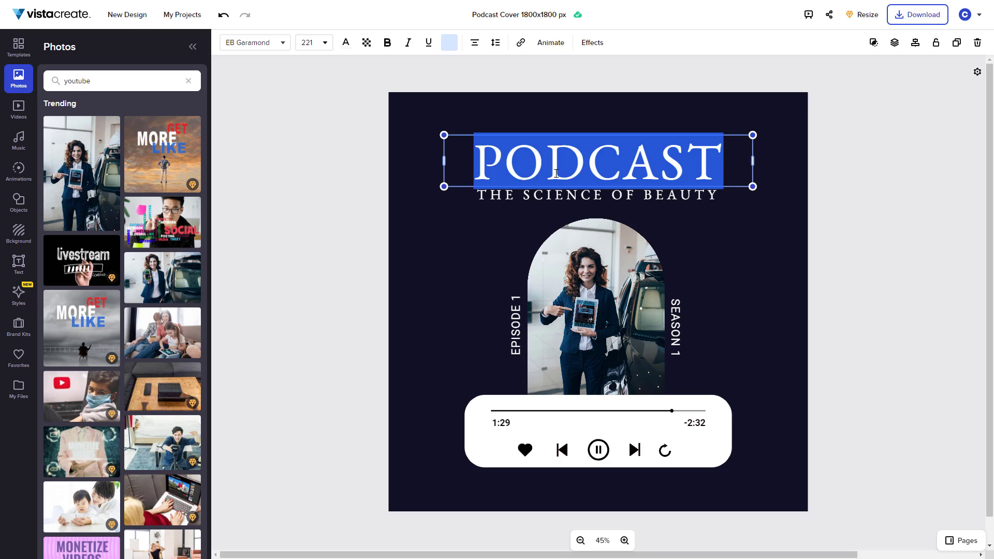
pyautogui.write('DIS')
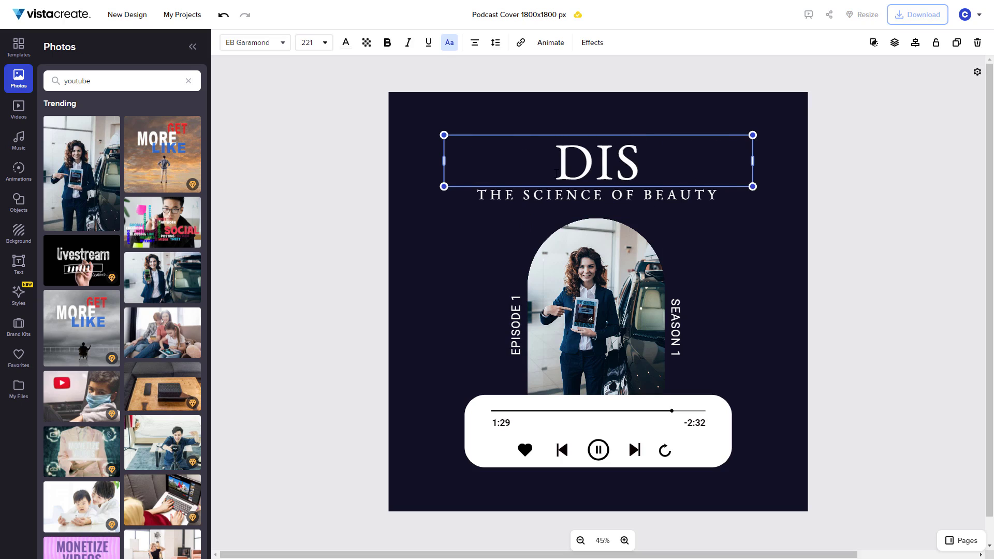
pyautogui.write('COVER')
pyautogui.press('Return')
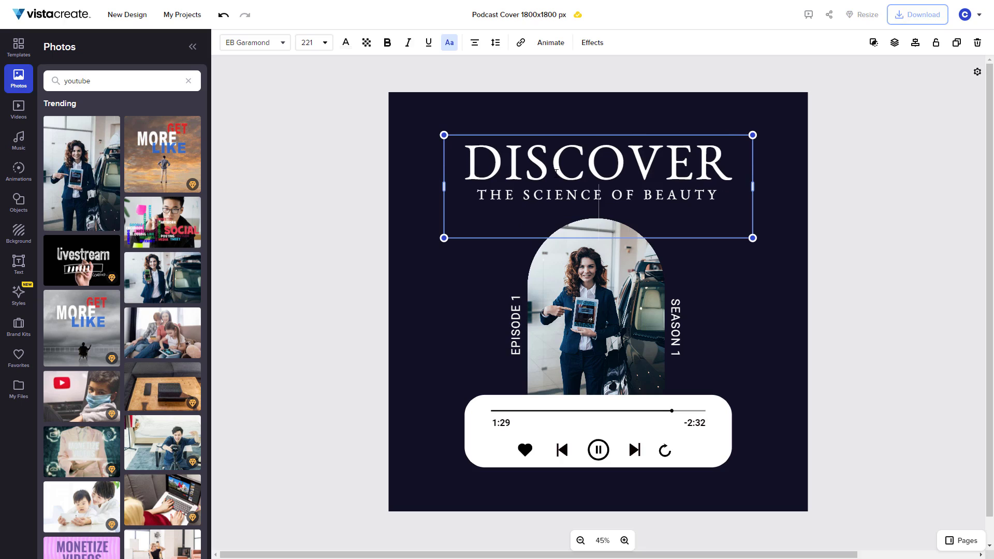
pyautogui.write('WEBSITES')
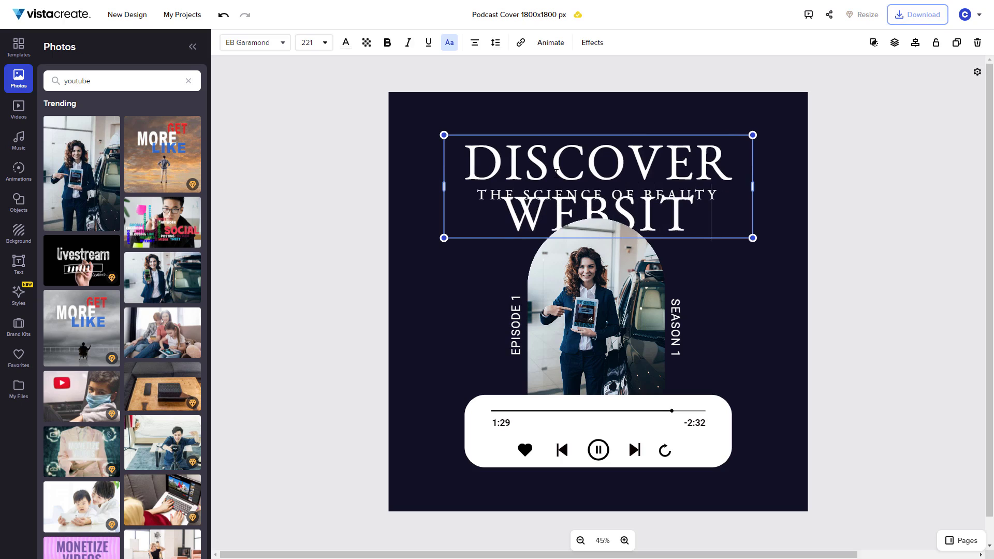
pyautogui.click(355, 155)
pyautogui.click(515, 156)
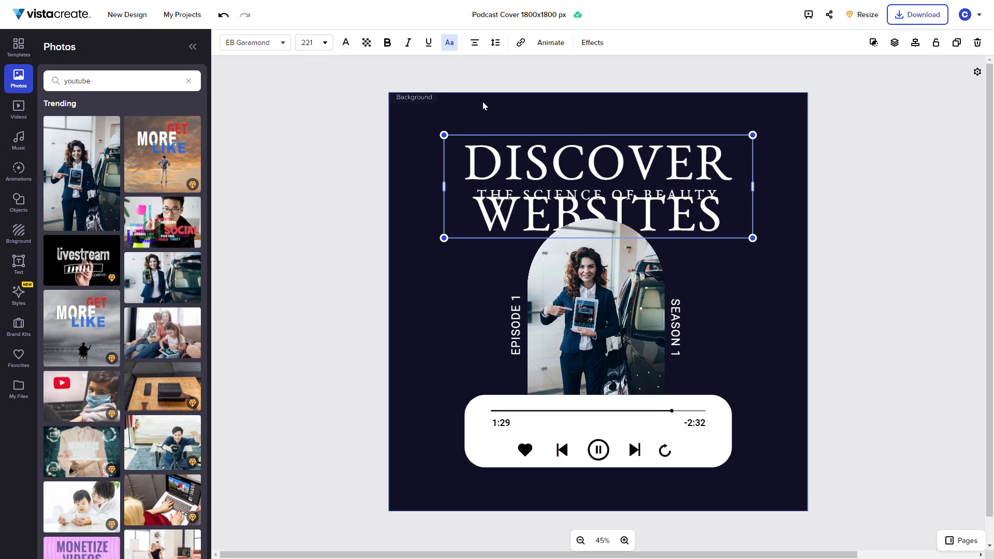
# Reduce the title's font size to 150 and position it above the subtitle near the cover's upper edge.
pyautogui.moveTo(590, 145); pyautogui.dragTo(591, 109)
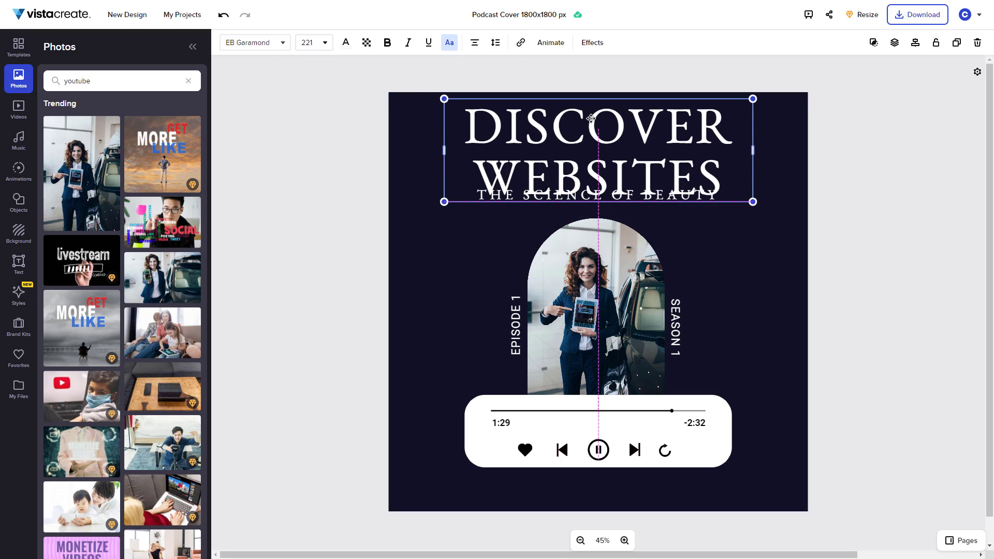
pyautogui.click(316, 43)
pyautogui.write('150')
pyautogui.press('Return')
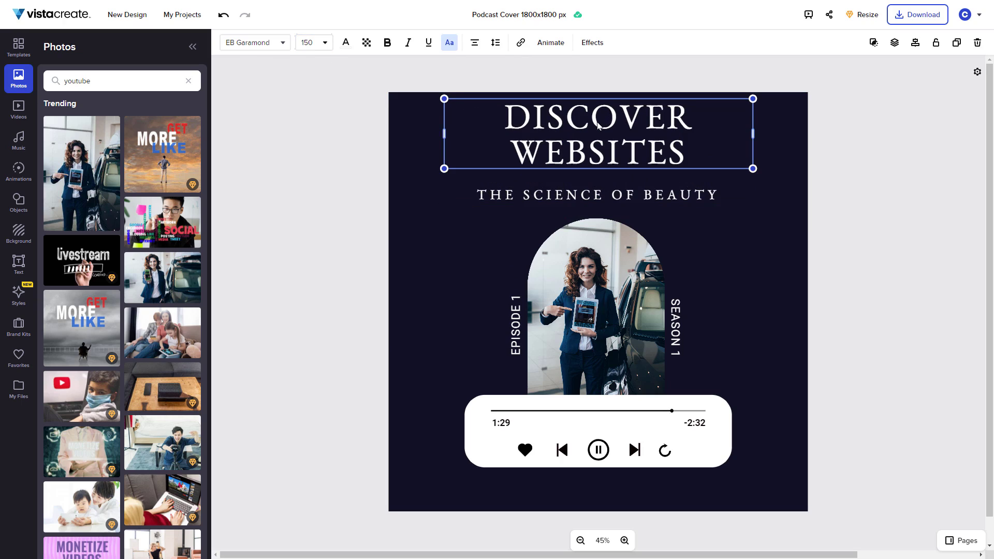
pyautogui.moveTo(598, 125); pyautogui.dragTo(598, 135)
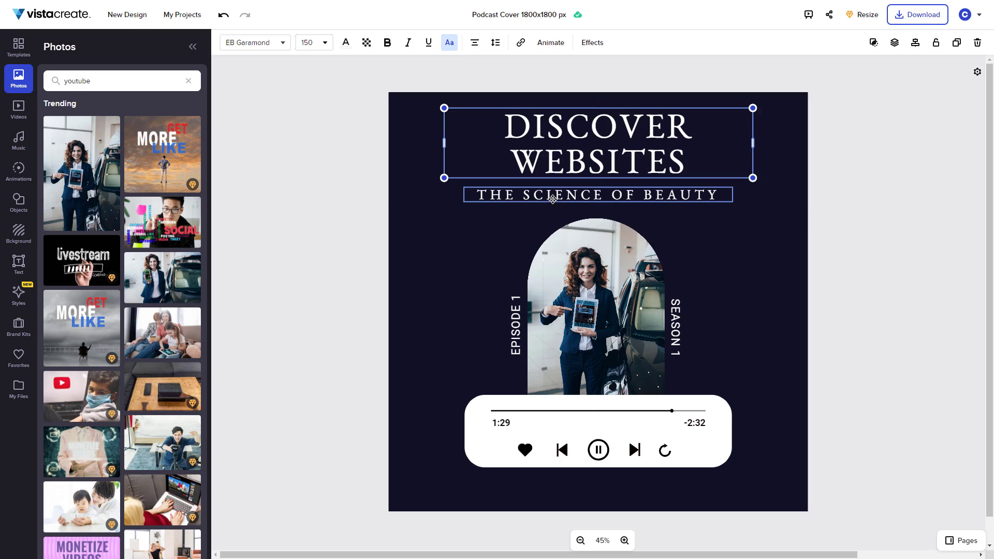
# Replace the "THE SCIENCE OF BEAUTY" subtitle with "TOP WEBSITES".
pyautogui.doubleClick(552, 199)
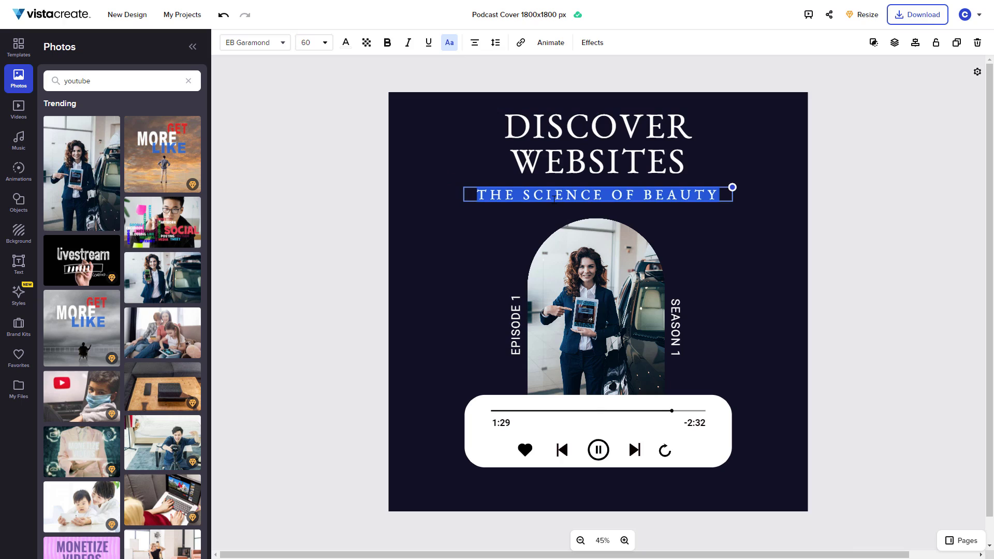
pyautogui.write('S')
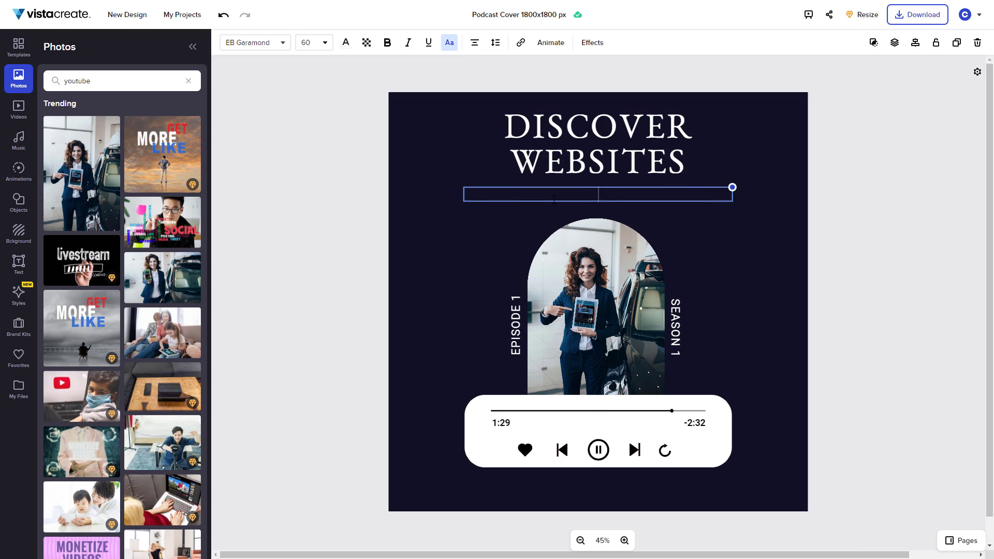
pyautogui.write('OP')
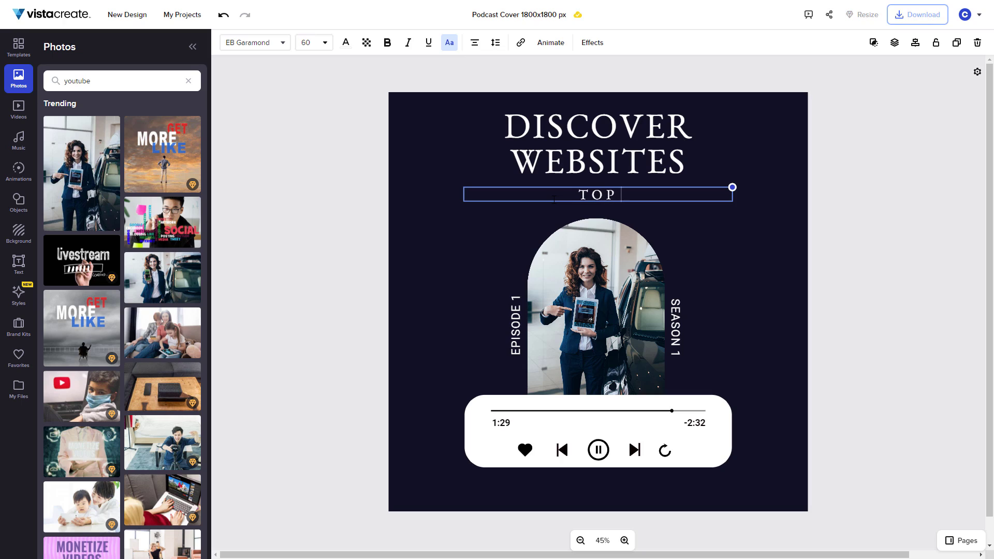
pyautogui.write(' WEBSITES')
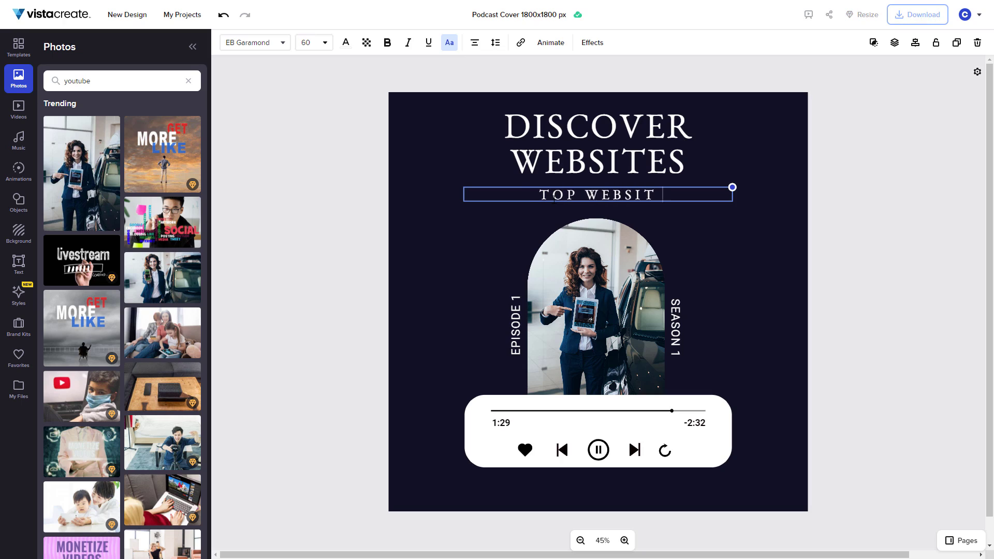
pyautogui.click(302, 233)
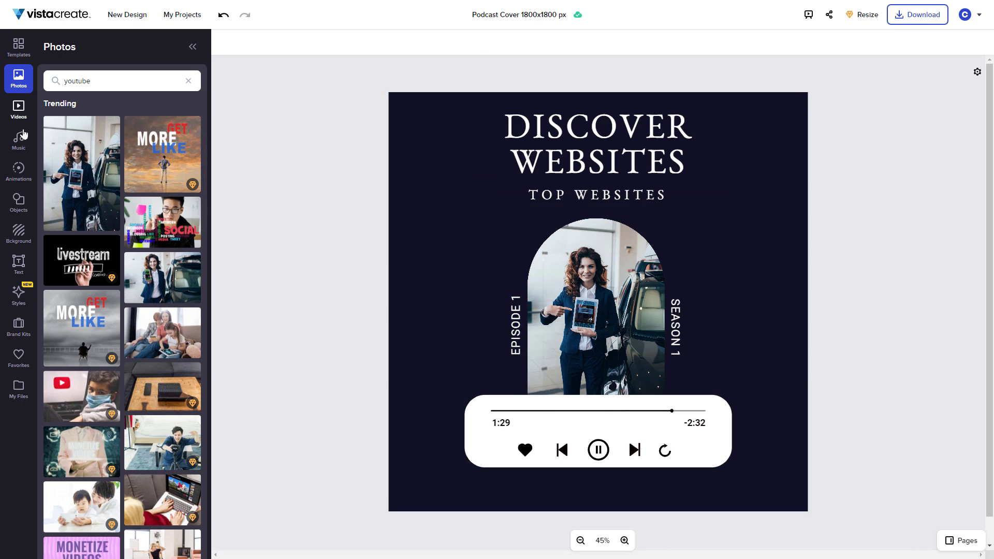
# Browse the Social Media objects and search the object library for "youtube".
pyautogui.click(23, 210)
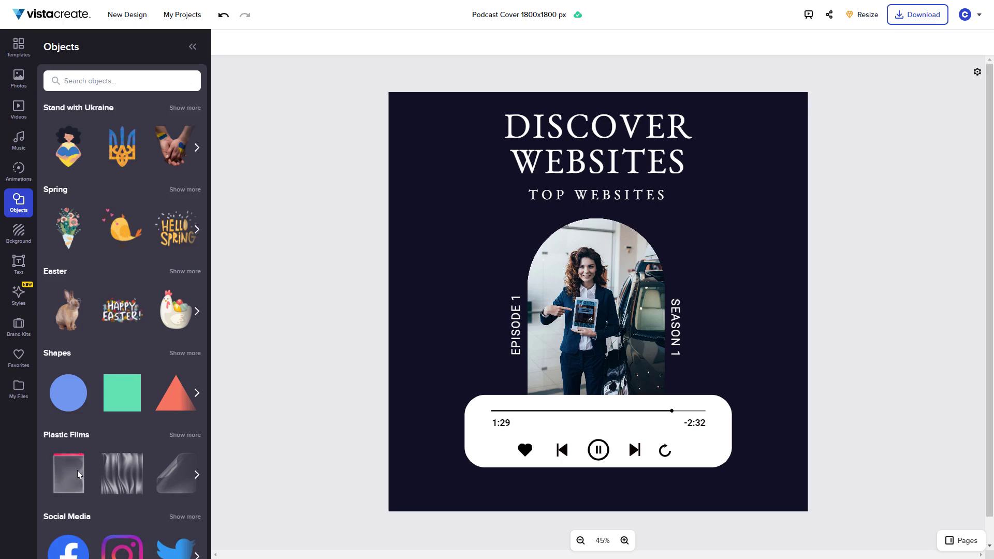
pyautogui.click(181, 517)
pyautogui.scroll(-2, 181, 518)
pyautogui.scroll(4, 181, 518)
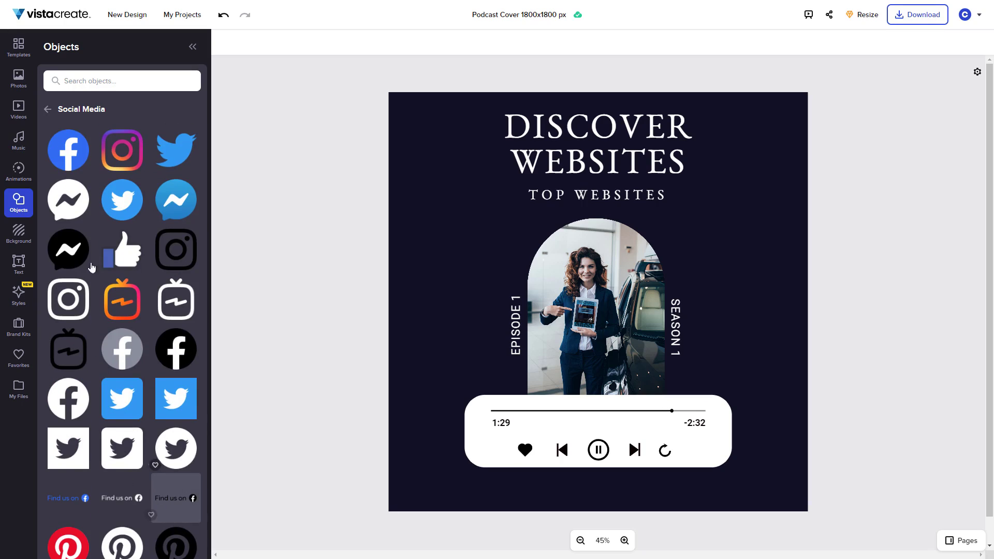
pyautogui.click(99, 81)
pyautogui.write('youtube')
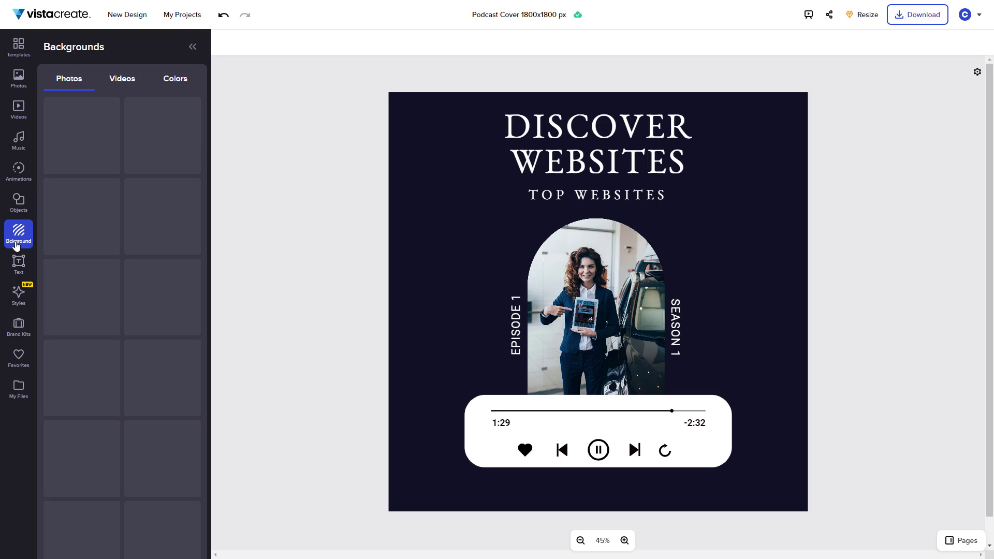
# Try several background photos and apply the magenta peonies on a brown textured surface.
pyautogui.click(105, 223)
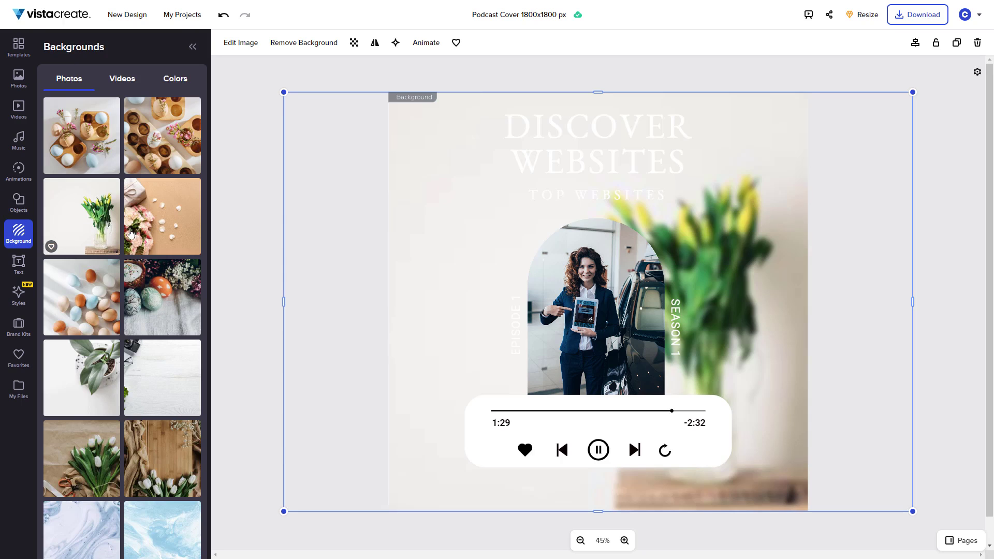
pyautogui.click(134, 235)
pyautogui.scroll(-4, 136, 237)
pyautogui.scroll(-10, 135, 237)
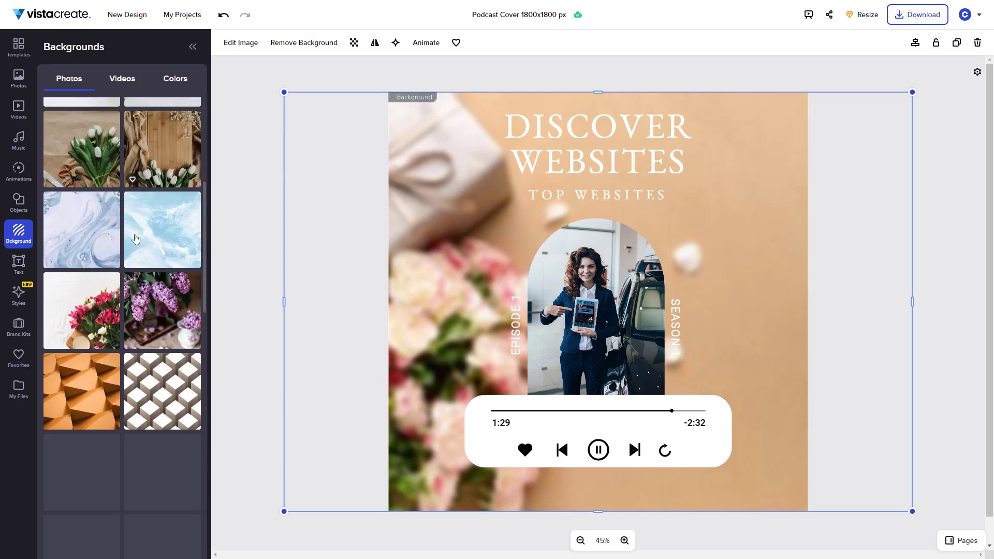
pyautogui.click(155, 417)
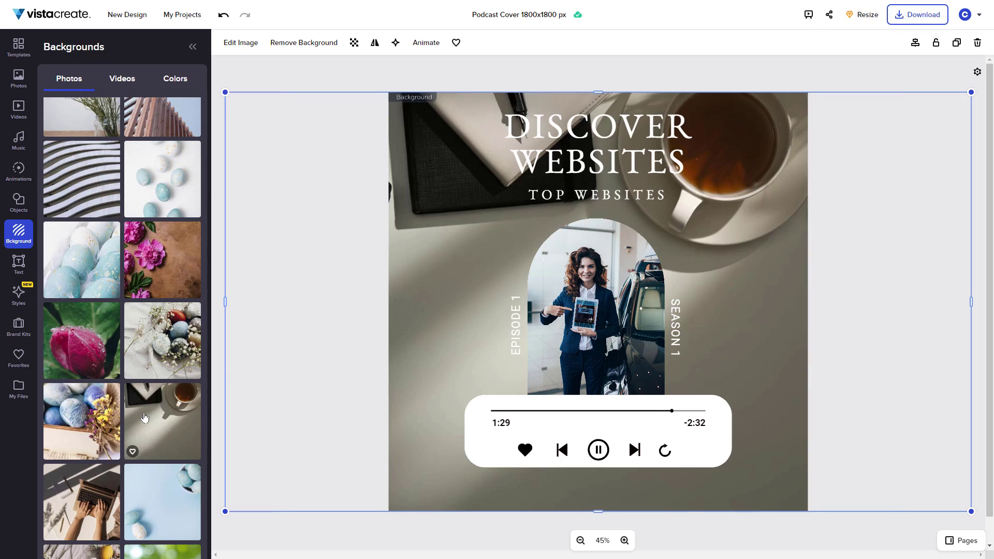
pyautogui.click(150, 264)
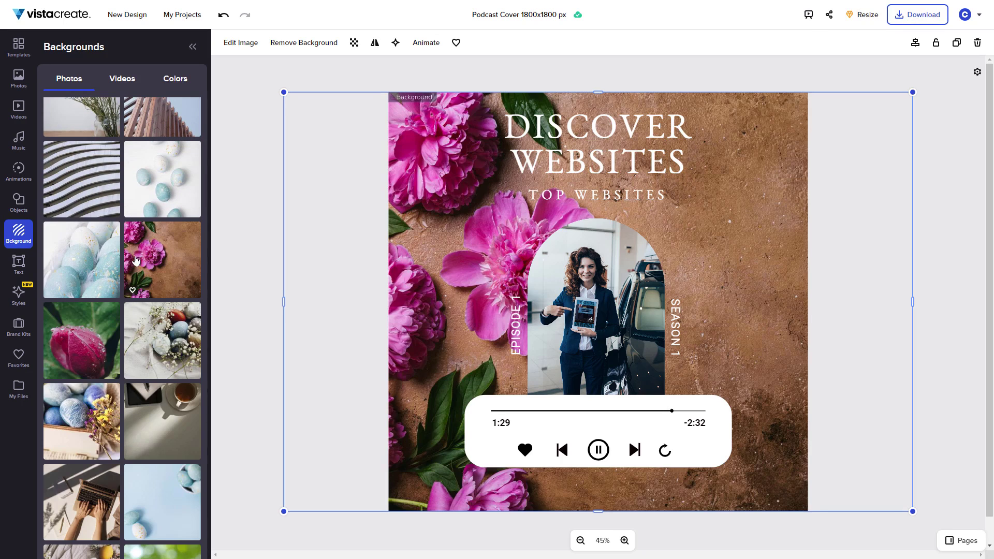
# Add a photo text element to the cover and change its wording to "FOR YOU!".
pyautogui.click(27, 267)
pyautogui.click(109, 151)
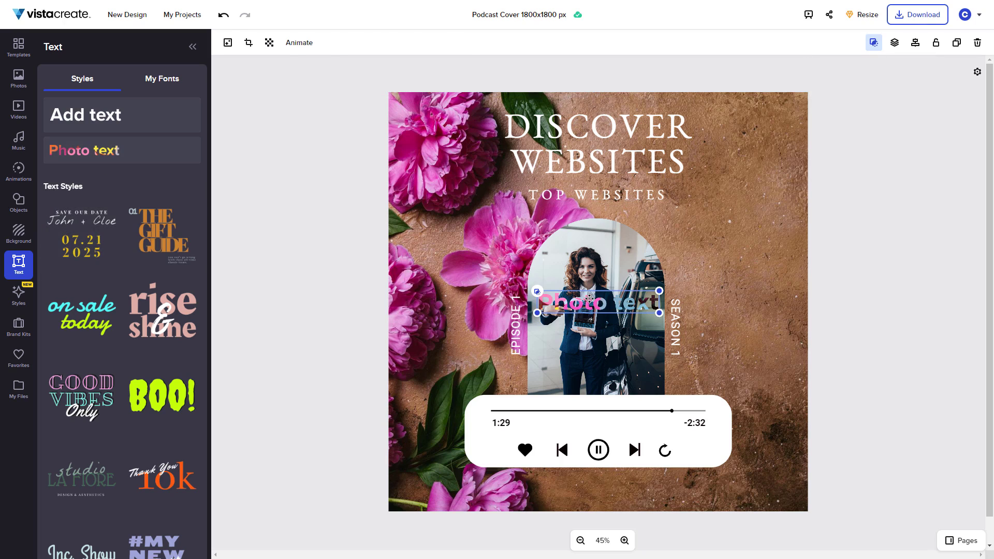
pyautogui.doubleClick(589, 298)
pyautogui.hotkey('ctrl', 'a')
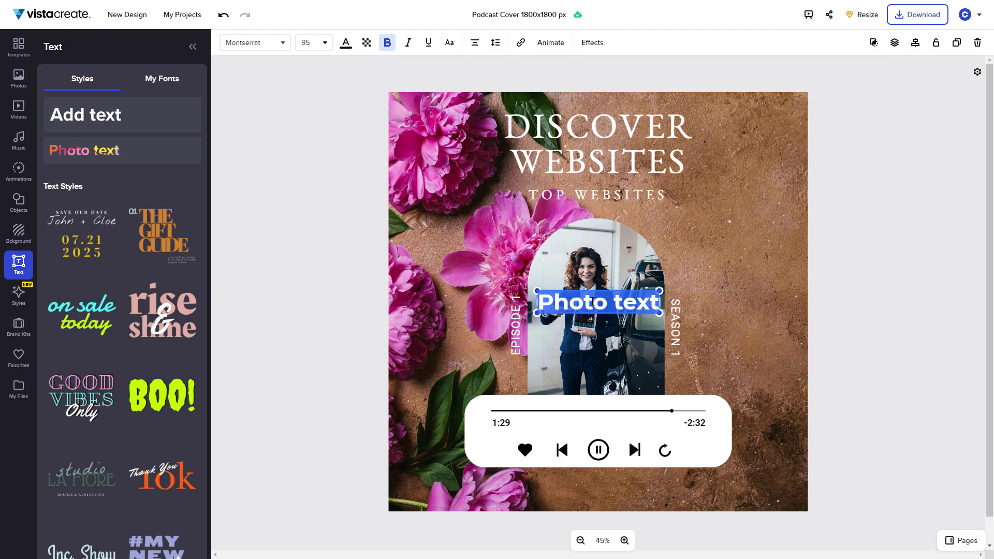
pyautogui.write('FOR YO')
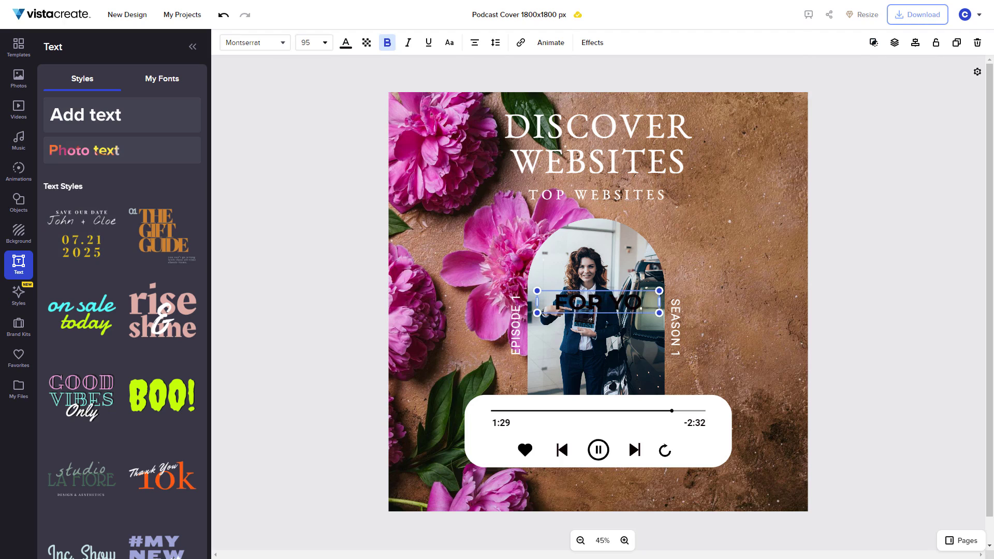
pyautogui.write('U!')
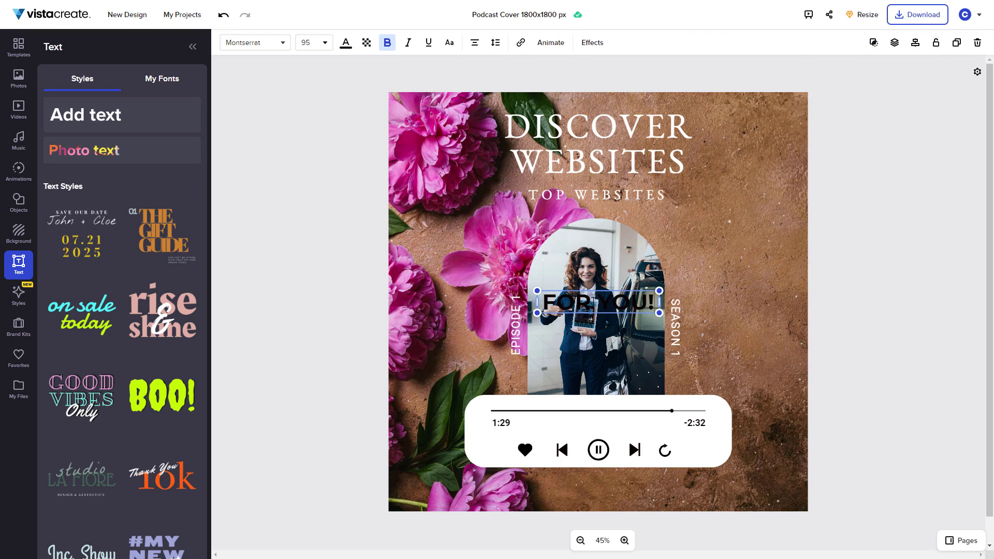
# Enlarge the "FOR YOU!" photo text to about size 200 and place it below the white player card.
pyautogui.moveTo(537, 292); pyautogui.dragTo(417, 212)
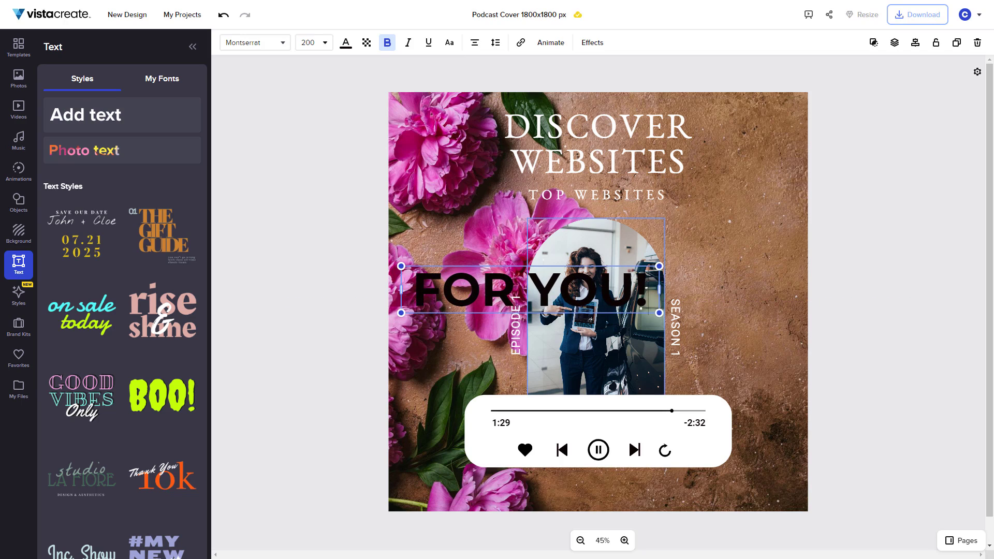
pyautogui.click(300, 292)
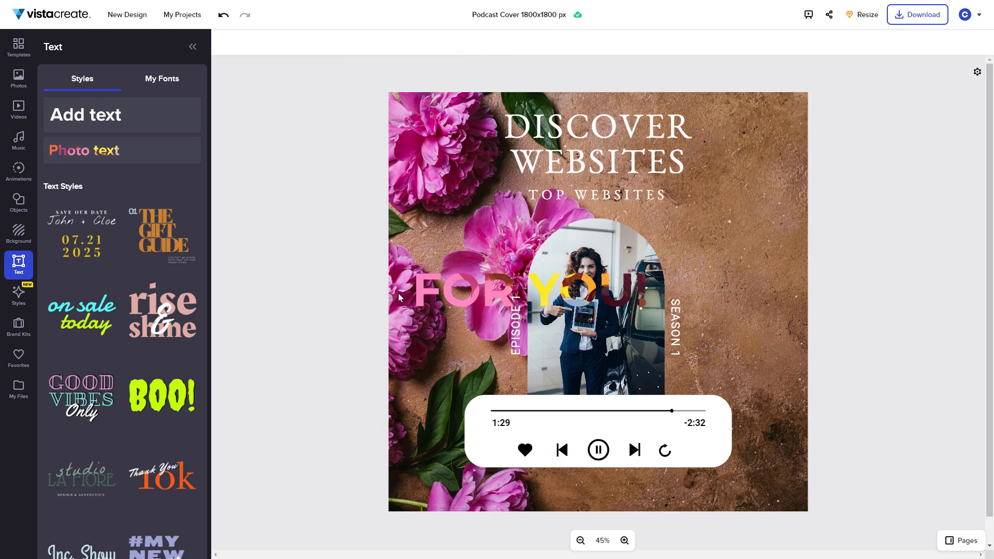
pyautogui.moveTo(493, 293); pyautogui.dragTo(556, 488)
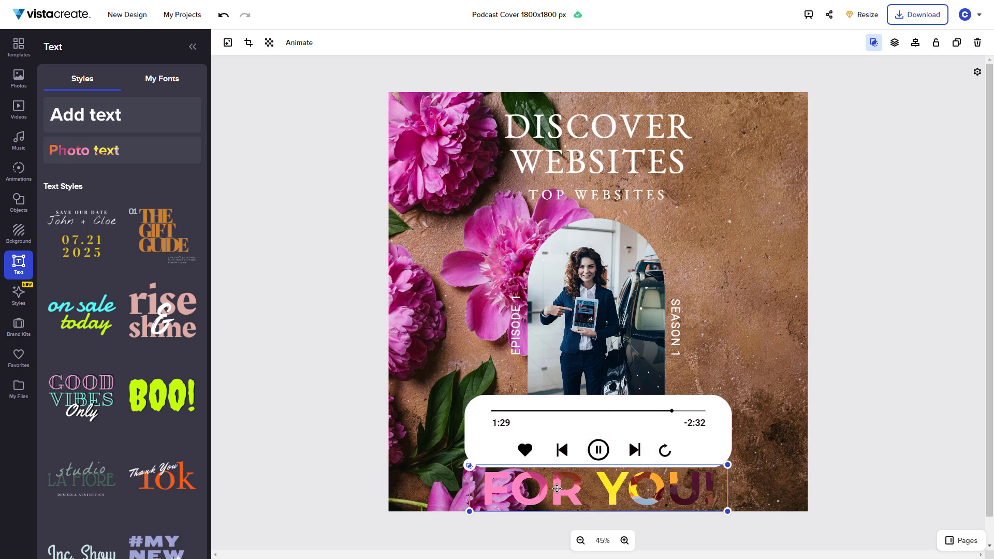
pyautogui.click(895, 244)
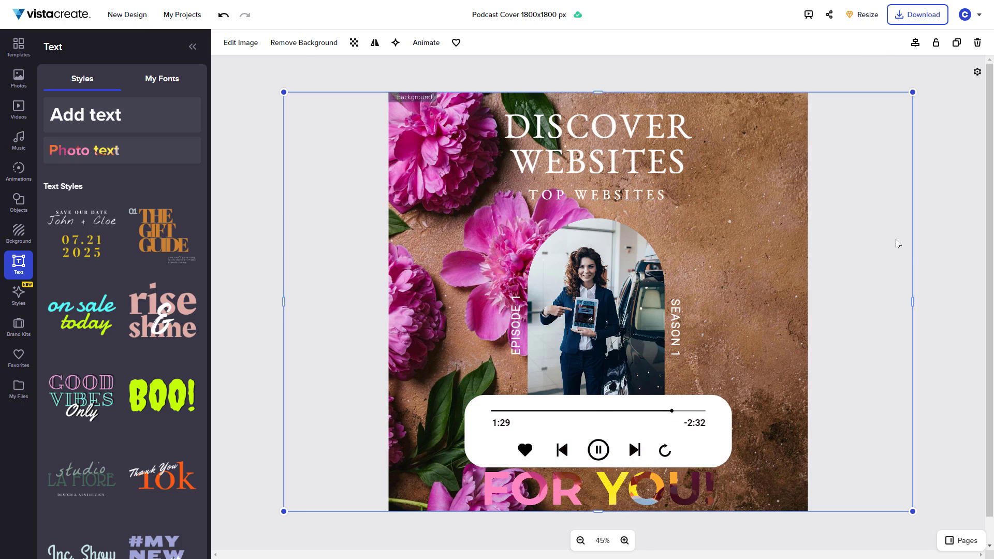
# Download the finished podcast cover as a PNG and bring up the options for the downloaded file.
pyautogui.click(917, 15)
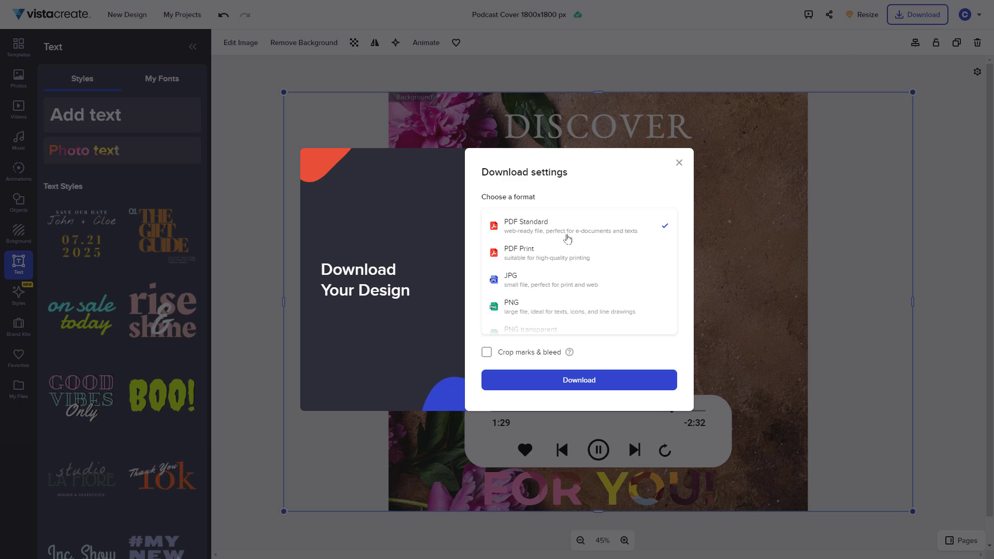
pyautogui.click(526, 383)
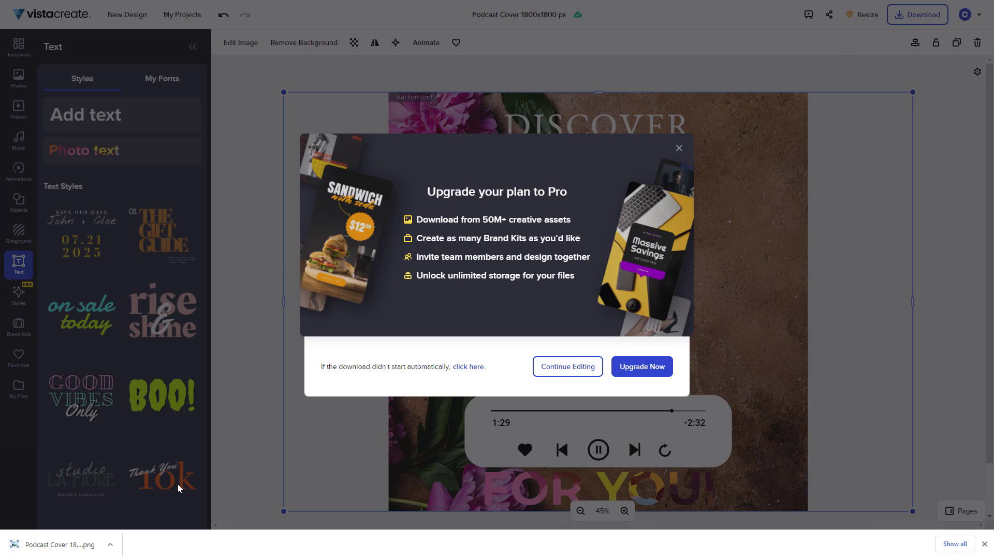
pyautogui.rightClick(93, 550)
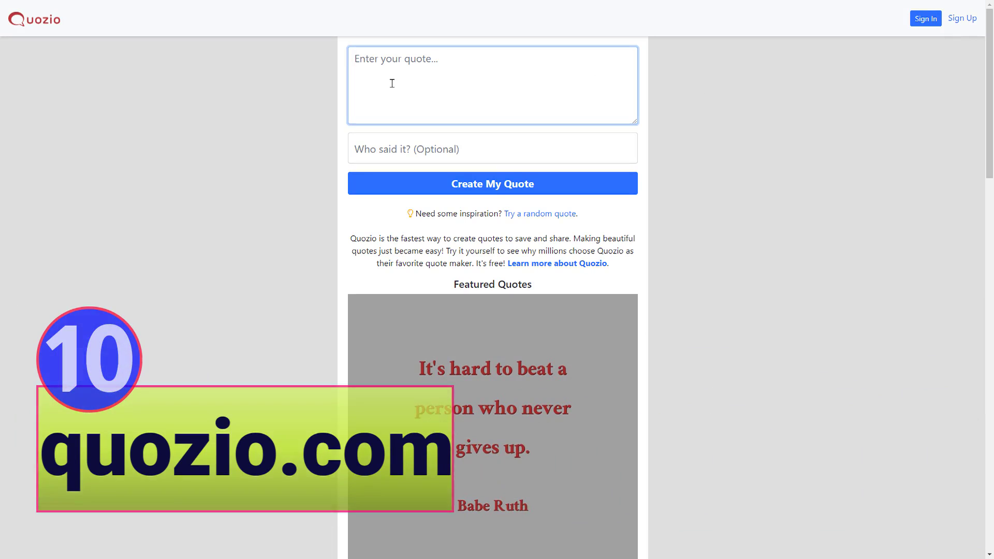
# In Quozio, create a quote reading "Discover Websites Channel!" attributed to "Me!".
pyautogui.write('Discover Websites Channel!')
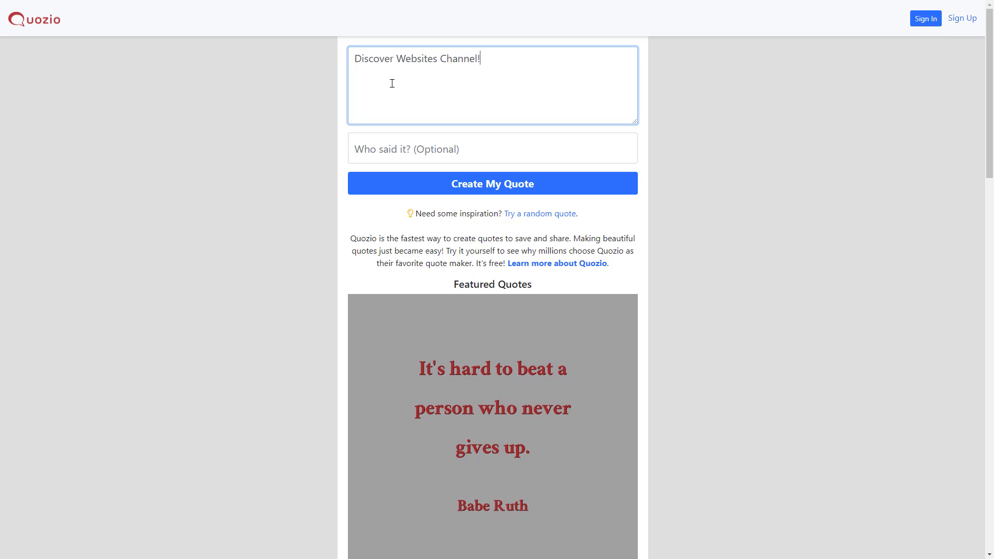
pyautogui.click(403, 156)
pyautogui.write('Me!')
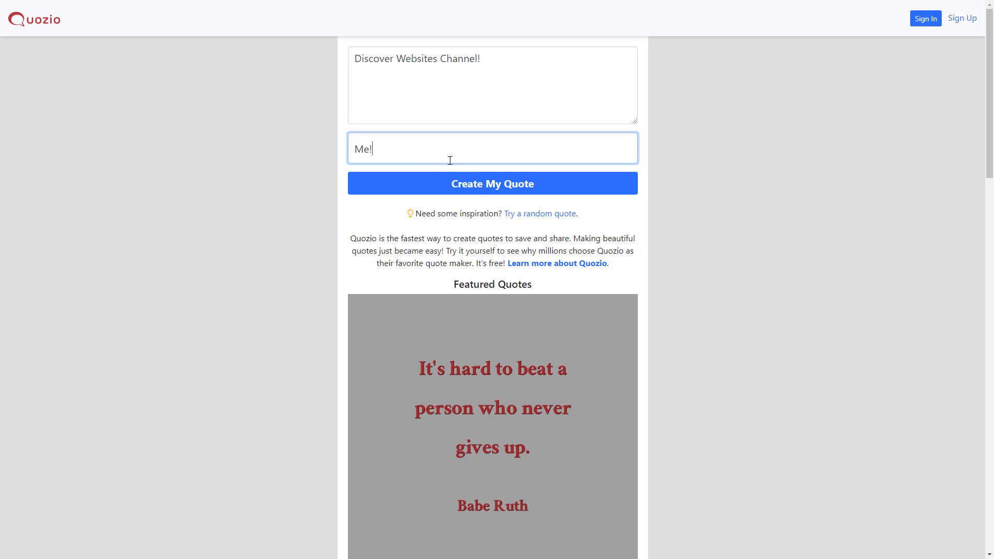
pyautogui.click(467, 184)
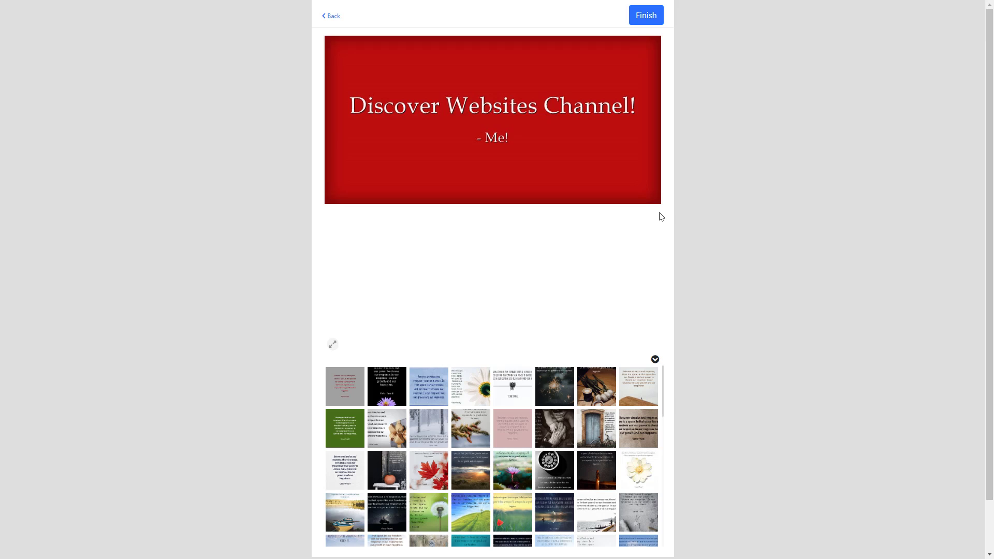
# Try the green hill, rotary dial and sparkler templates on the "Discover Websites Channel!" quote.
pyautogui.click(439, 468)
pyautogui.click(466, 513)
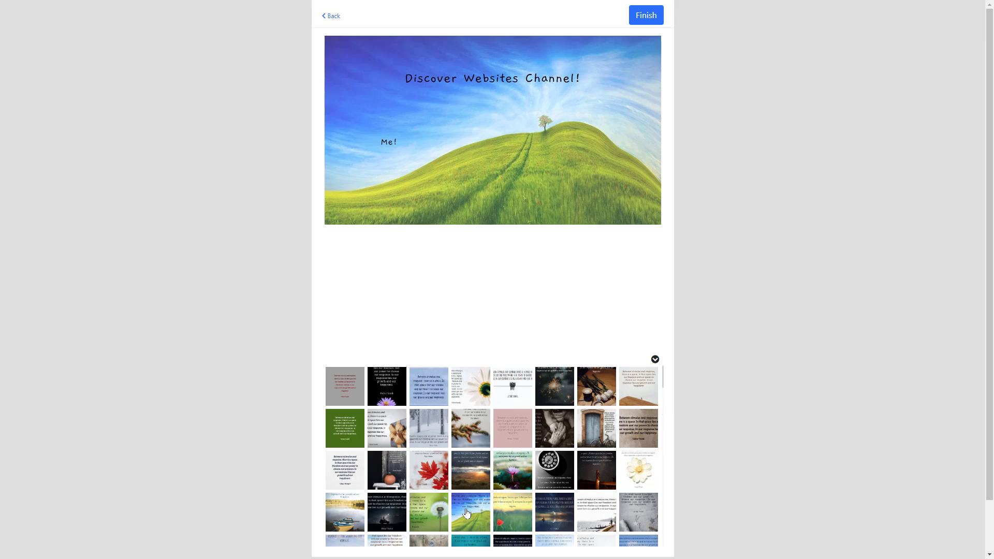
pyautogui.click(563, 471)
pyautogui.scroll(-5, 562, 471)
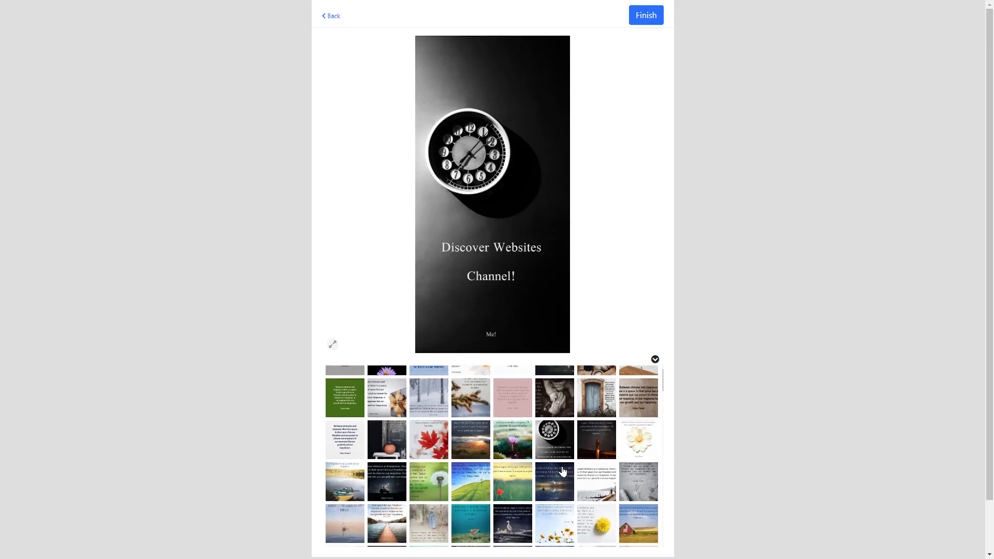
pyautogui.click(598, 521)
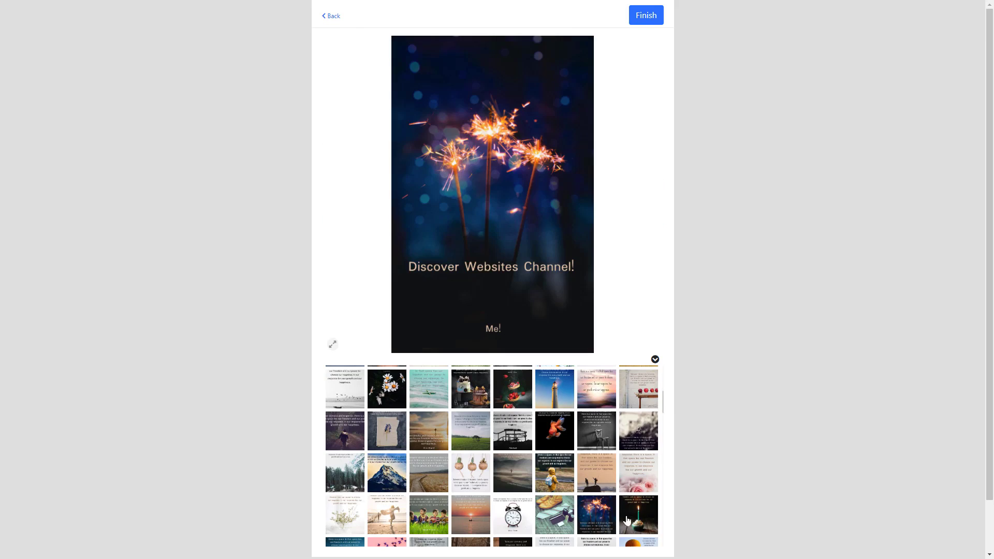
# Apply the candle-lit cupcake template, finish the quote image and bring up the options for the finished picture.
pyautogui.click(642, 520)
pyautogui.click(650, 19)
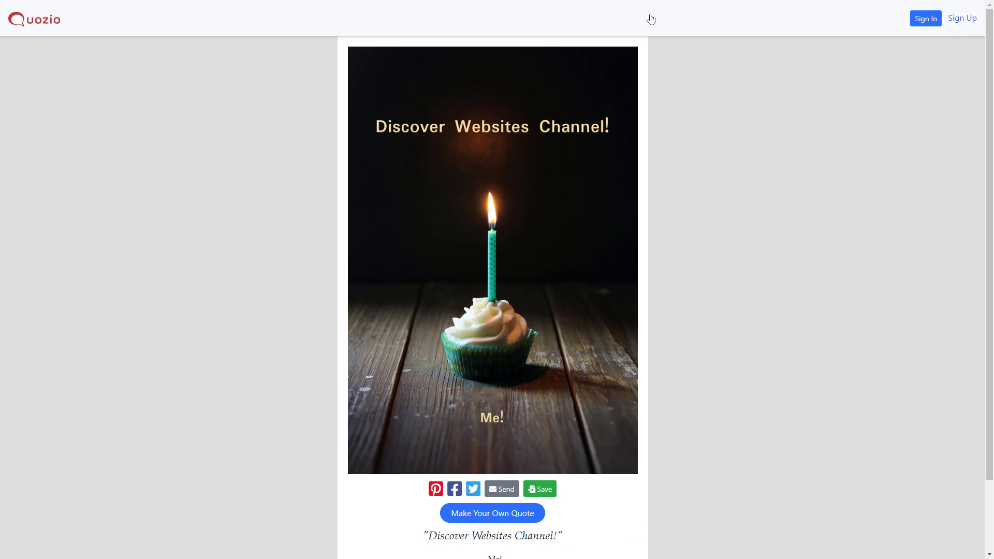
pyautogui.rightClick(533, 332)
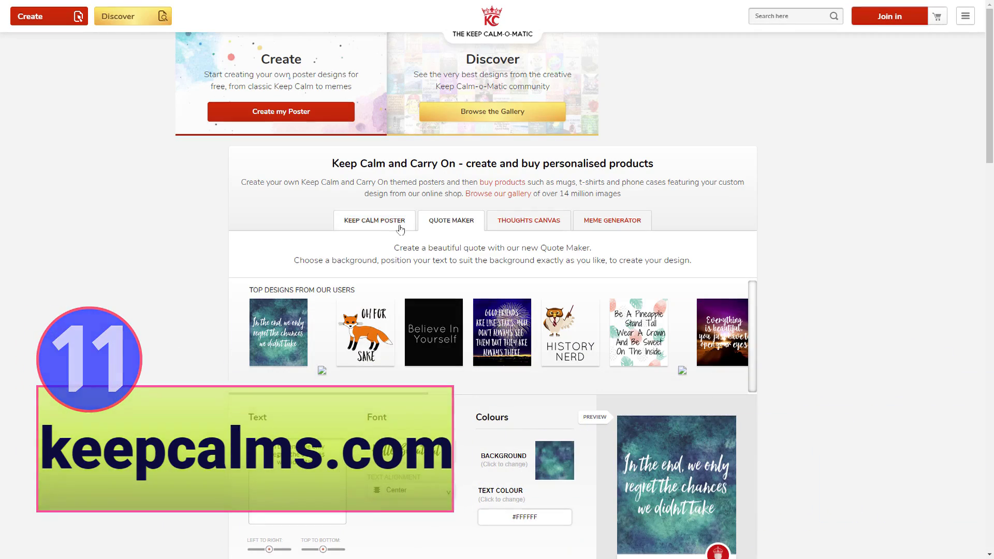
# On keepcalms.com, open the Keep Calm Poster creator and look over its image and text options.
pyautogui.click(400, 226)
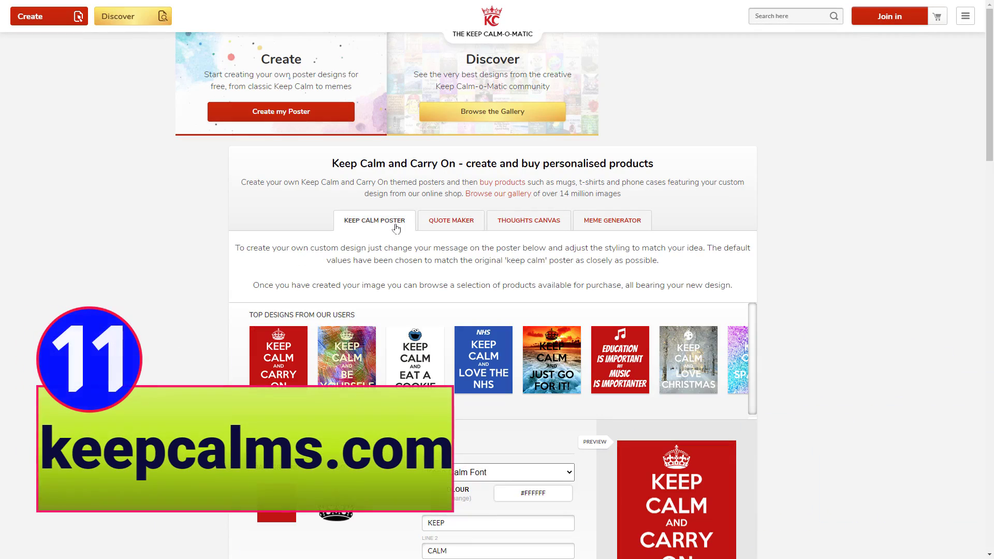
pyautogui.scroll(-2, 829, 369)
pyautogui.scroll(-1, 828, 369)
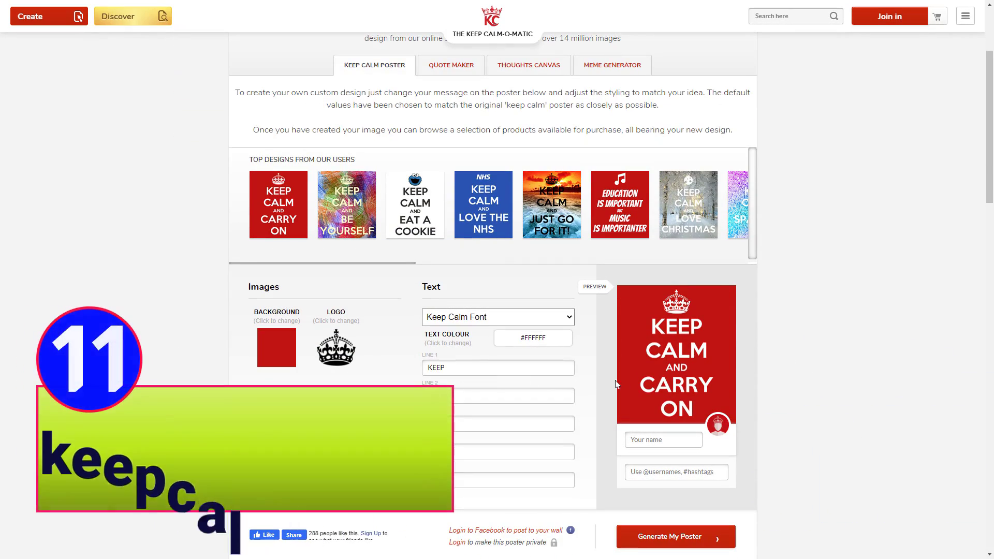
# In the Quote Maker, replace the sample quote with "HaHaHa", "WELCOME" and "EVERYONE!" on three lines.
pyautogui.click(454, 68)
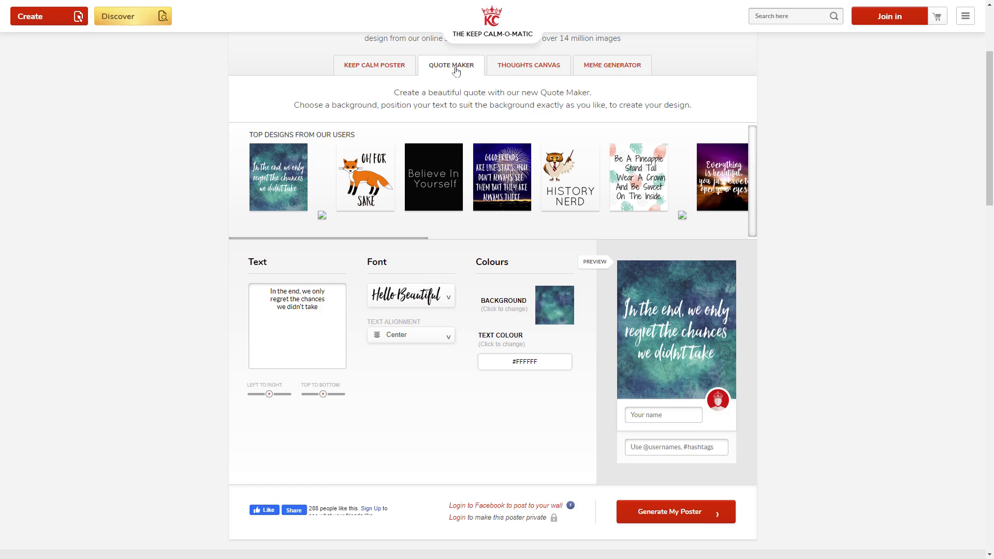
pyautogui.moveTo(331, 307); pyautogui.dragTo(250, 282)
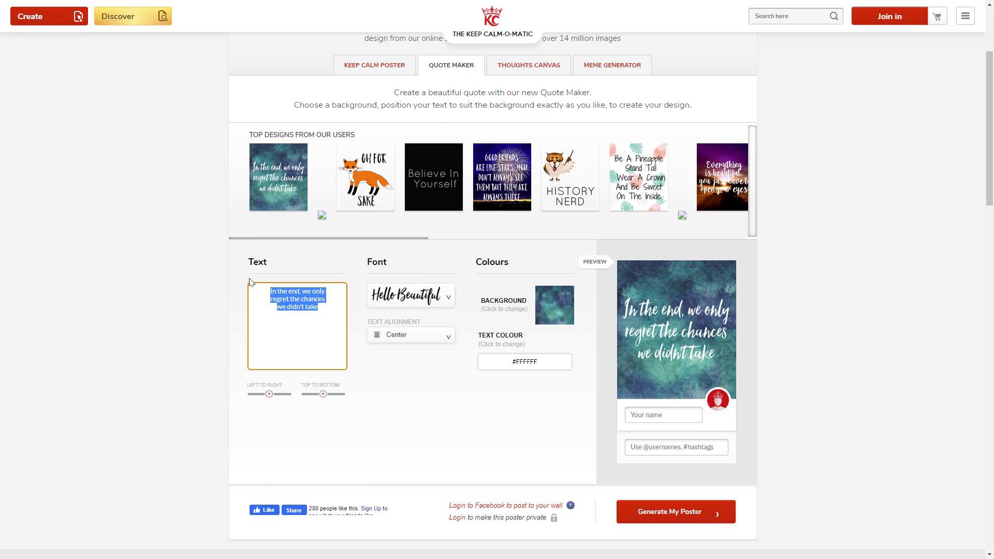
pyautogui.write('Ha')
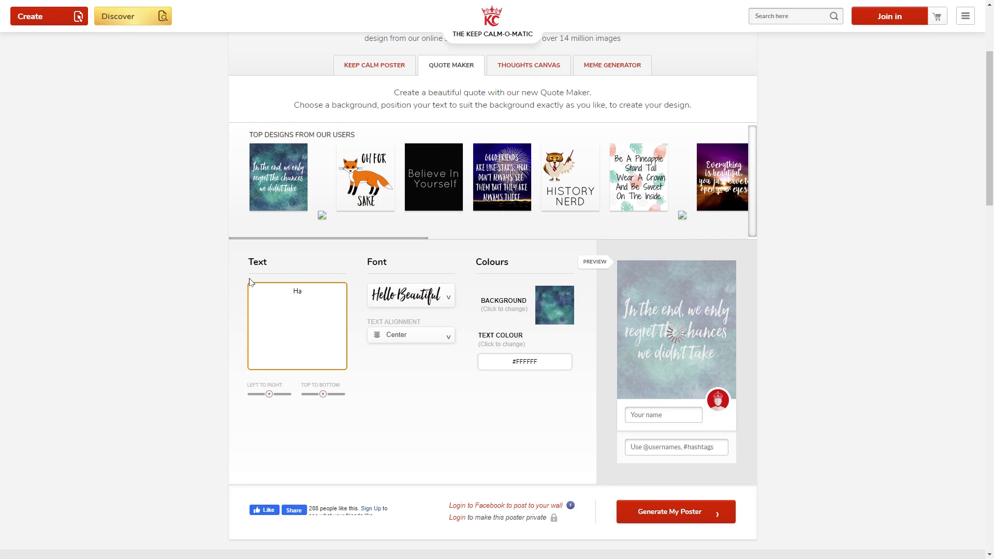
pyautogui.write('HaHa')
pyautogui.press('Return')
pyautogui.write('WEL')
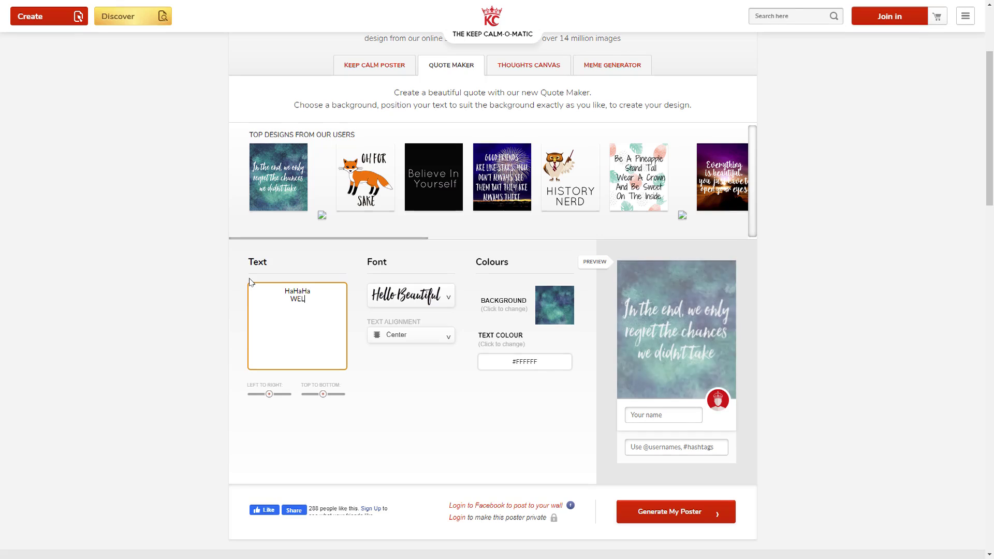
pyautogui.write('COME')
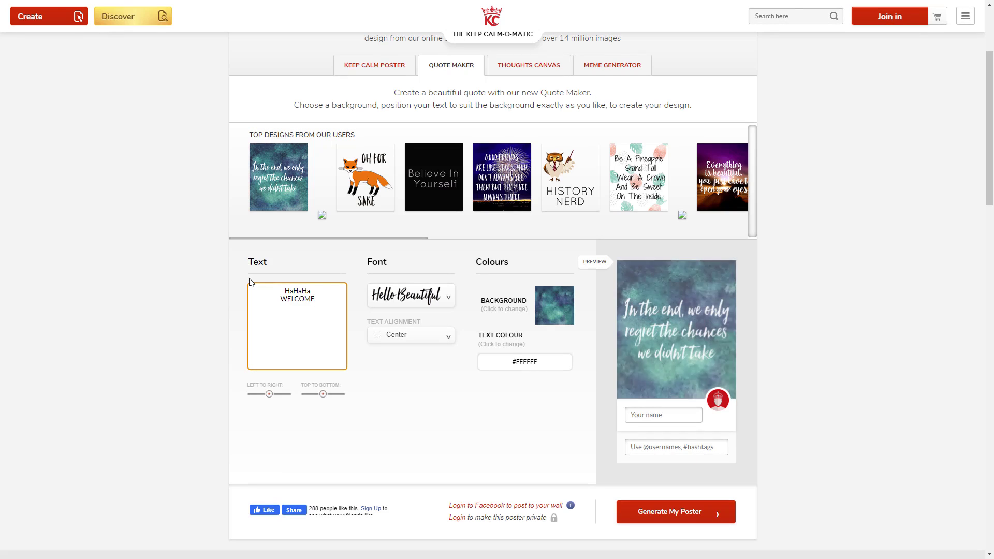
pyautogui.press('Return')
pyautogui.write('EVE')
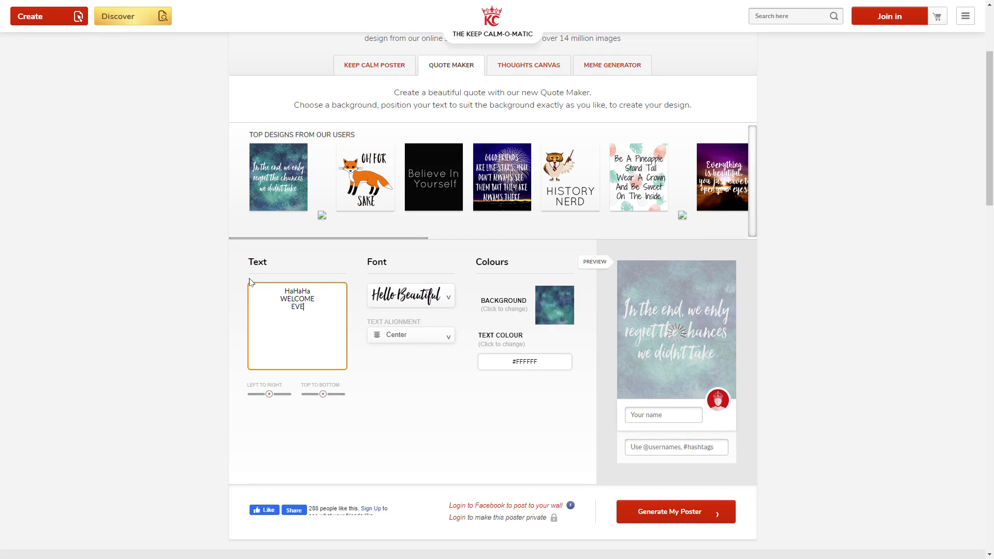
pyautogui.write('RYONE!')
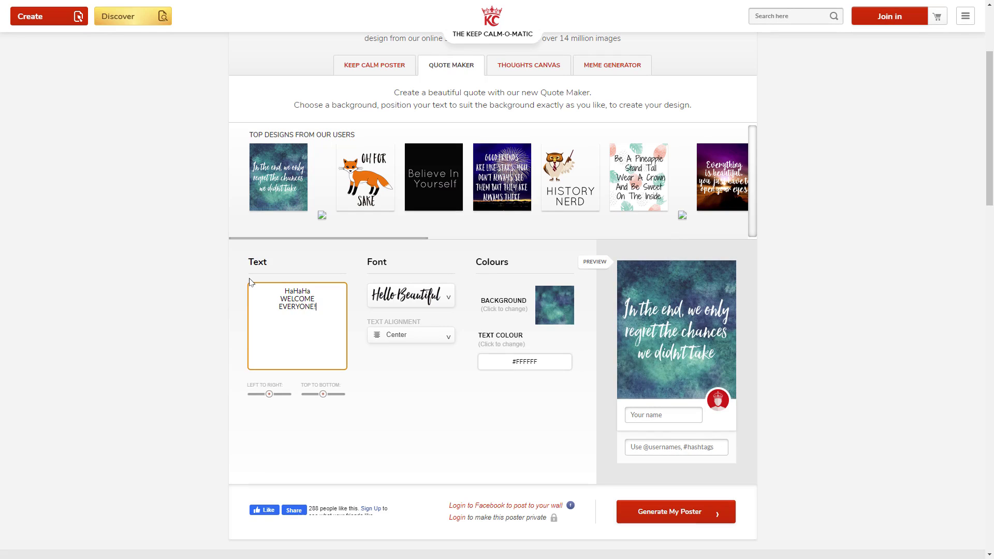
# Try the blue rippled-water image as the quote's background.
pyautogui.click(552, 304)
pyautogui.click(626, 357)
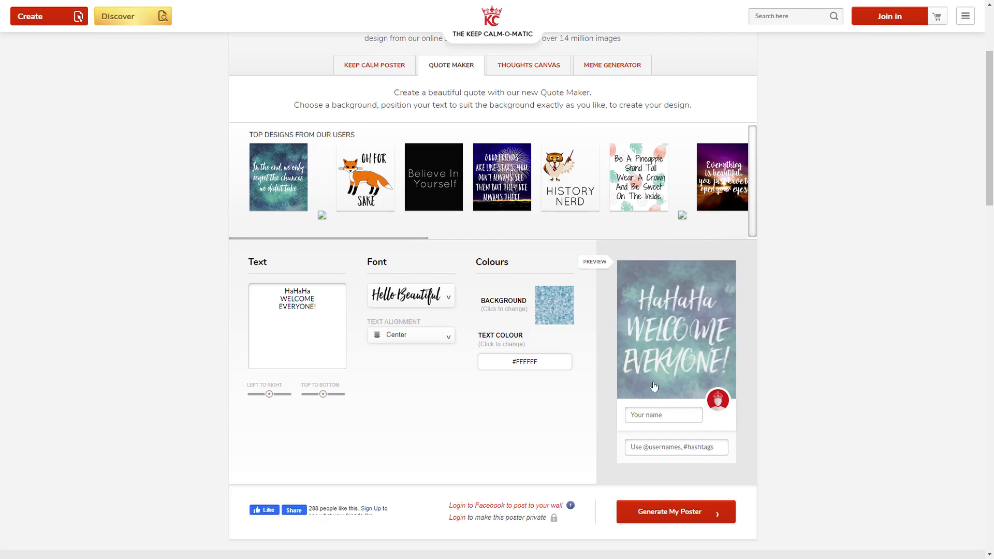
# Browse the background gallery categories and set the quote's background to the desert road image from Travel.
pyautogui.click(545, 310)
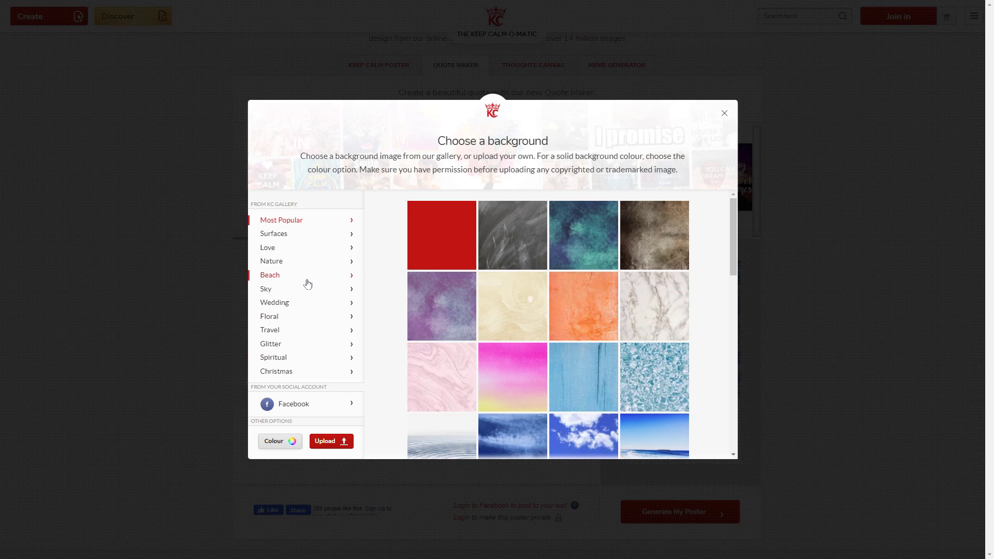
pyautogui.click(303, 239)
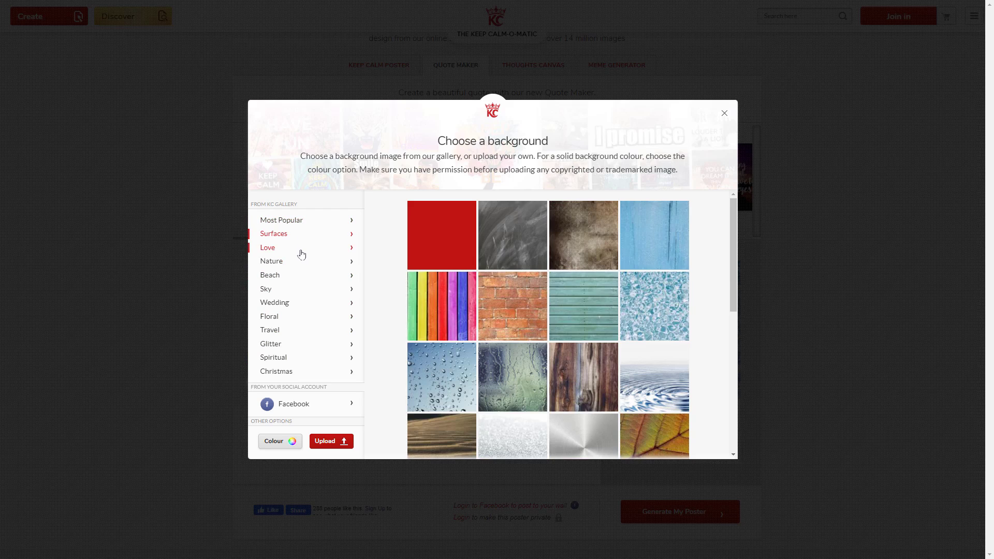
pyautogui.click(302, 253)
pyautogui.click(301, 262)
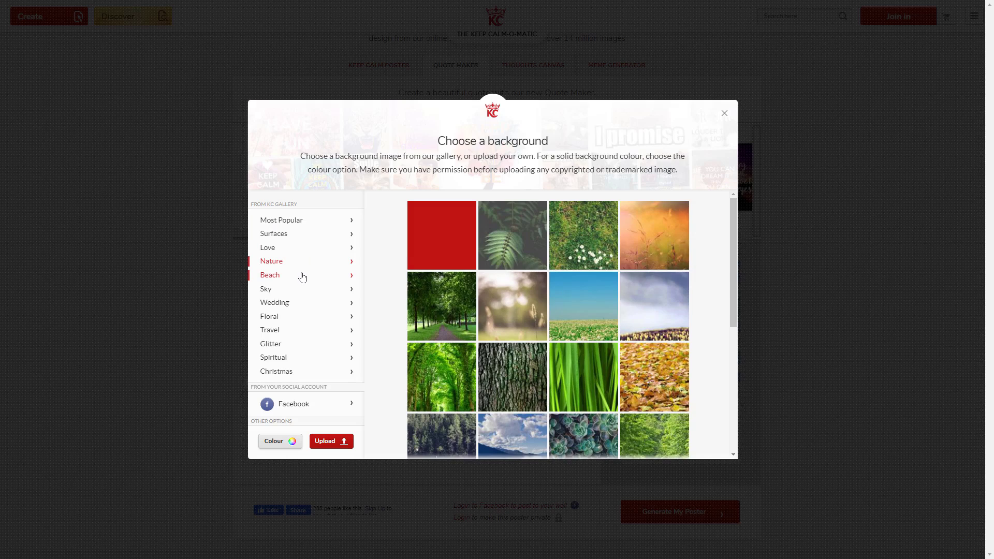
pyautogui.click(303, 277)
pyautogui.click(303, 289)
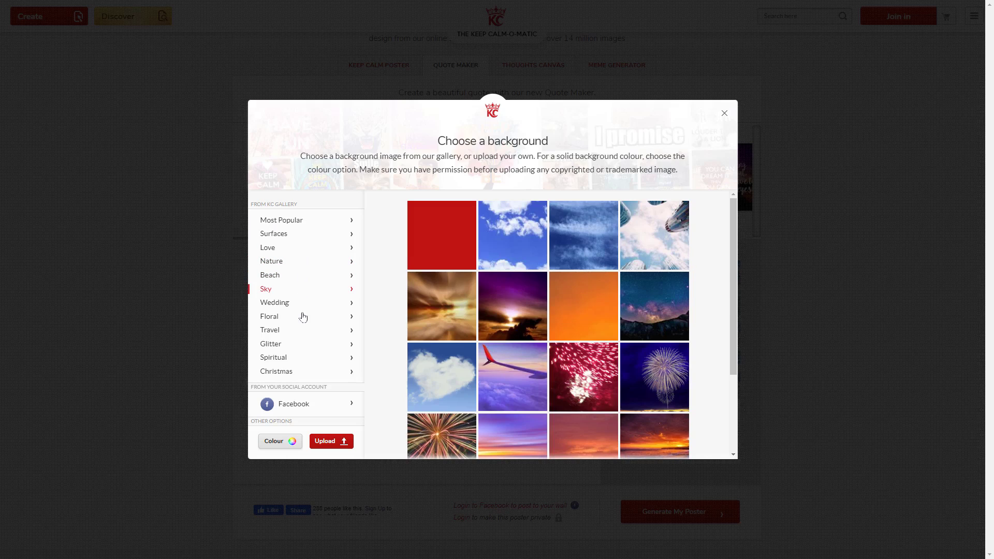
pyautogui.click(302, 330)
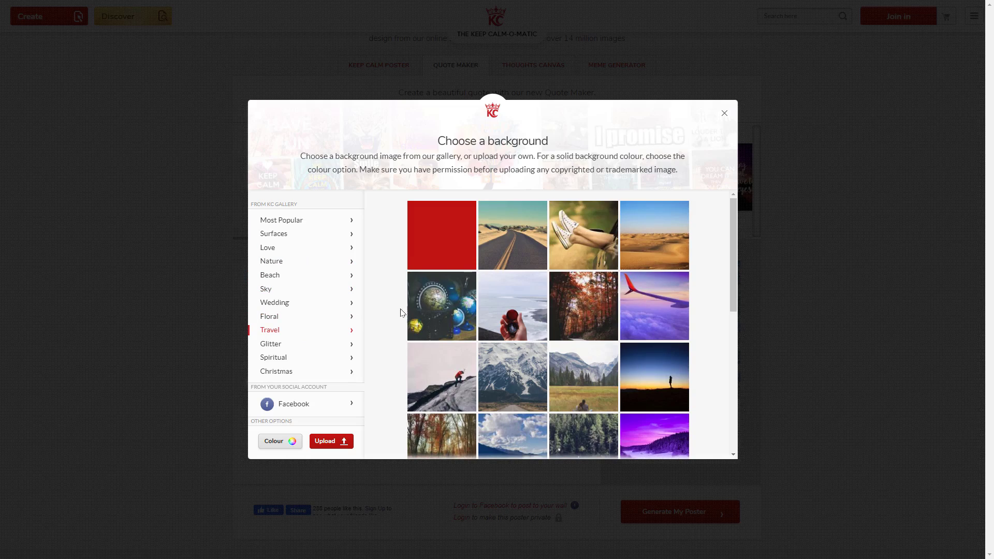
pyautogui.click(511, 247)
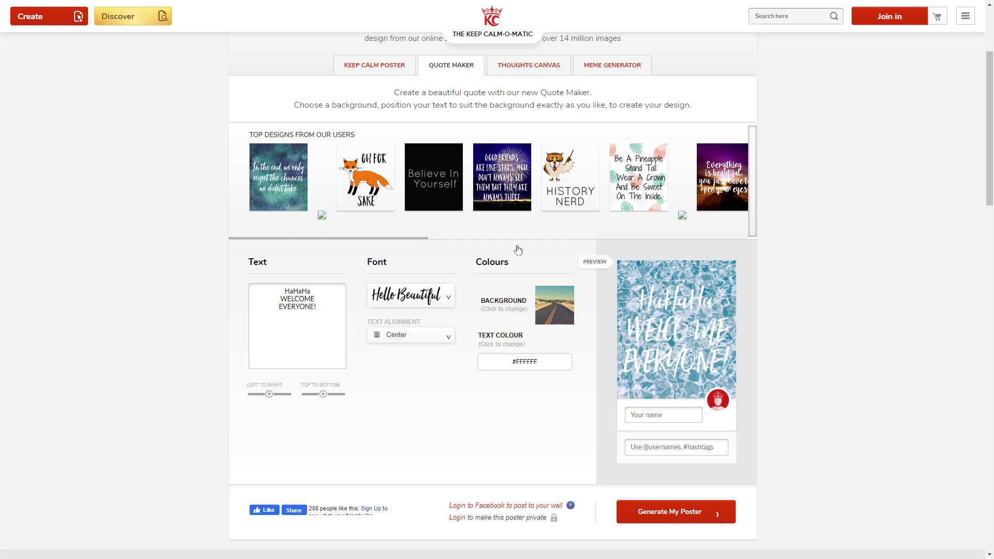
# Set the quote's font to Quicksand and open the text colour for editing.
pyautogui.click(439, 306)
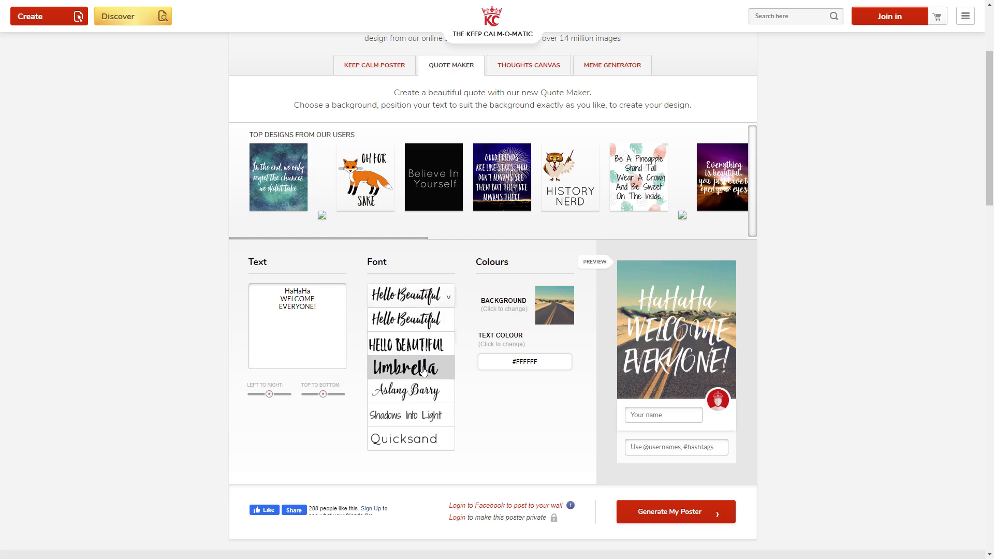
pyautogui.click(407, 441)
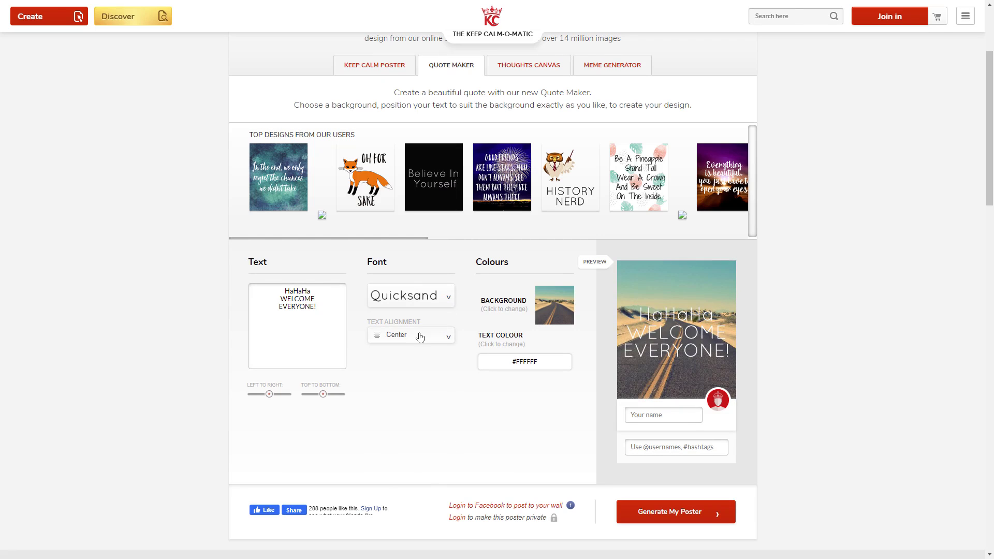
pyautogui.click(525, 362)
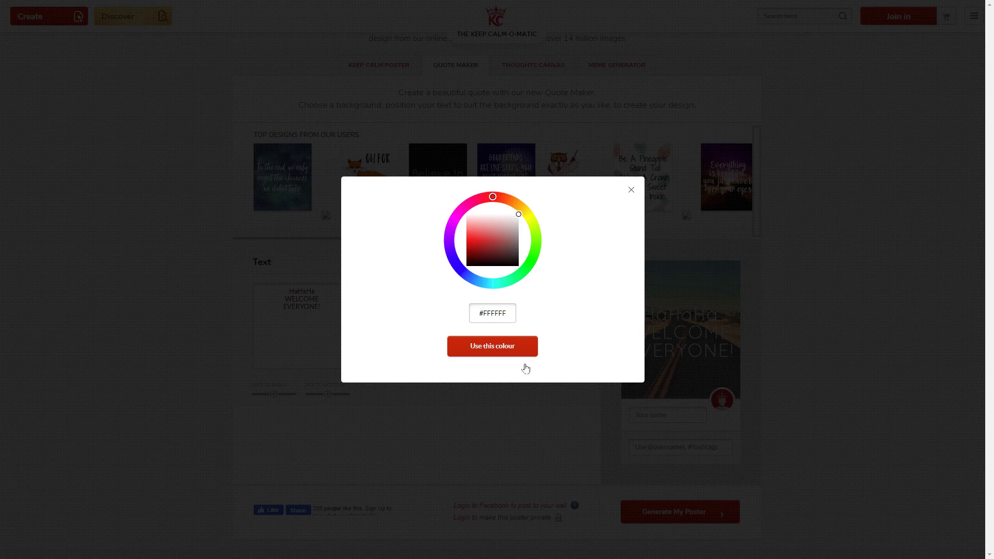